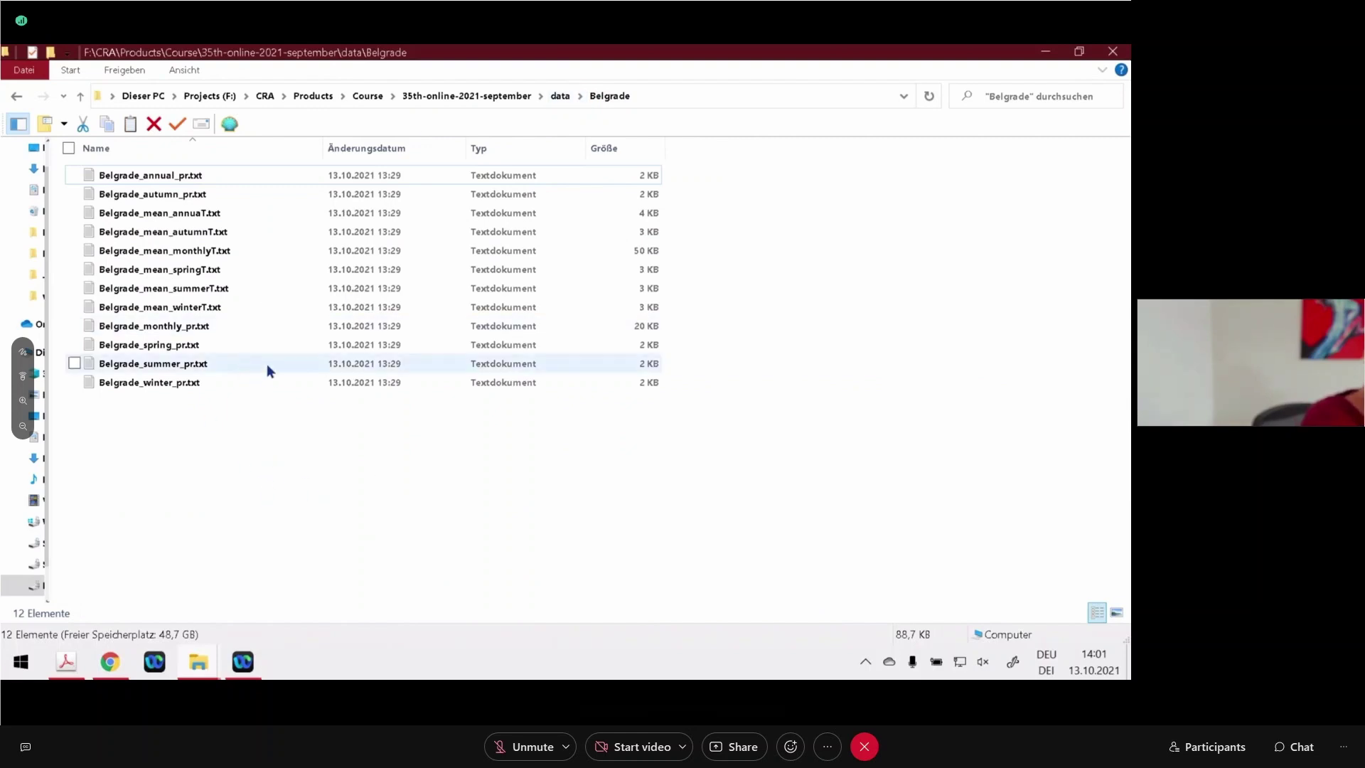
- Copy Belgrade_mean_annuaT.txt from the Belgrade data folder into the breakfit folder under software
click(215, 215)
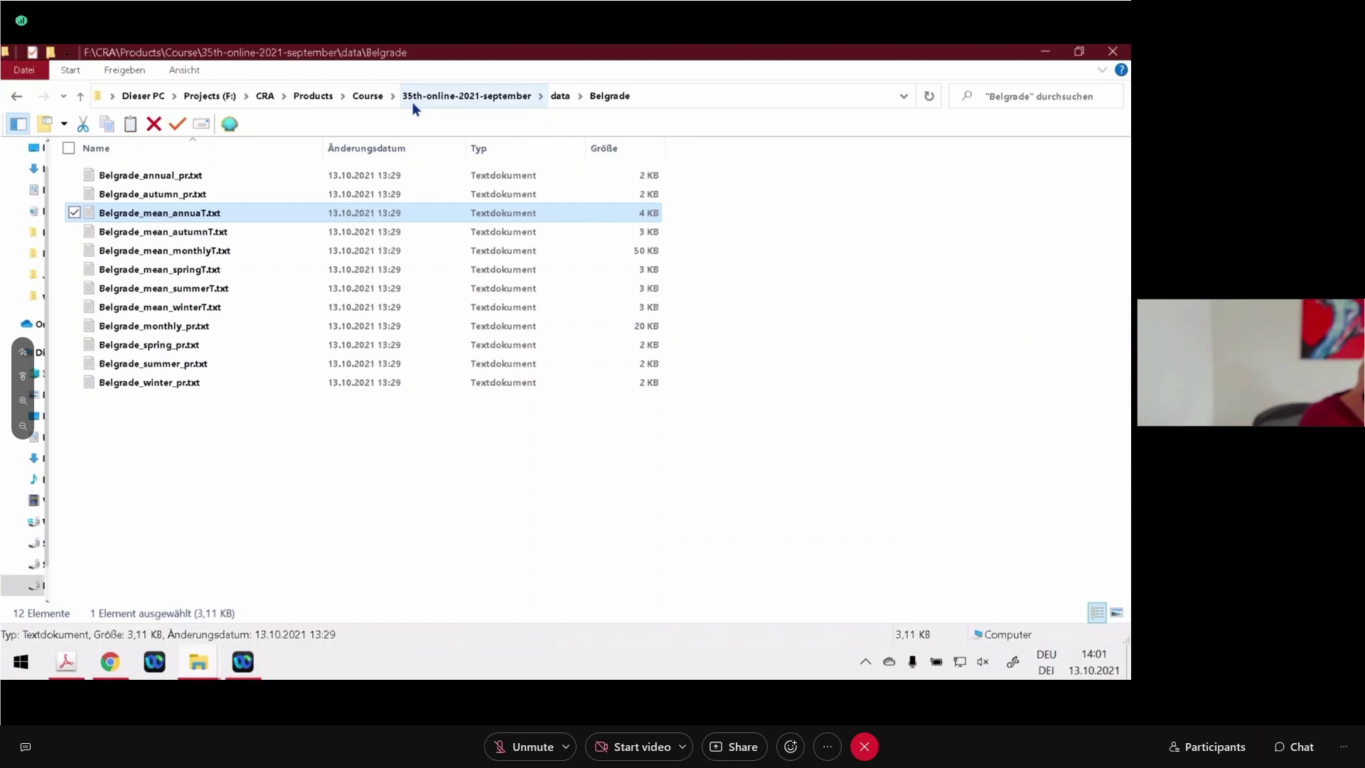
click(503, 96)
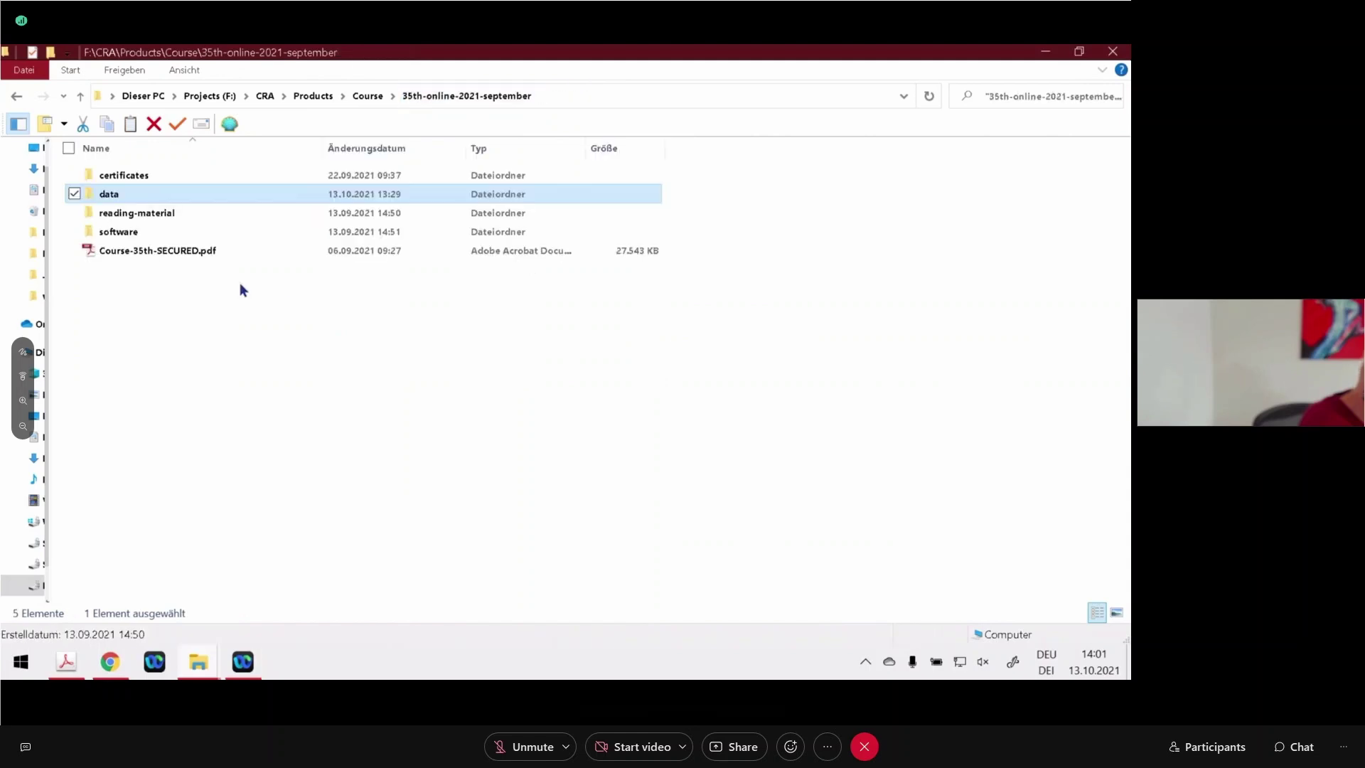
double_click(132, 231)
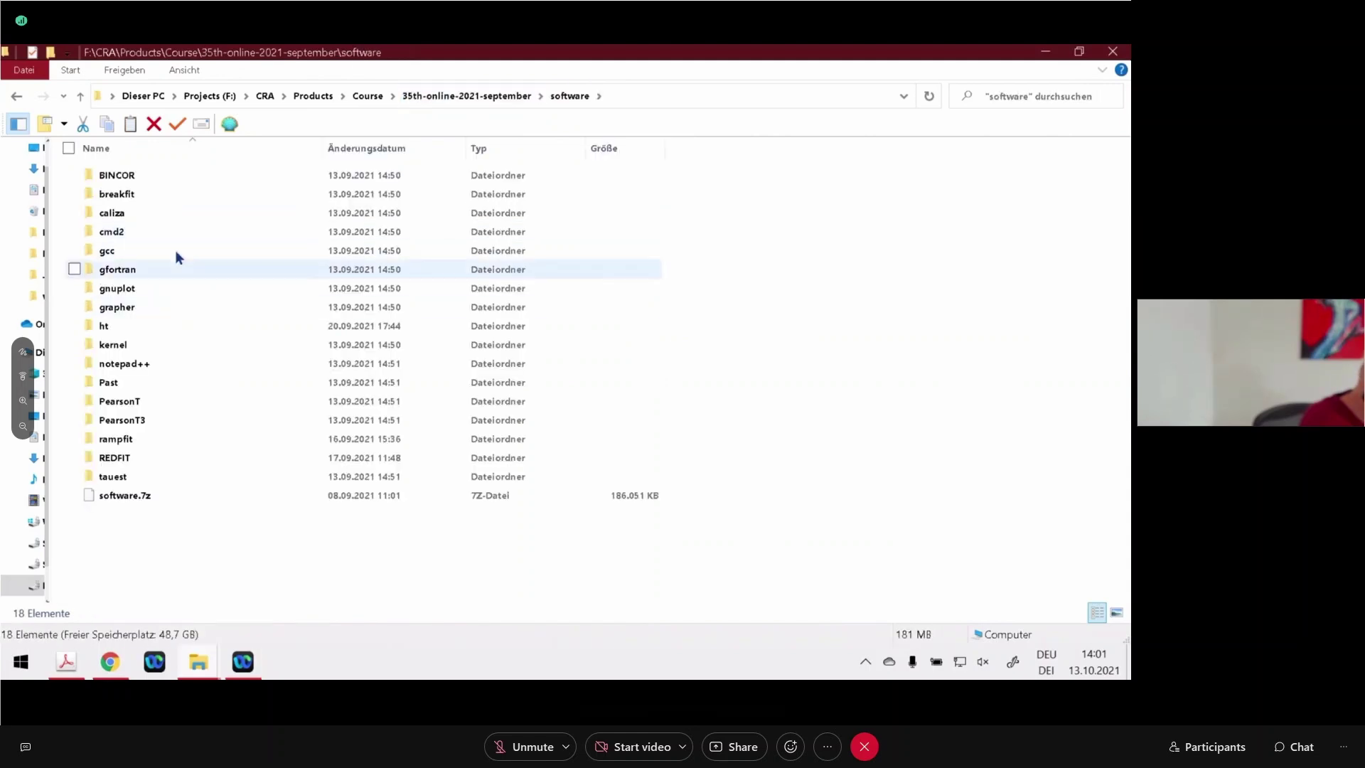
click(149, 194)
double_click(148, 194)
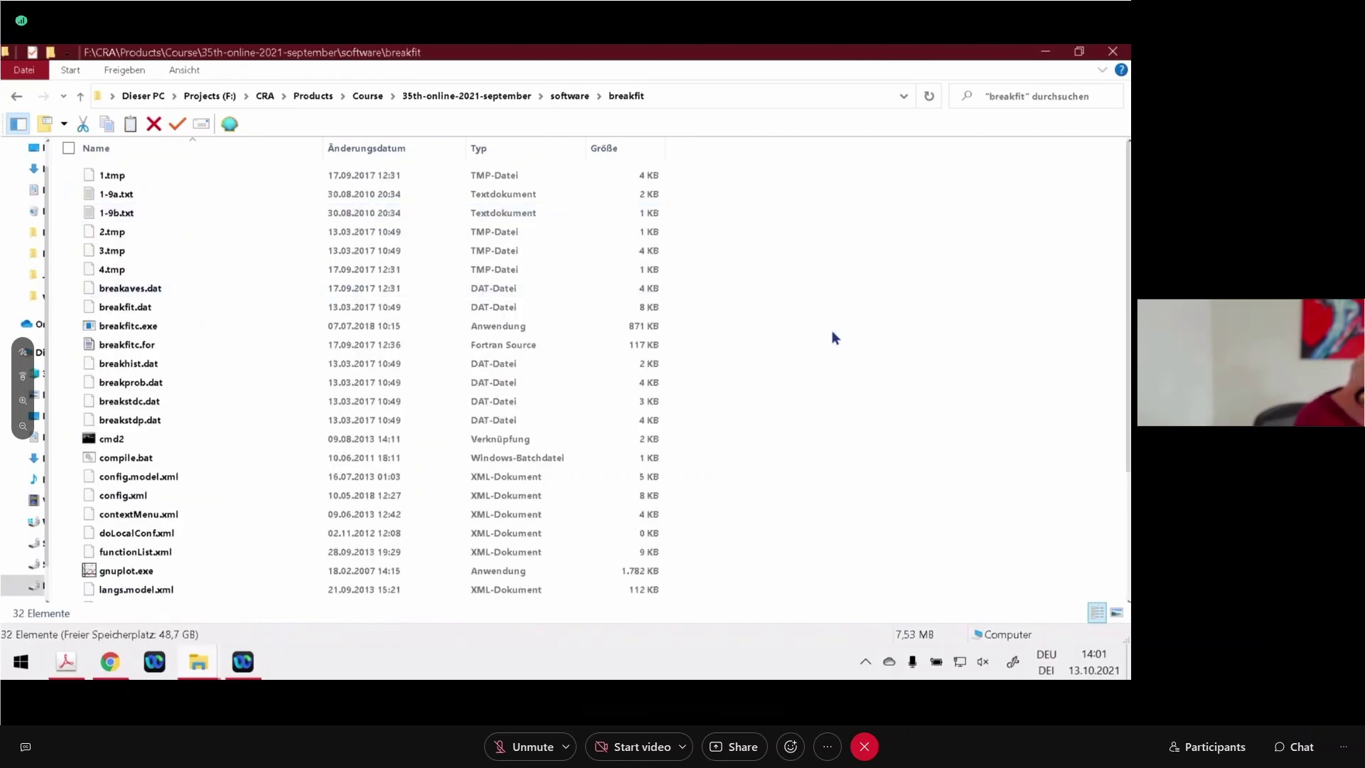
key(ctrl+v)
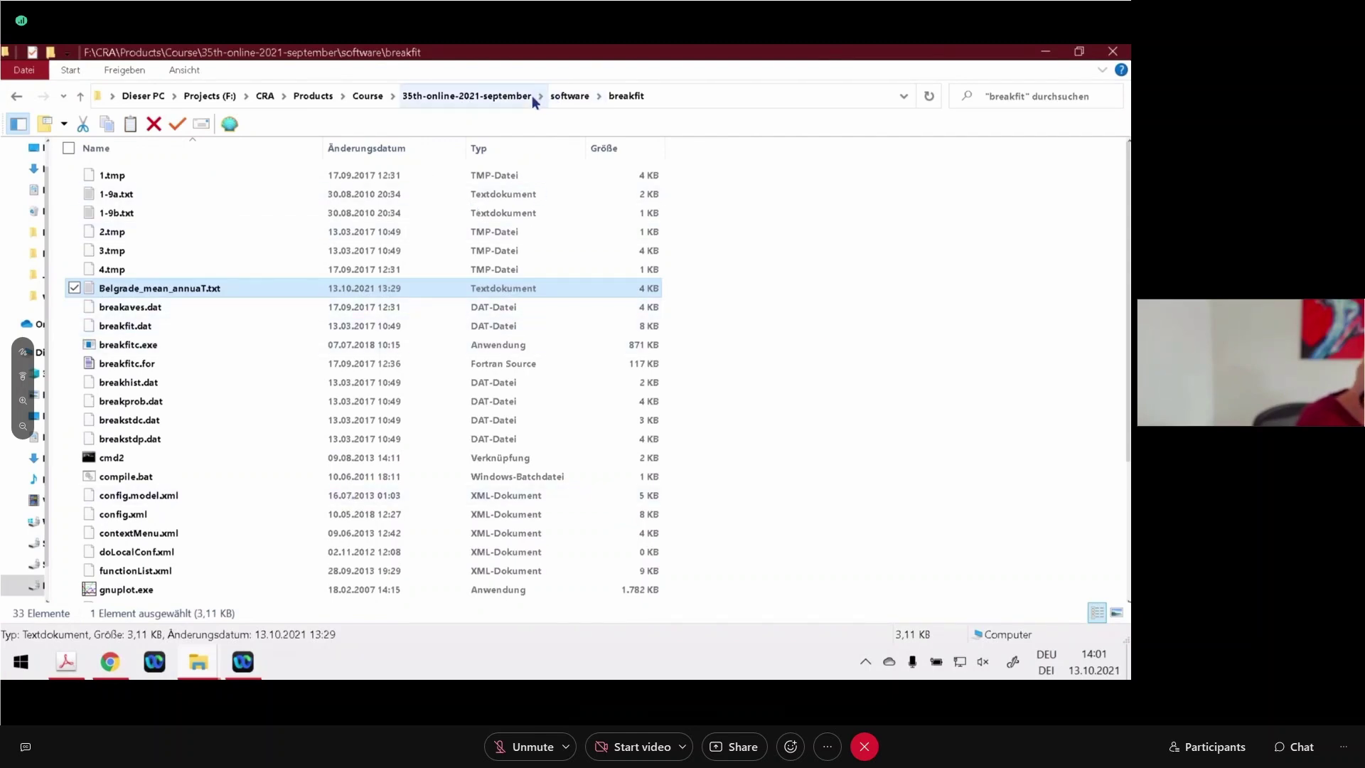
- Paste the copied Belgrade_mean_annuaT.txt into the rampfit folder under software
click(567, 97)
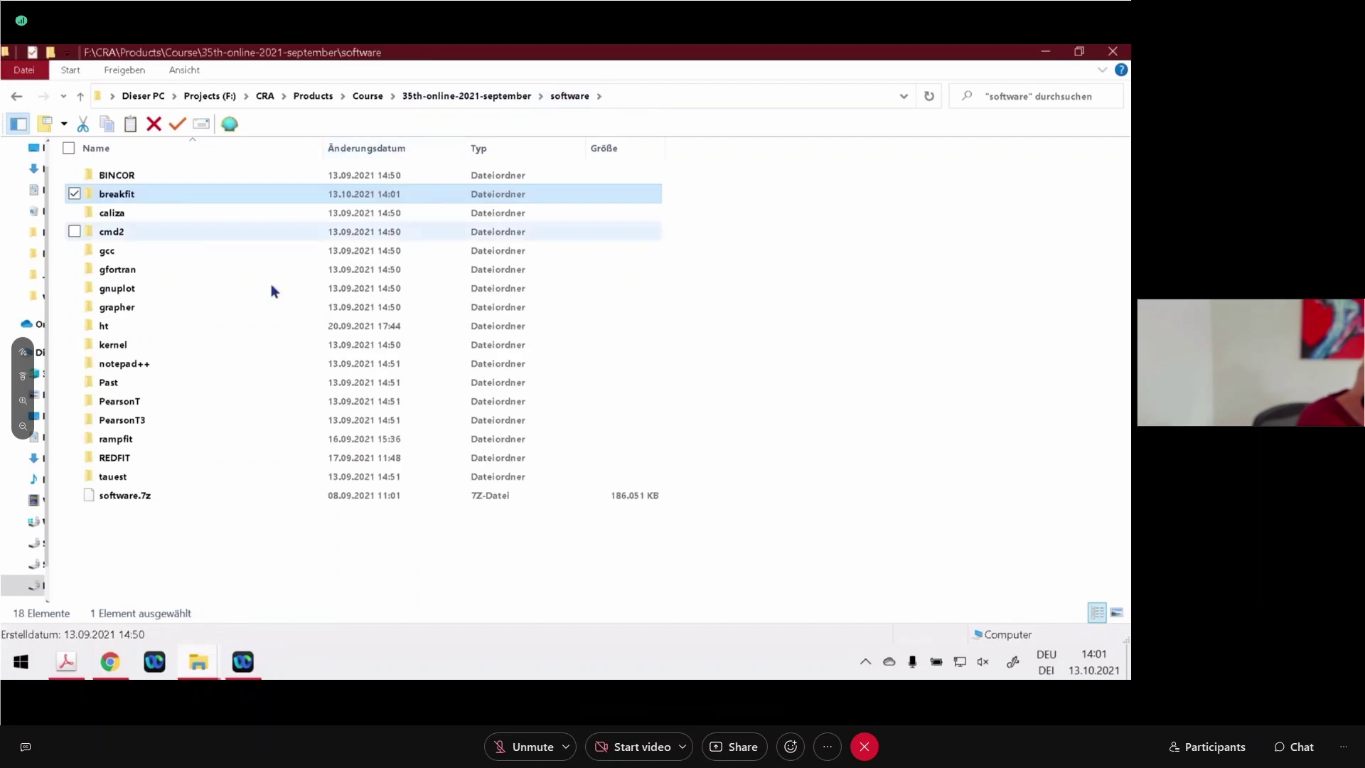
double_click(113, 439)
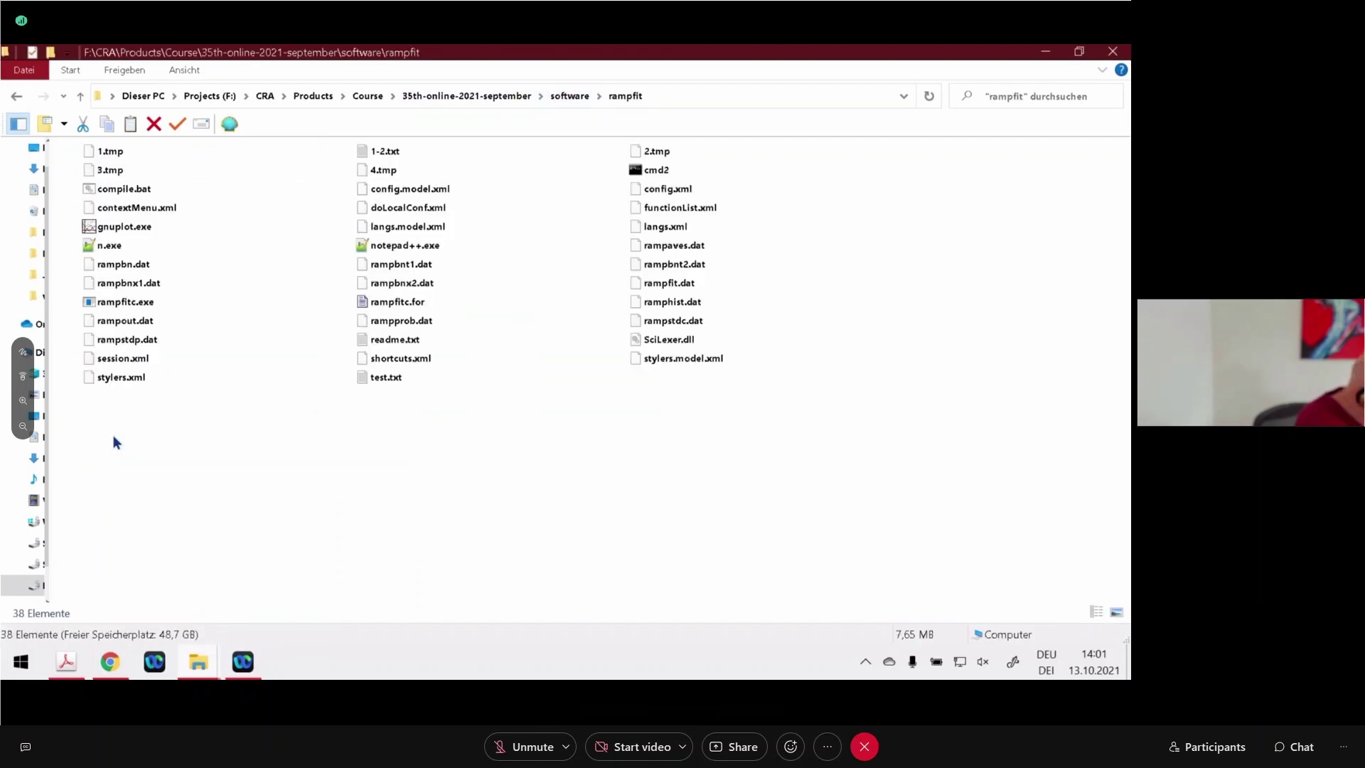
key(ctrl+v)
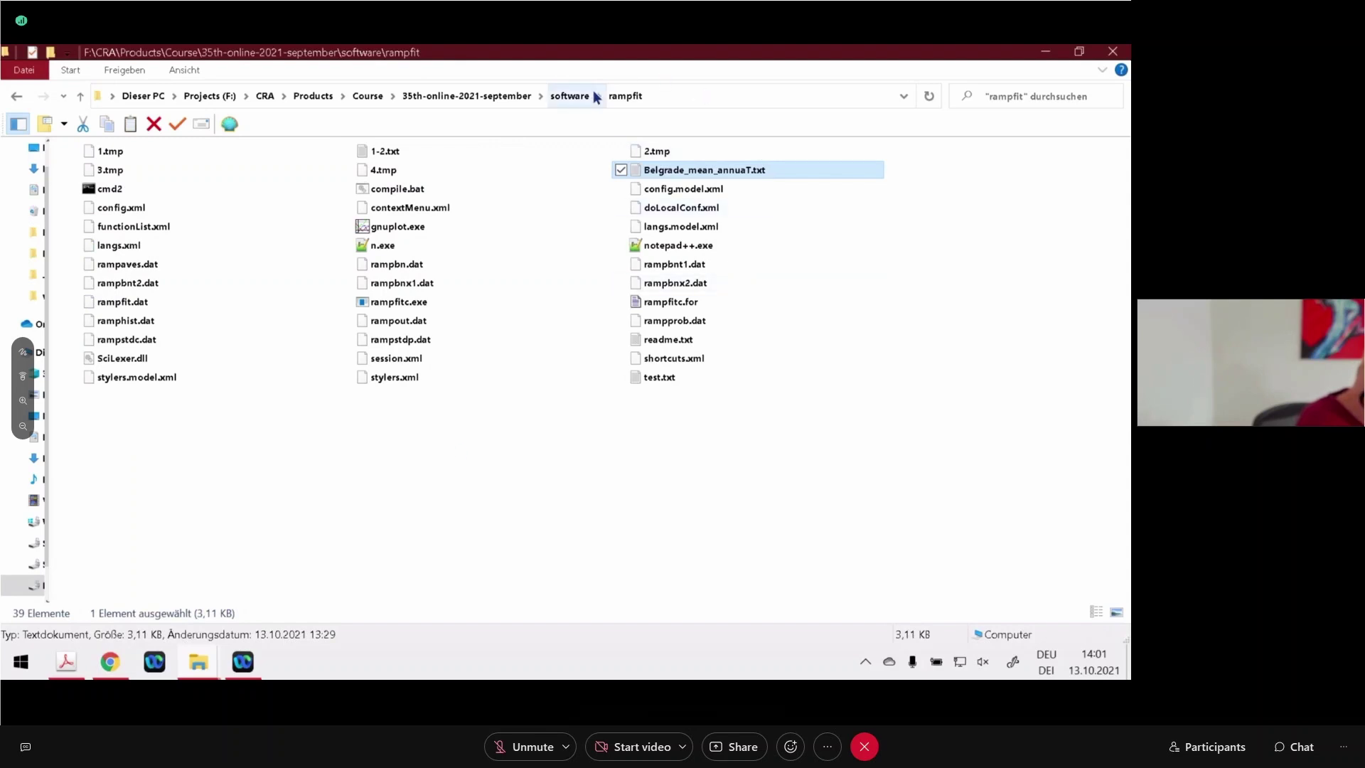
- Paste Belgrade_mean_annuaT.txt into the data folder inside software\kernel and copy that folder's path
click(570, 96)
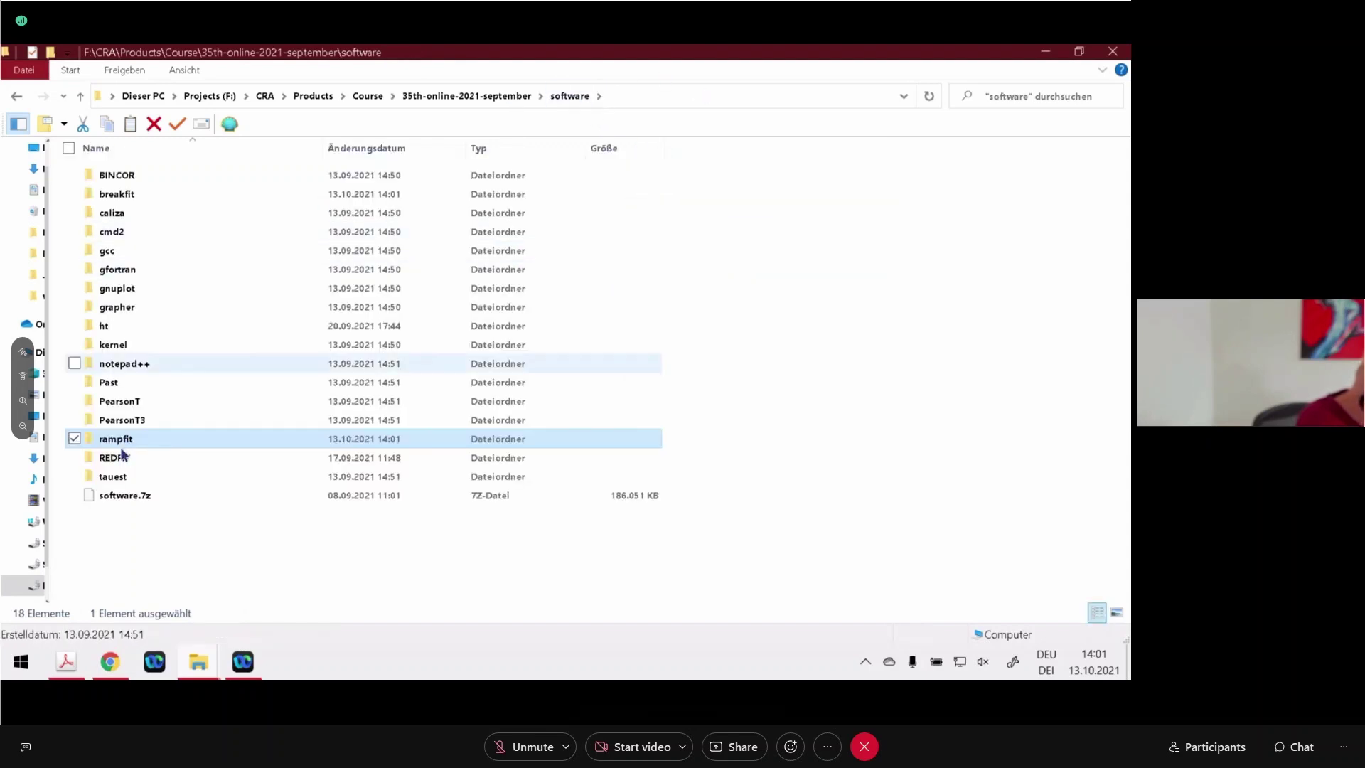
click(114, 345)
double_click(114, 345)
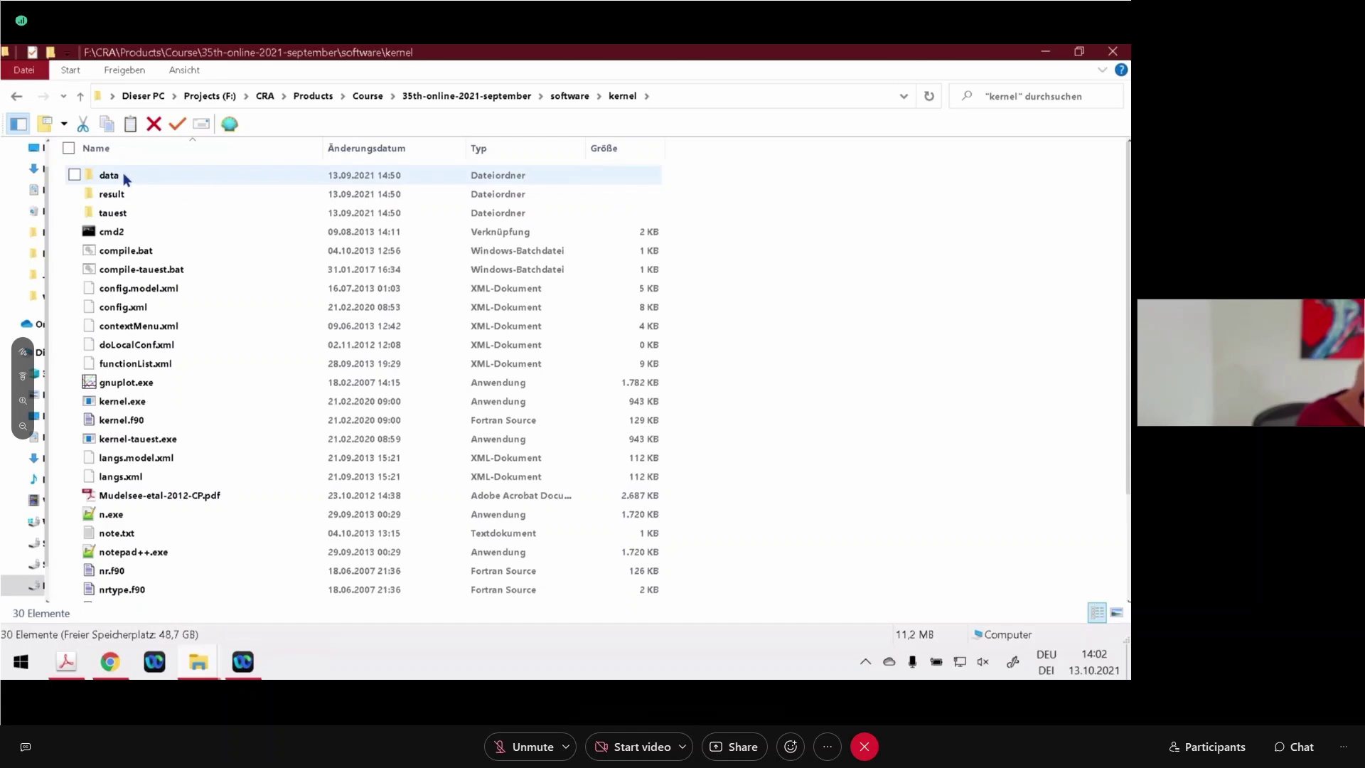
double_click(124, 177)
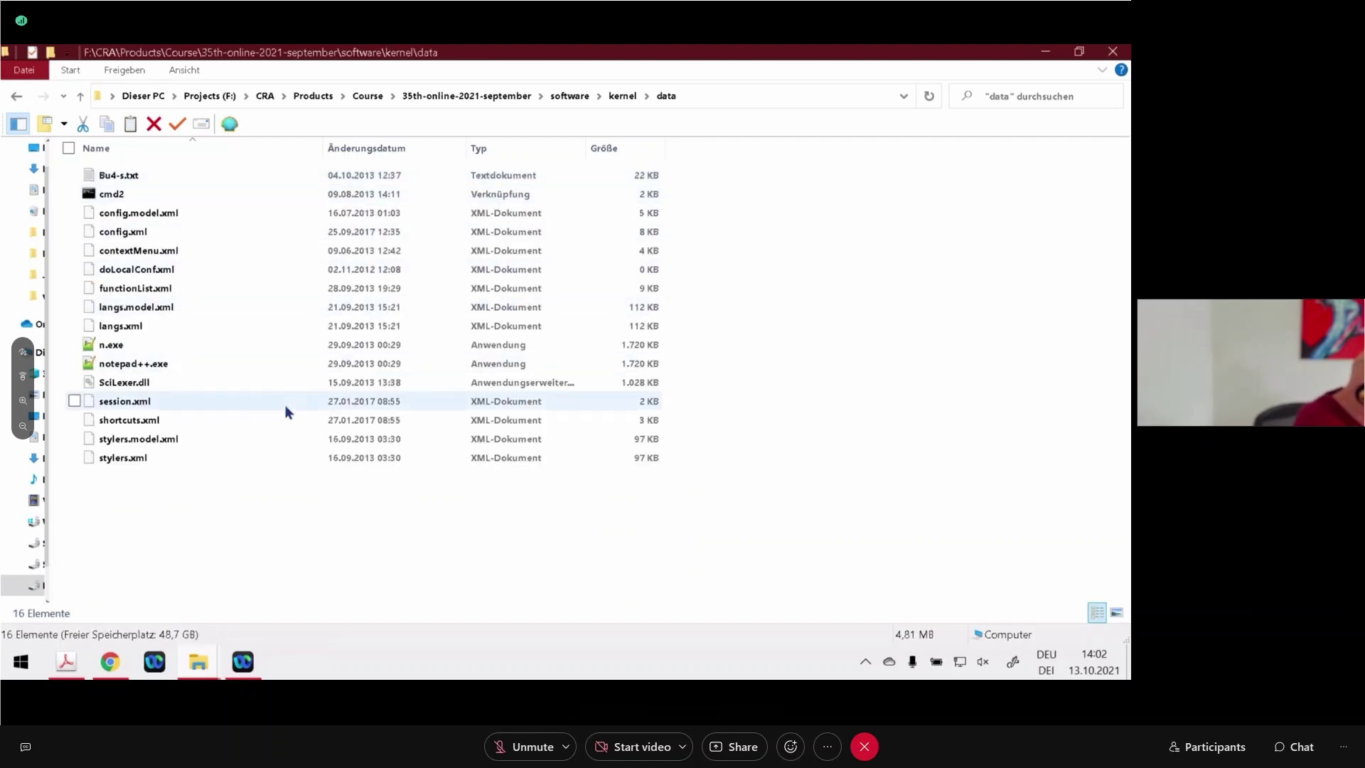
key(ctrl+v)
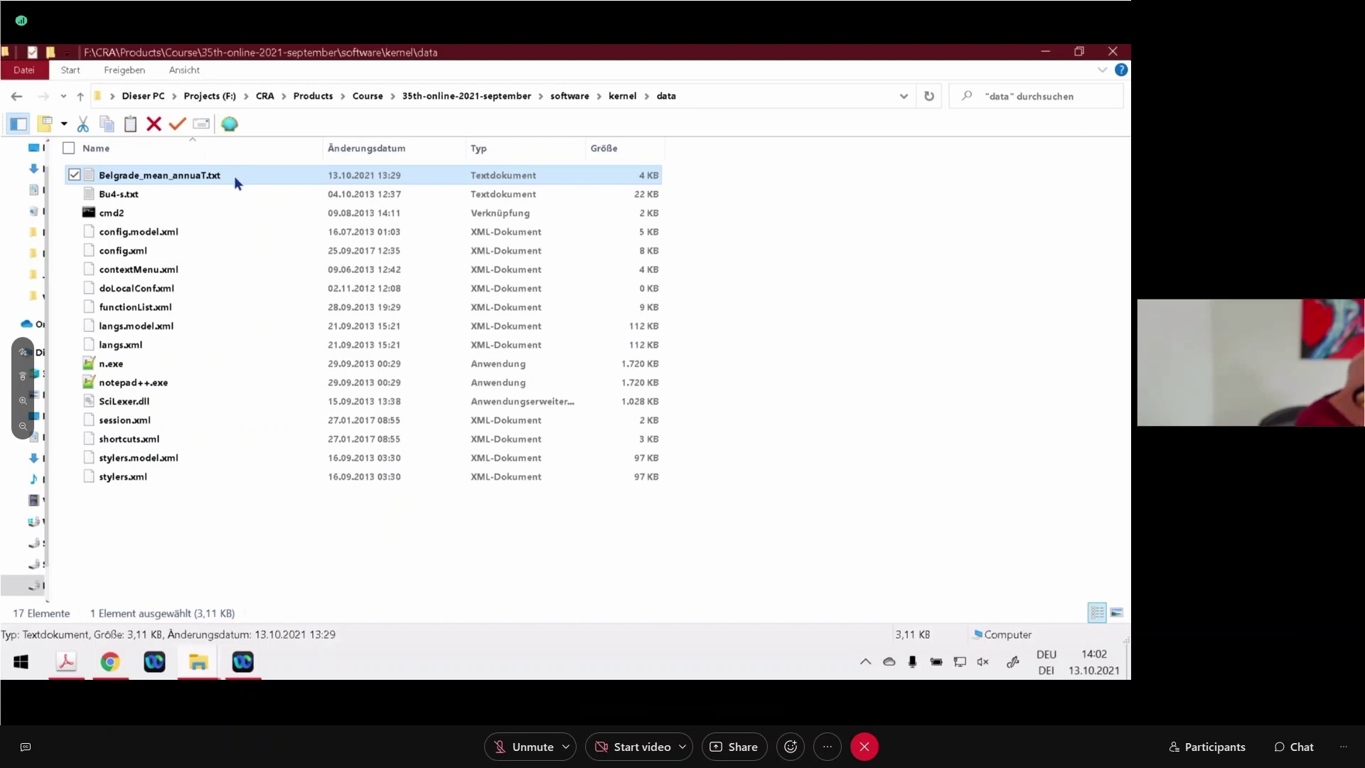
click(692, 92)
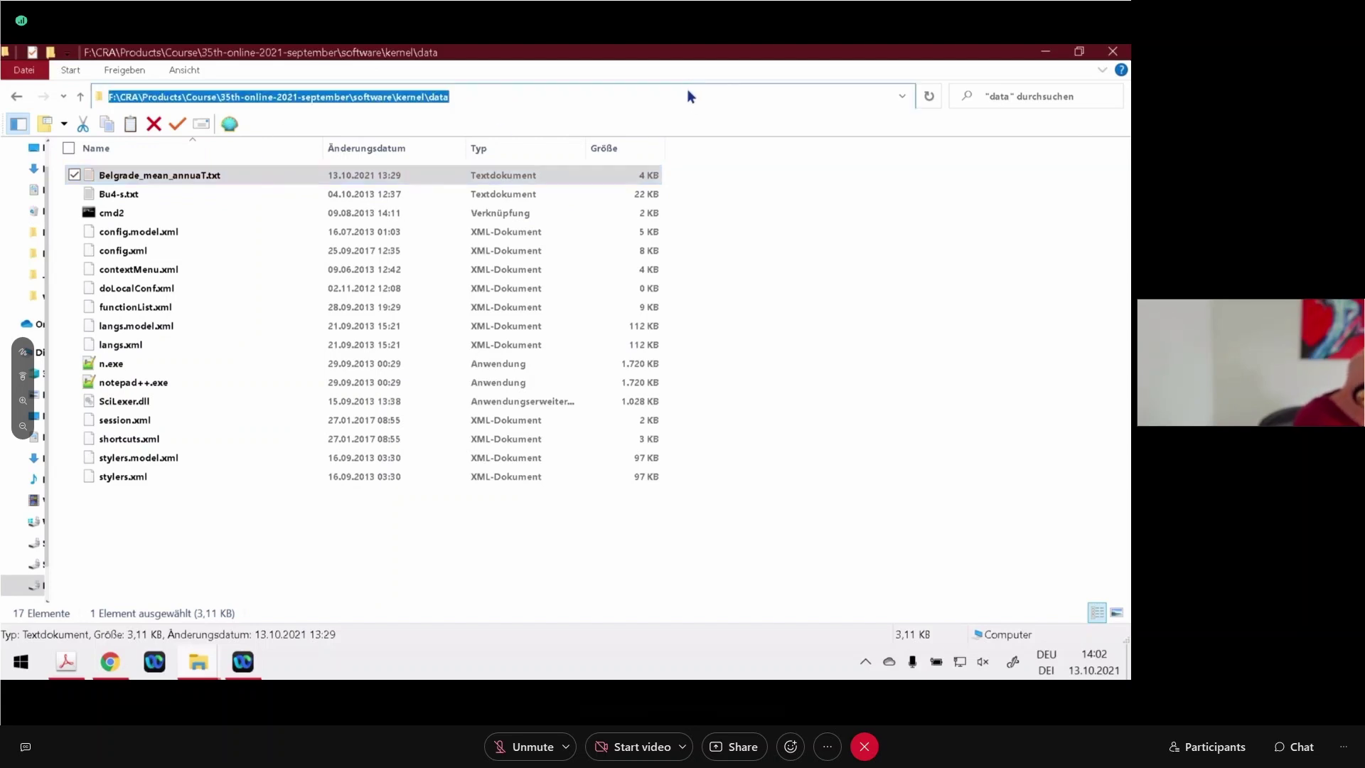
key(super)
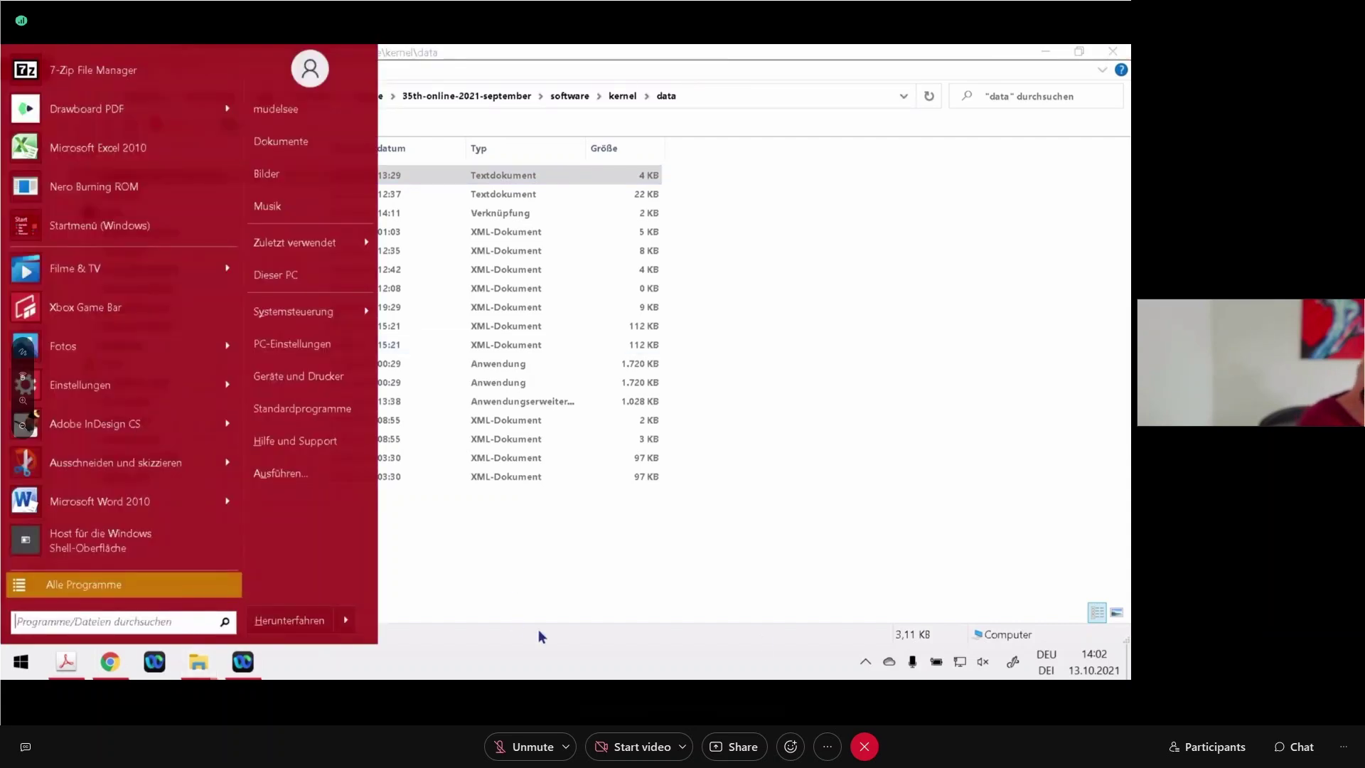
- Clear the file window and the webmail browser off the desktop and launch Grapher
click(1043, 52)
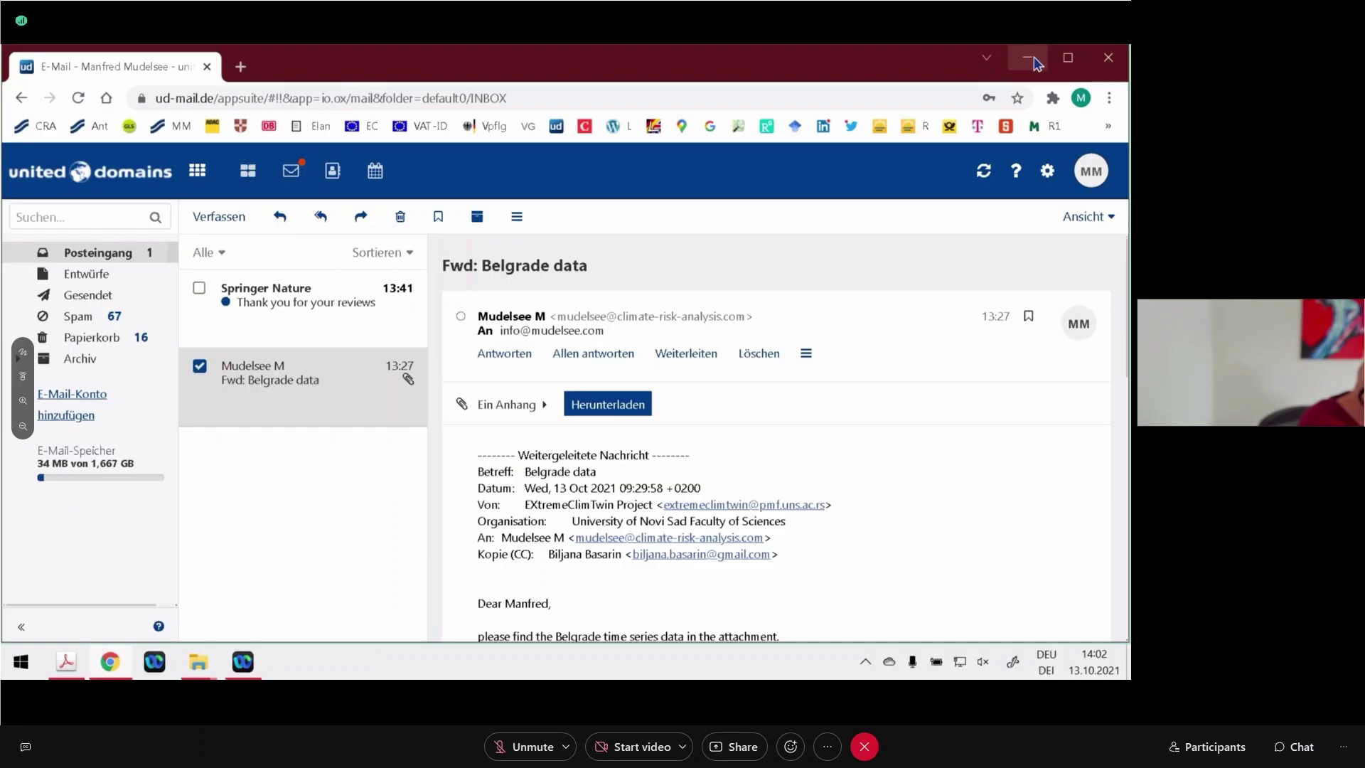
click(1111, 63)
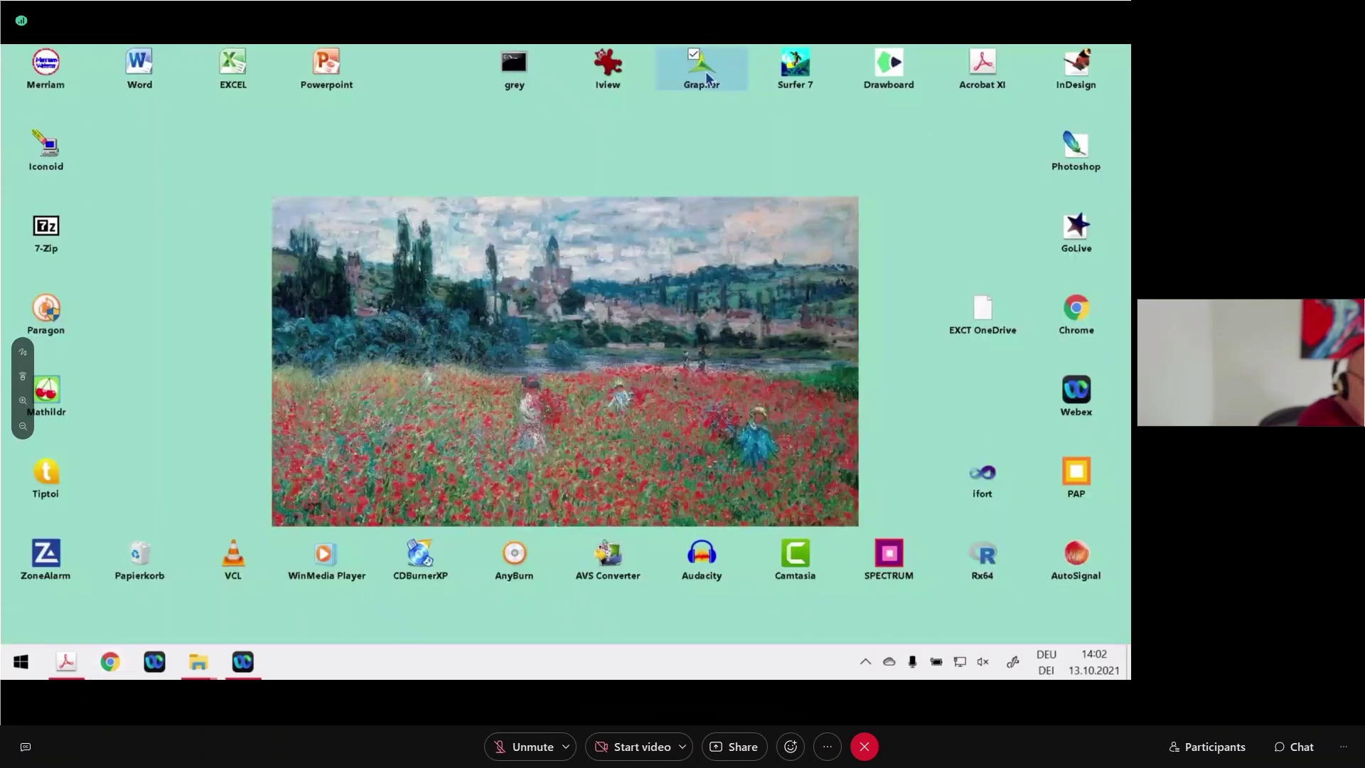
click(705, 71)
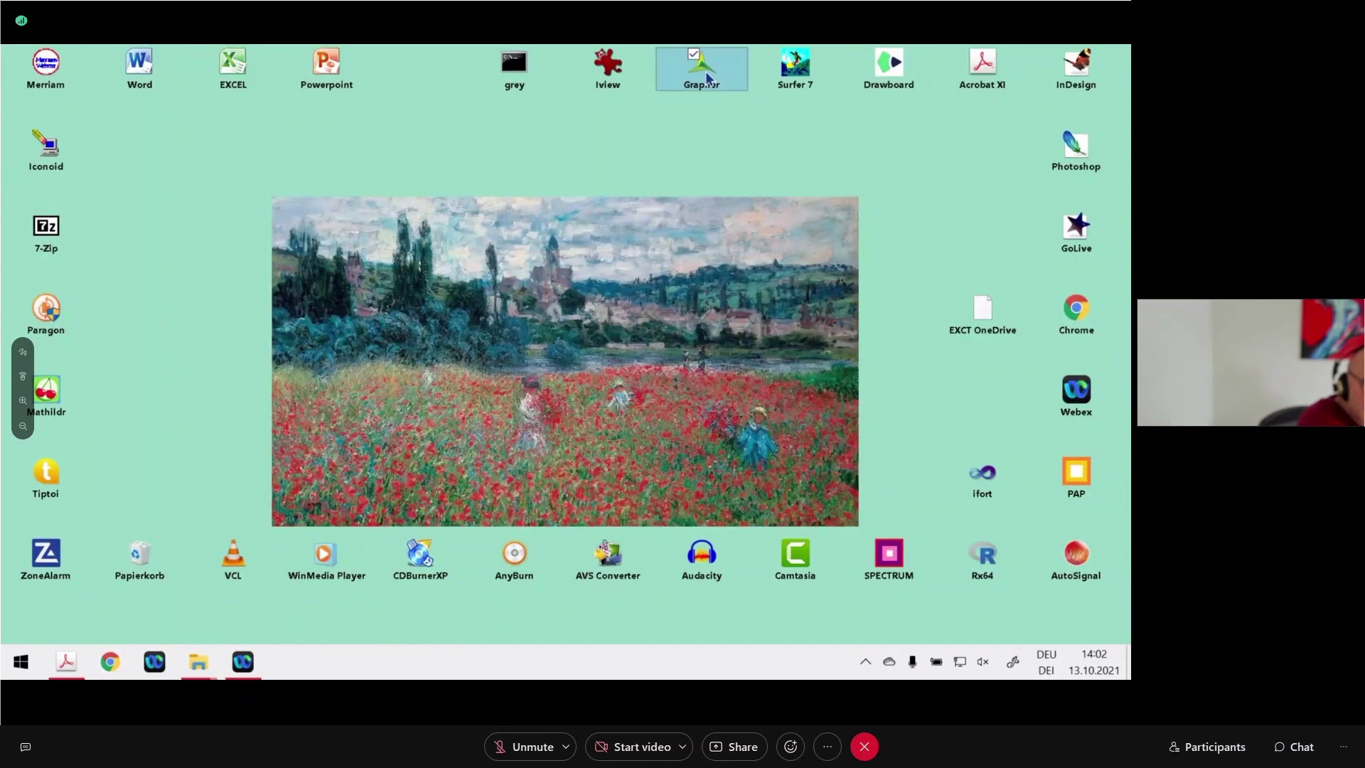
double_click(705, 71)
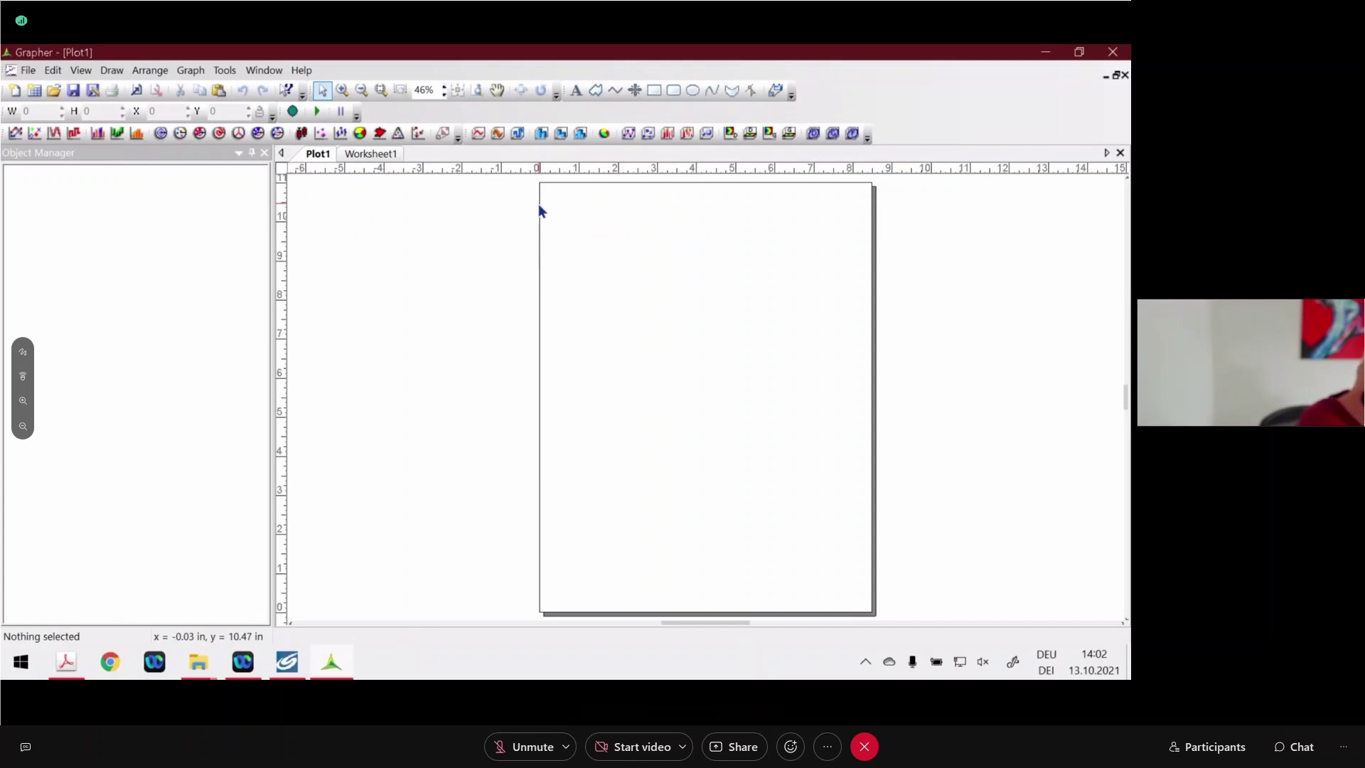
- Open Belgrade_mean_annuaT.txt from the kernel\data folder as a worksheet, using the copied folder path
key(ctrl+o)
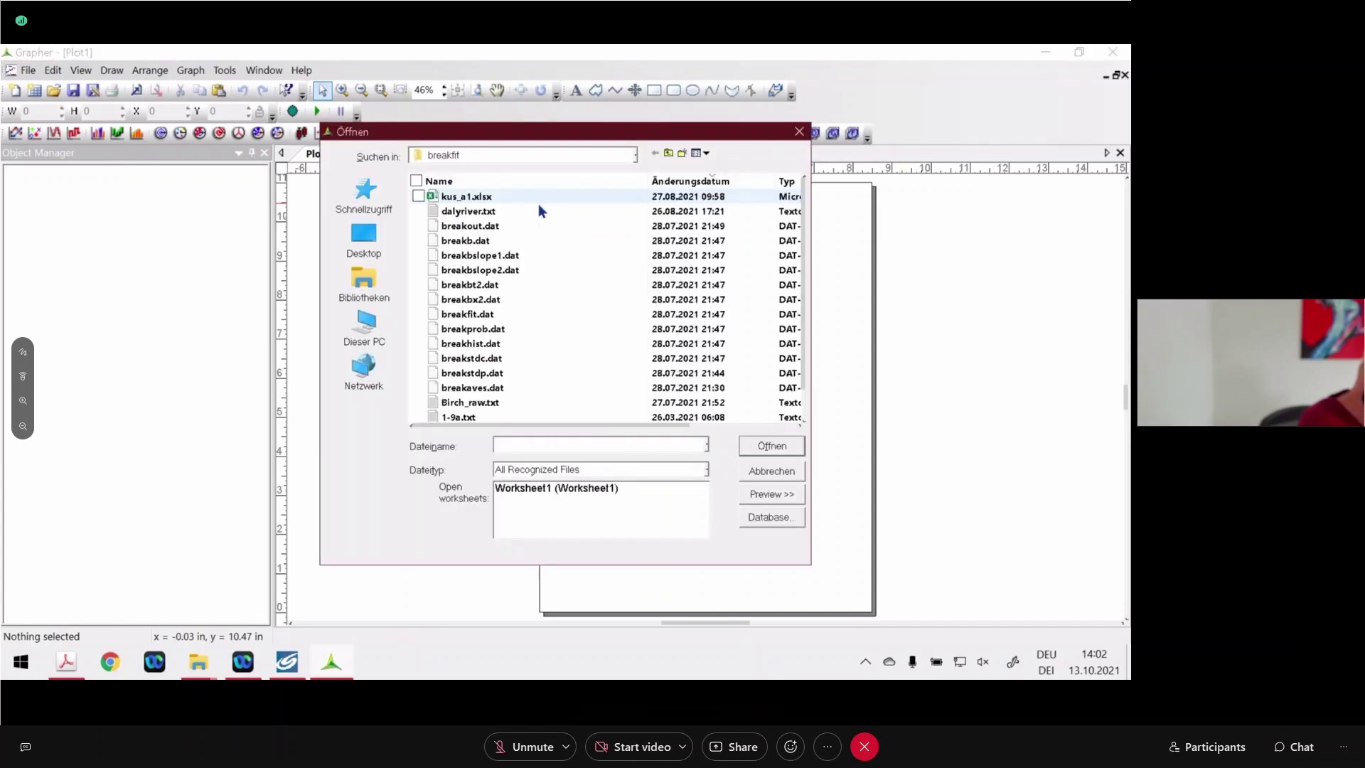
key(ctrl+v)
key(Return)
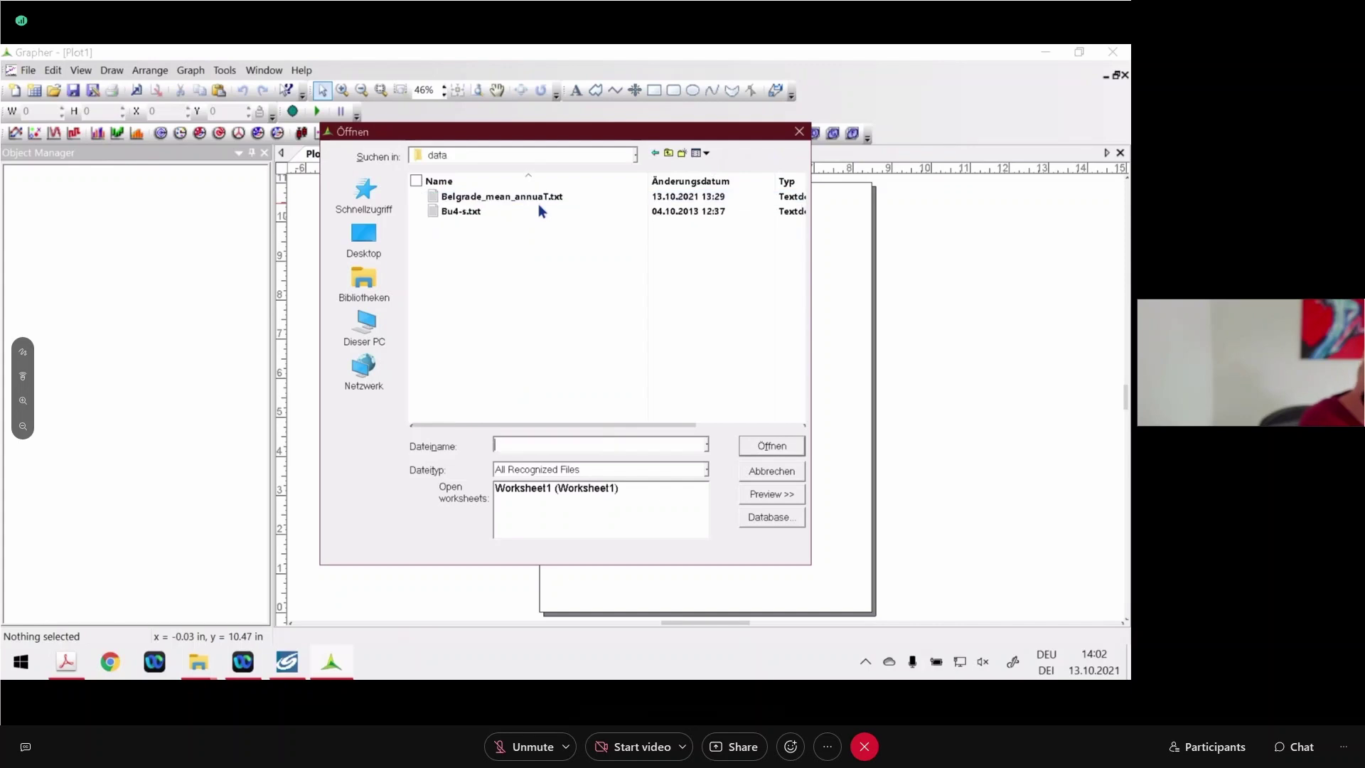
click(502, 199)
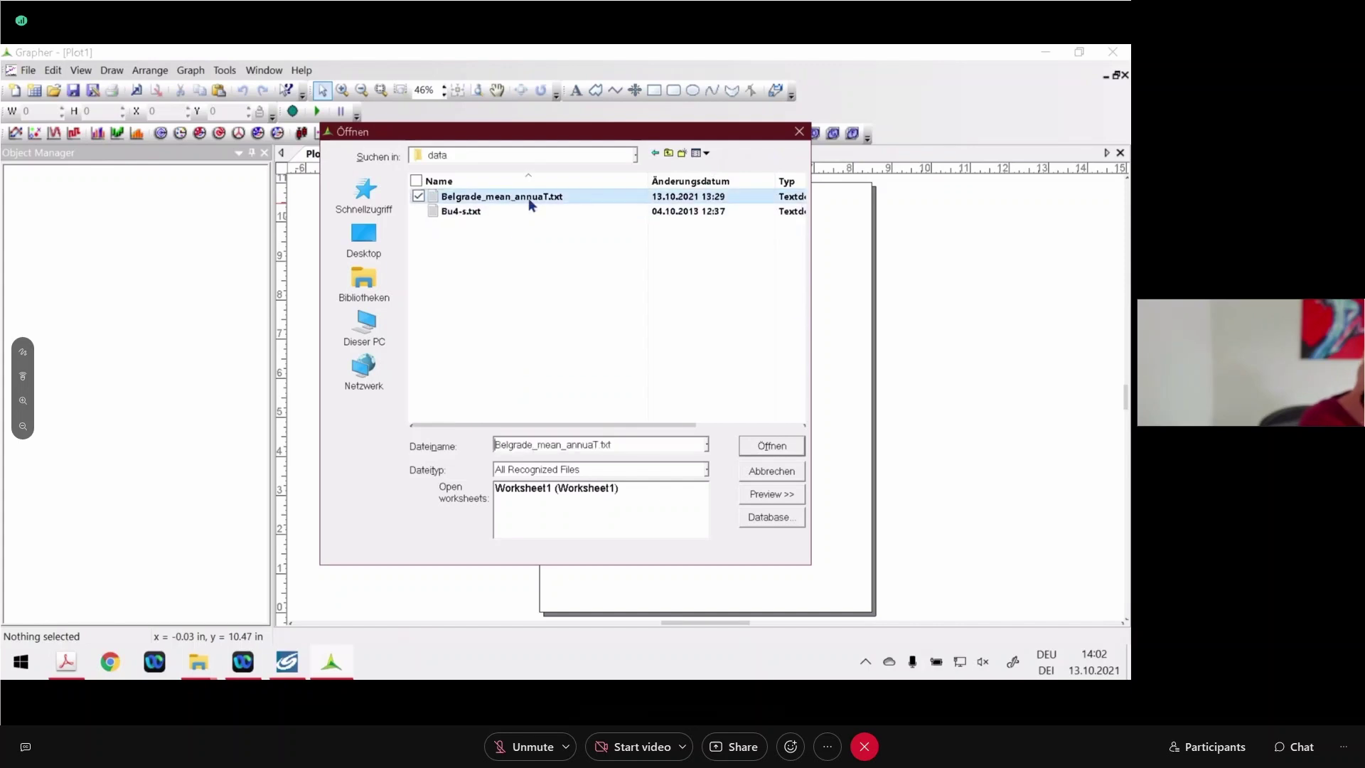
click(768, 446)
click(781, 220)
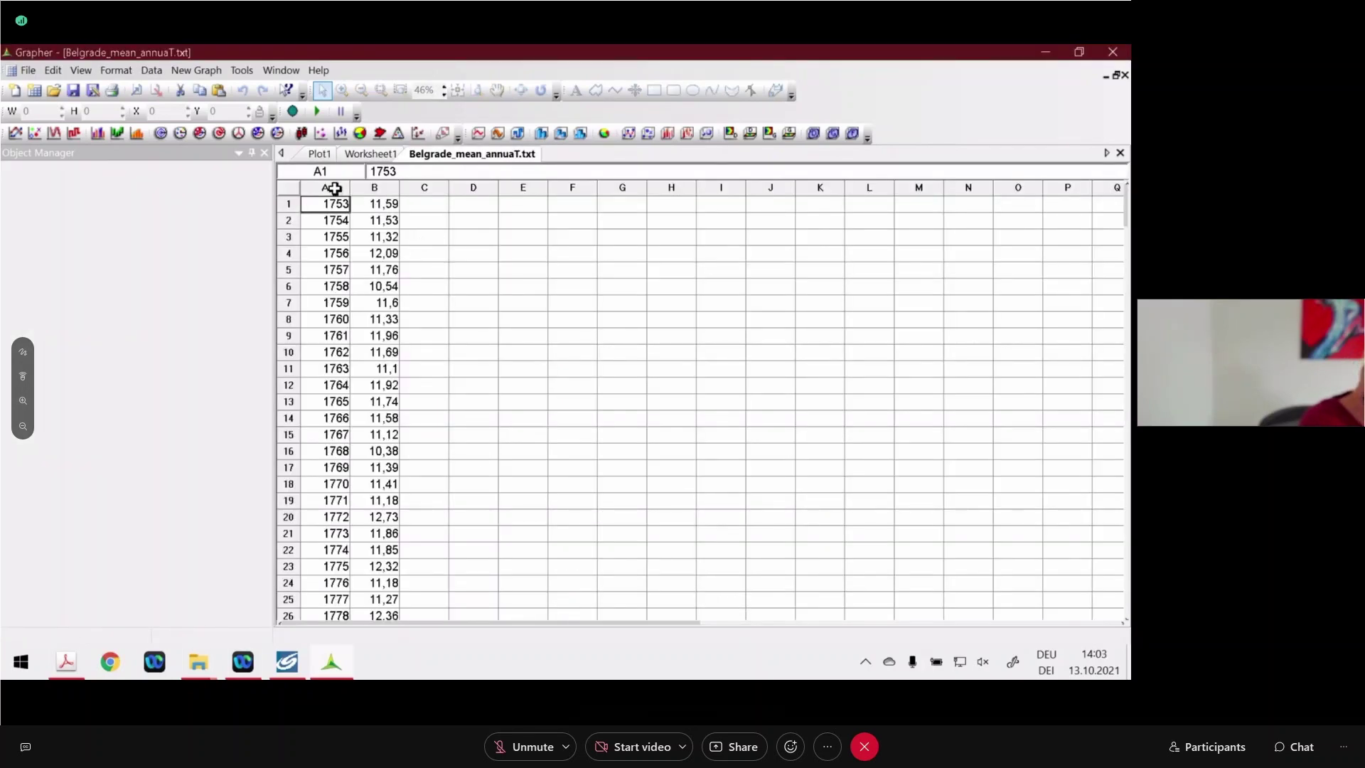
- Compute statistics for columns A and B, including first and last input row, number of values and number of missing values, and review the results
drag(334, 188, 374, 188)
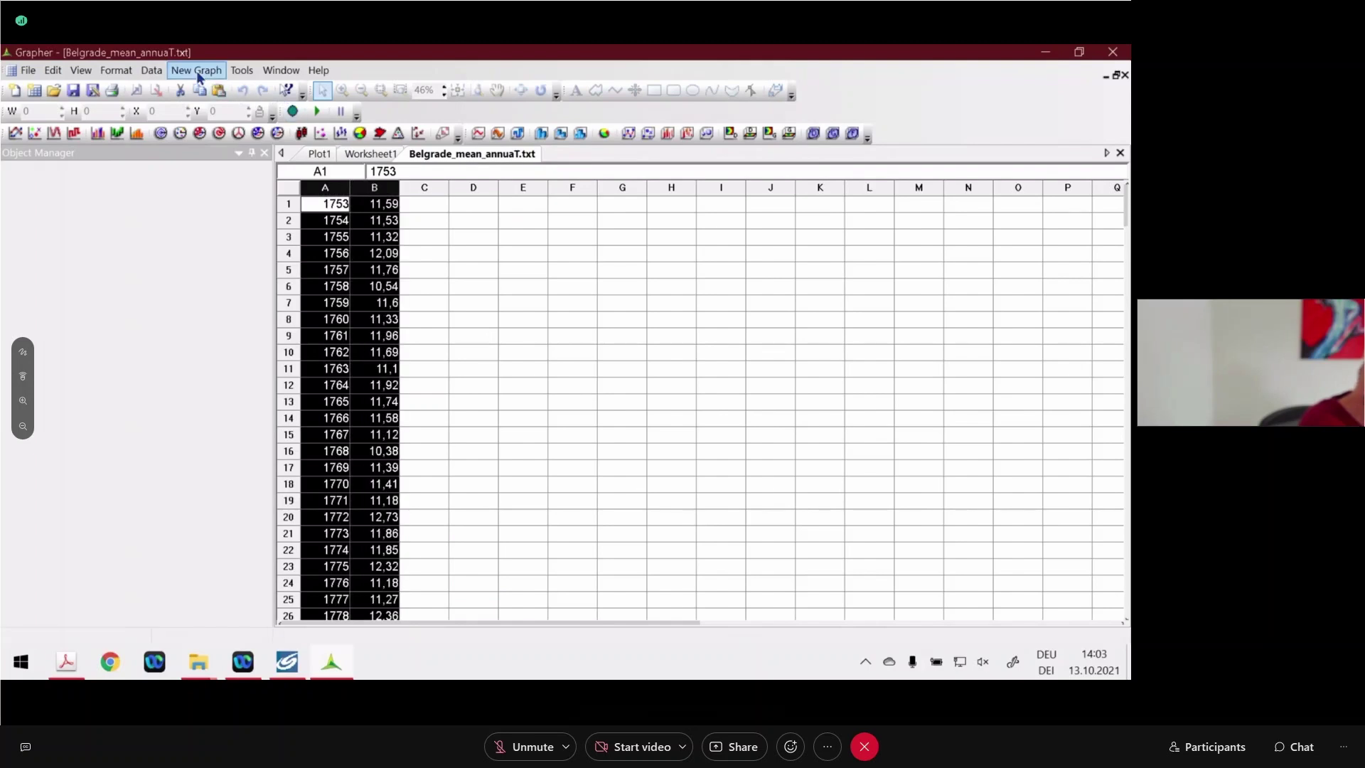
click(152, 70)
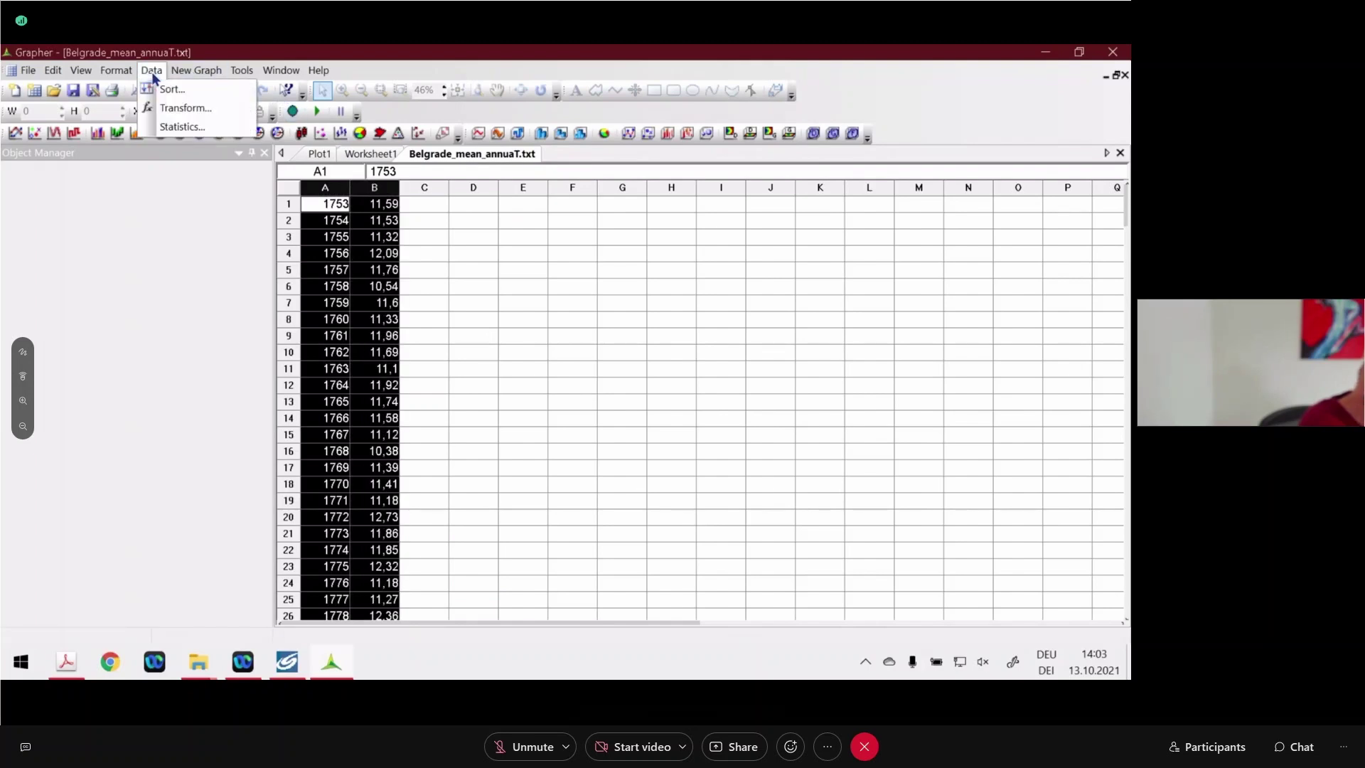
click(178, 128)
click(423, 251)
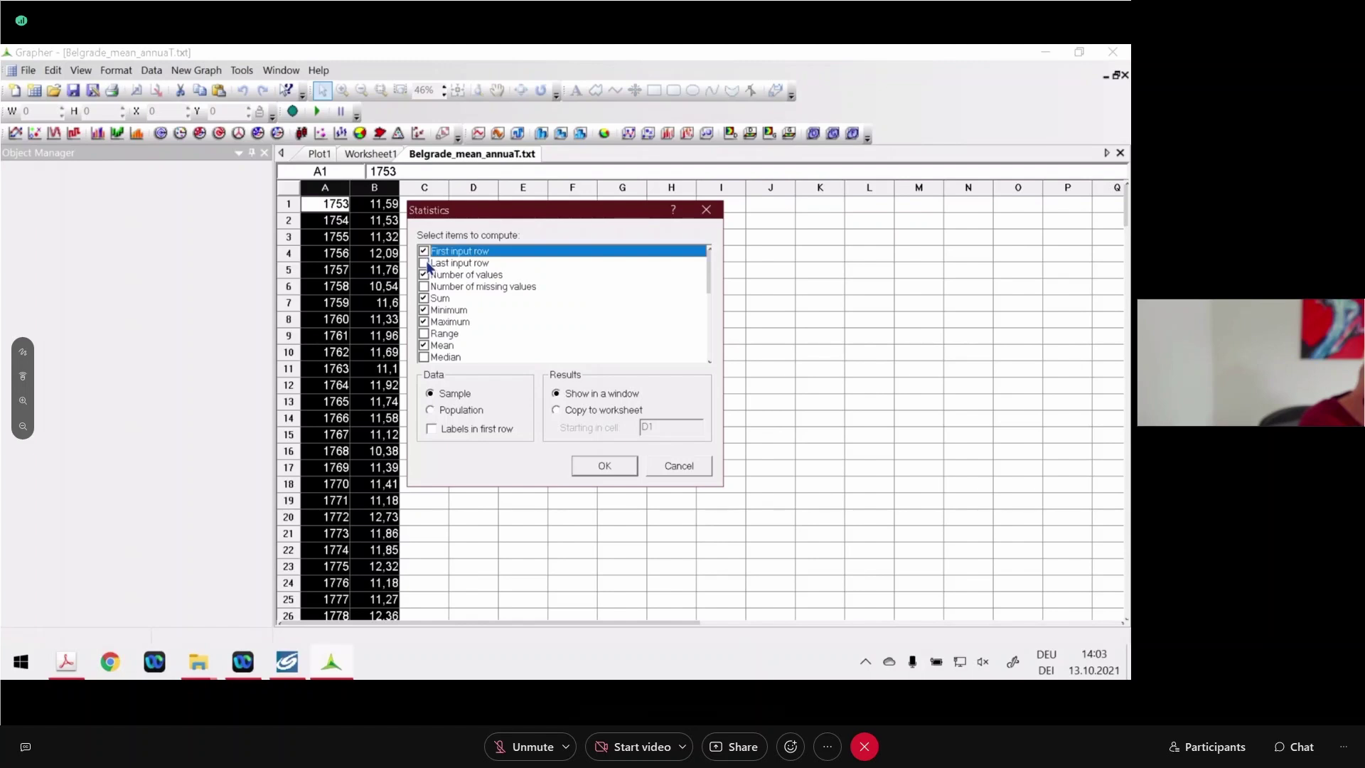
click(423, 263)
click(424, 274)
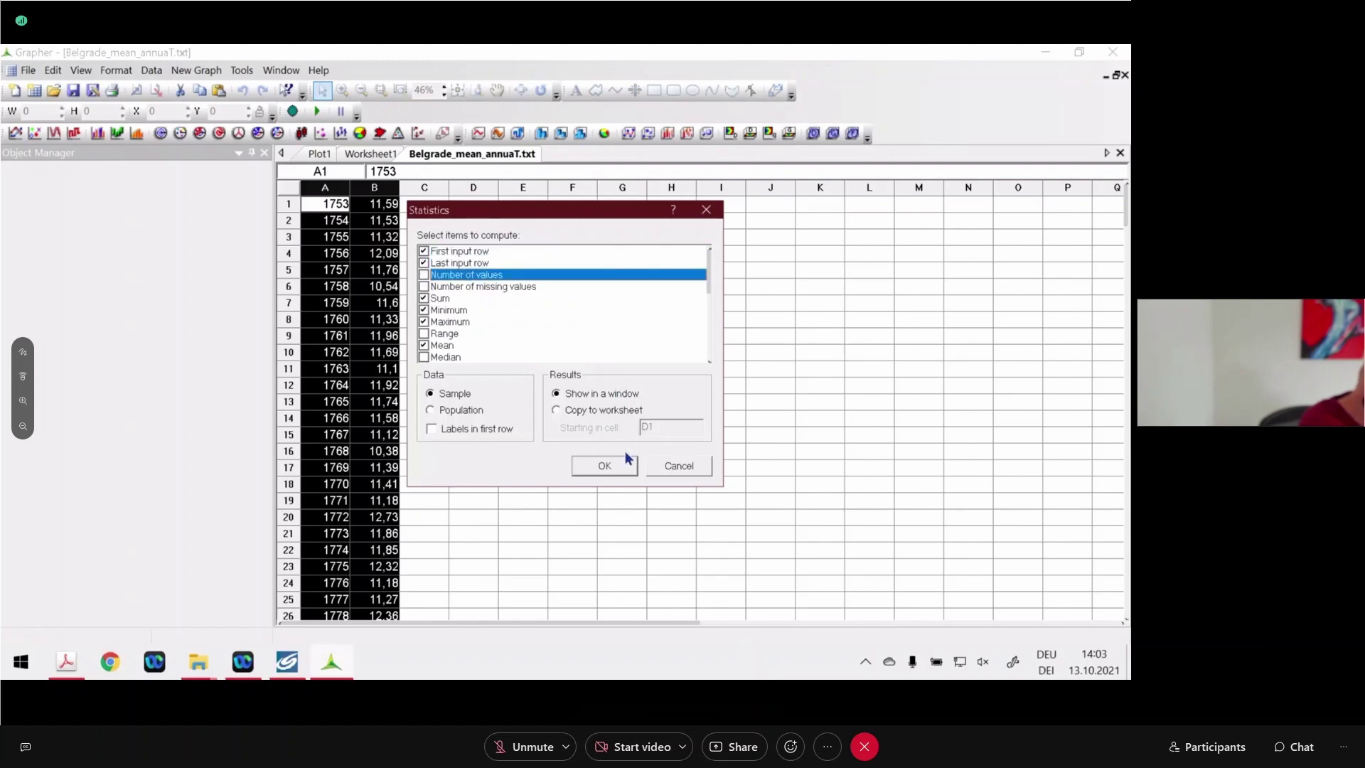
click(423, 275)
click(424, 287)
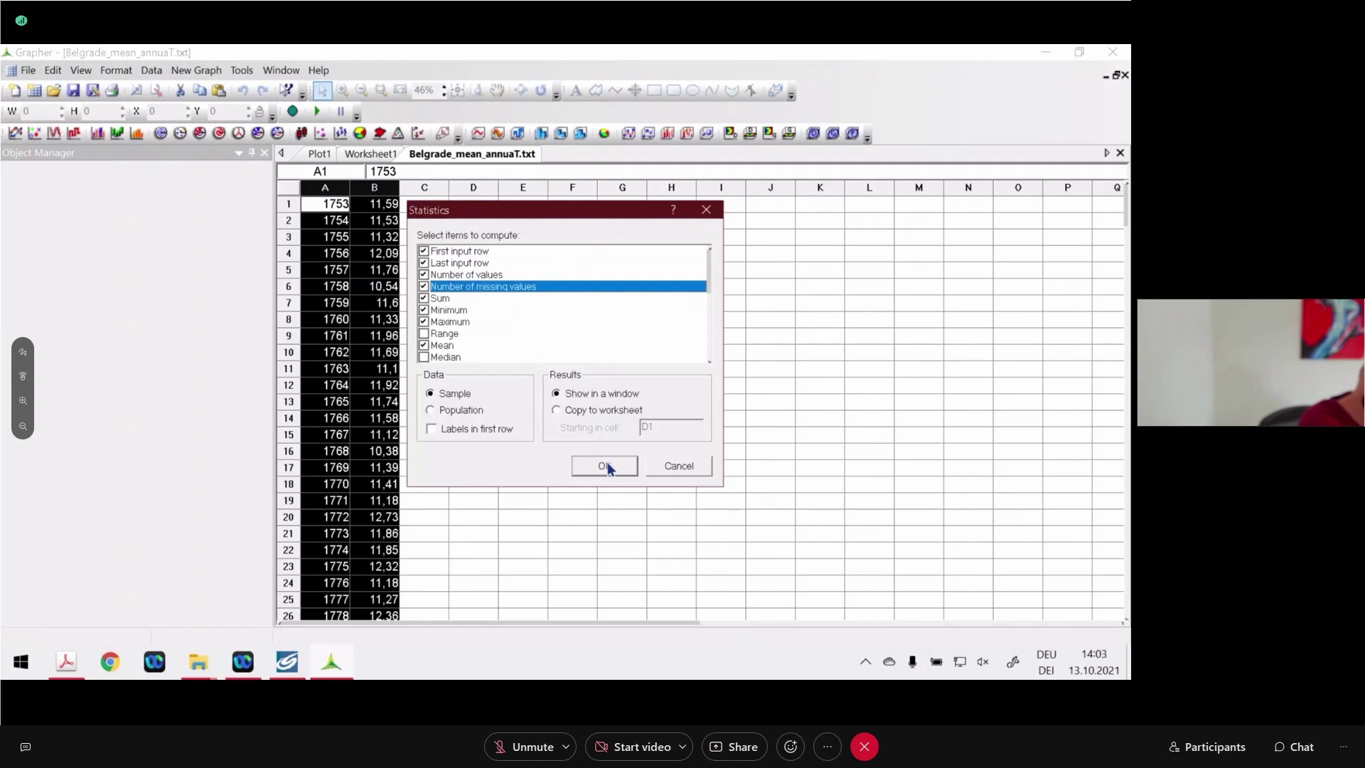
click(605, 467)
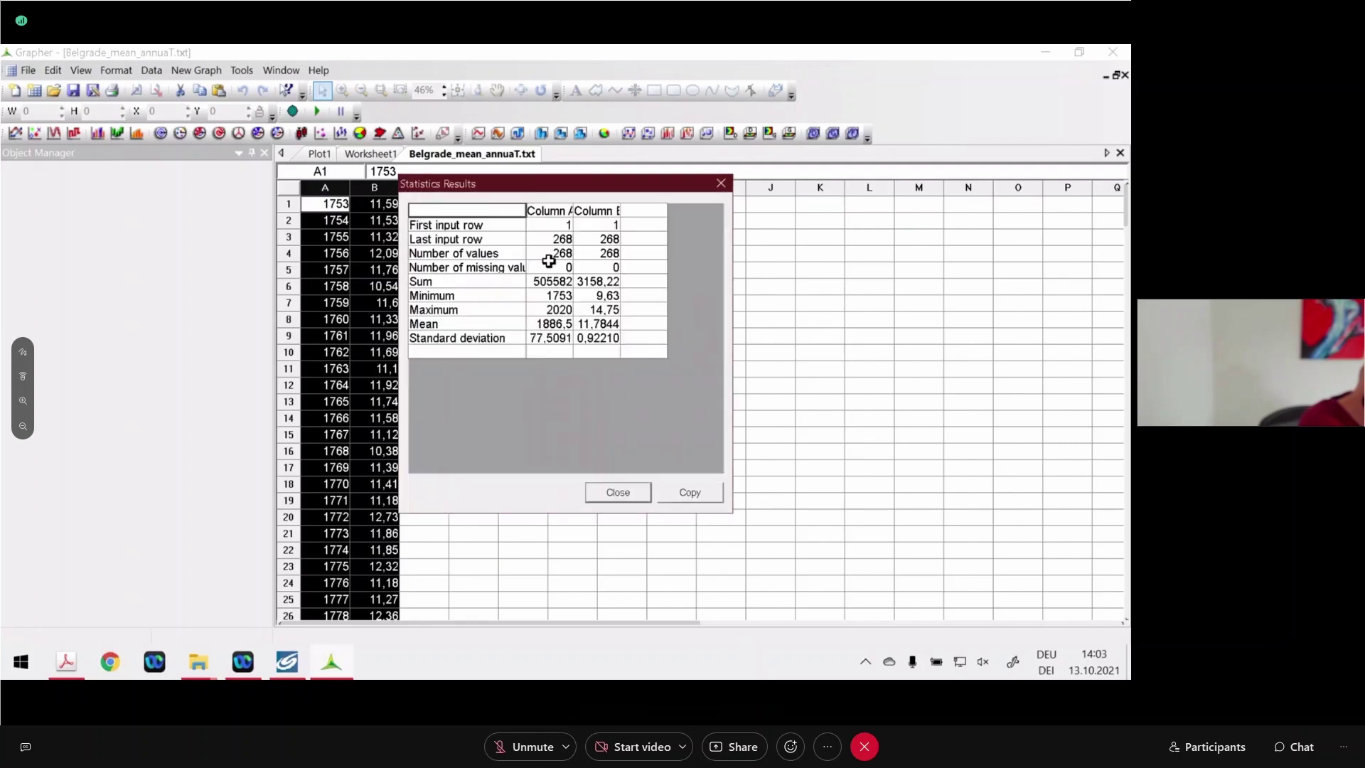
click(629, 492)
- Copy the years in column A into column D, starting one row lower at cell D2
click(338, 187)
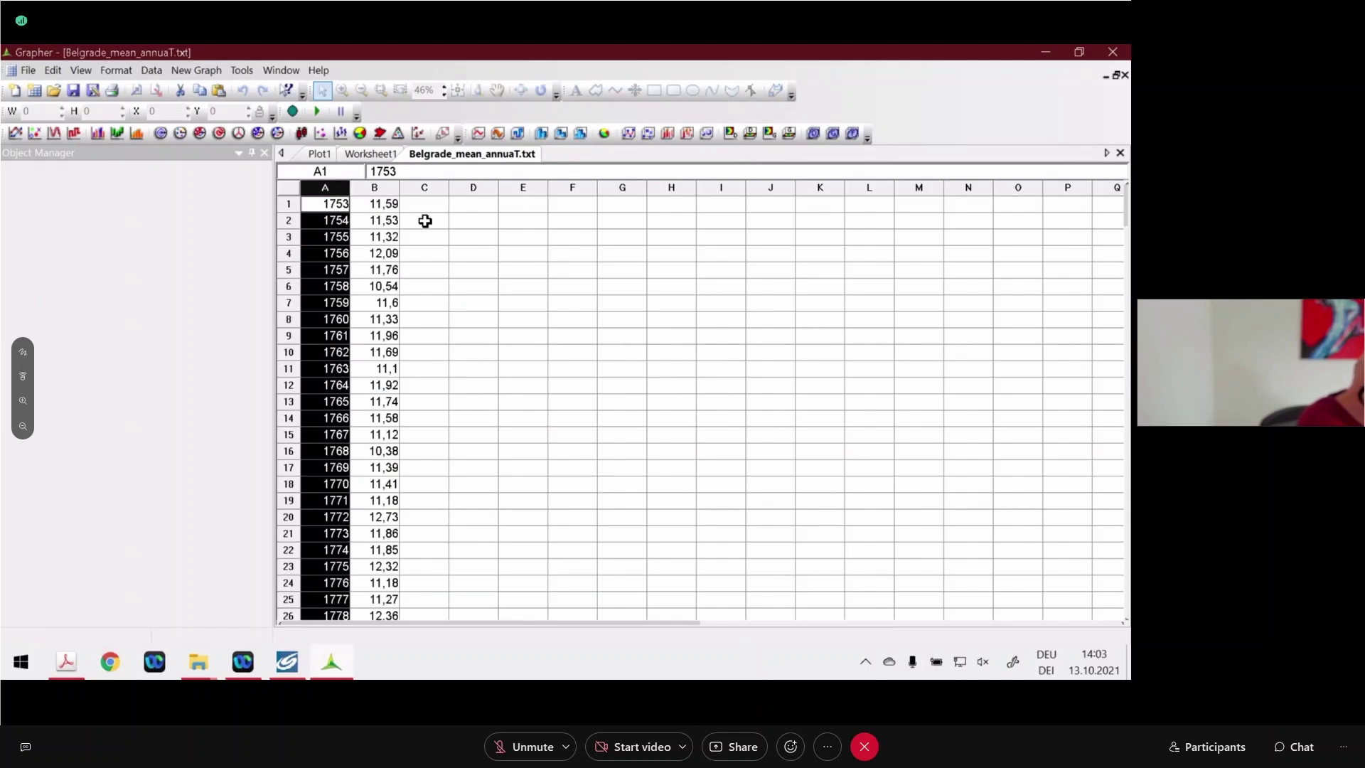
click(476, 221)
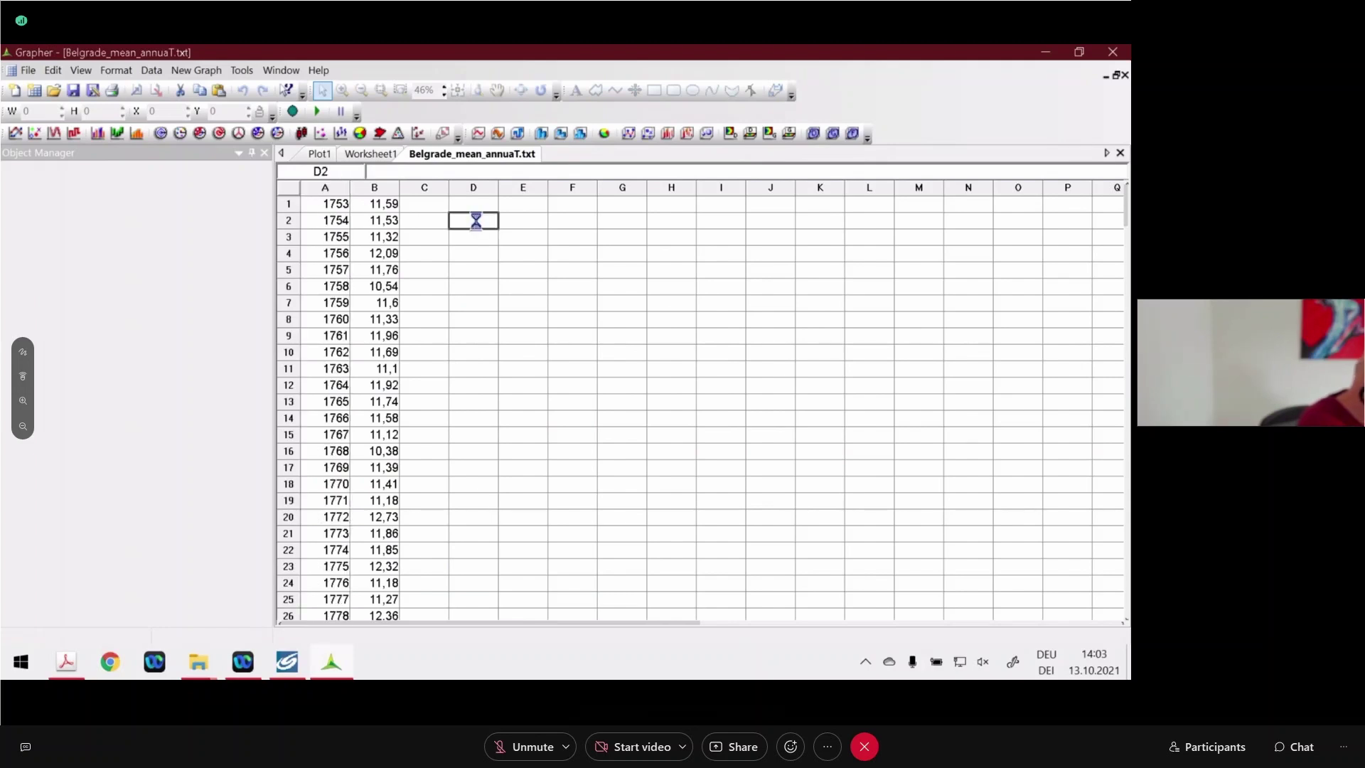
key(ctrl+v)
- Fill column F with the year spacing using the transform equation F = A - D over rows 1 to 269
click(572, 187)
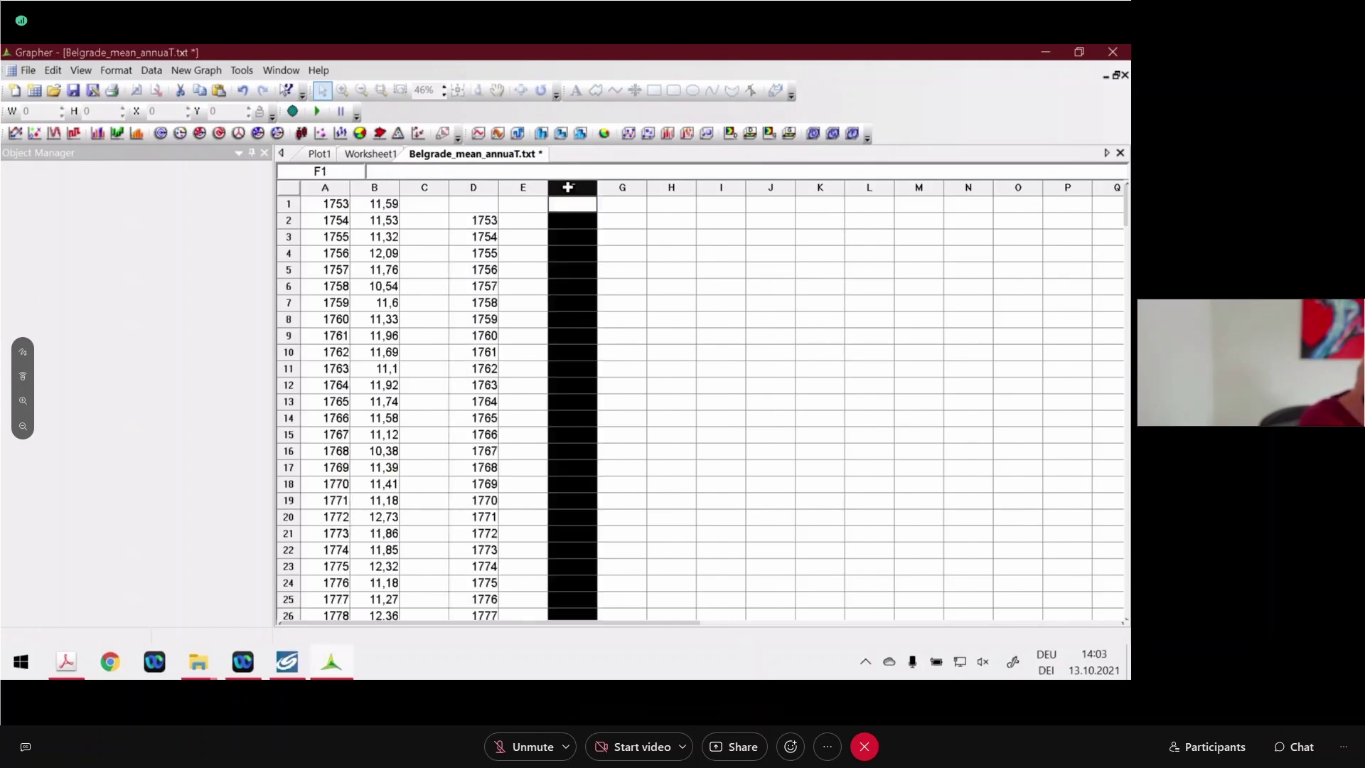
click(152, 70)
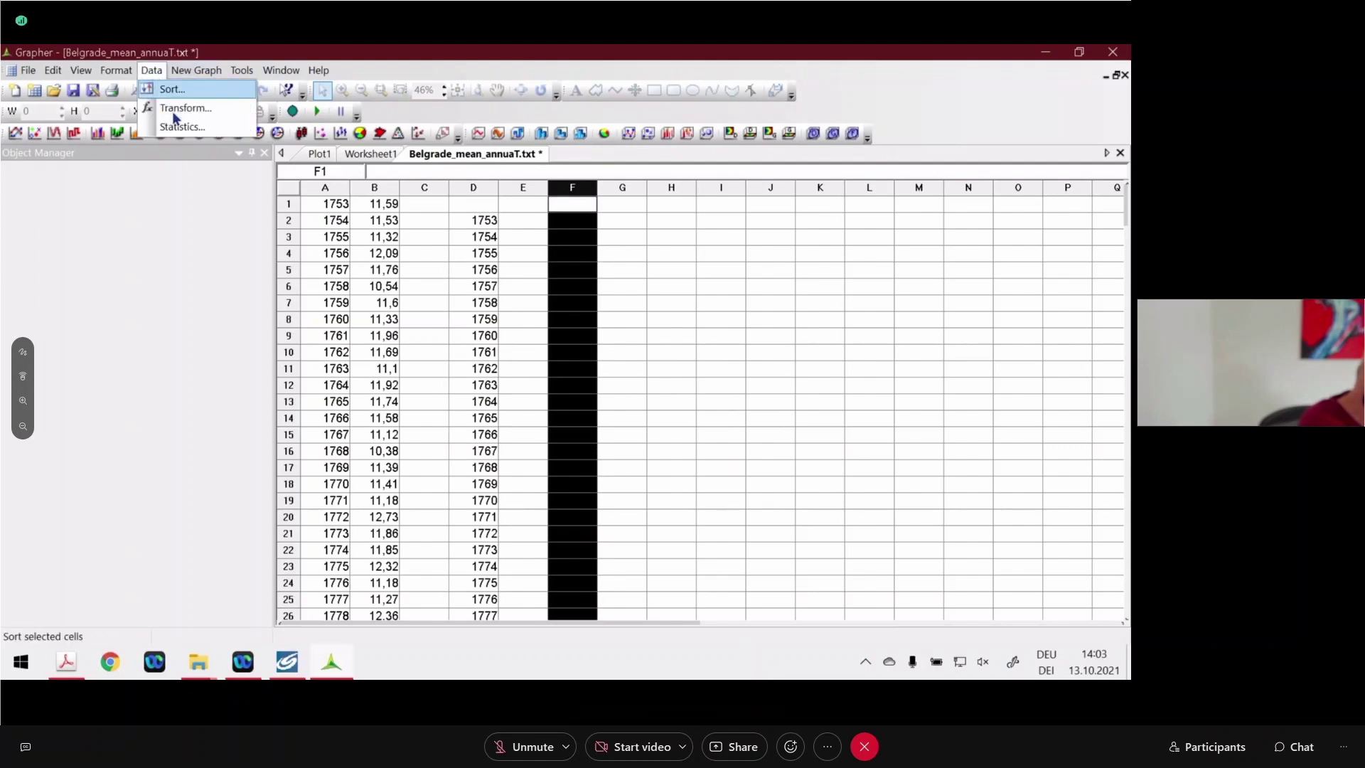
click(180, 108)
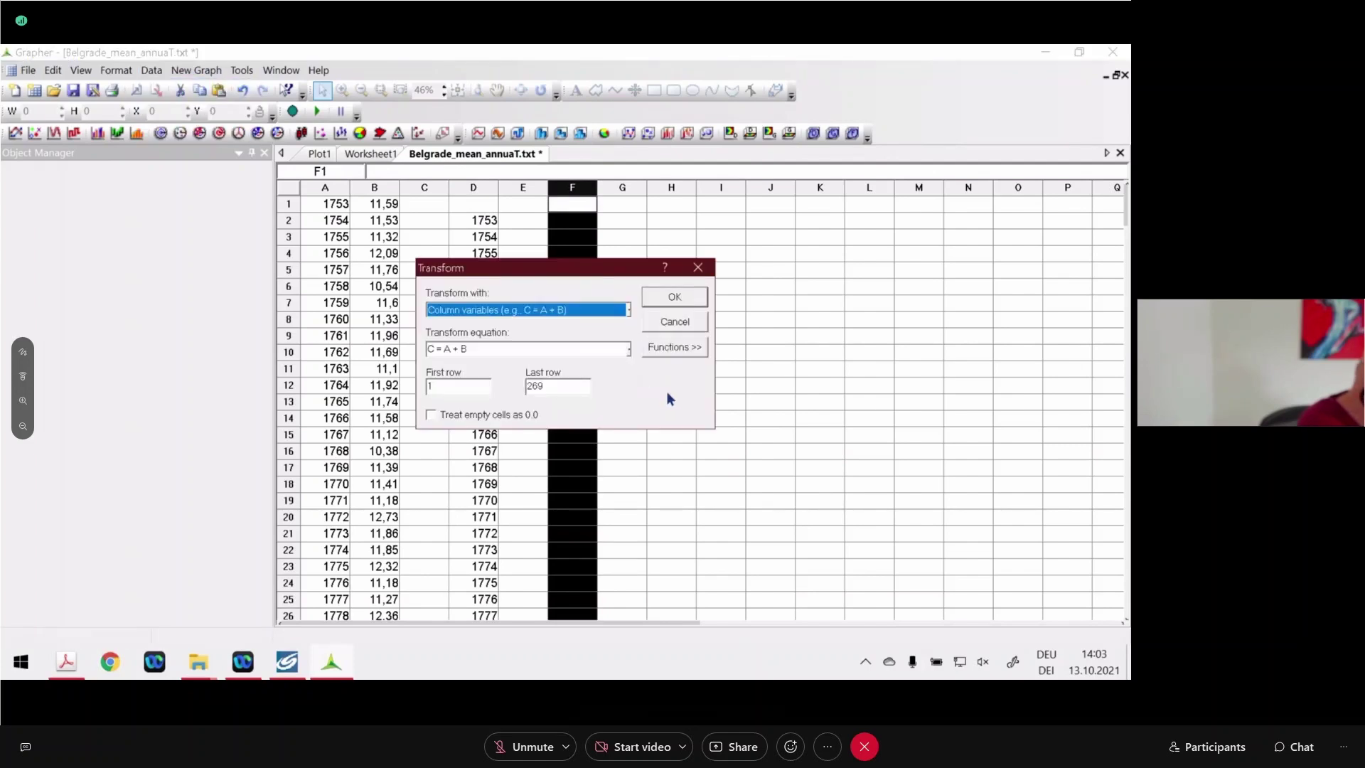
key(Tab)
text(F)
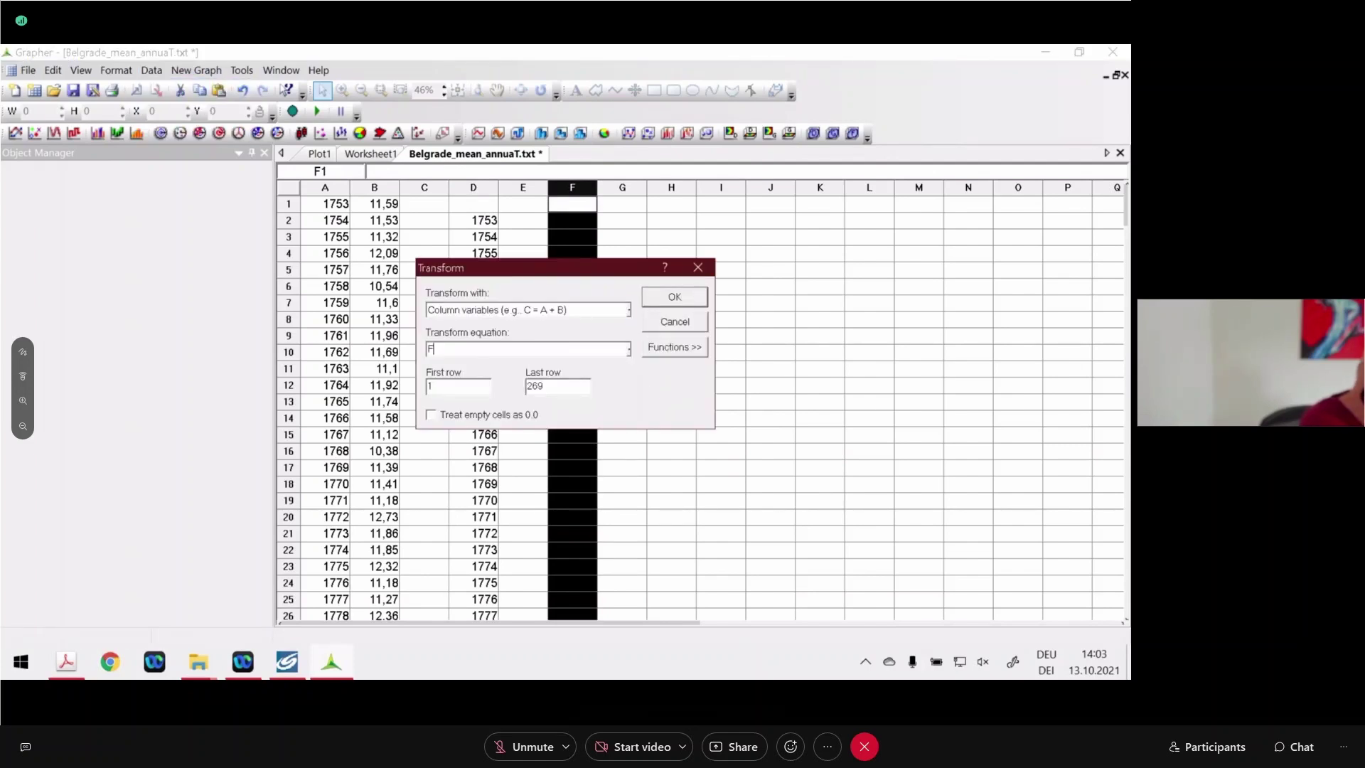
text( = A - D)
key(Return)
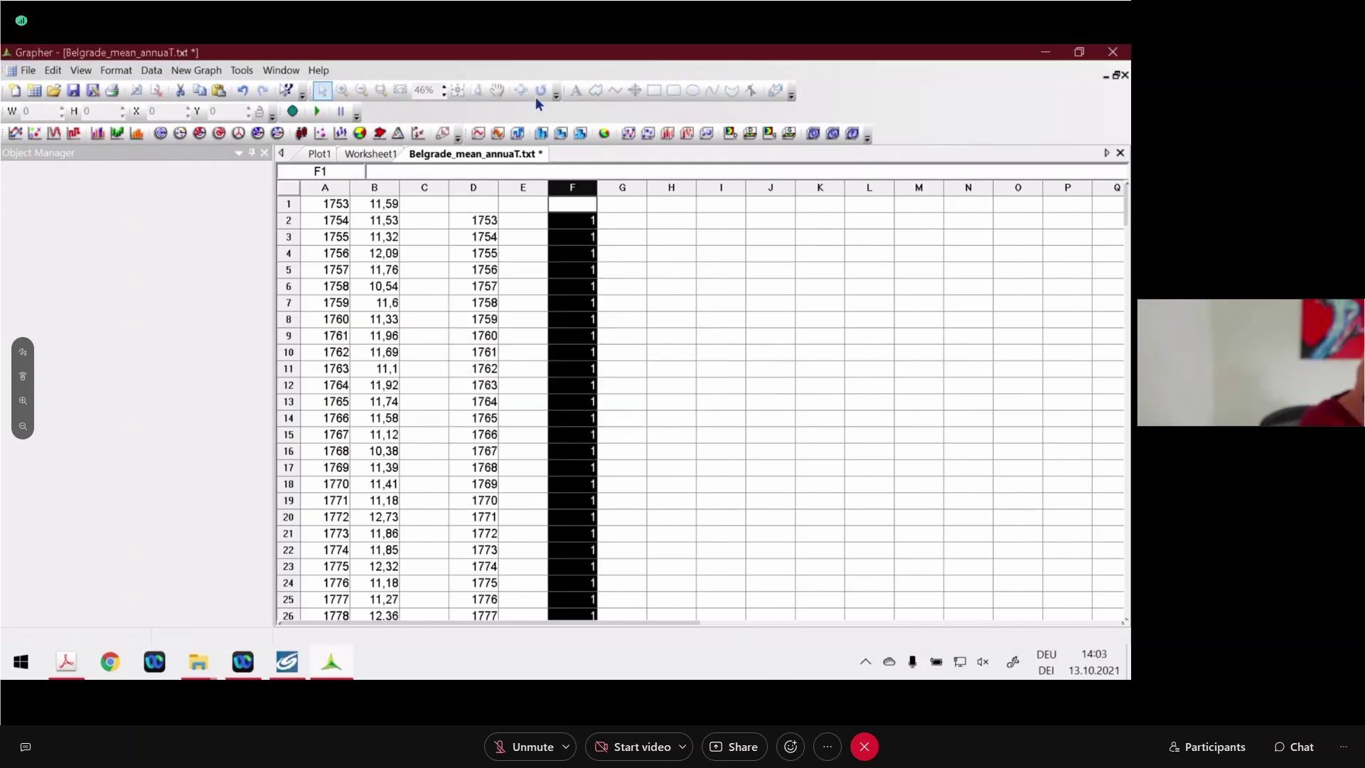
- Compute statistics for the year spacing in column F and review the minimum and maximum values
click(143, 74)
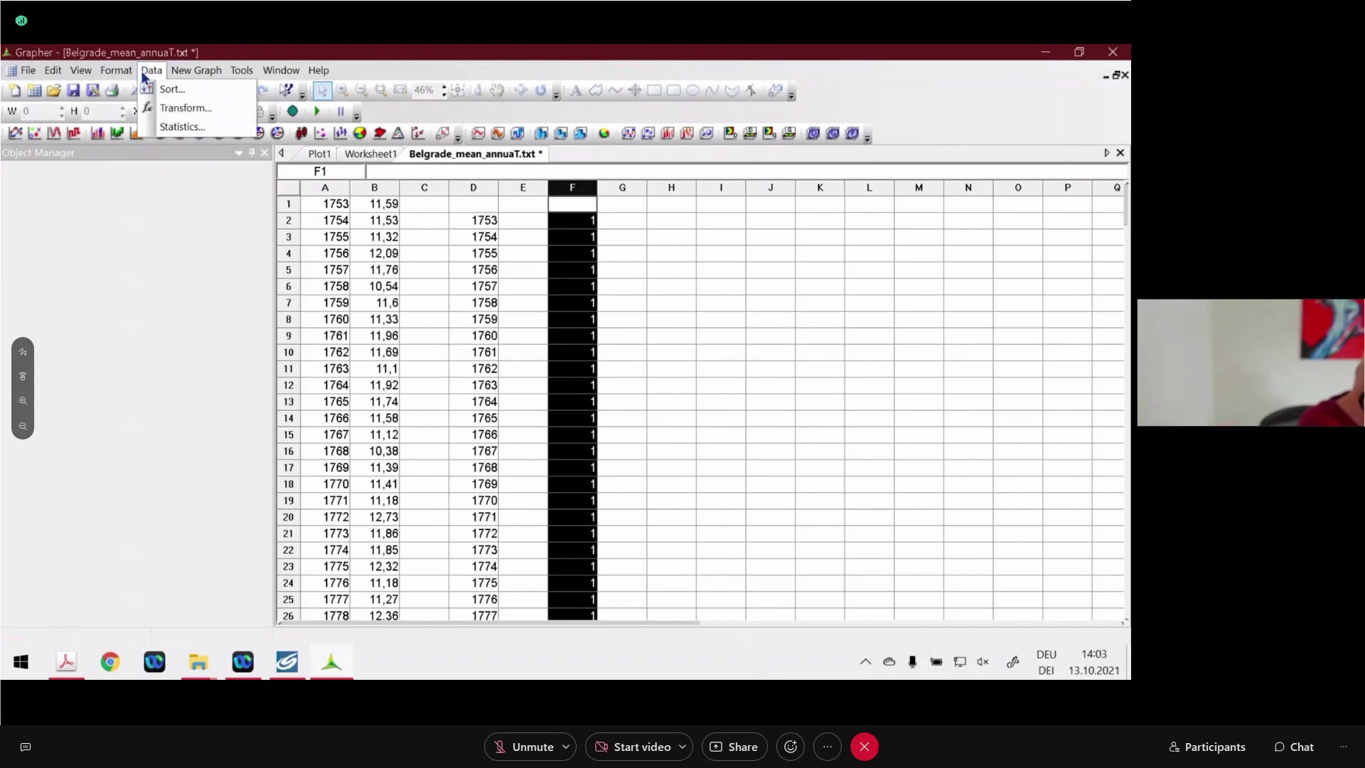
click(184, 127)
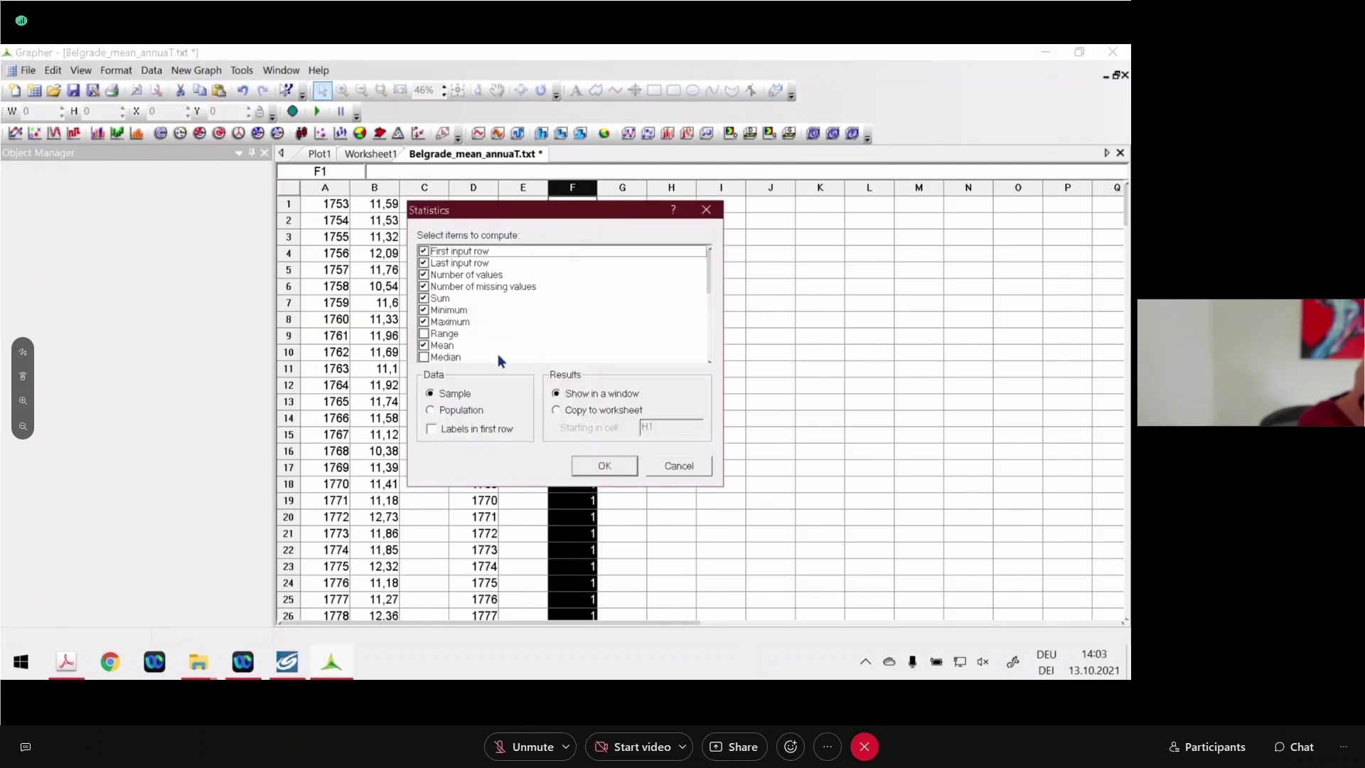
click(604, 468)
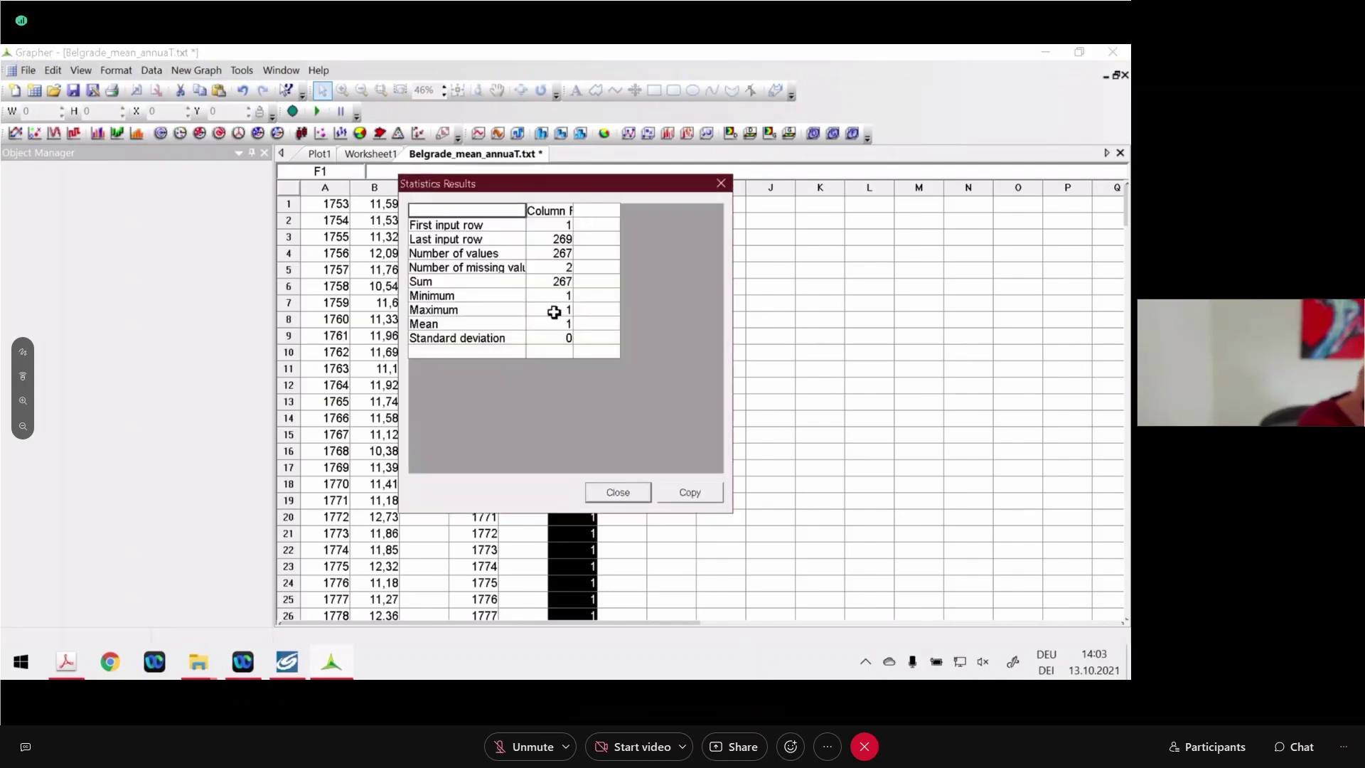
click(556, 297)
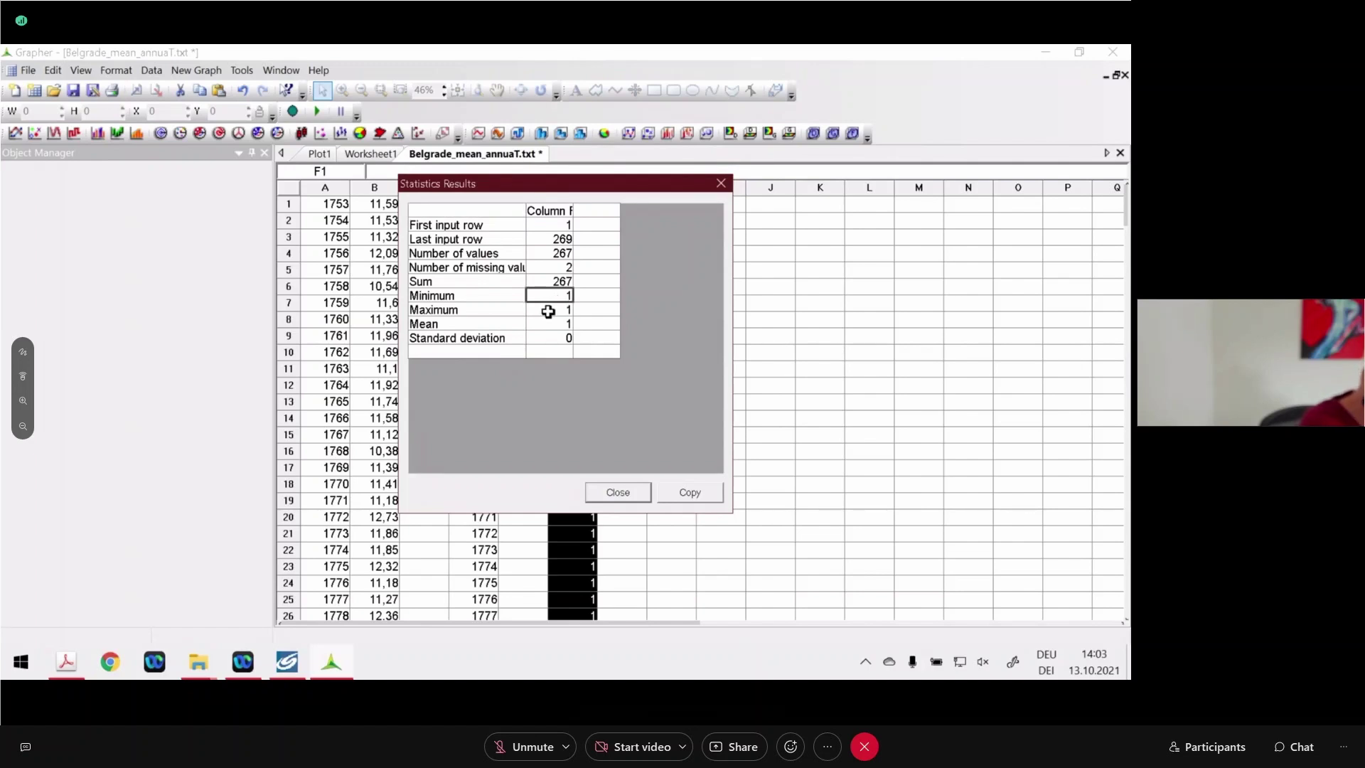
click(618, 492)
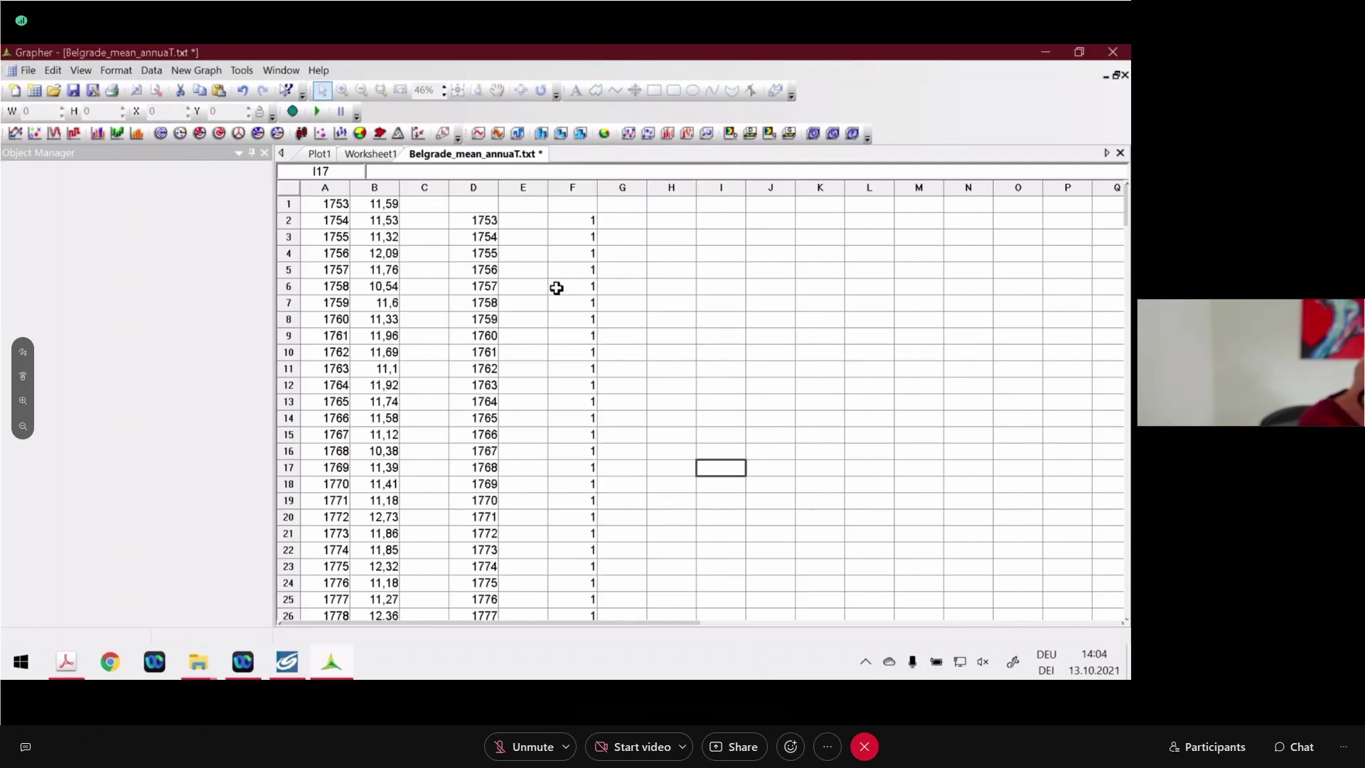
- Close Grapher without saving the changes to Belgrade_mean_annuaT.txt and decline the Grapher update
click(1113, 53)
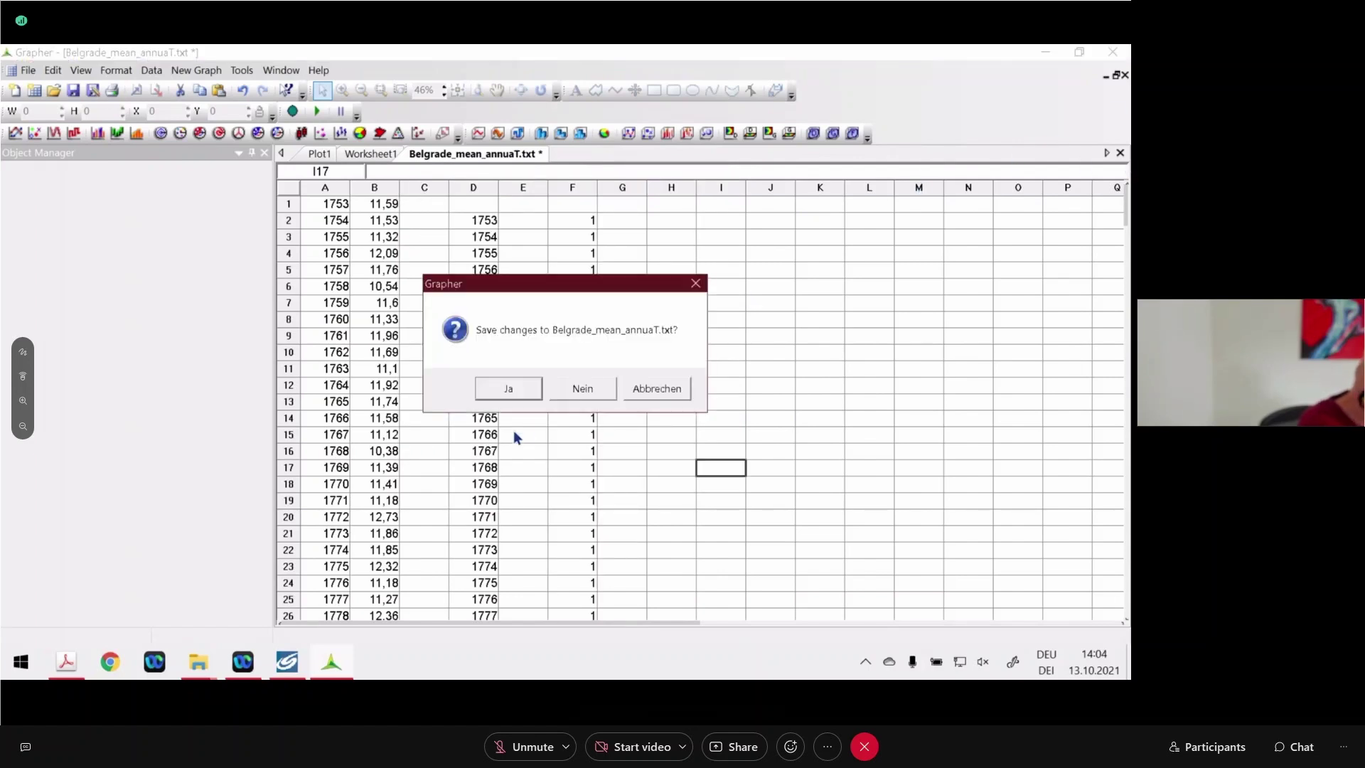
click(581, 389)
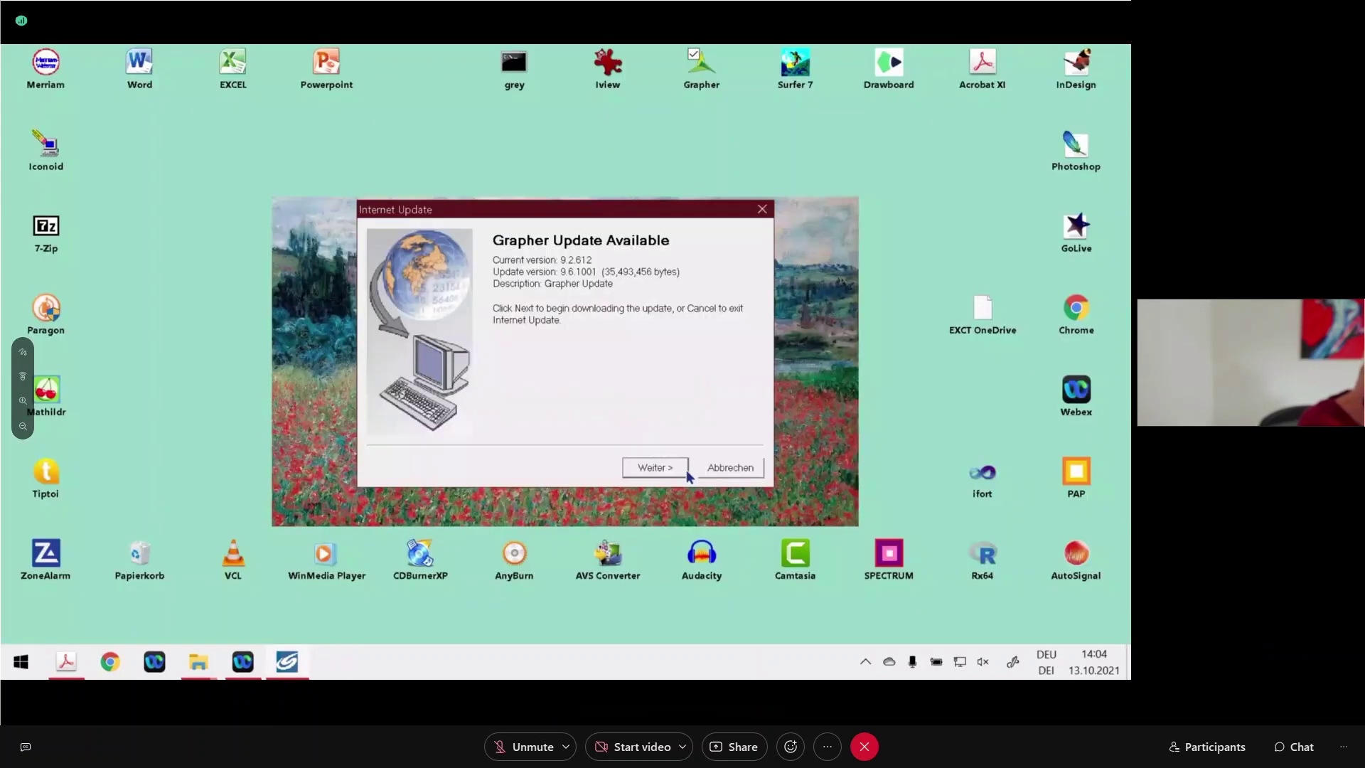
click(726, 468)
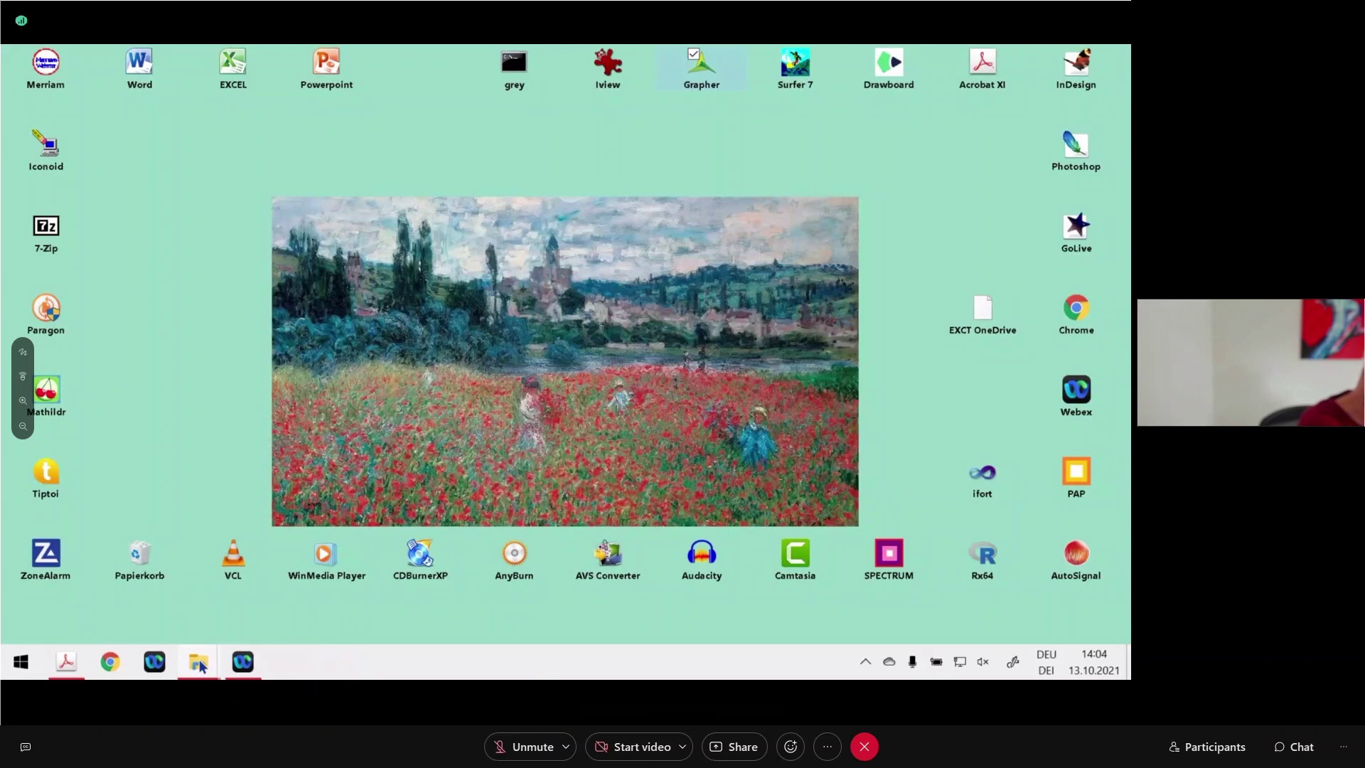
- Close the Belgrade_data.zip folder window and return to the kernel\data folder window
mouse_move(201, 666)
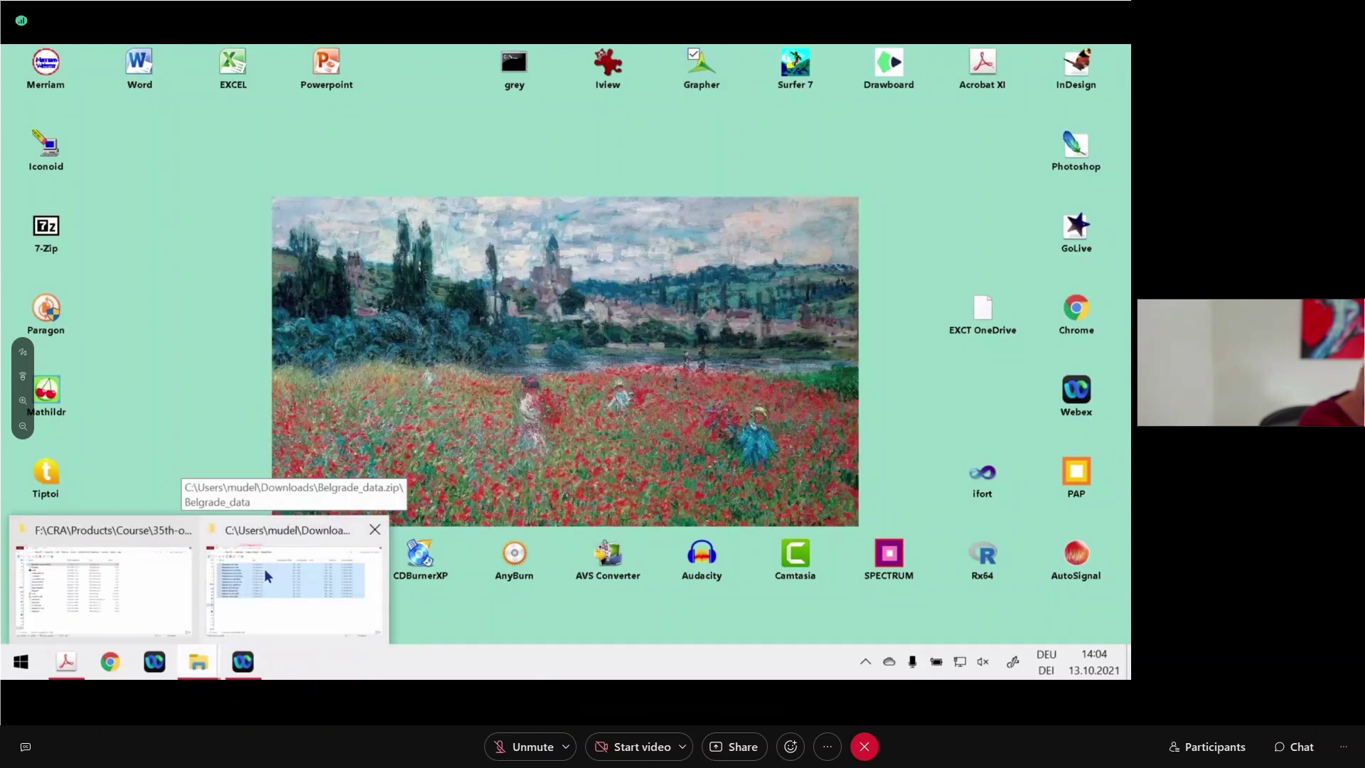
click(264, 569)
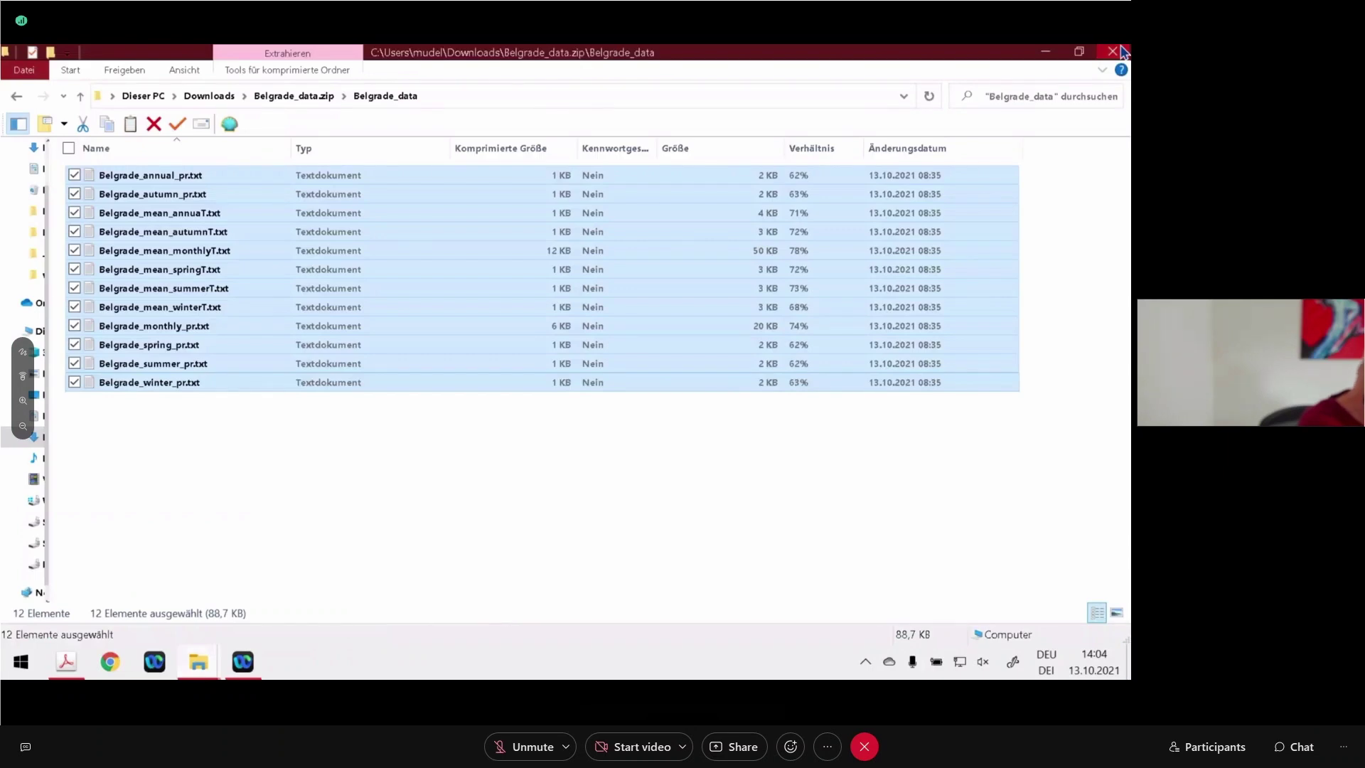
click(1113, 52)
click(279, 498)
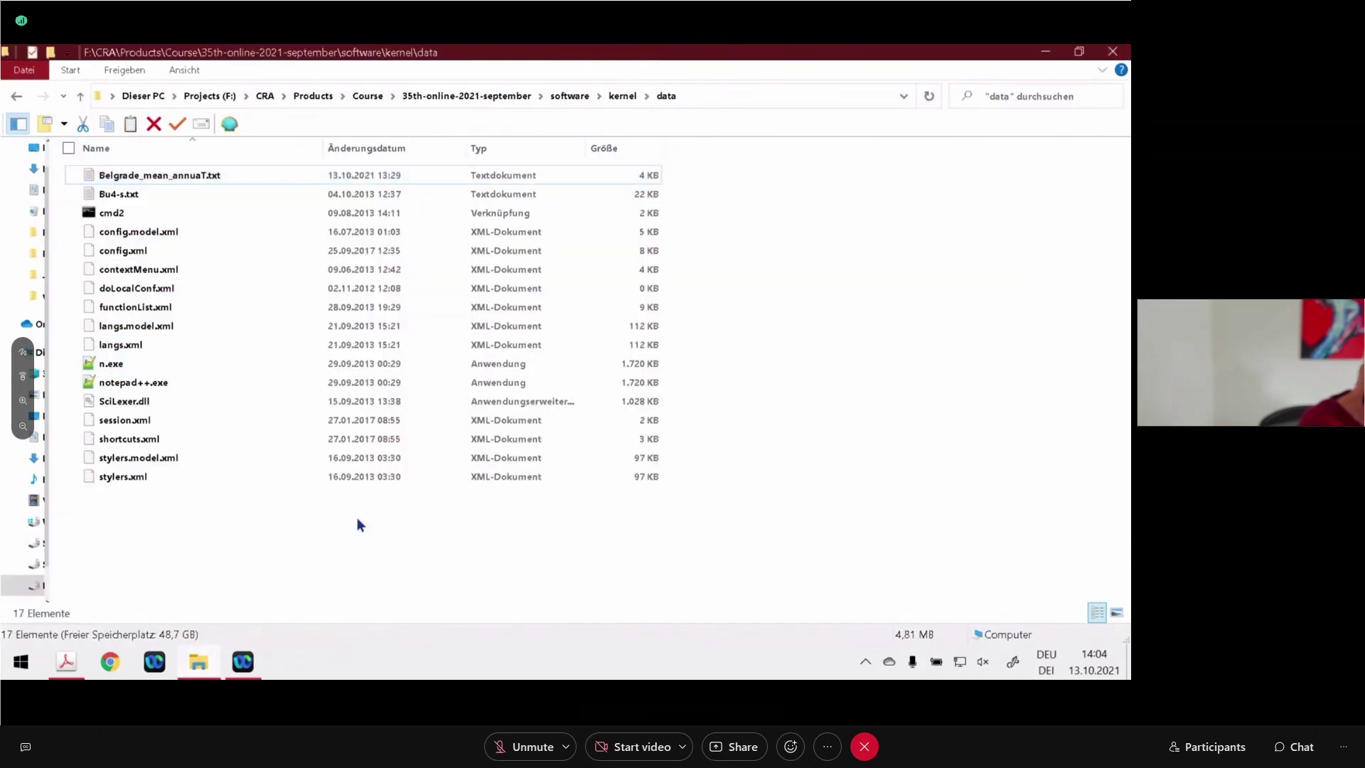
- Go to the software\breakfit folder, review its program files, and launch the cmd2 command prompt there
click(559, 97)
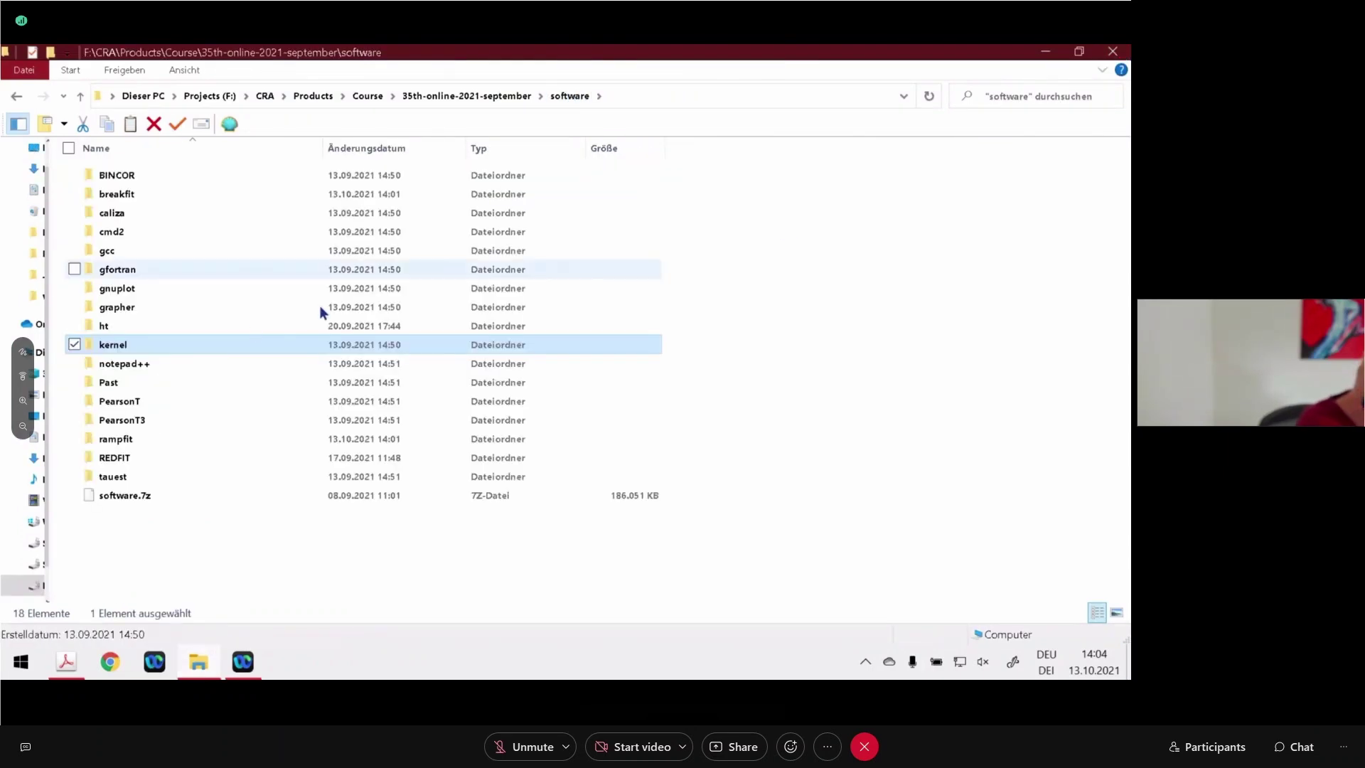
double_click(170, 192)
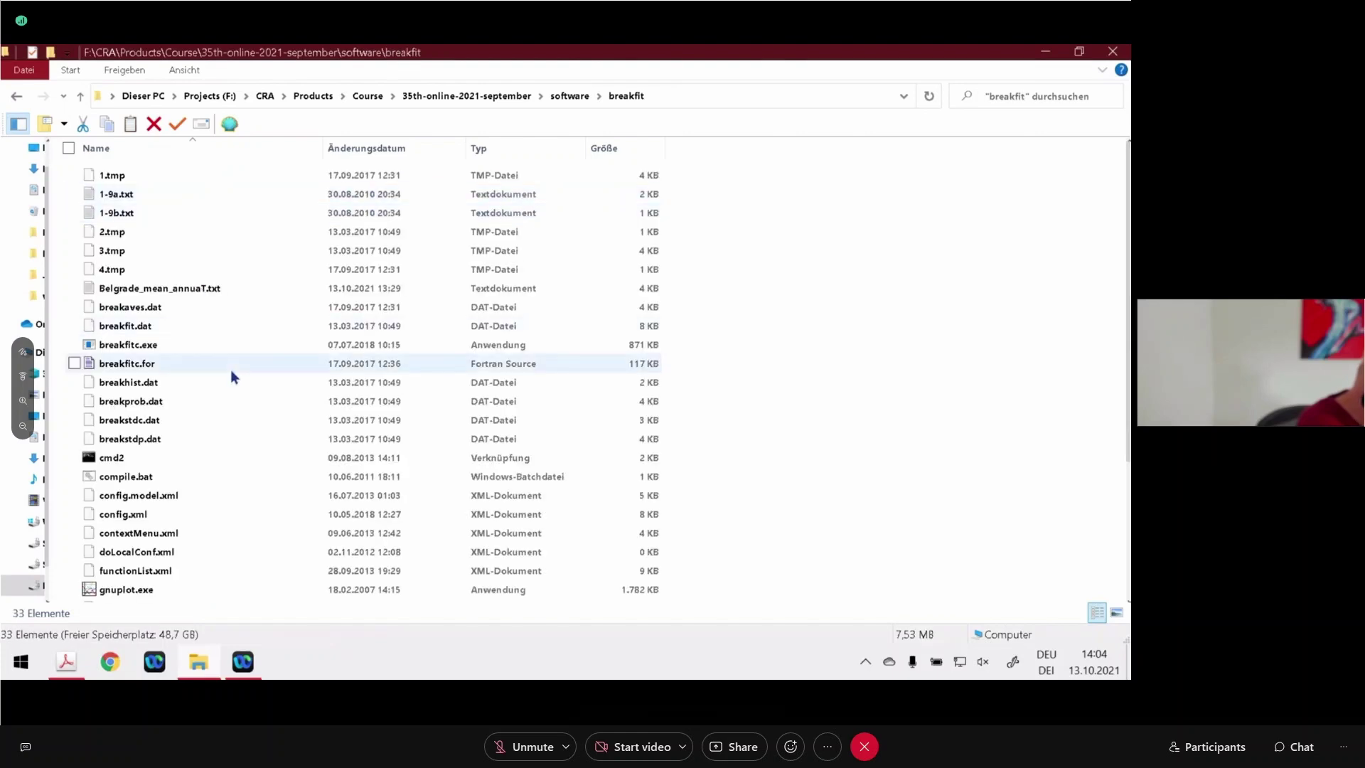
scroll(250, 414, down, 3)
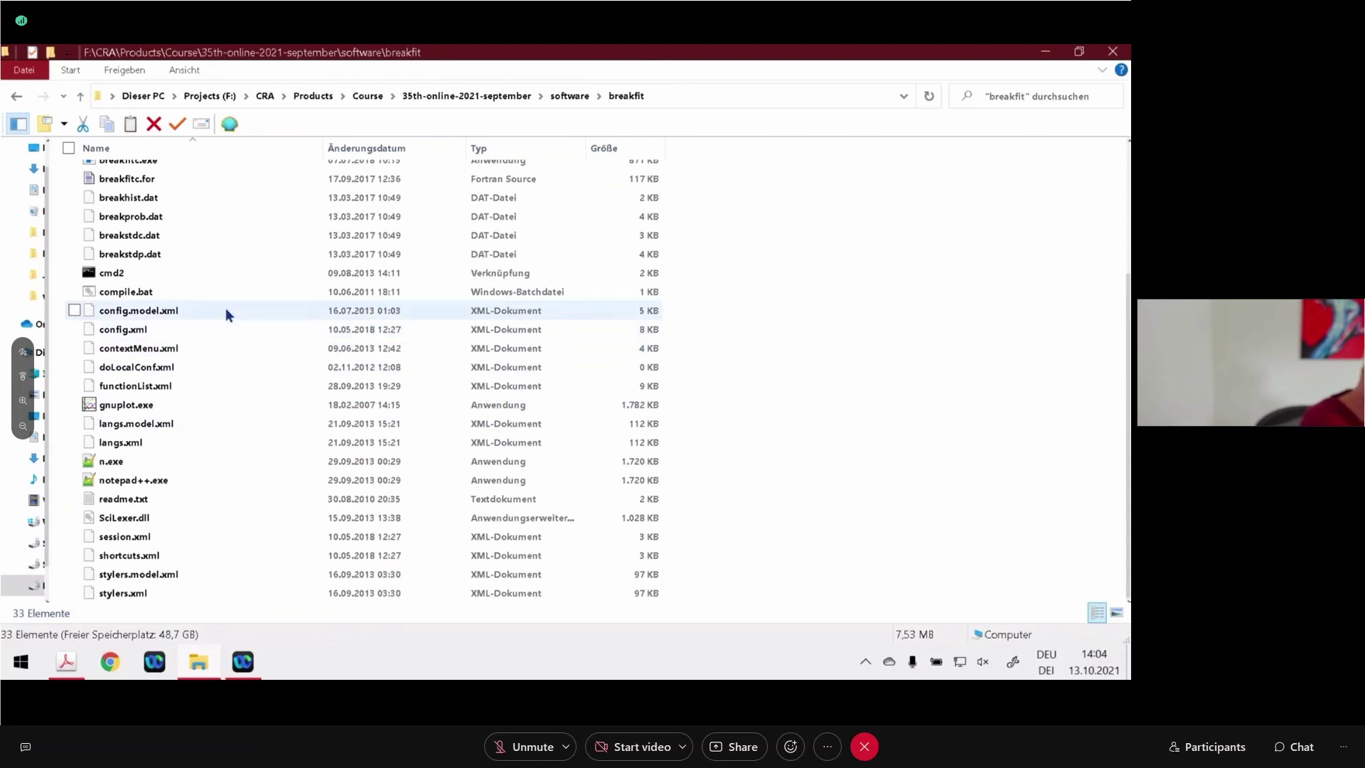
scroll(231, 315, up, 1)
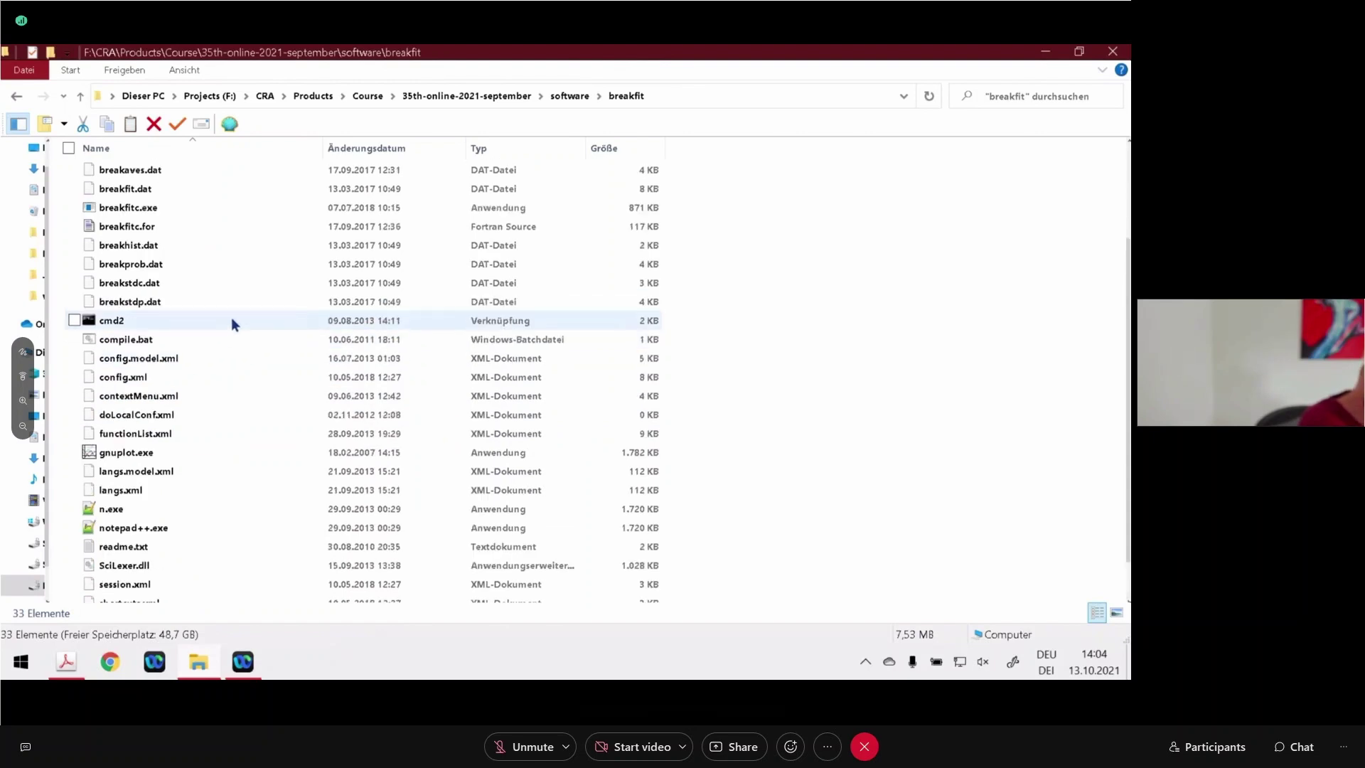
click(203, 225)
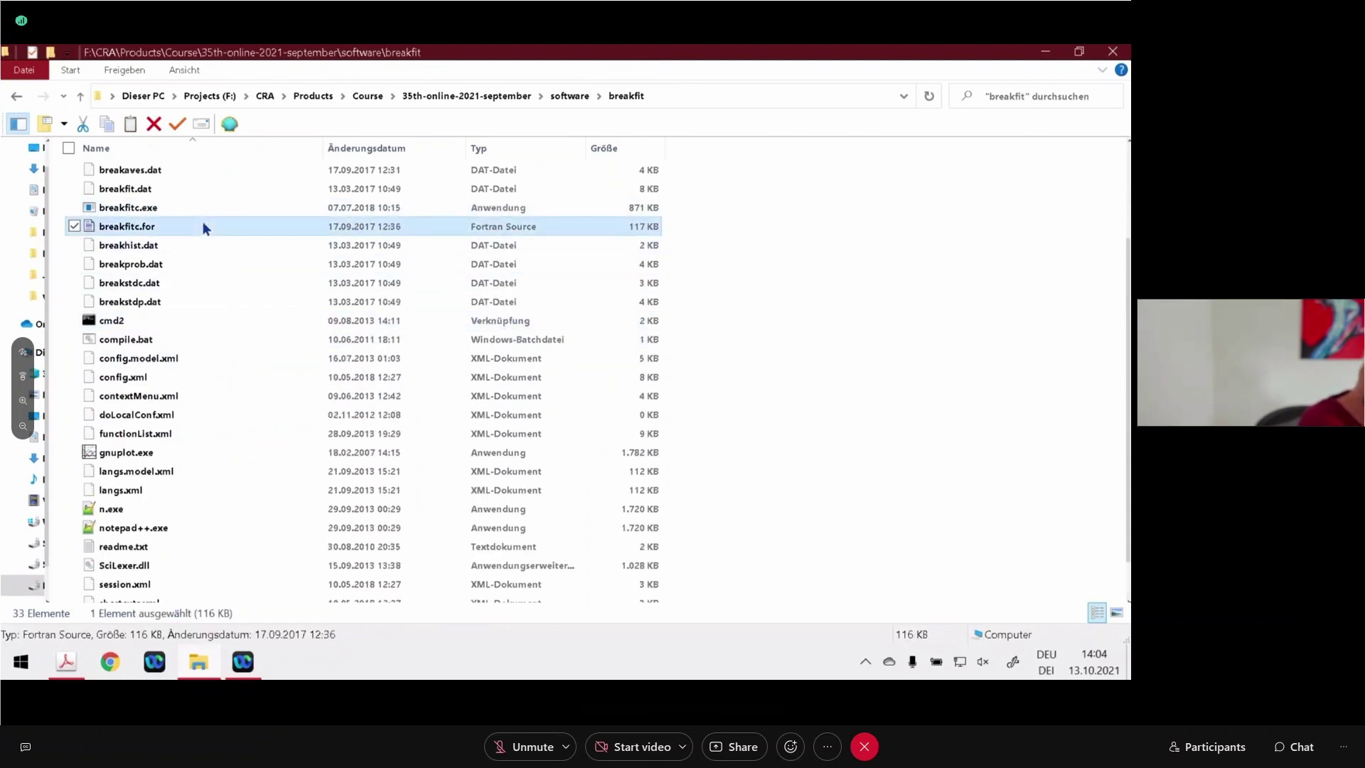
click(196, 206)
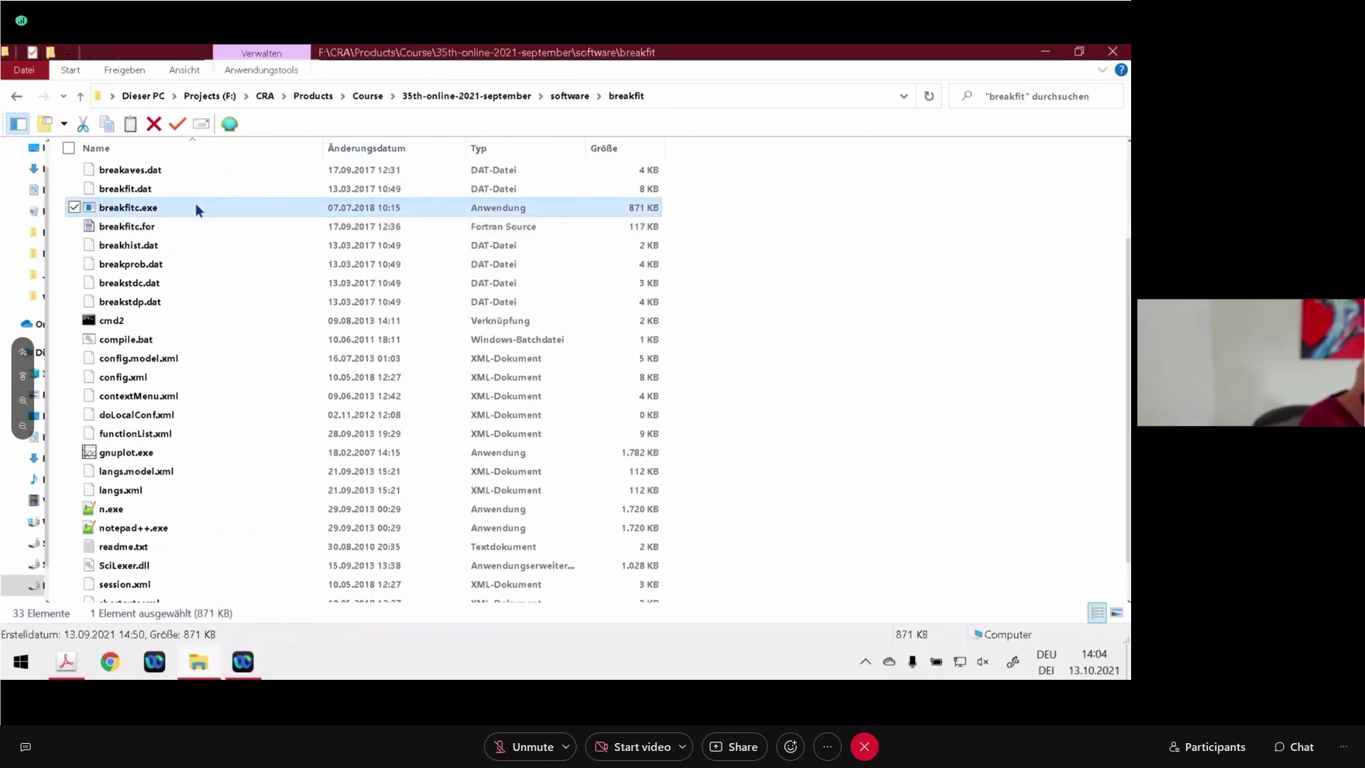
click(163, 318)
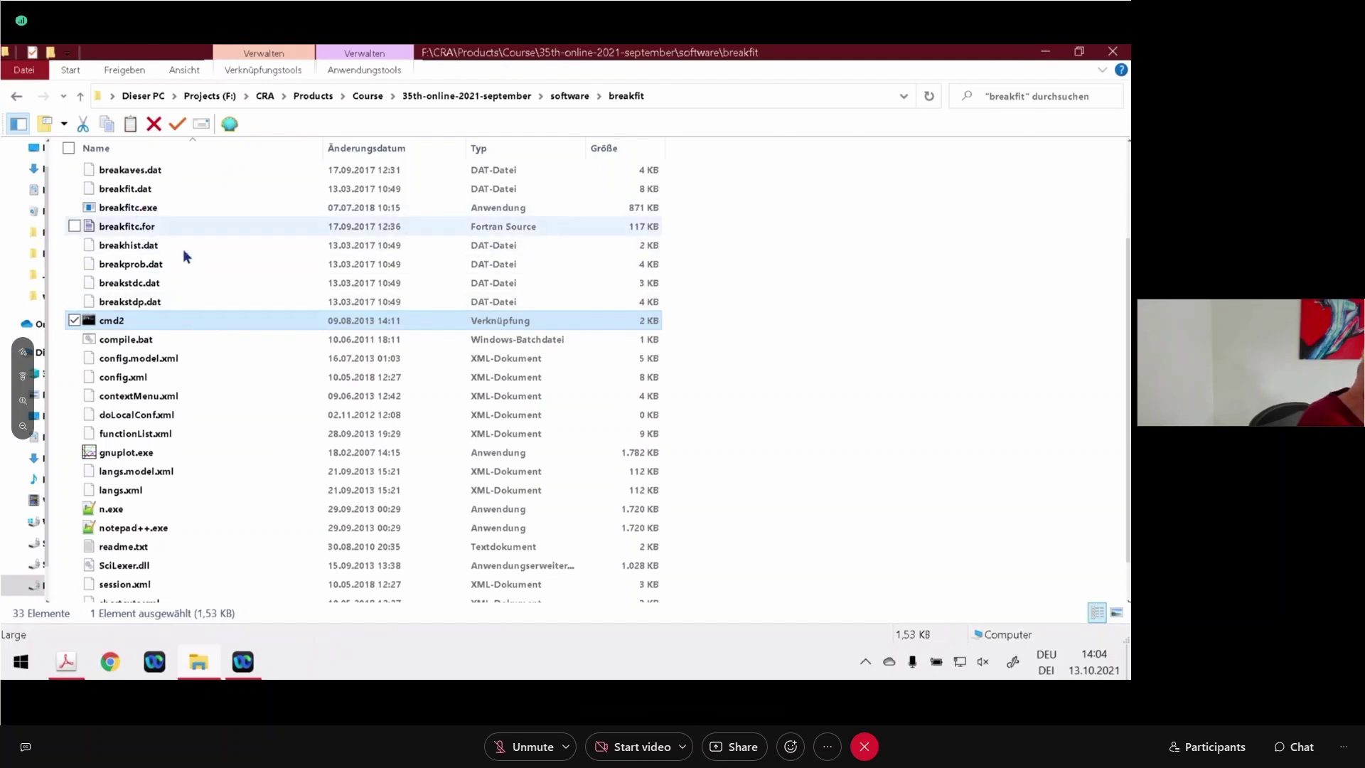
scroll(192, 284, up, 3)
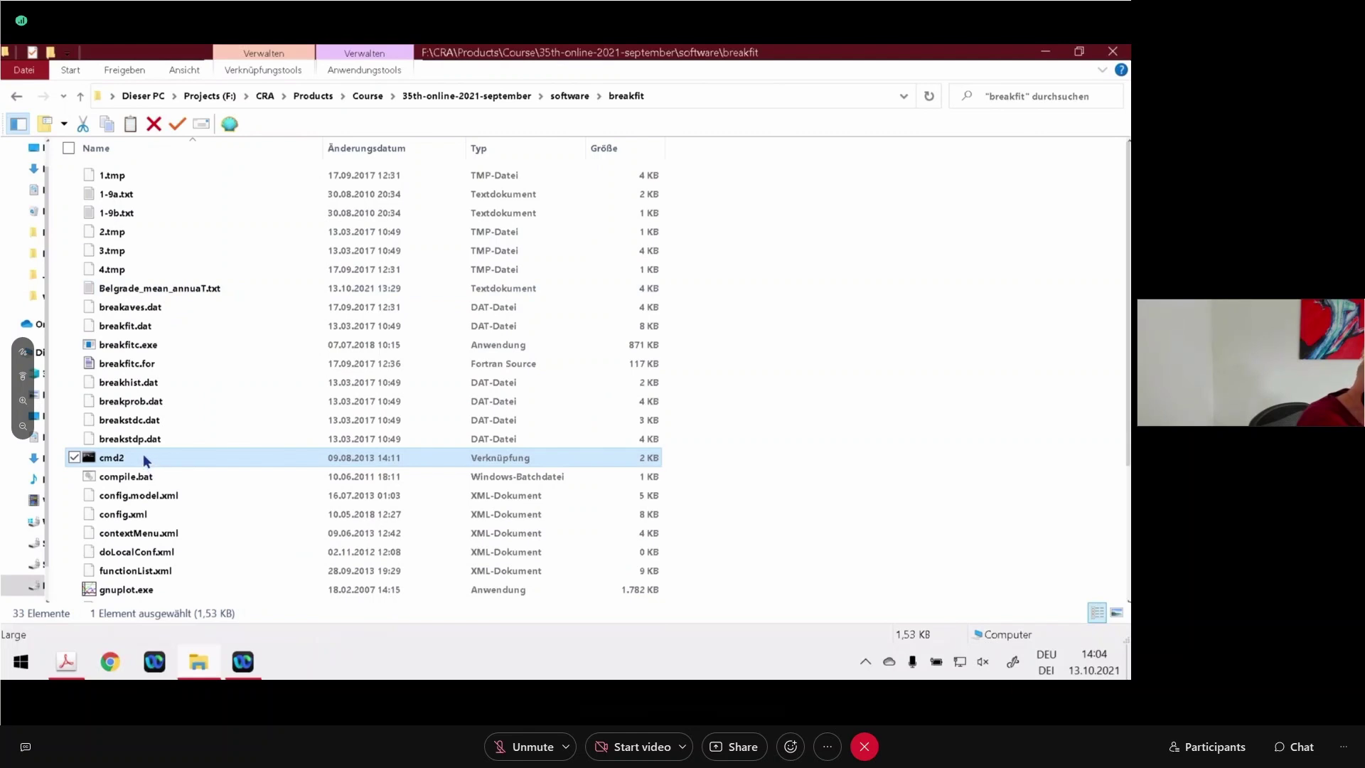
double_click(144, 459)
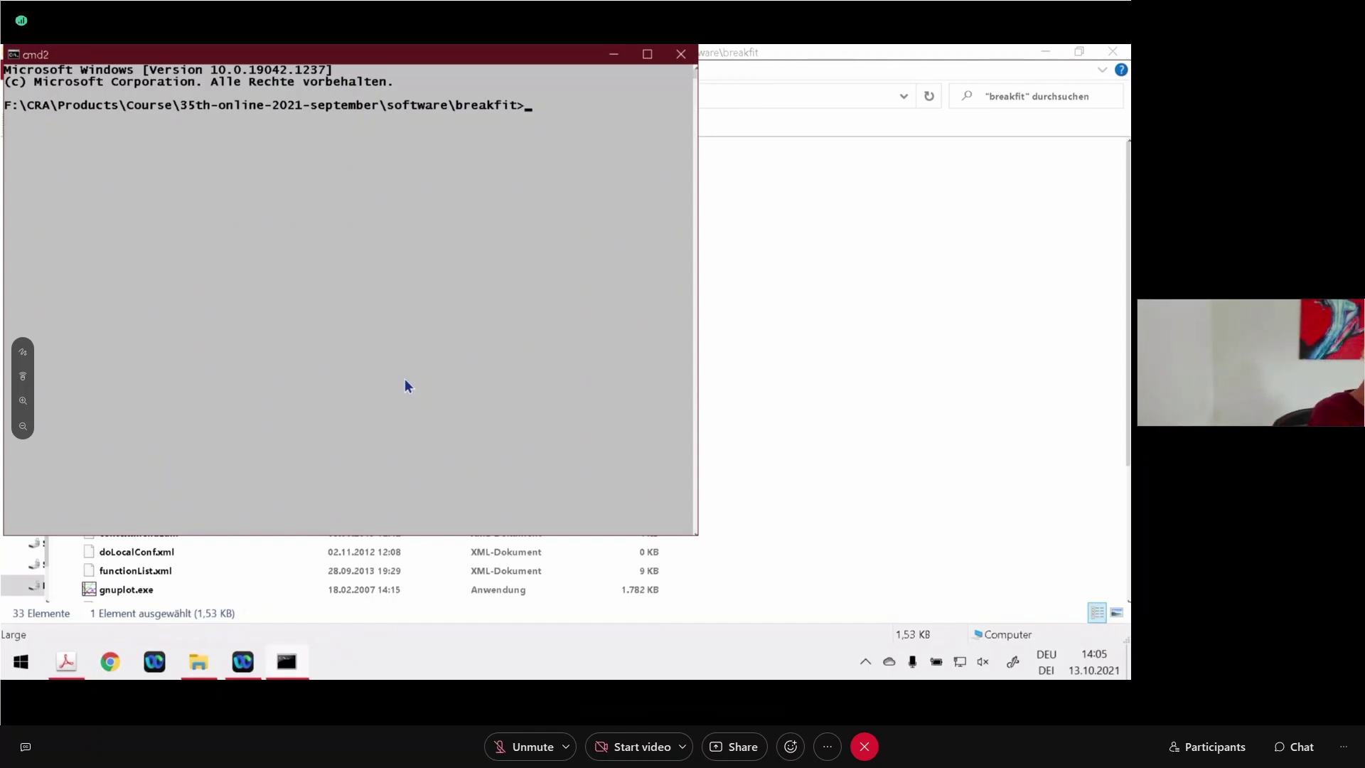
- List the breakfit directory with dir, locate breakfitc.exe, and copy the file name Belgrade_mean_annuaT.txt from the listing
text(dir)
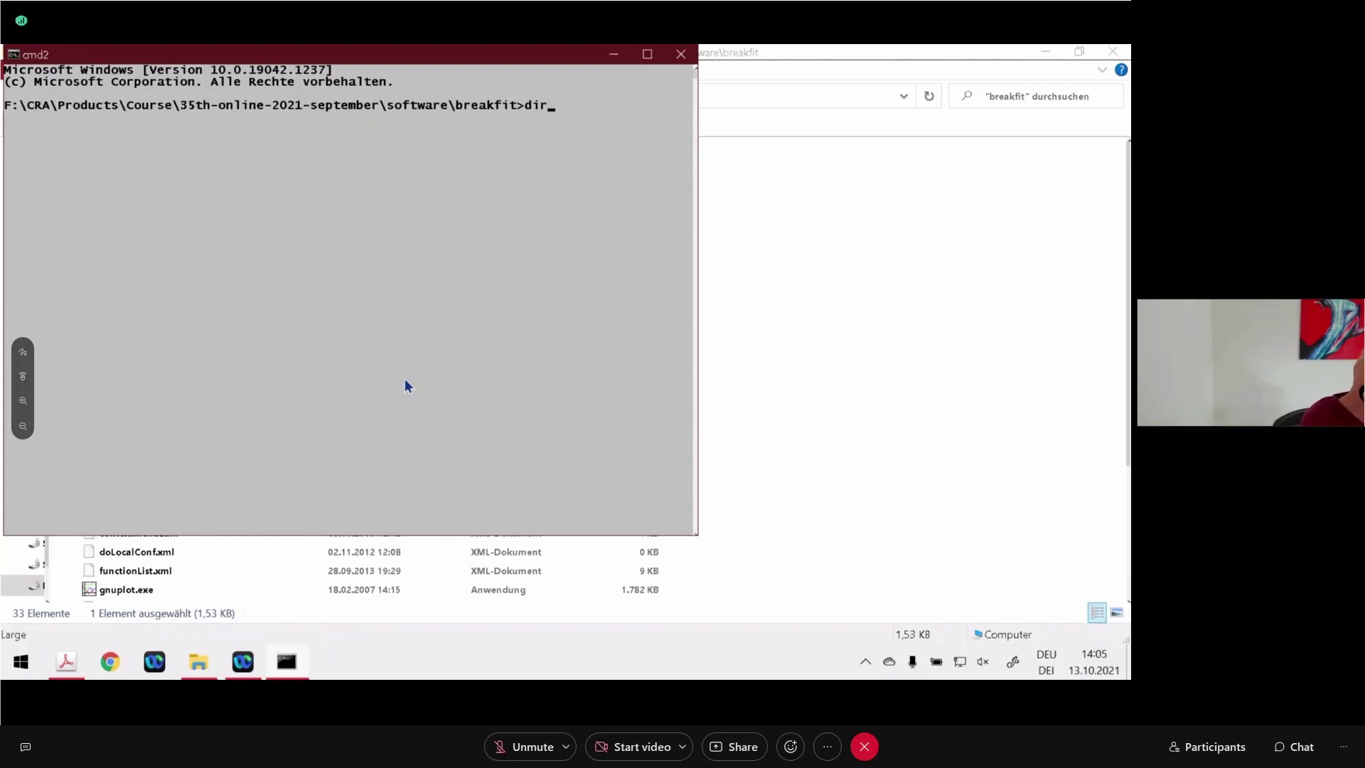
key(Return)
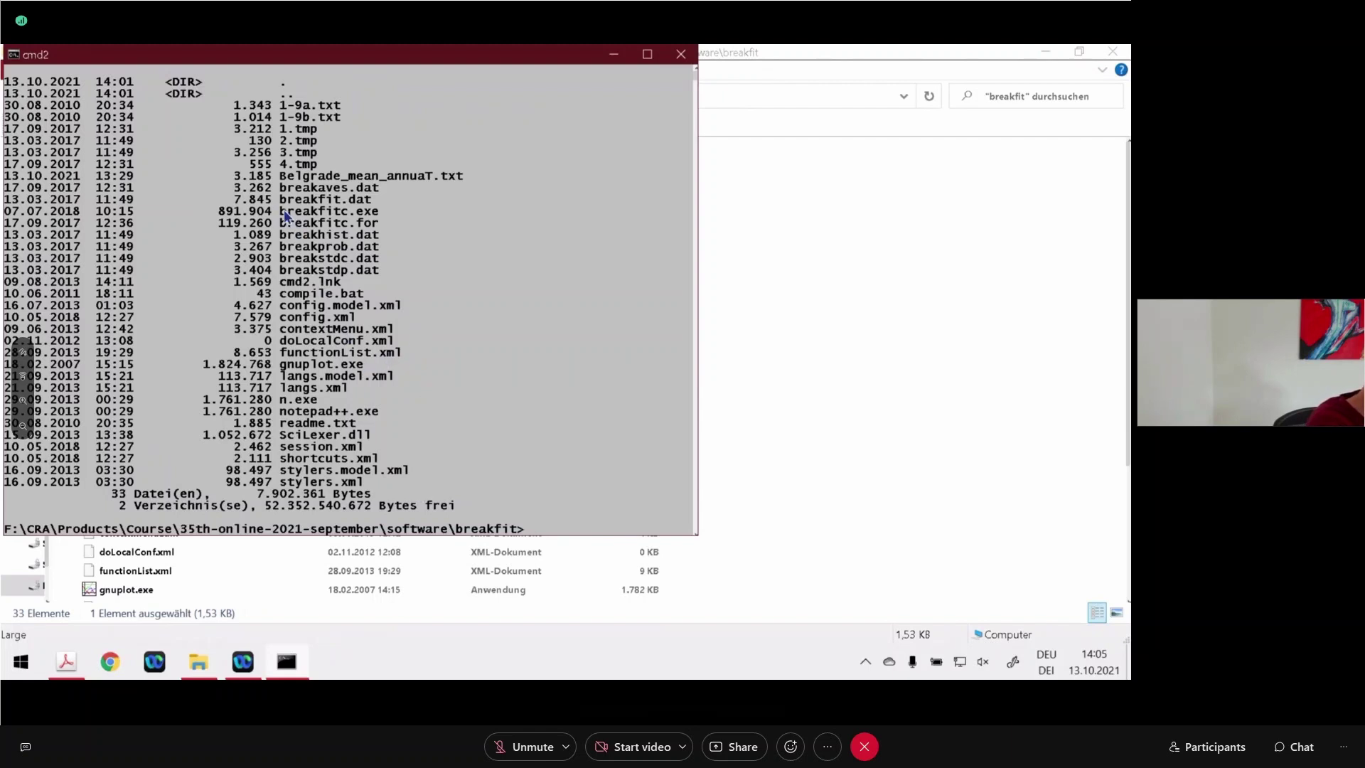
drag(286, 217, 379, 213)
click(366, 211)
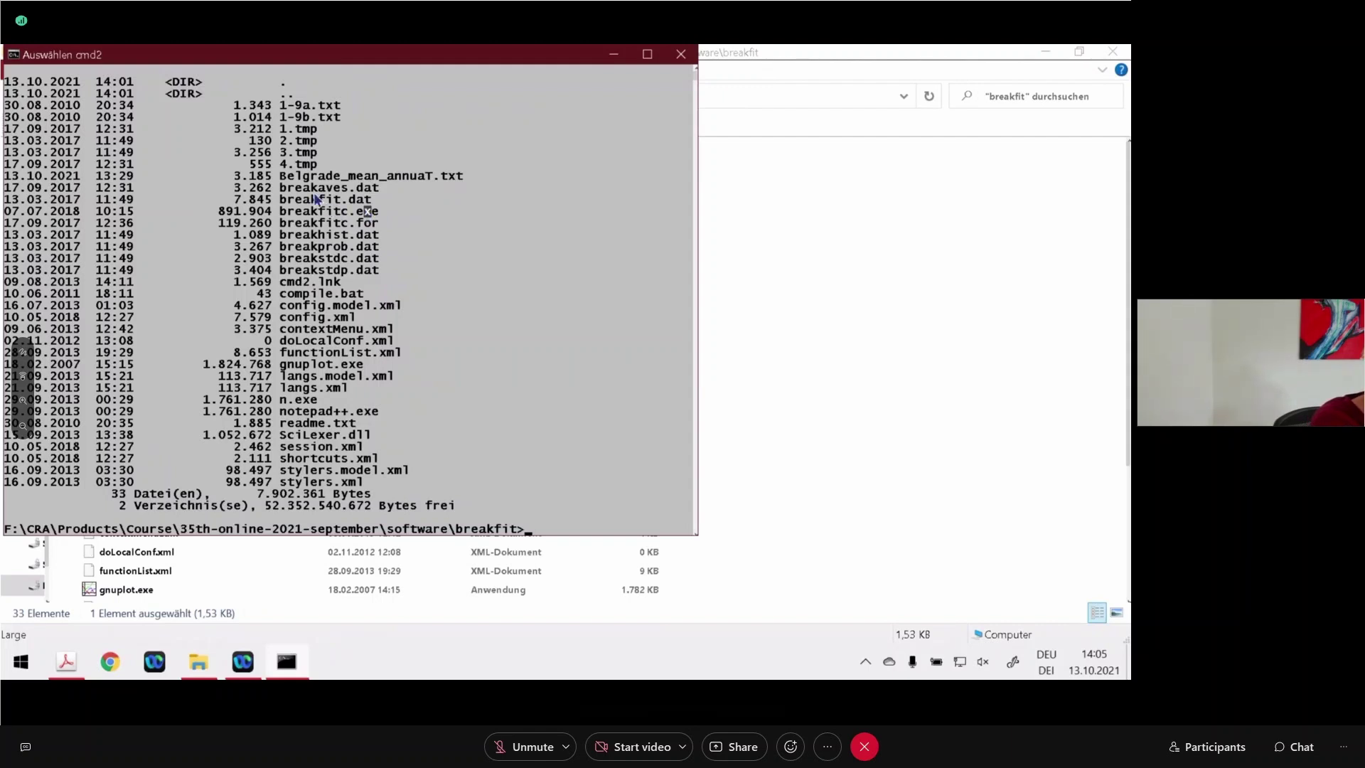
drag(280, 175, 378, 177)
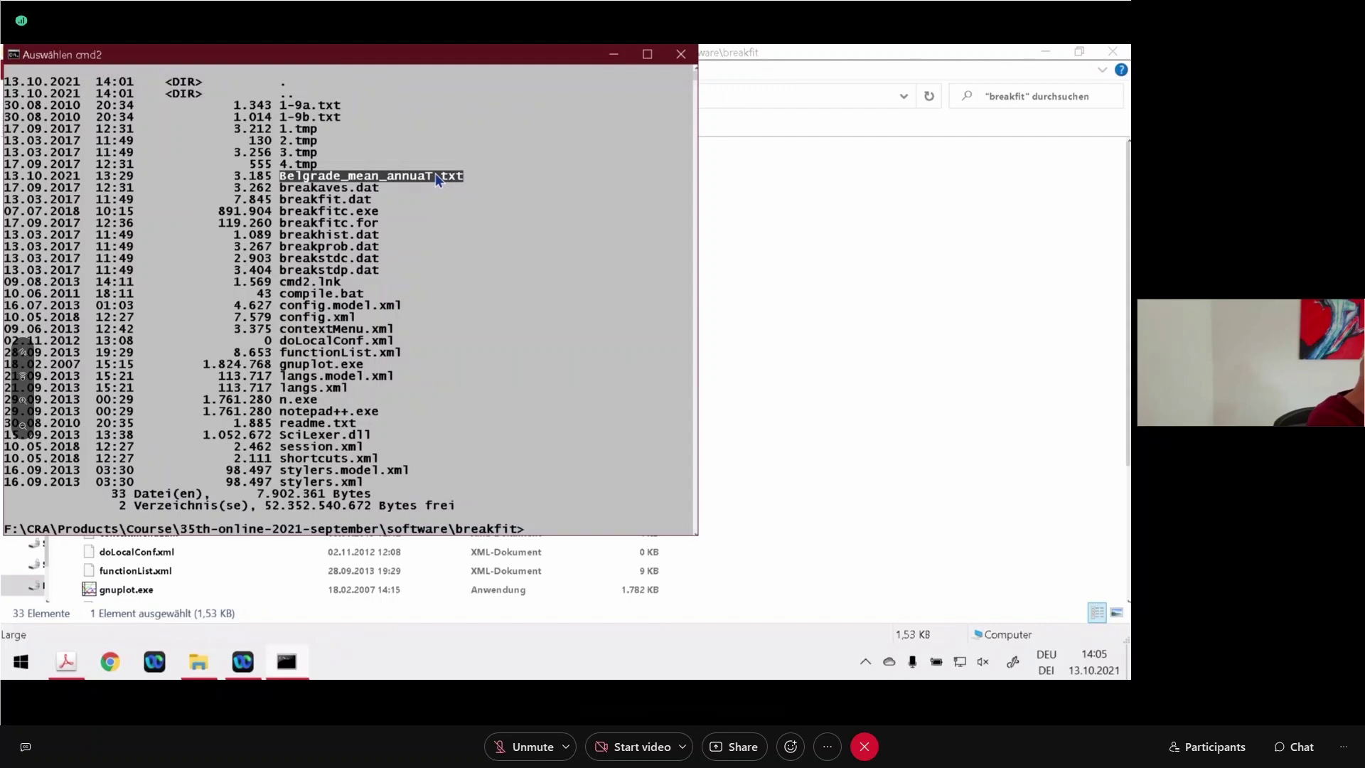
right_click(436, 177)
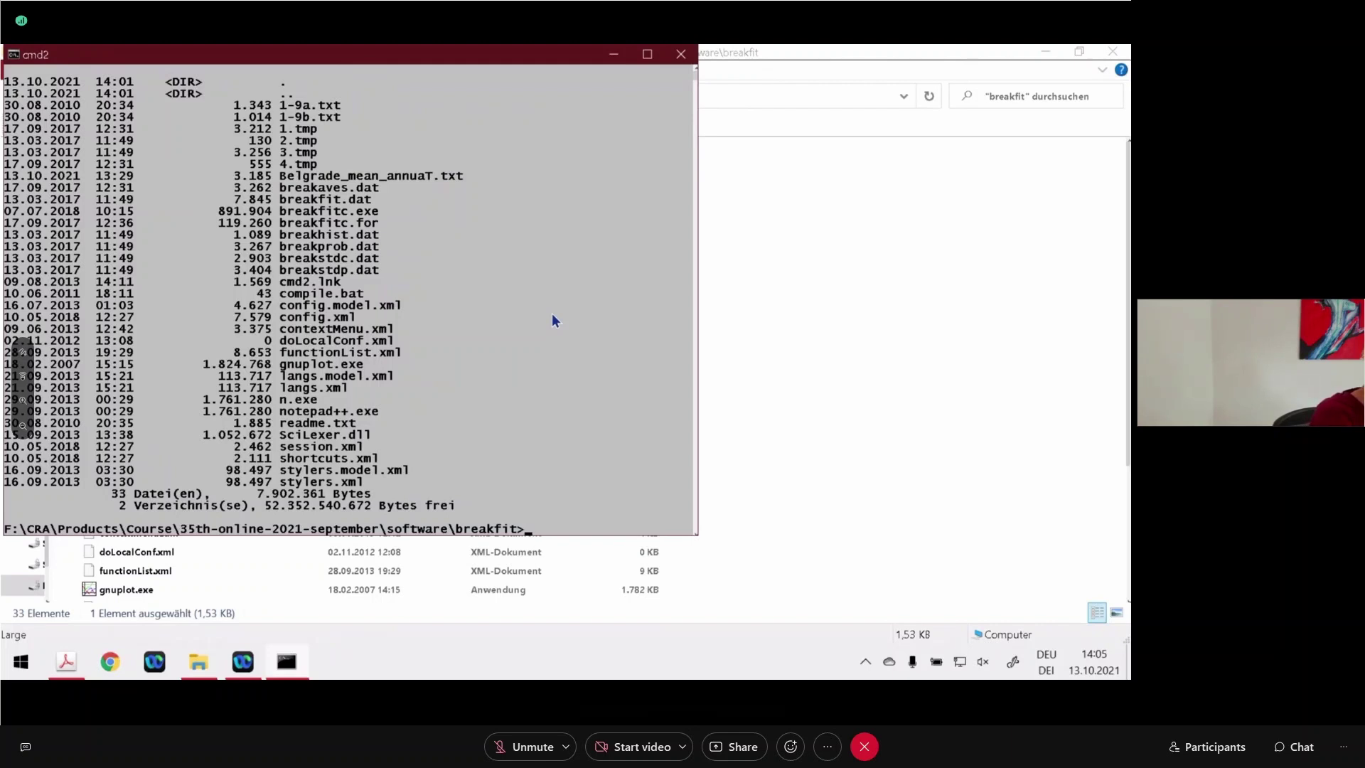
- Run breakfitc.exe from the breakfit folder prompt
text(breakfitc)
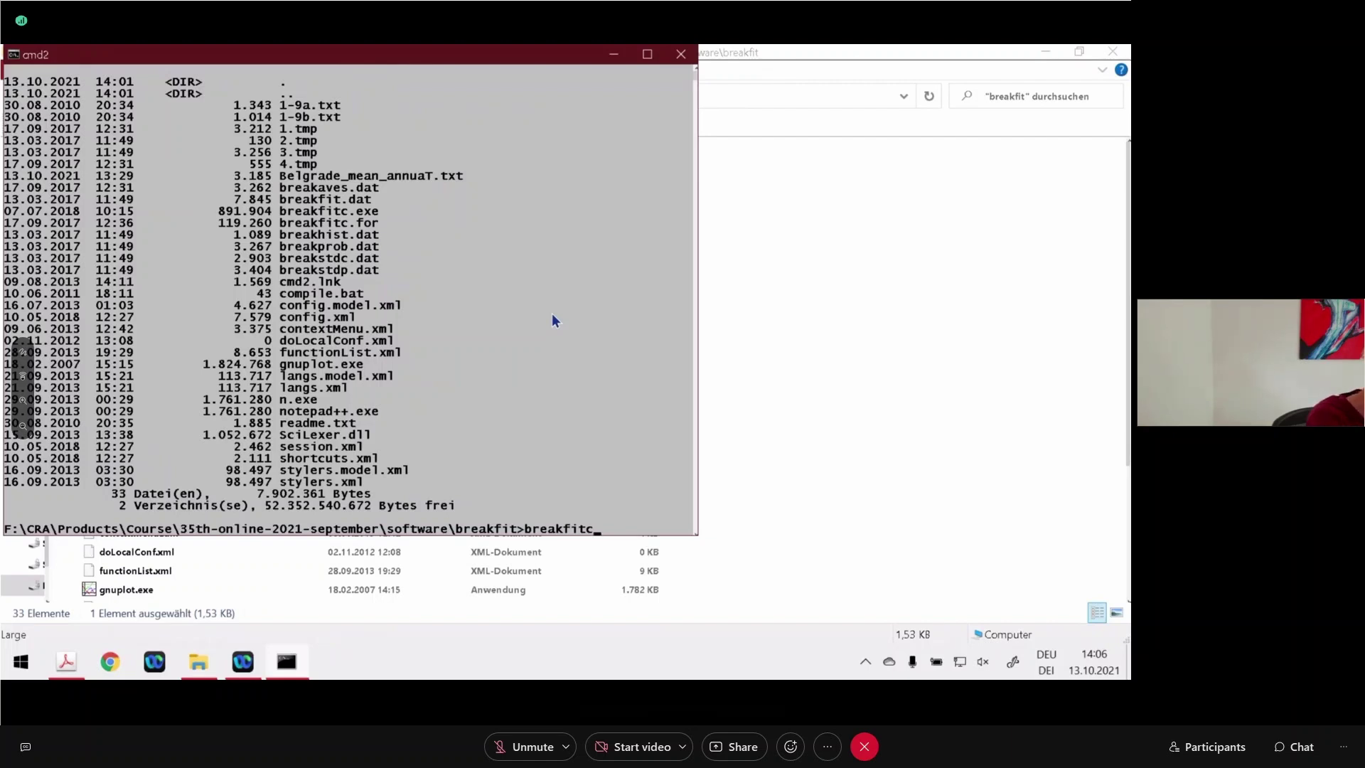
key(Tab)
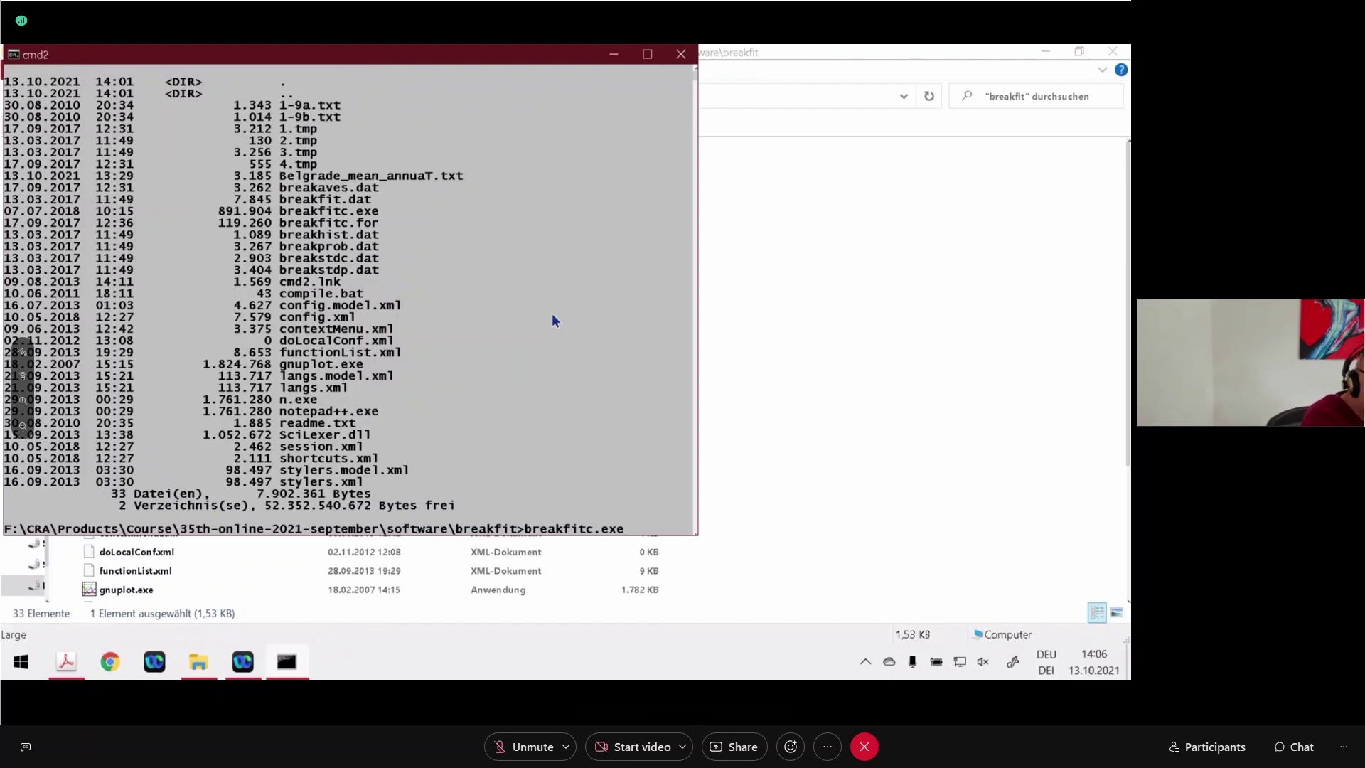
key(Return)
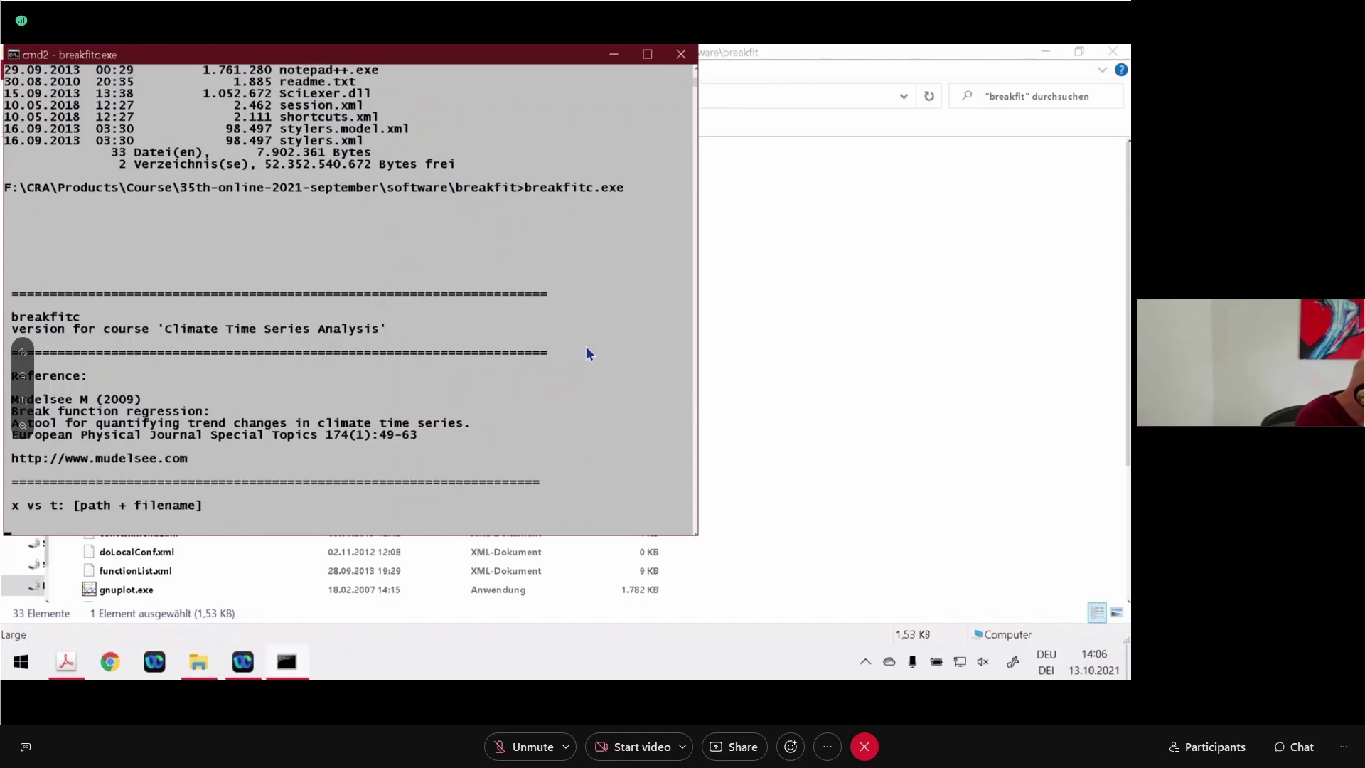
- Load Belgrade_mean_annuaT.txt as the x vs t data, view the whole-interval plot enlarged, and close it
text(Belgrade_mean_annuaT.txt)
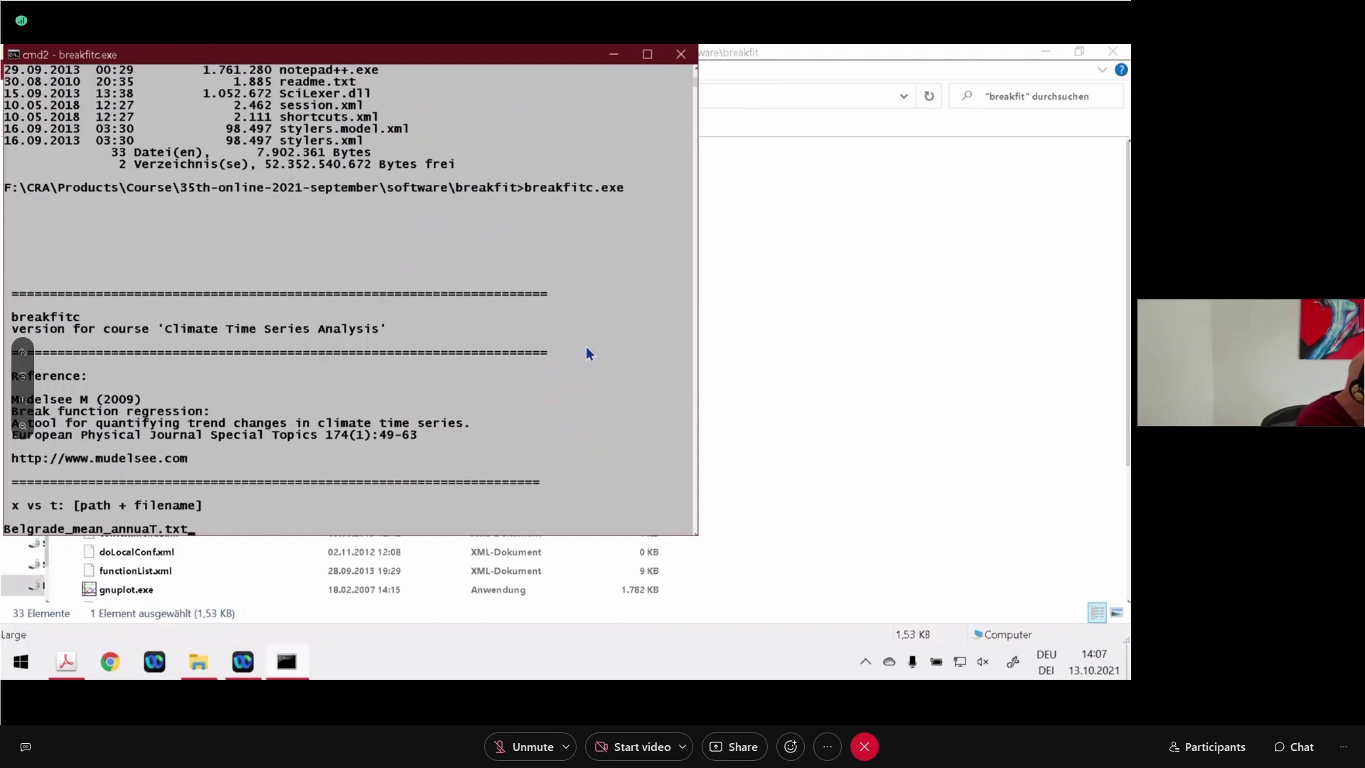
key(Return)
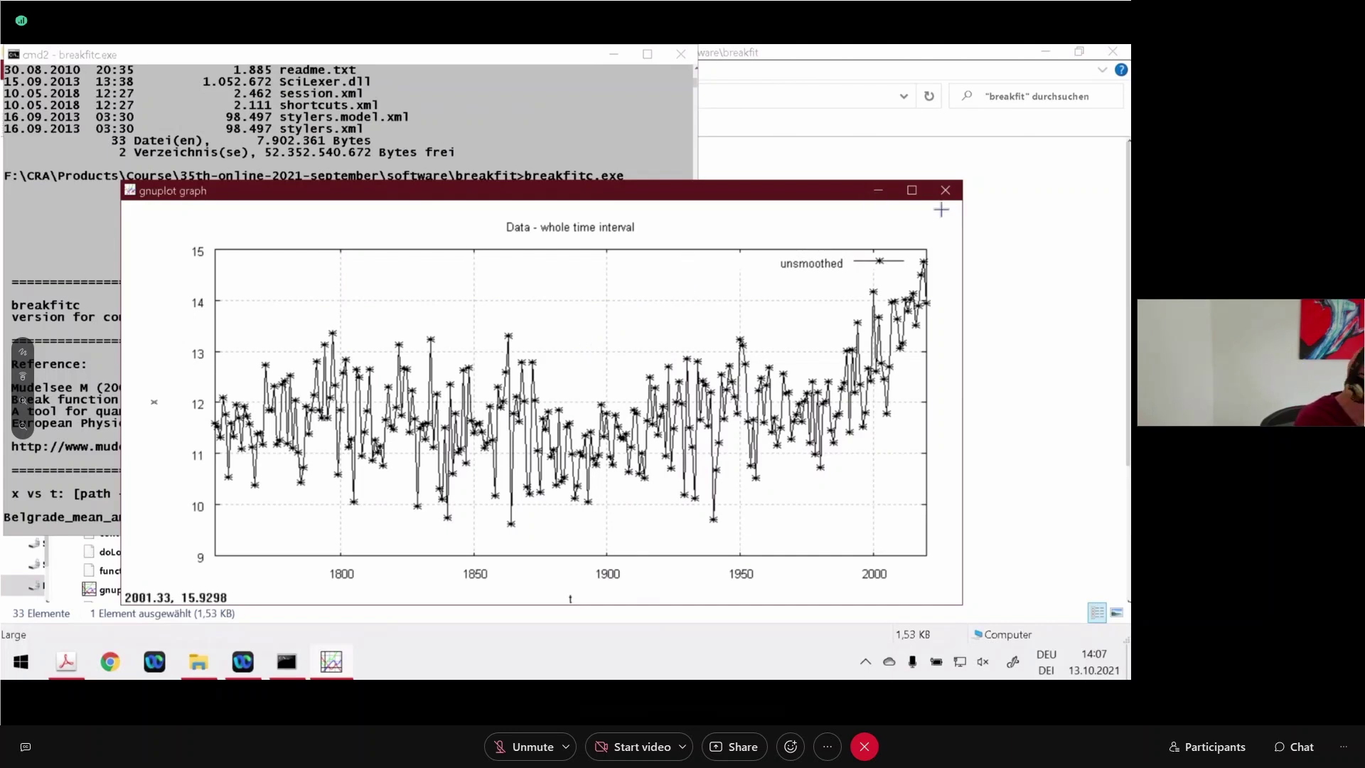
click(912, 191)
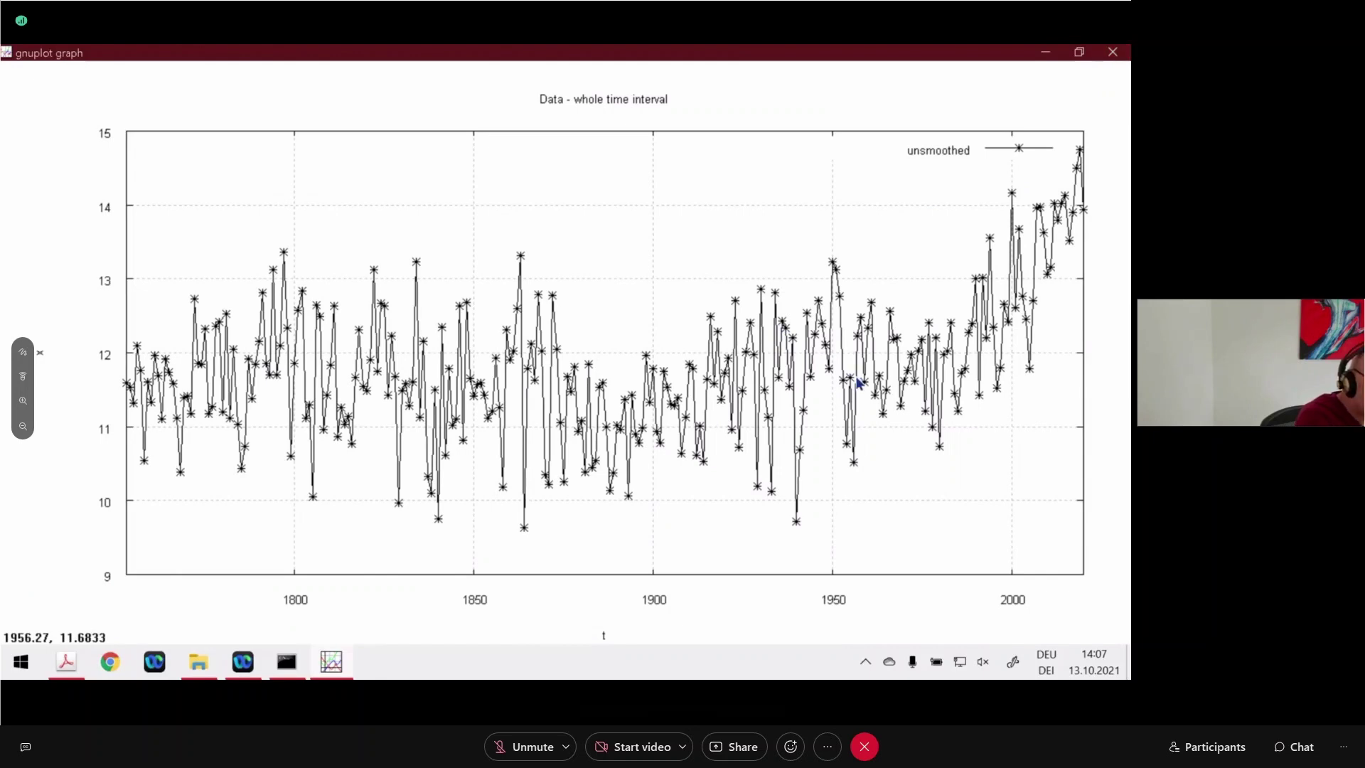
key(q)
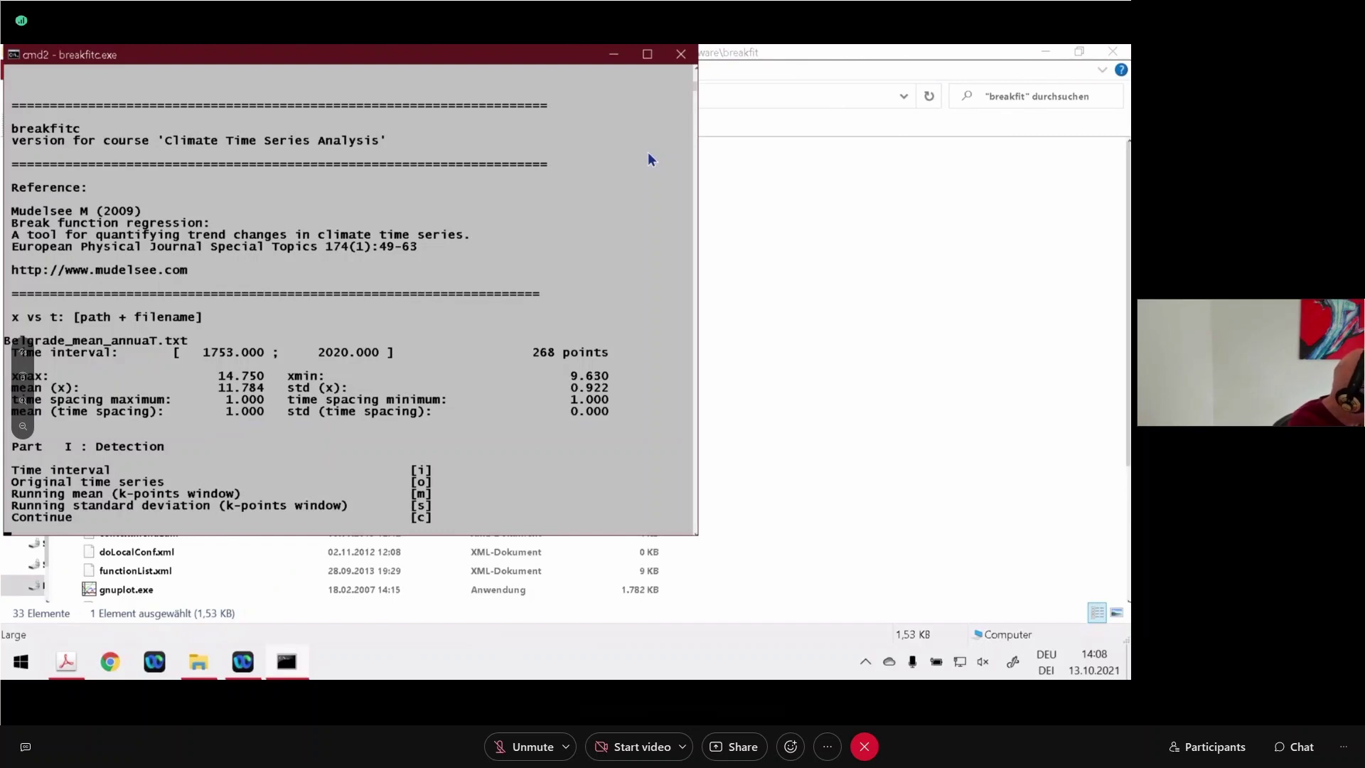
- Continue from detection to the regression part and prescribe a constant standard deviation of 1
text(c)
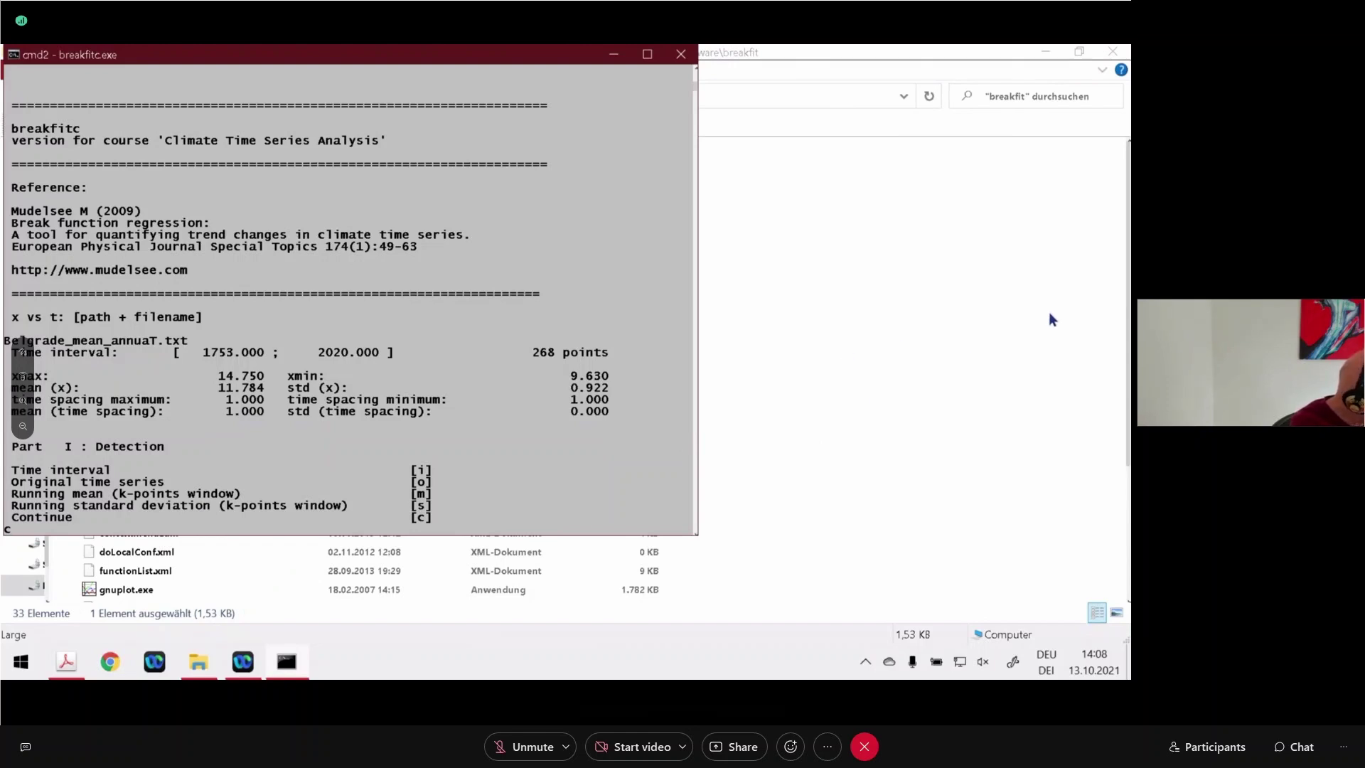
key(Return)
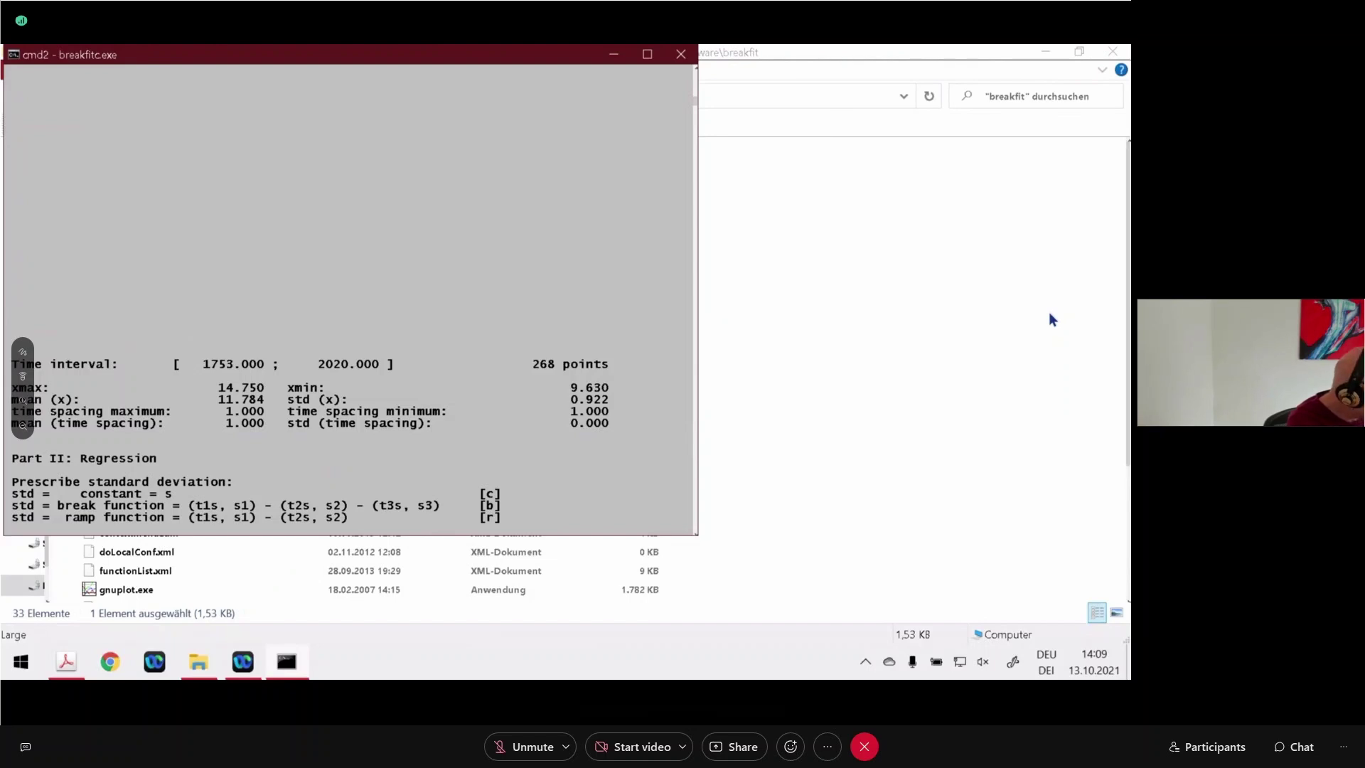
text(c)
key(Return)
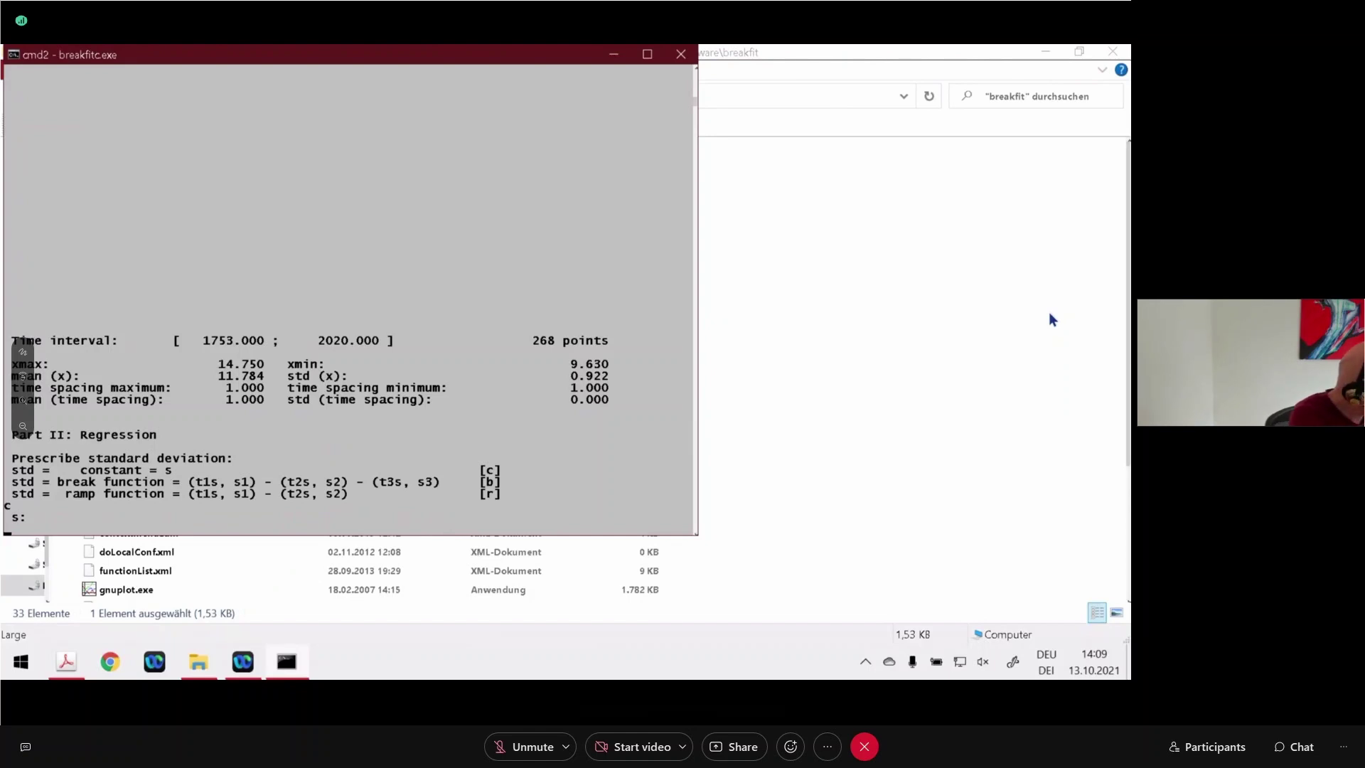
text(1)
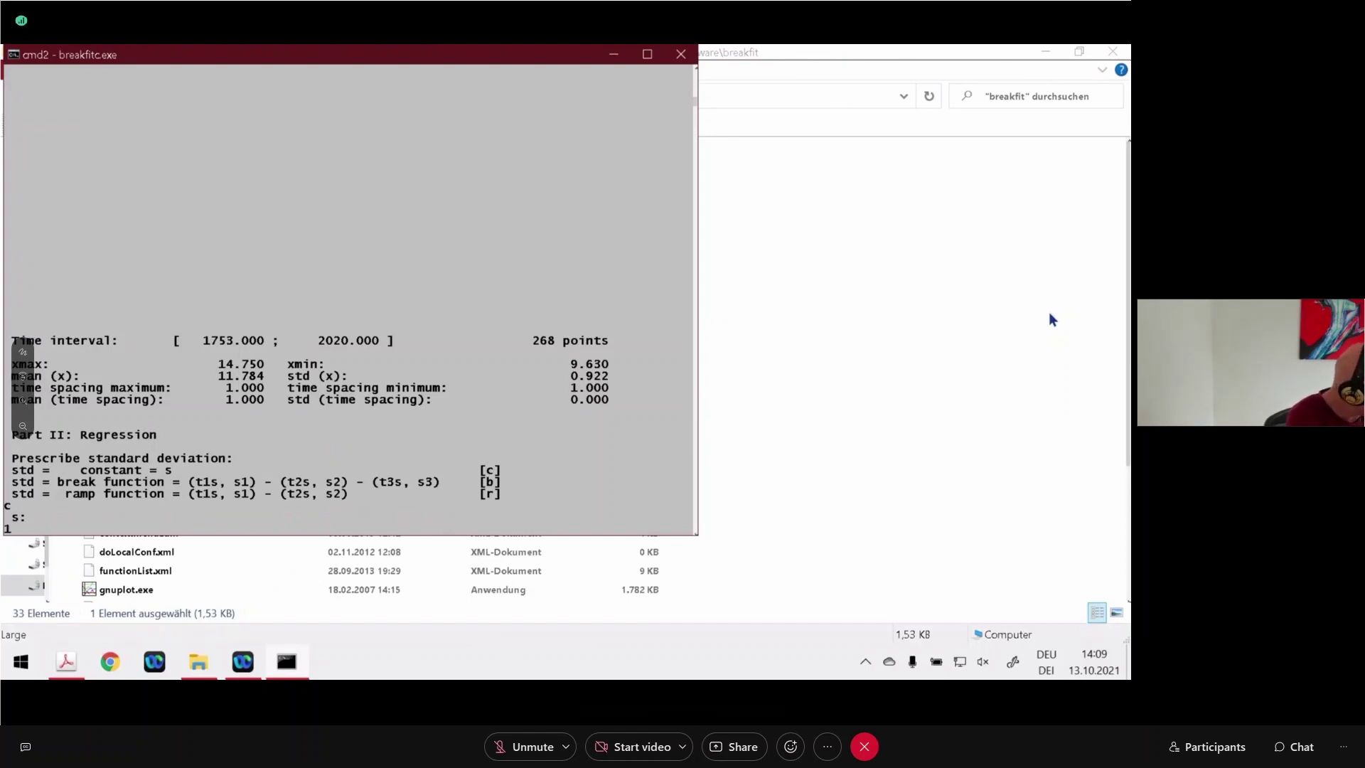
key(Return)
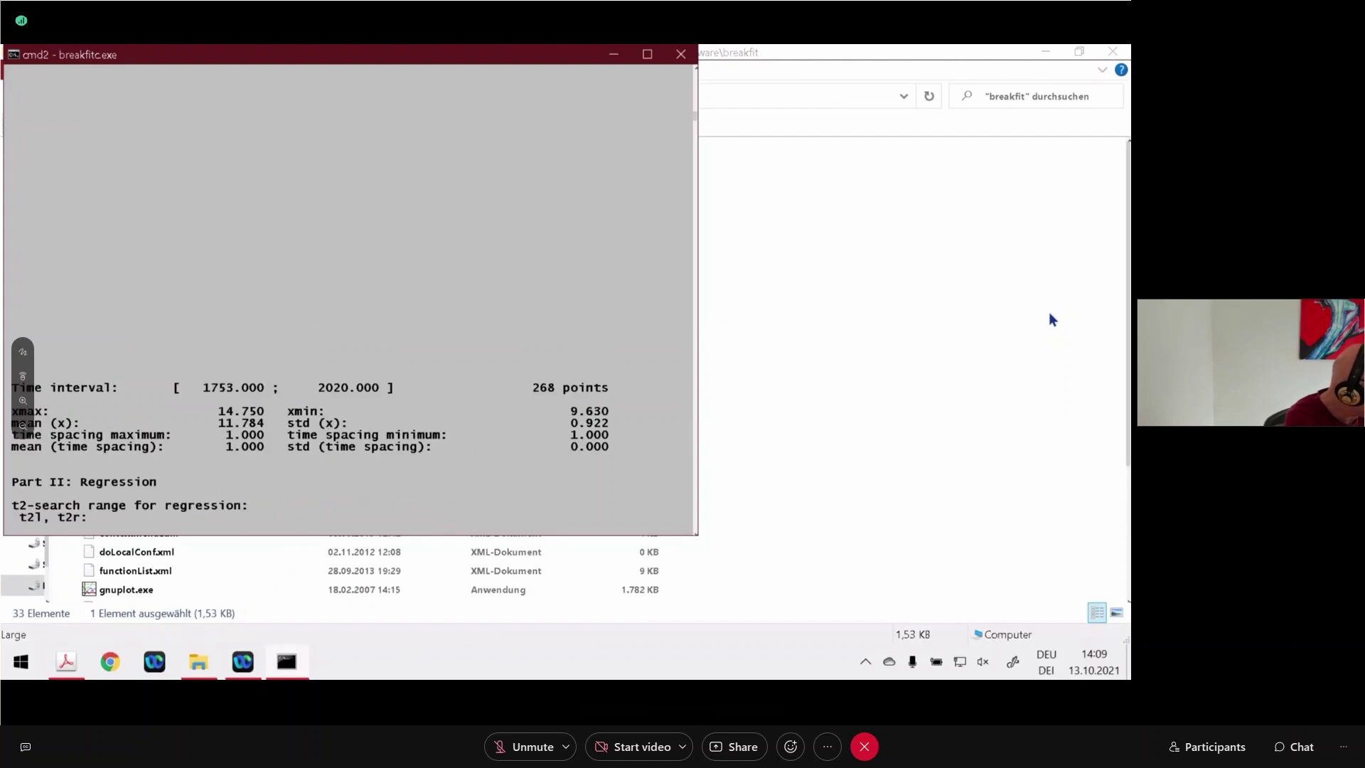
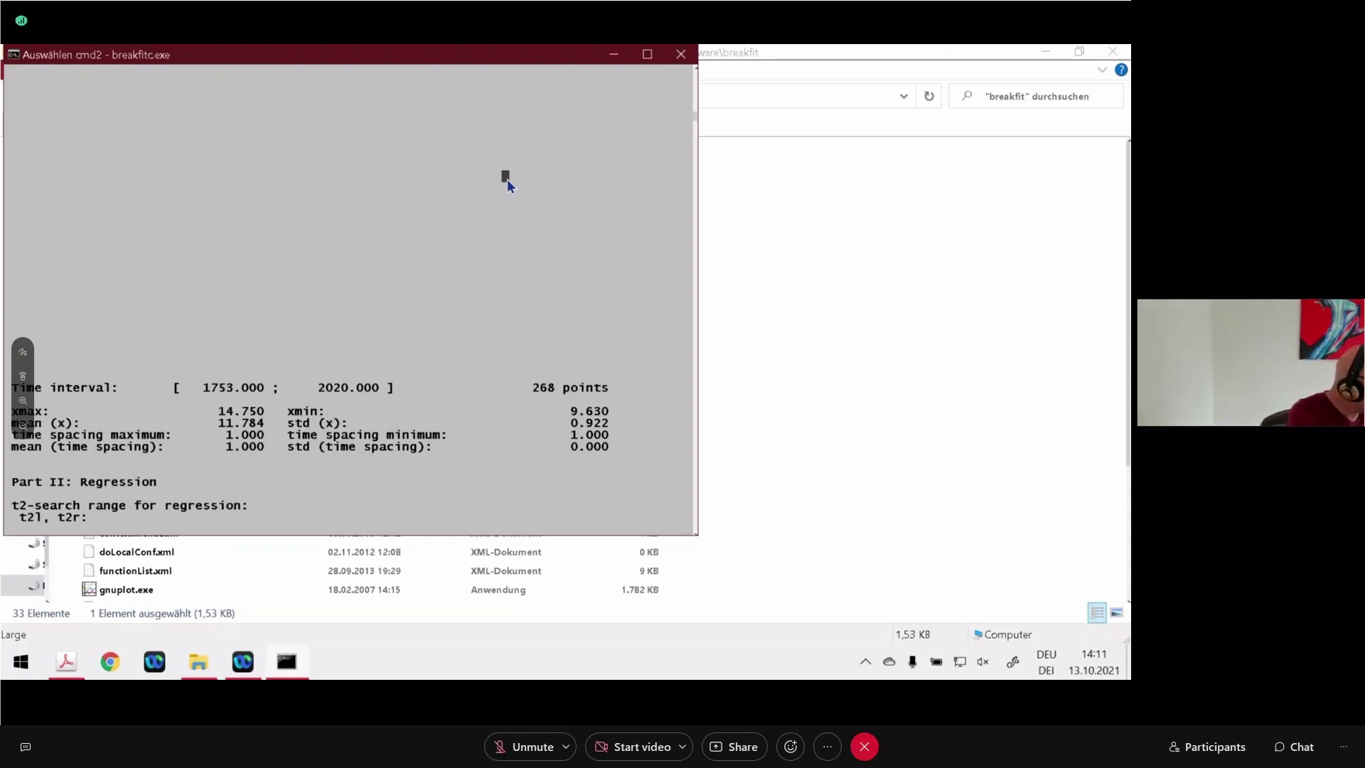
text(3,333333333333333333333)
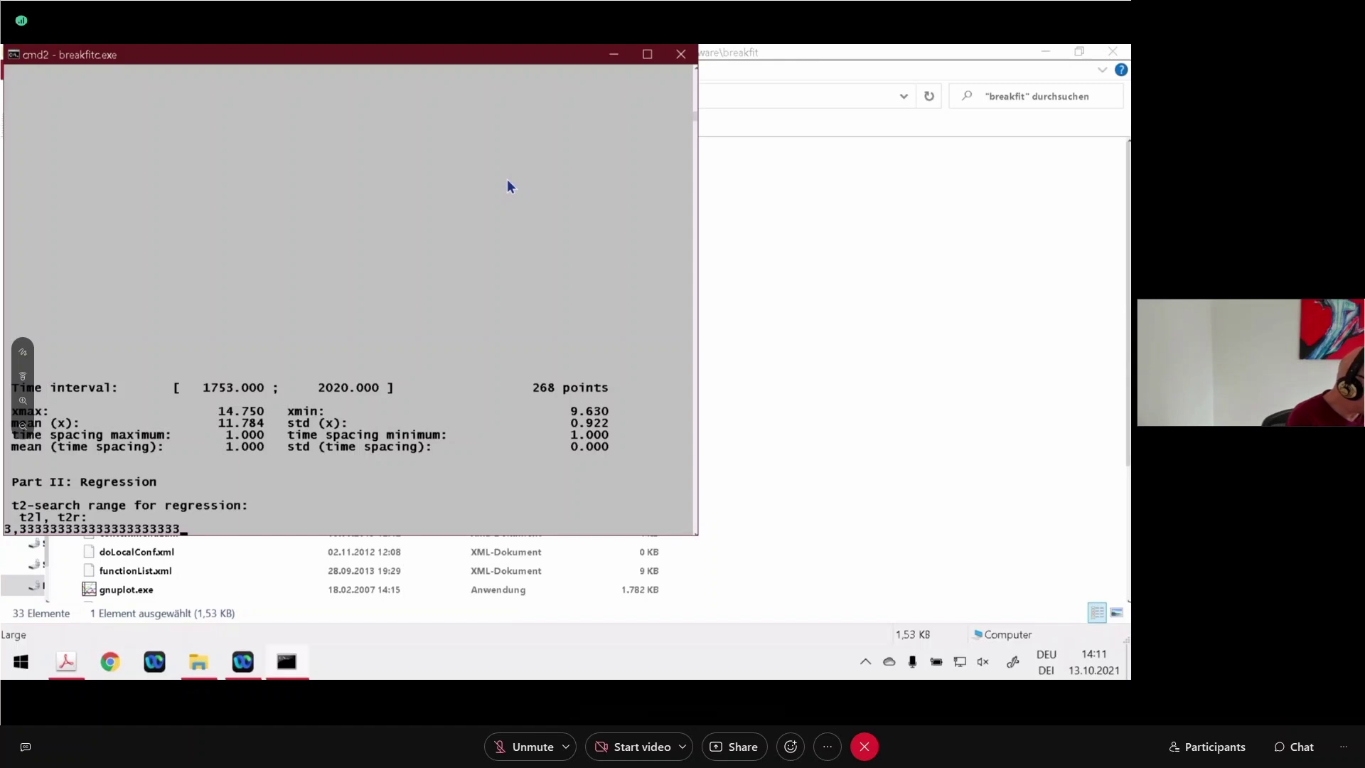
key(Return)
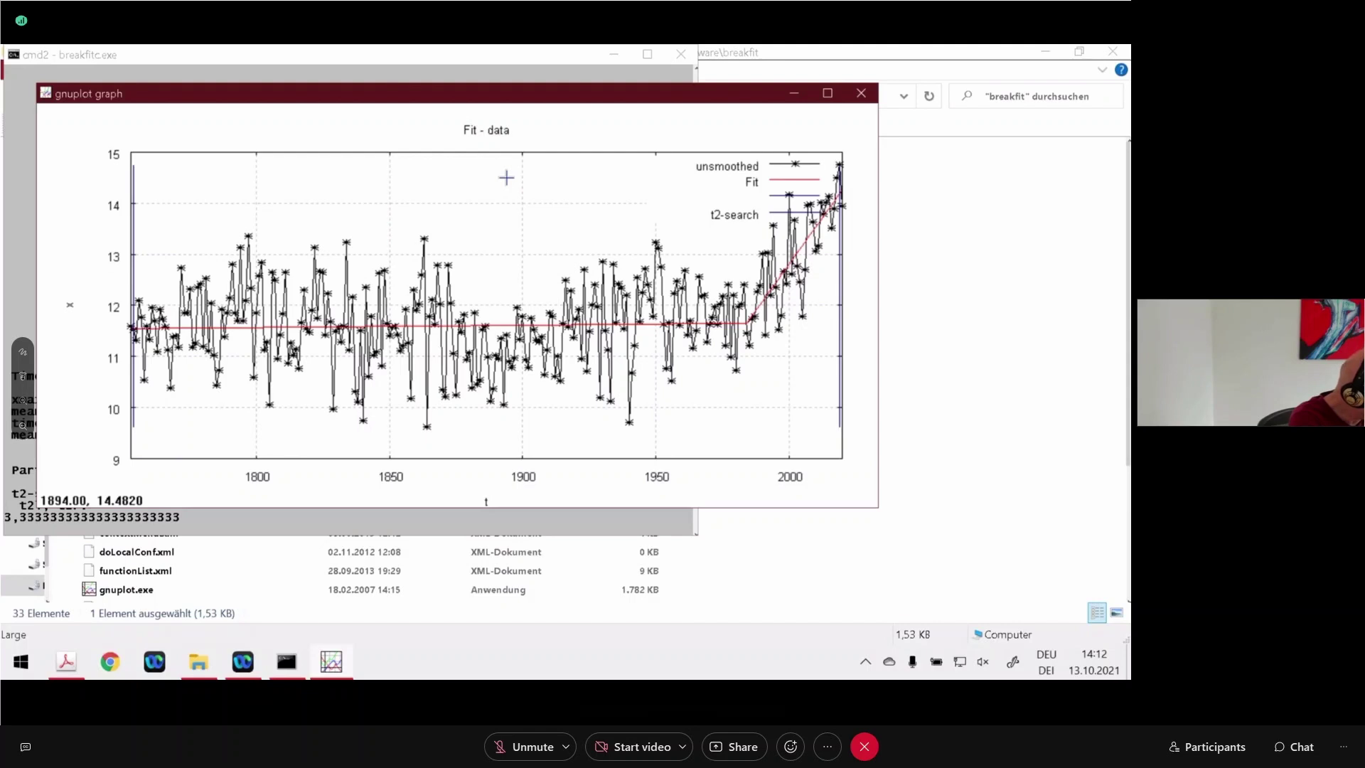
key(Return)
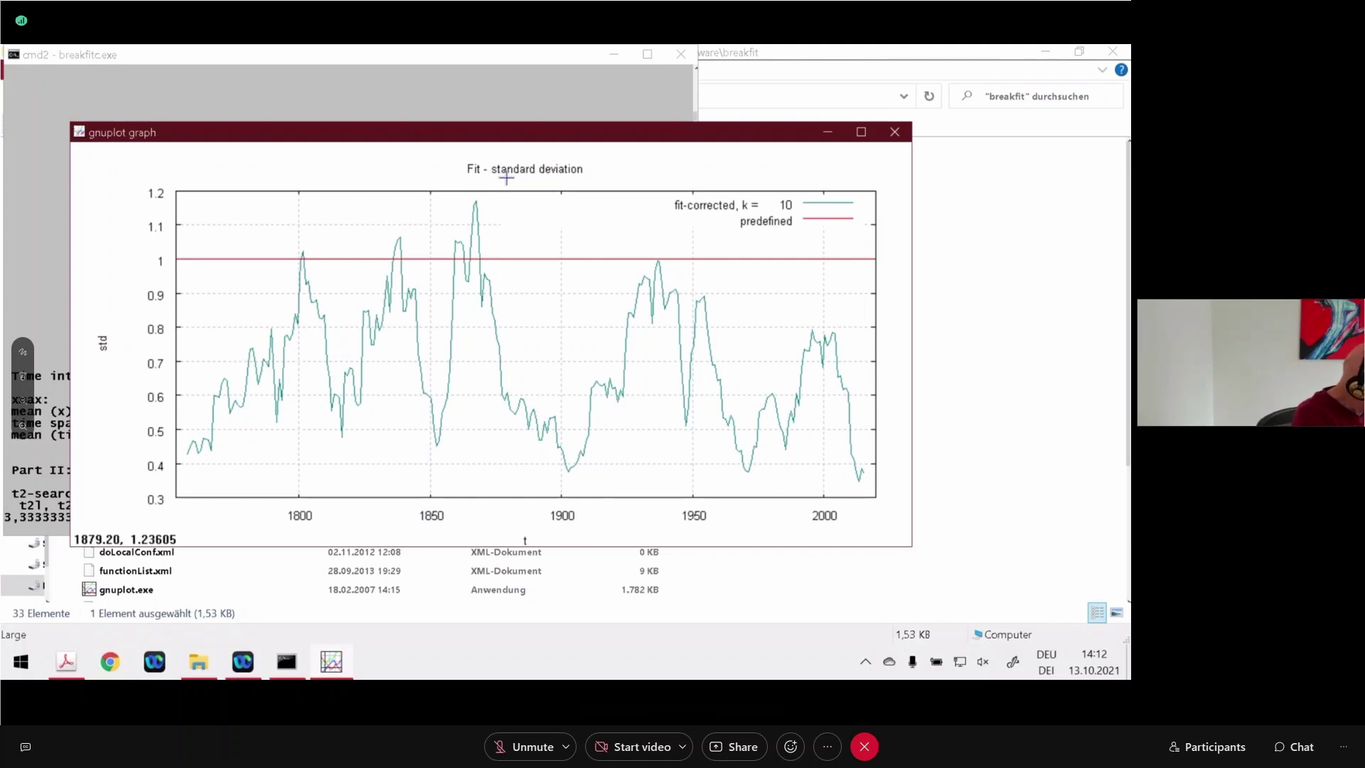
key(Return)
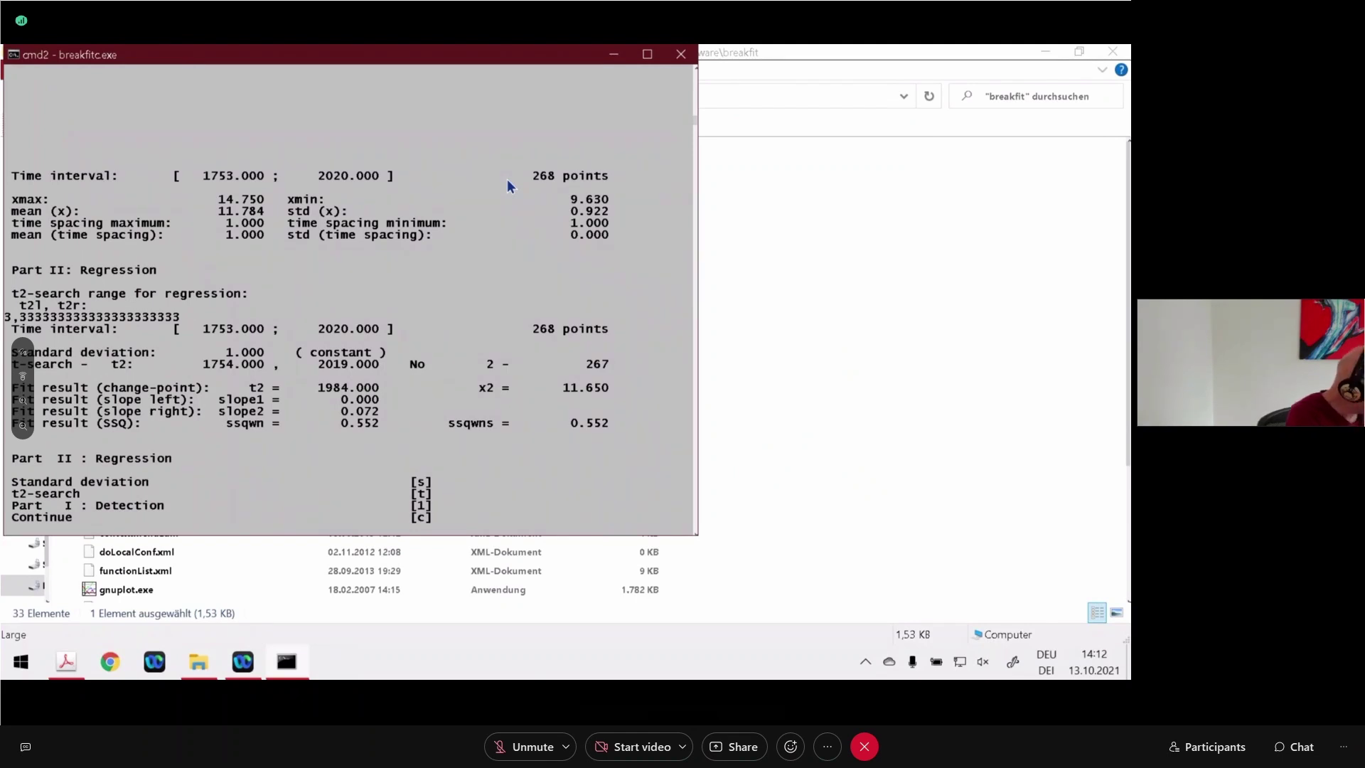
- Accept the regression fit and continue through the residual diagnostics to the bootstrap resampling part
text(c)
key(Return)
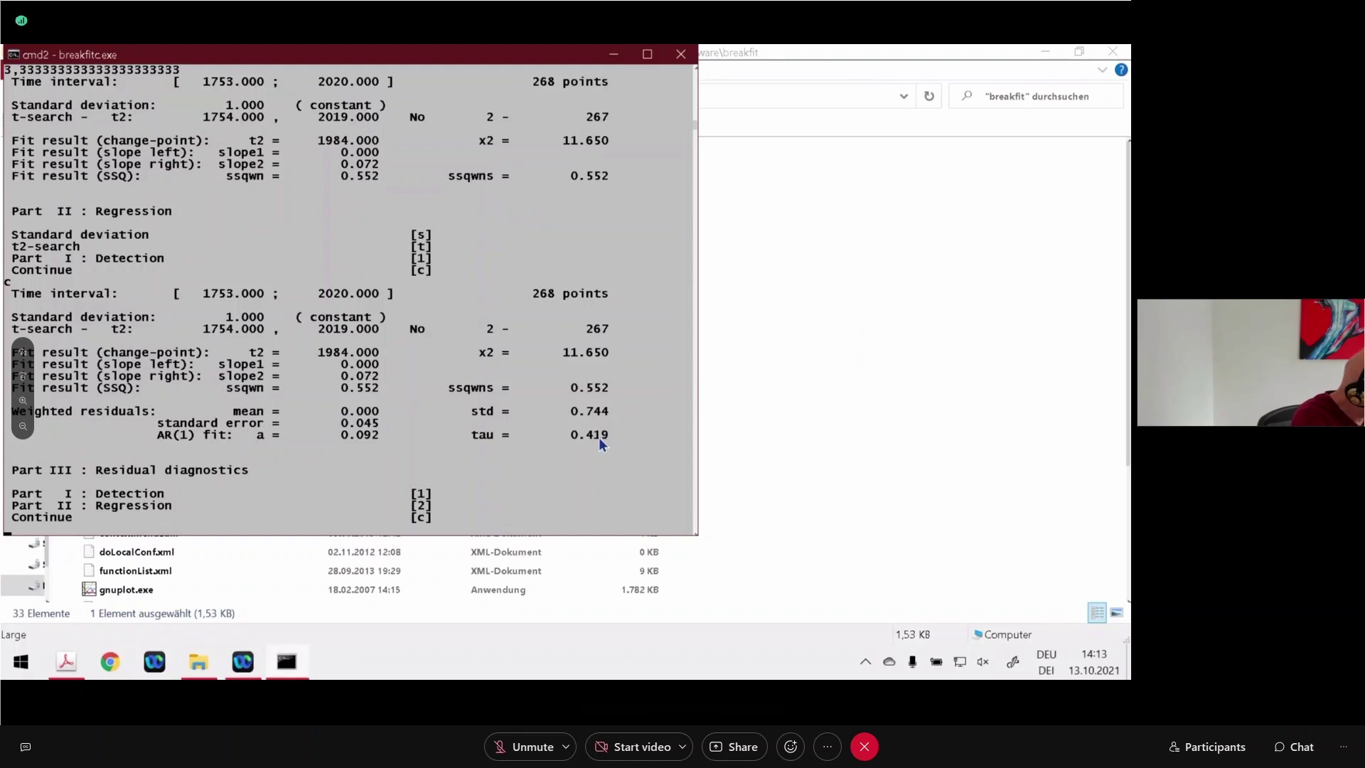
text(c)
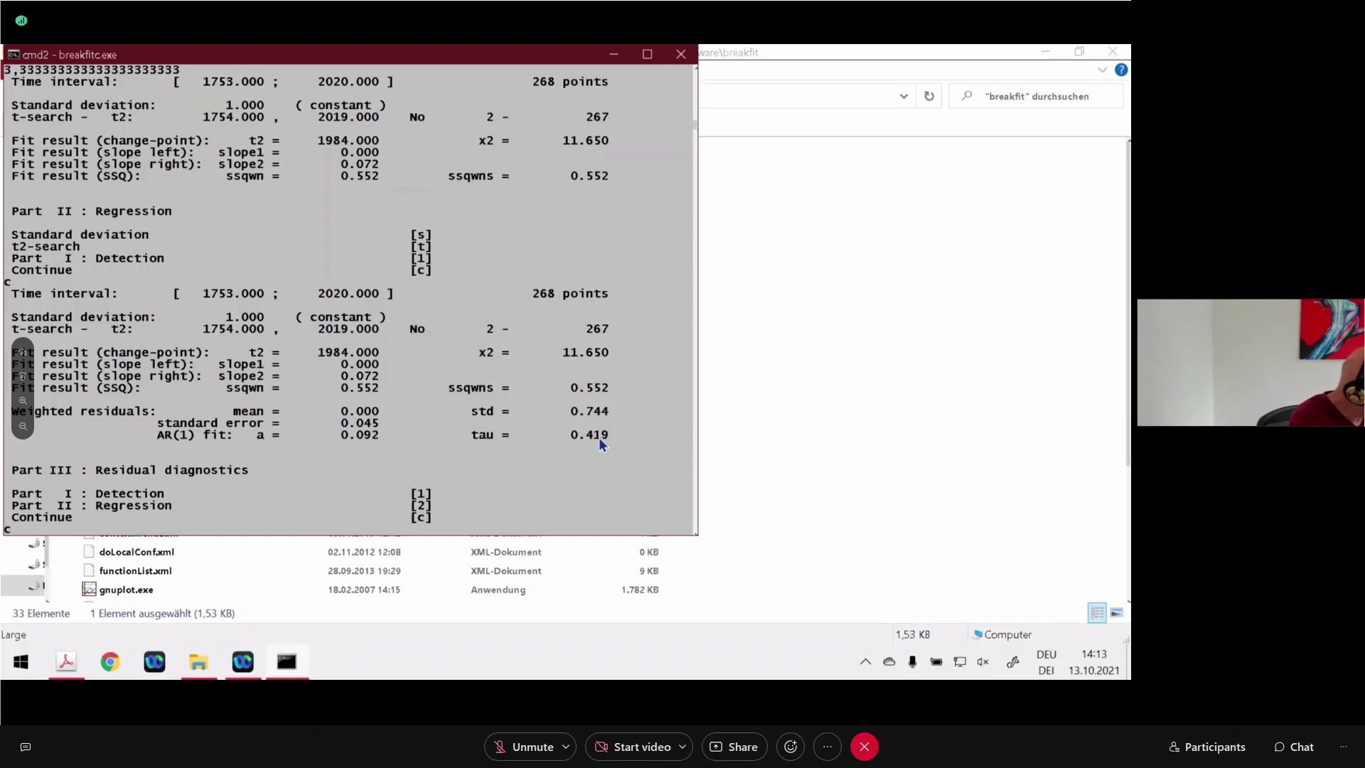
key(Return)
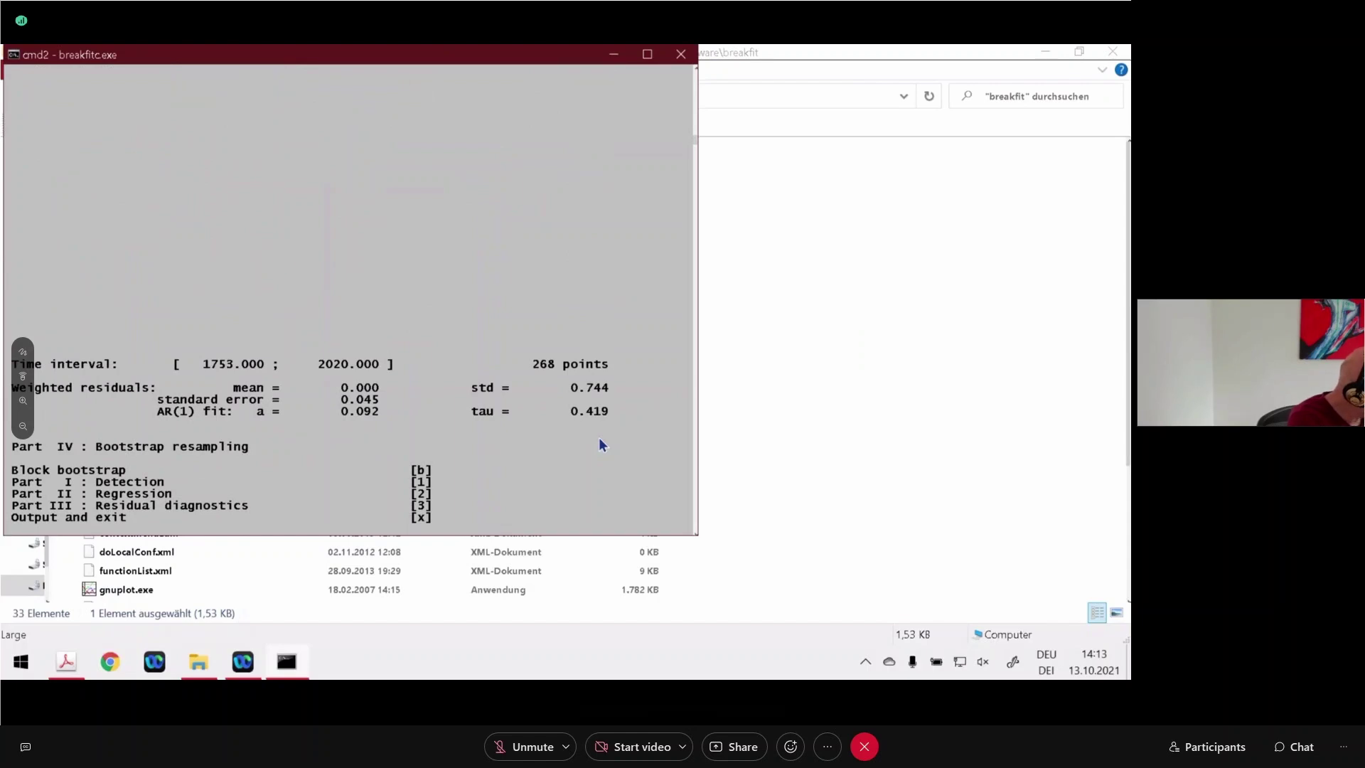
- Run the block bootstrap with the suggested block length kept and B set to 2000 simulations
text(b)
key(Return)
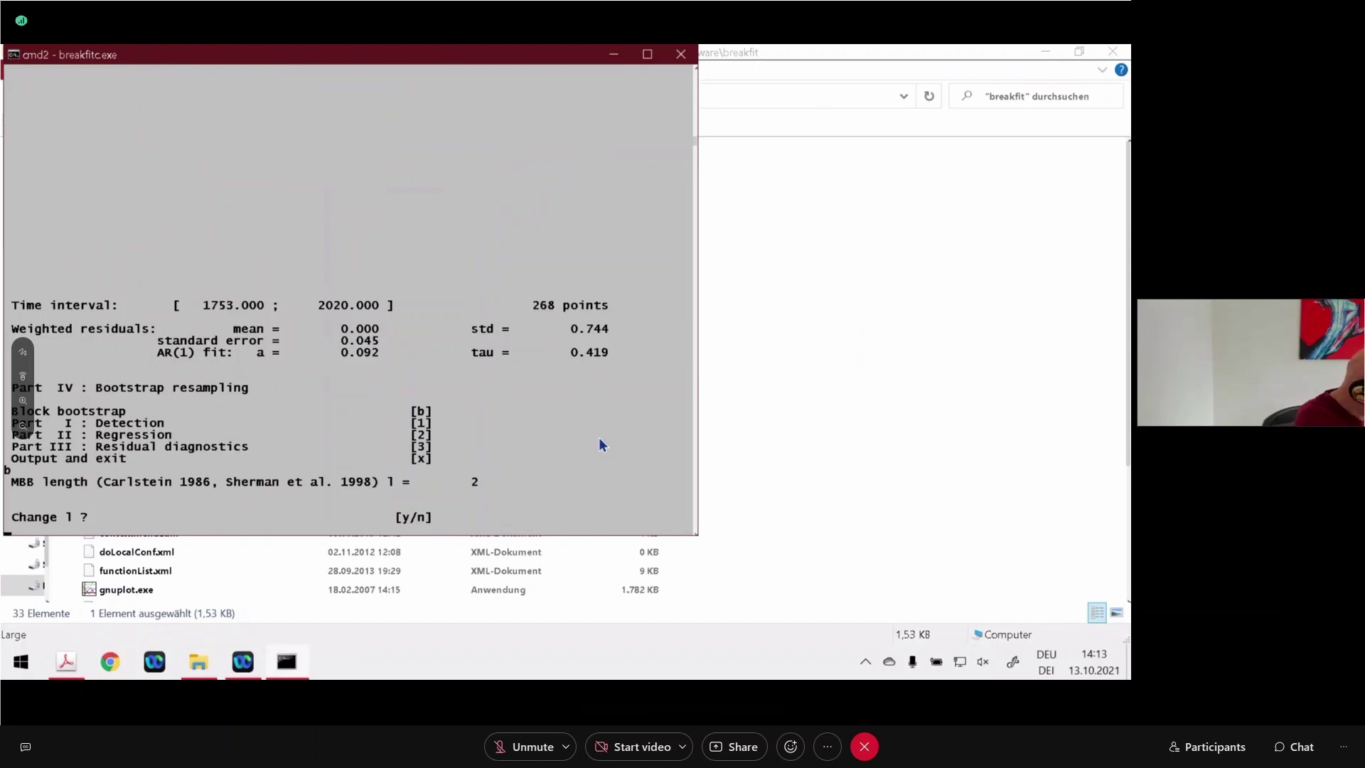
text(n)
key(Return)
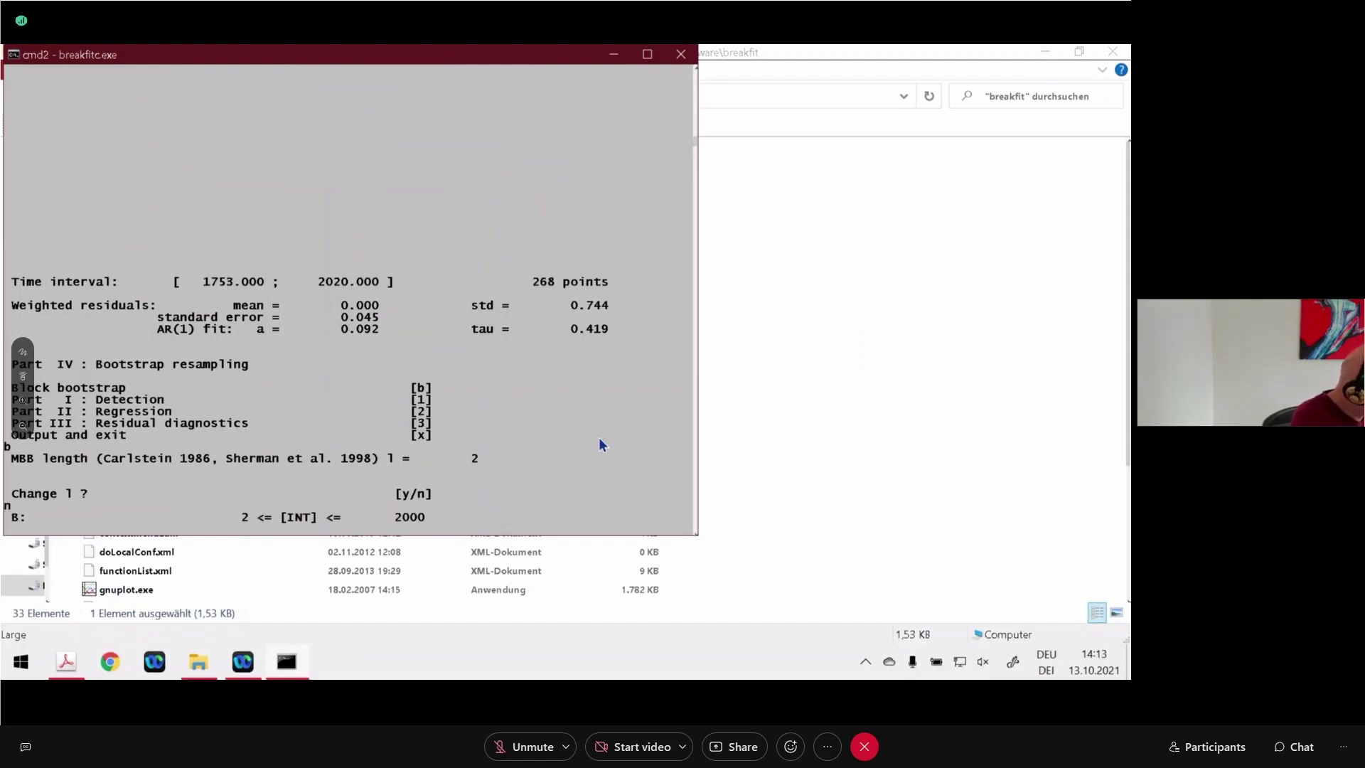
text(2000)
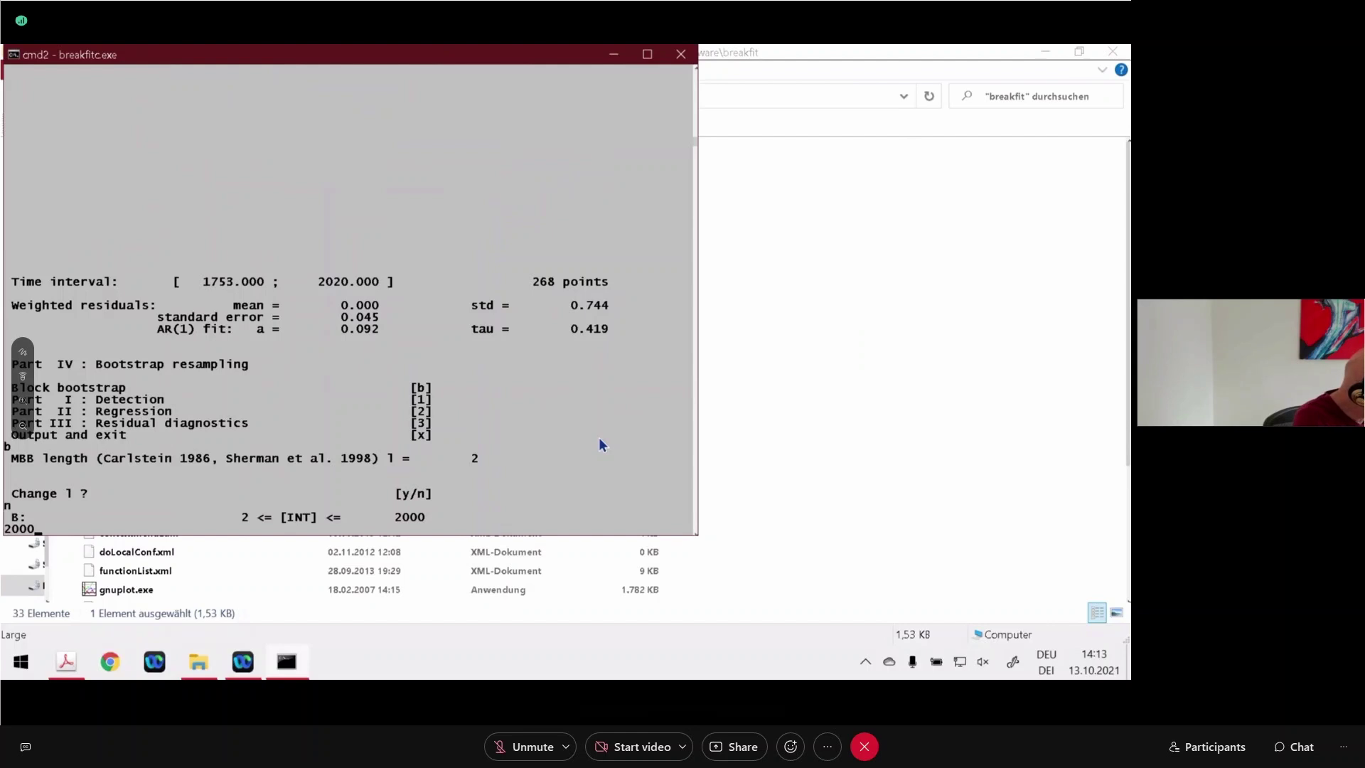
key(Return)
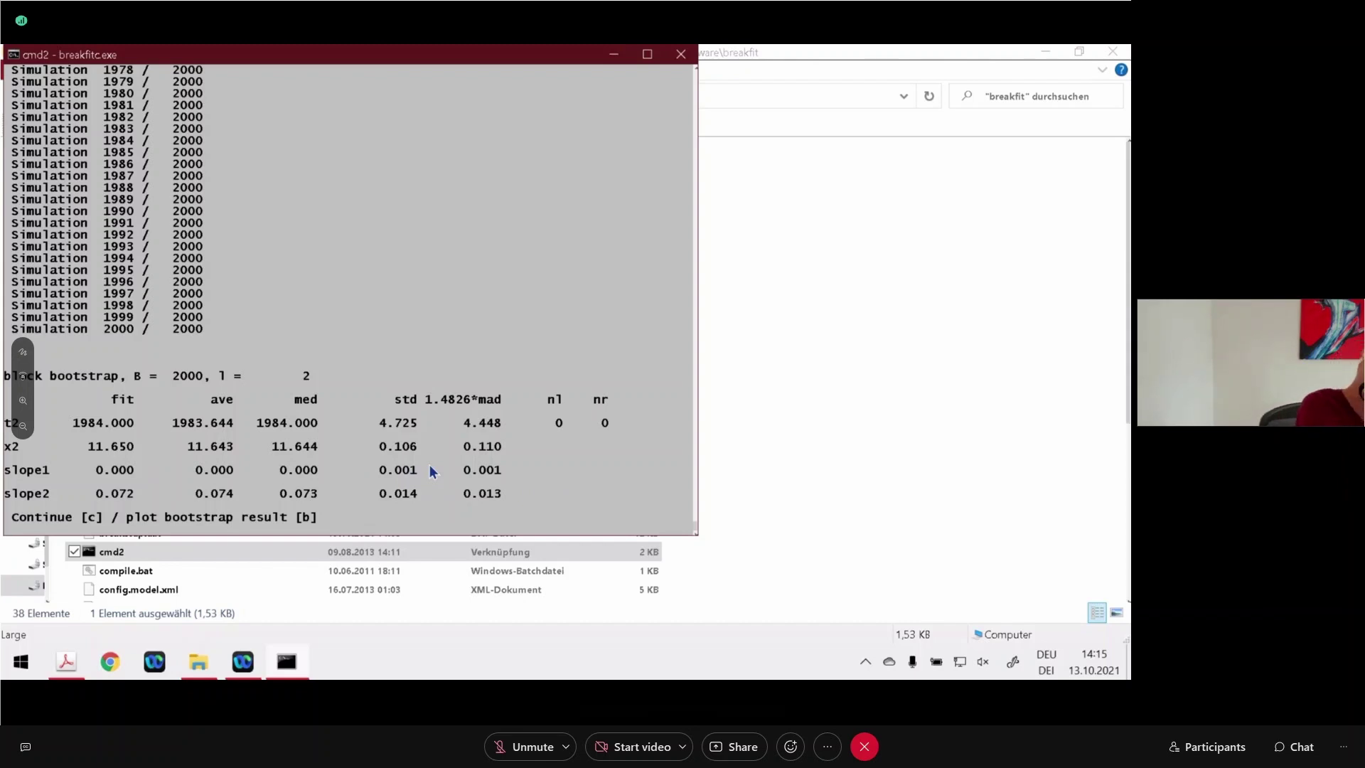
- Continue without plotting the bootstrap result, then write the output files and exit breakfitc
text(c)
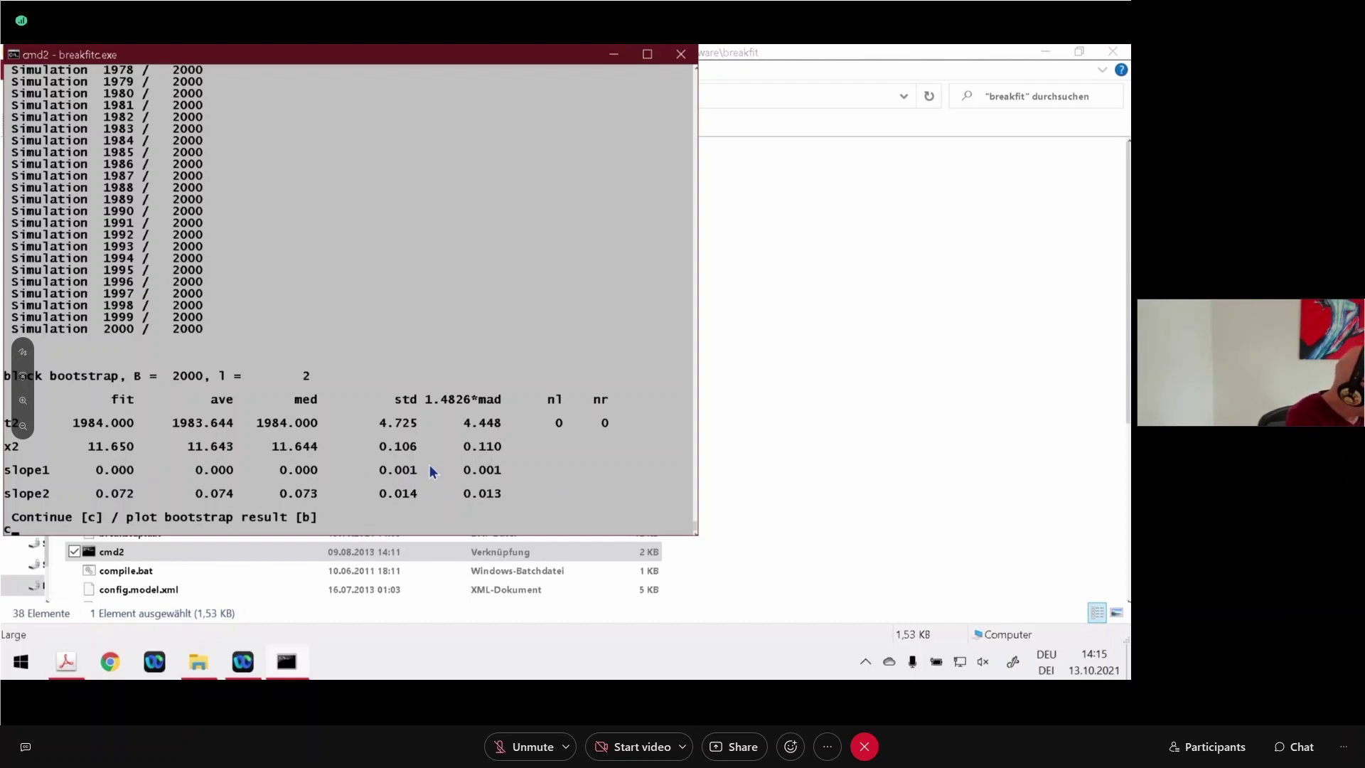
key(Return)
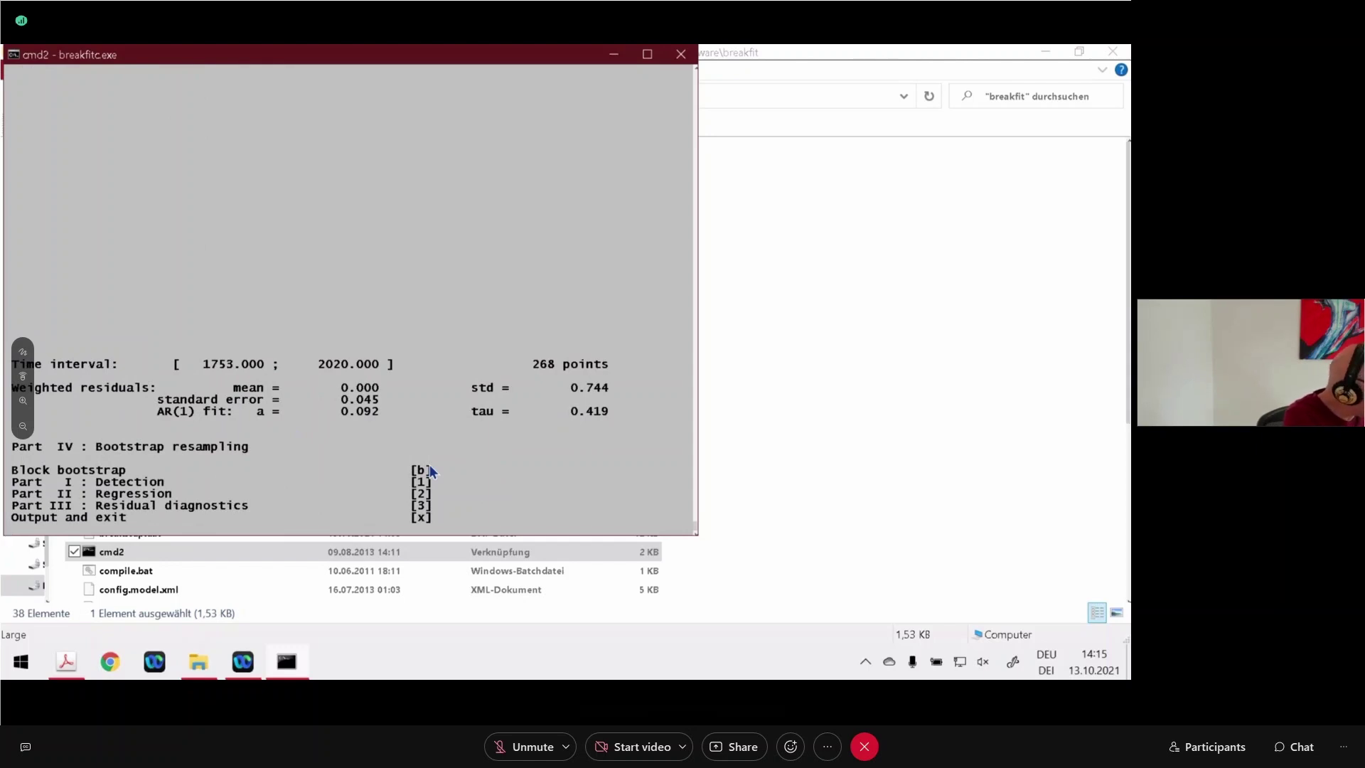
text(x)
key(Return)
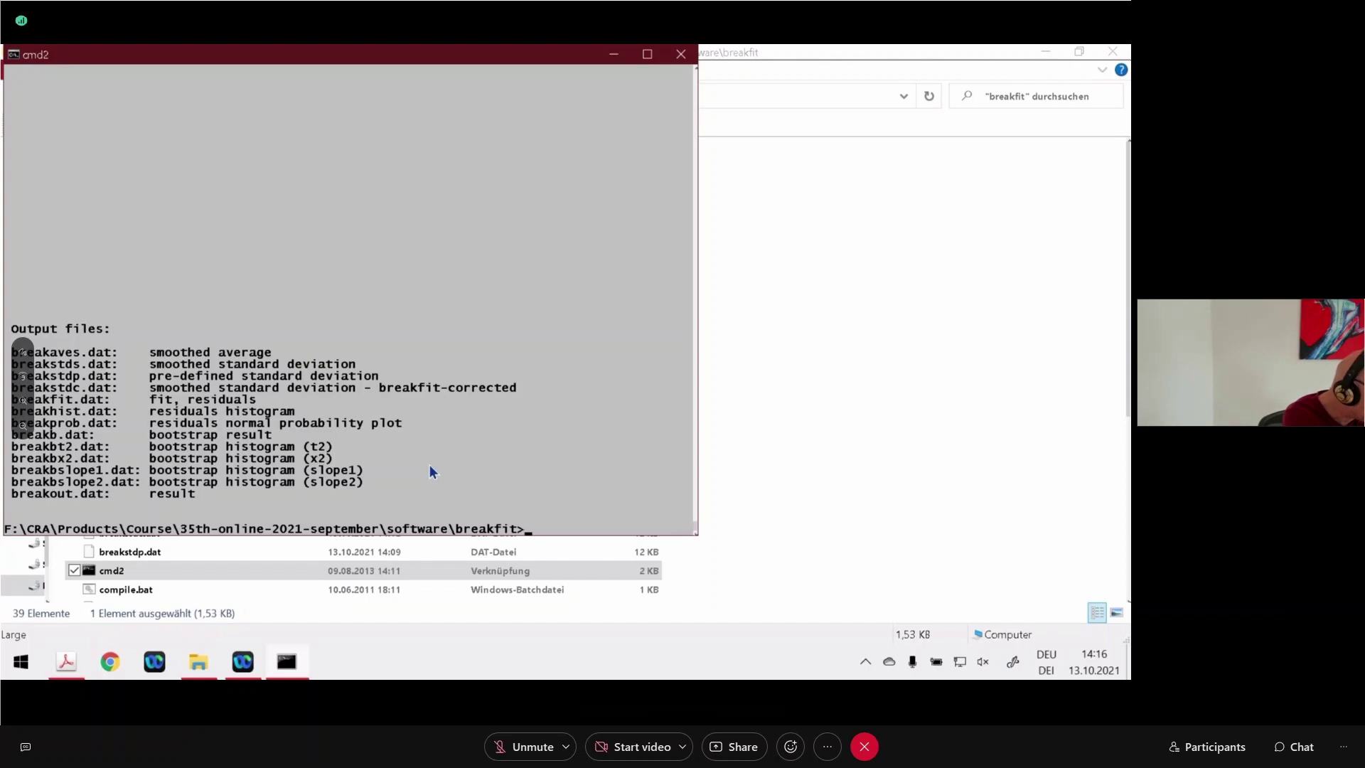
- Run breakfitc.exe again and load Belgrade_mean_annuaT.txt as the x vs t data
key(Up)
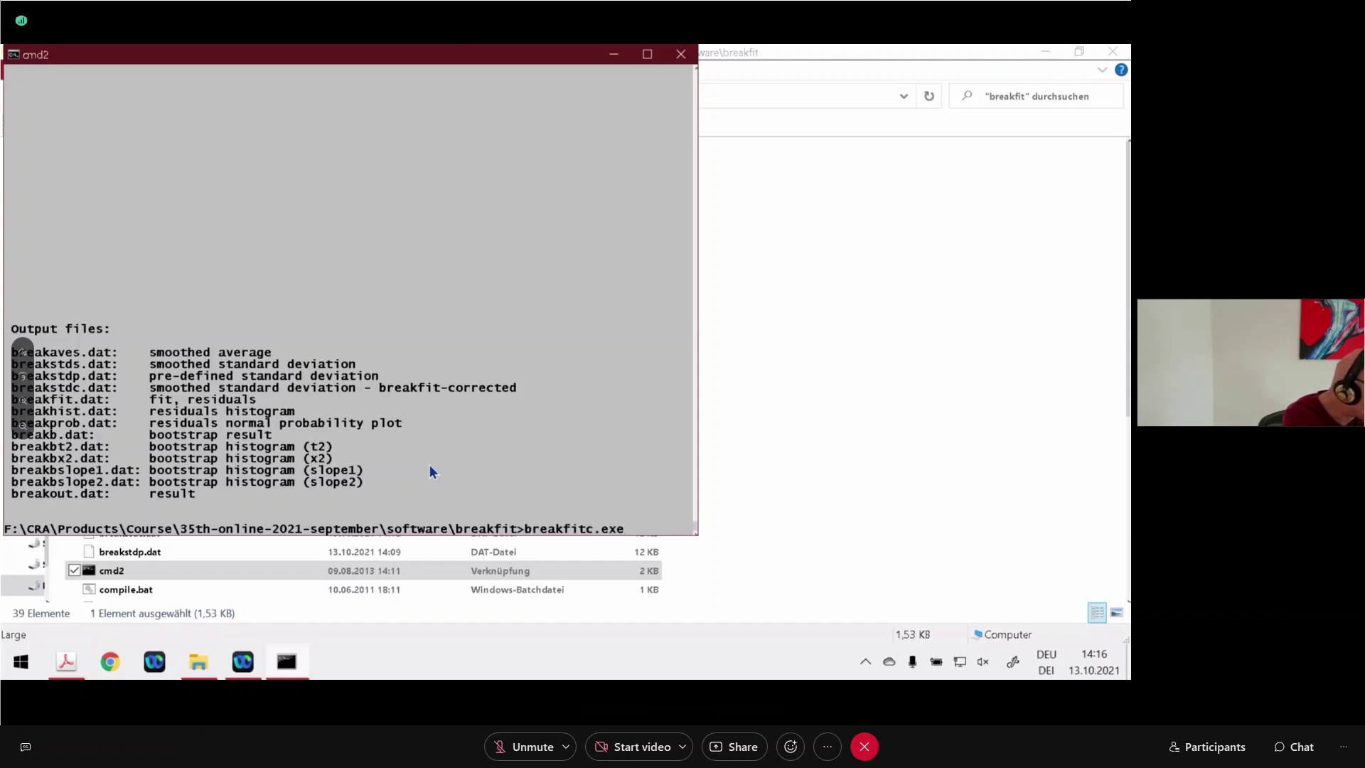
key(Return)
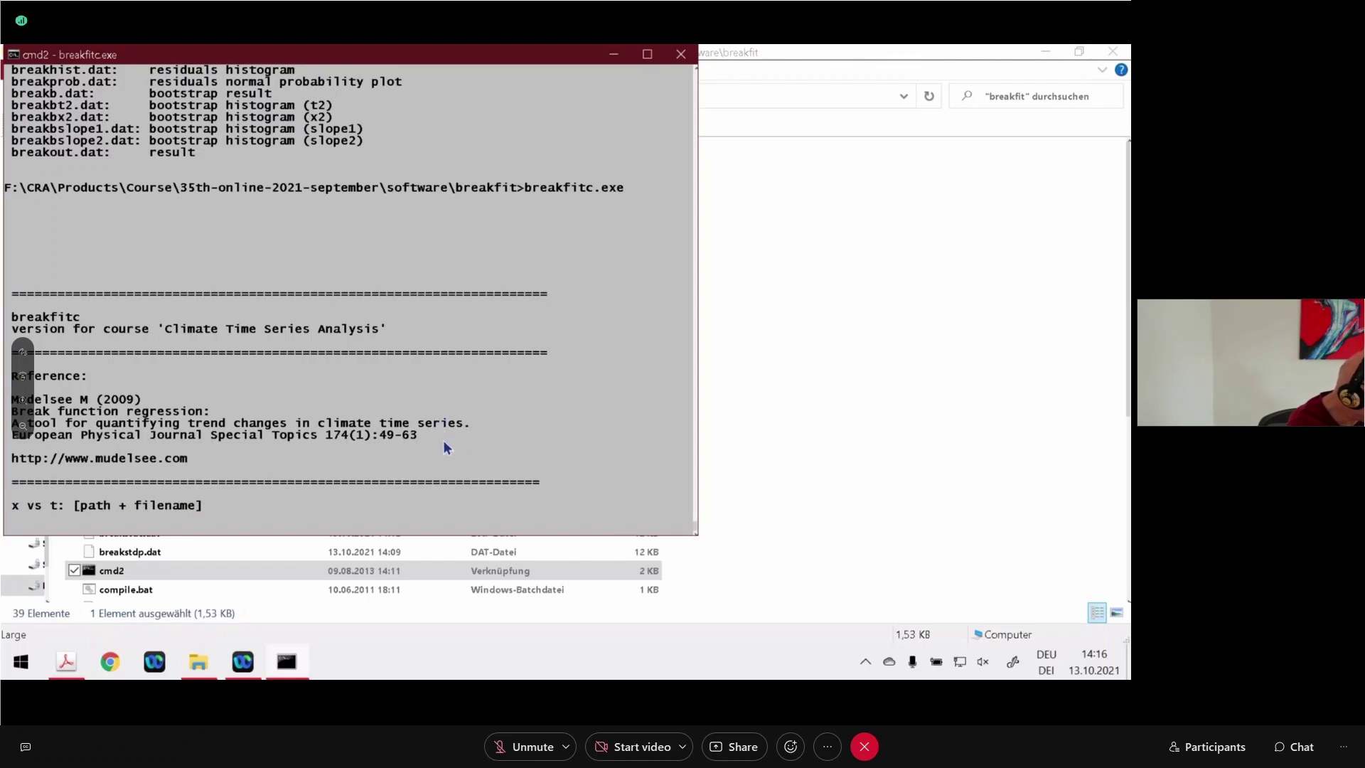
text(Belgrade_mean_annuaT.txt)
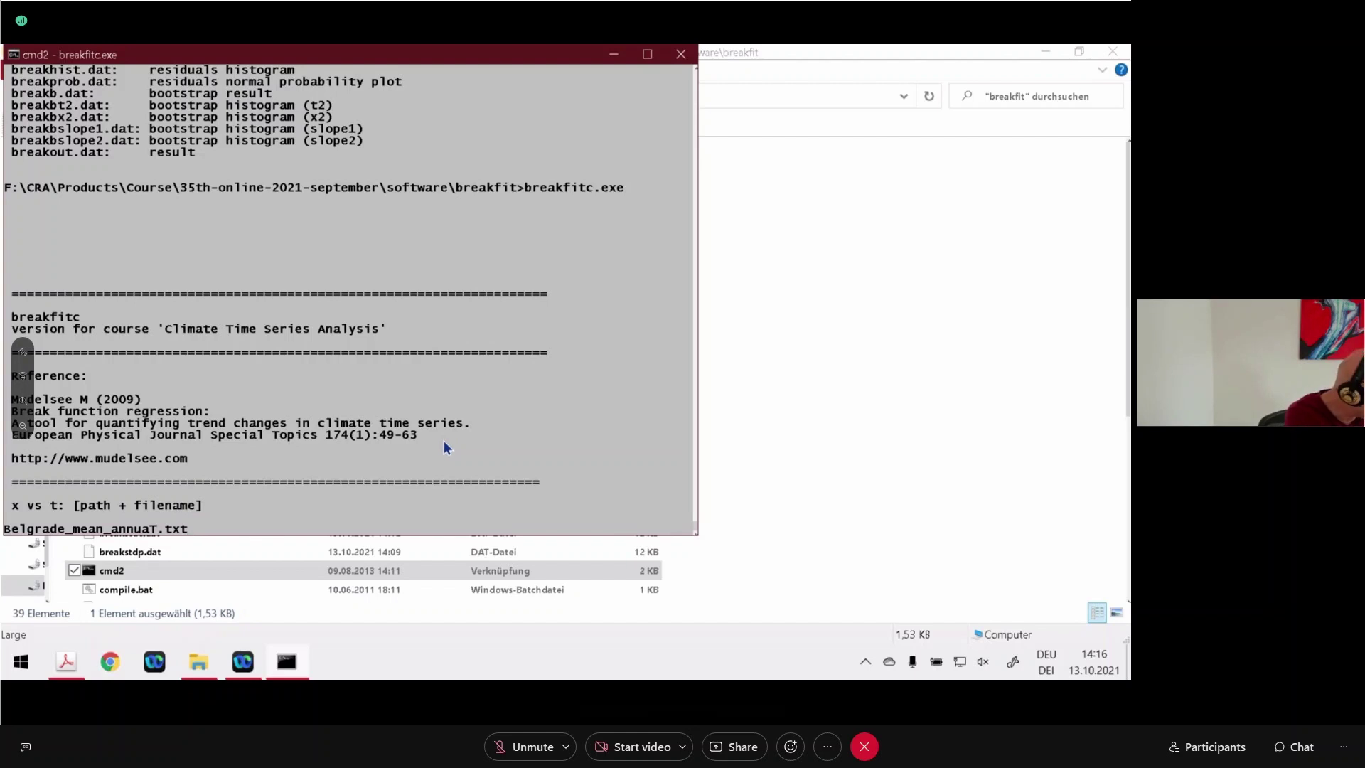
key(Return)
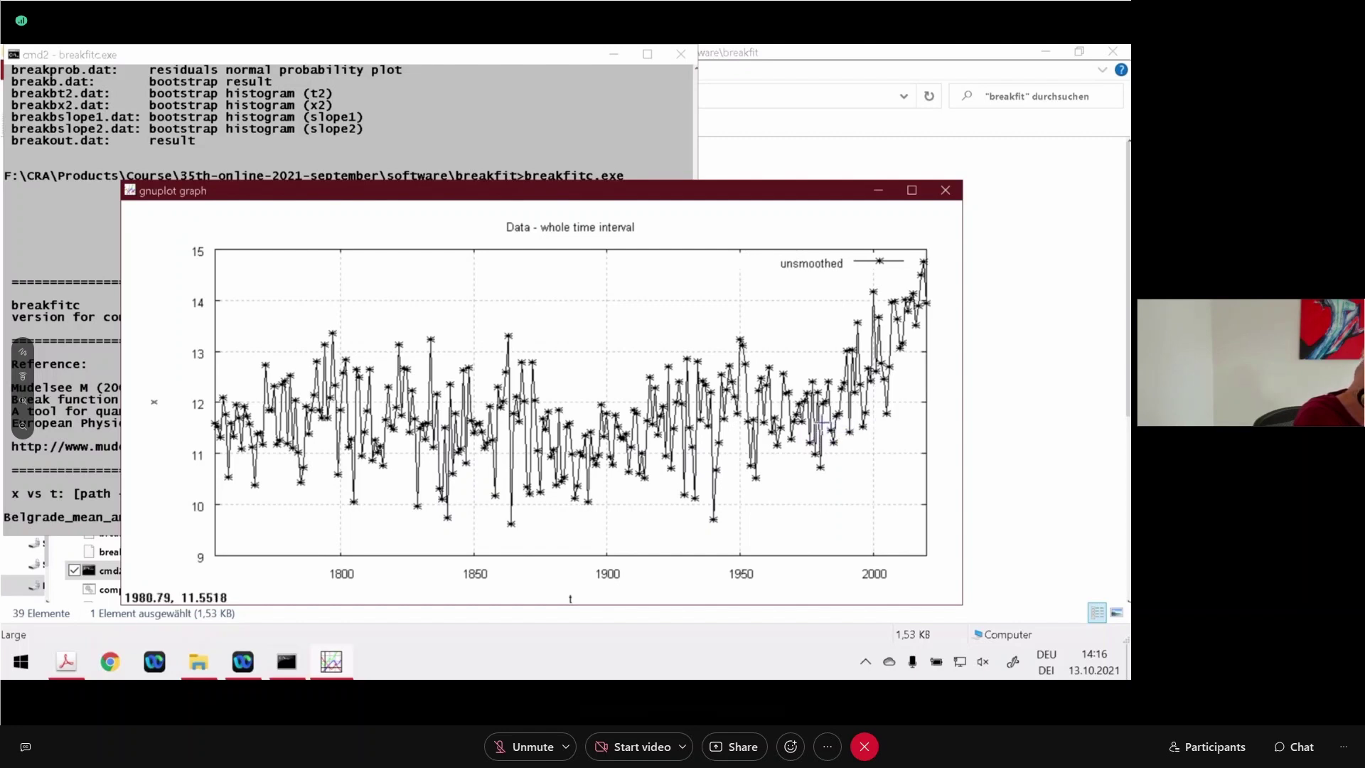
- Look back through the previous run's output in the console and close the whole-interval plot
click(470, 120)
text(c)
key(Return)
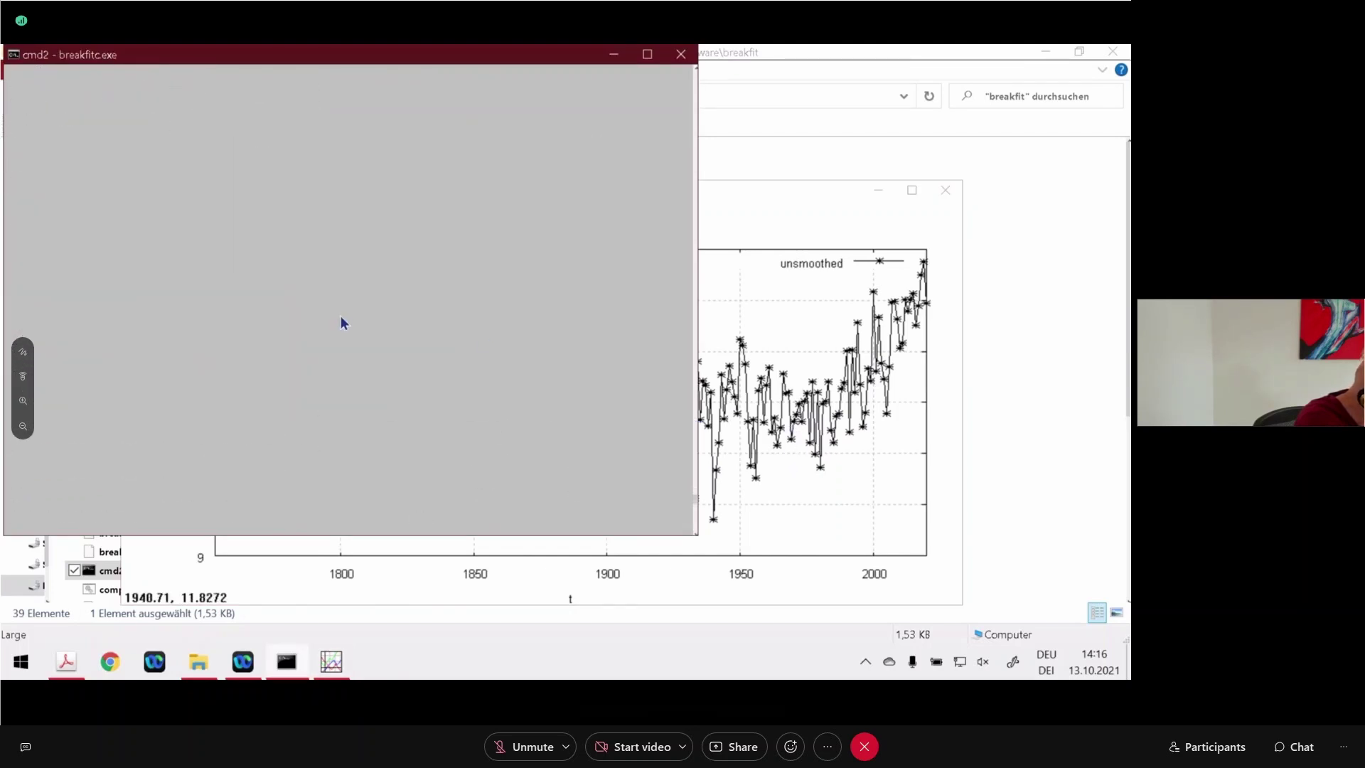
text(x)
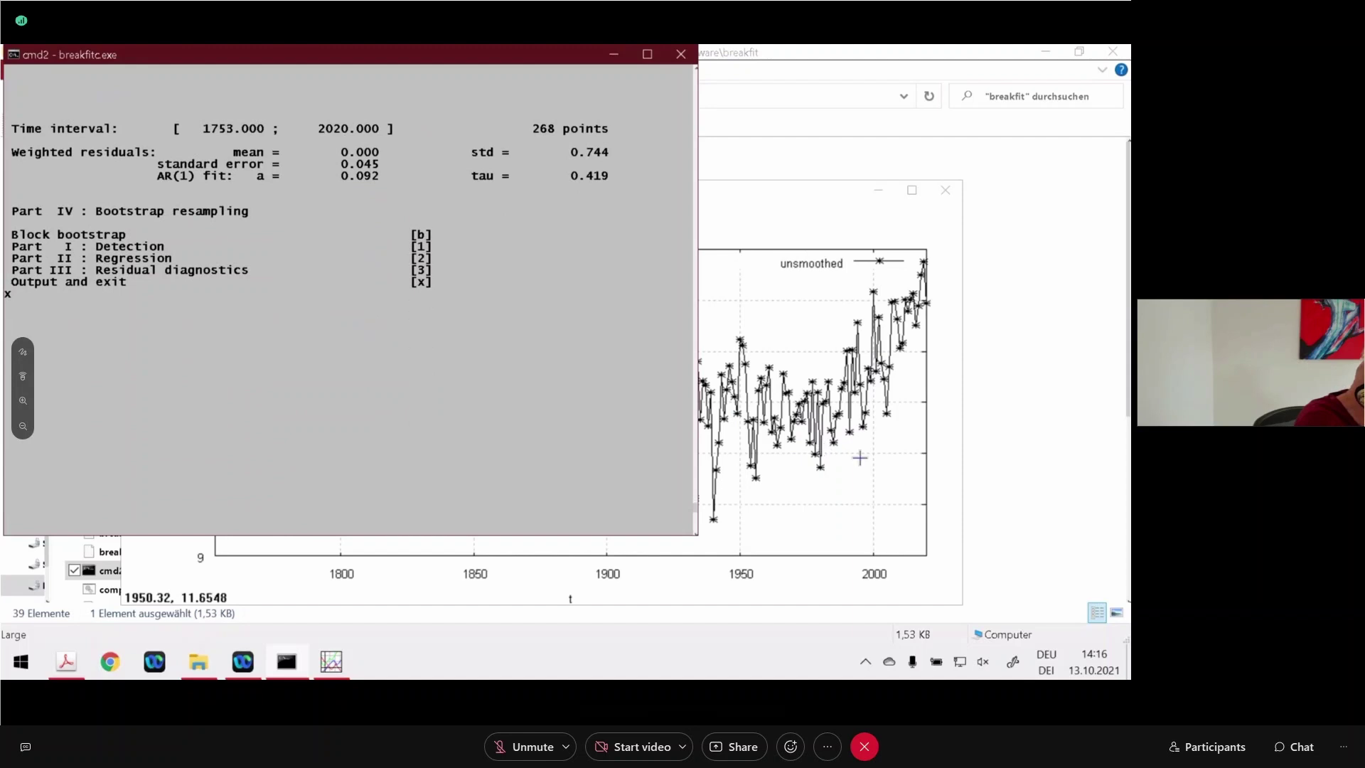
key(Return)
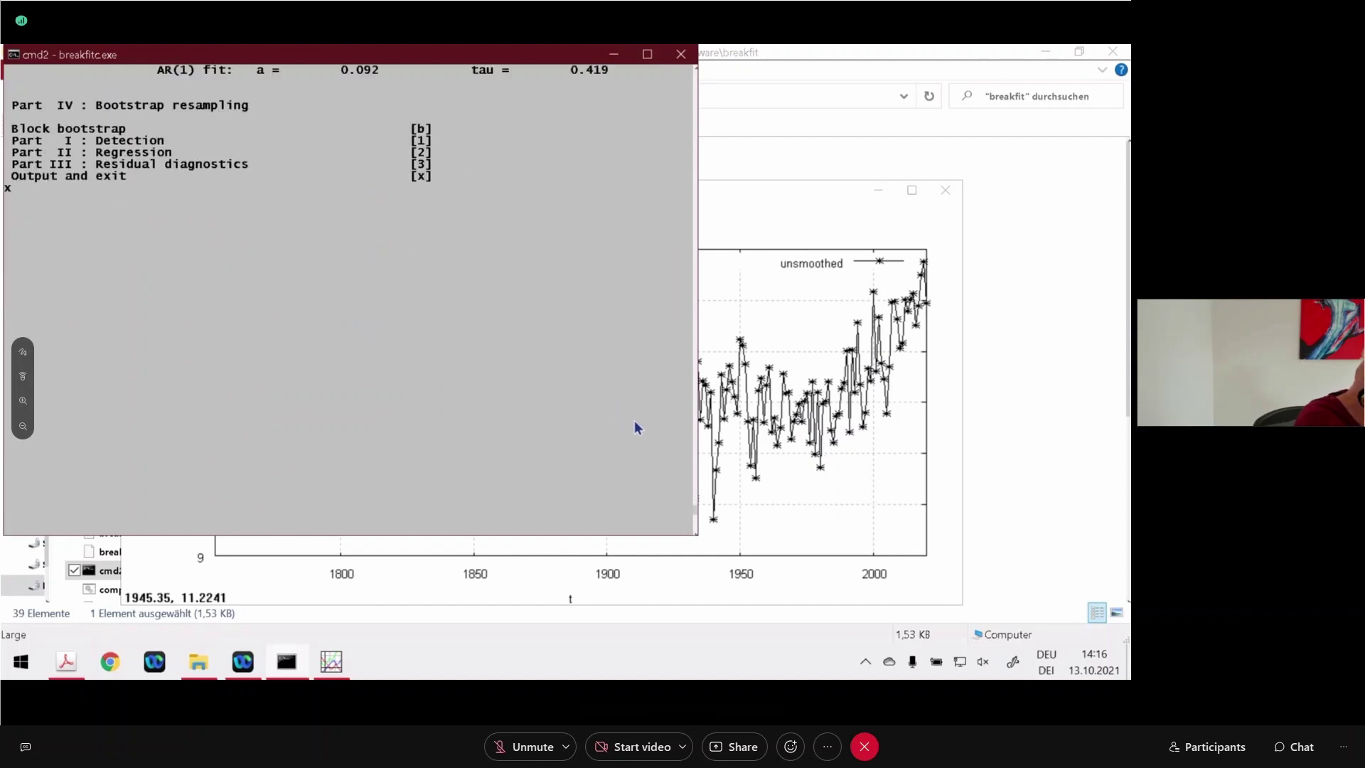
key(Return)
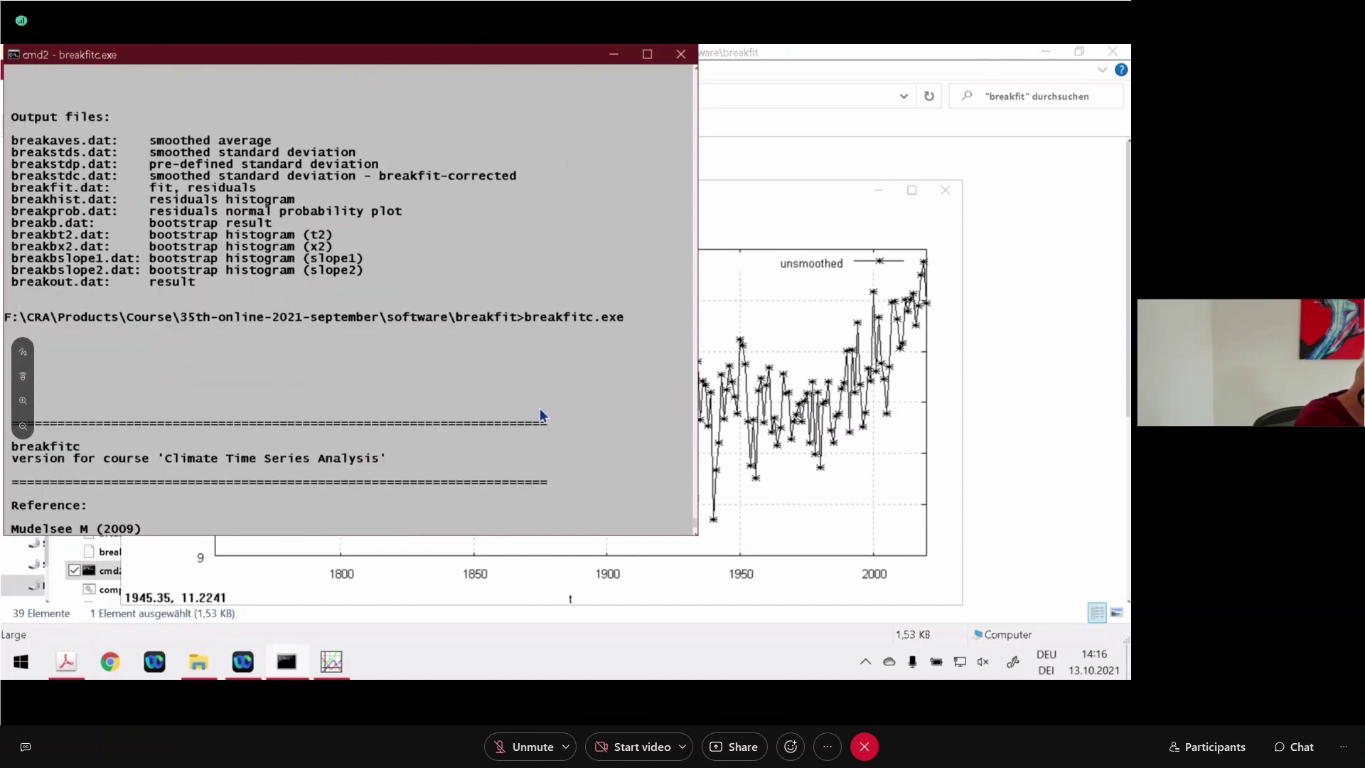
text(Belgrade_mean_annuaT.txt)
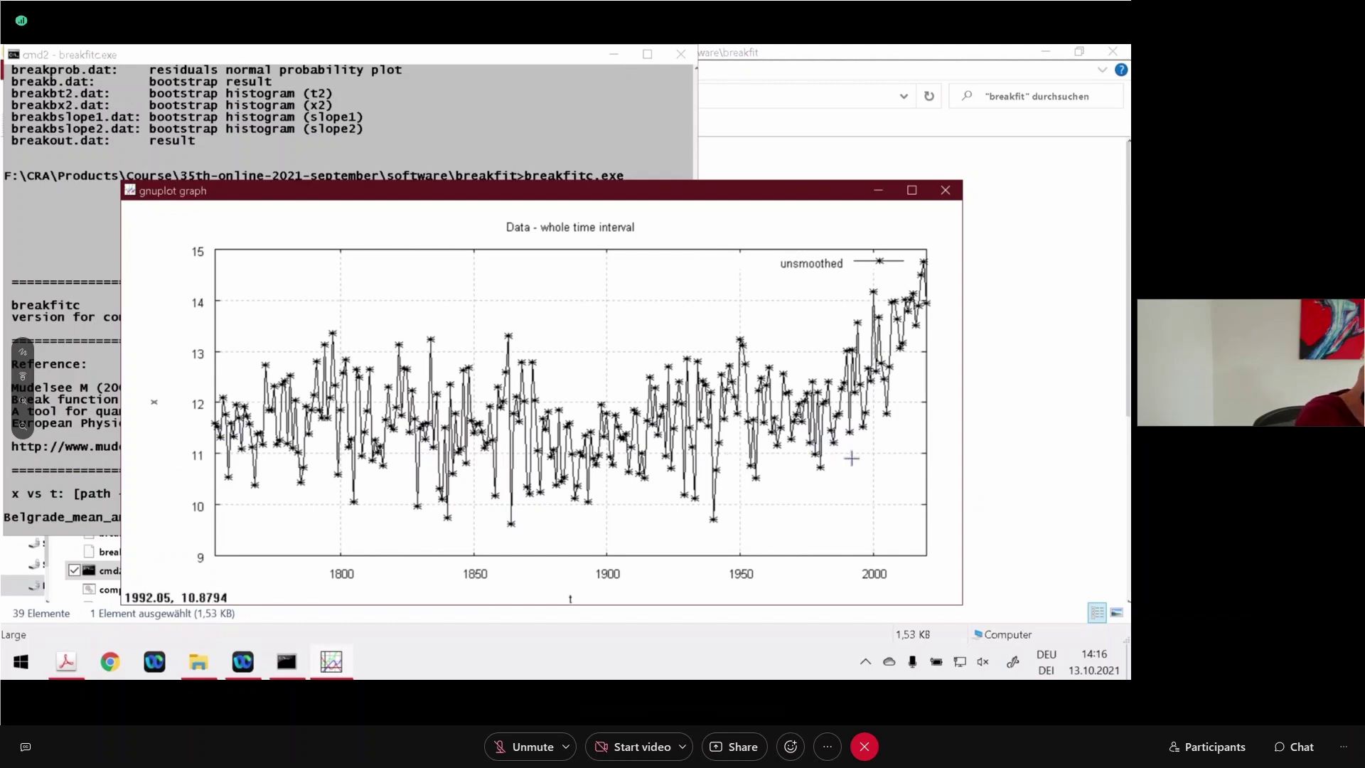
key(q)
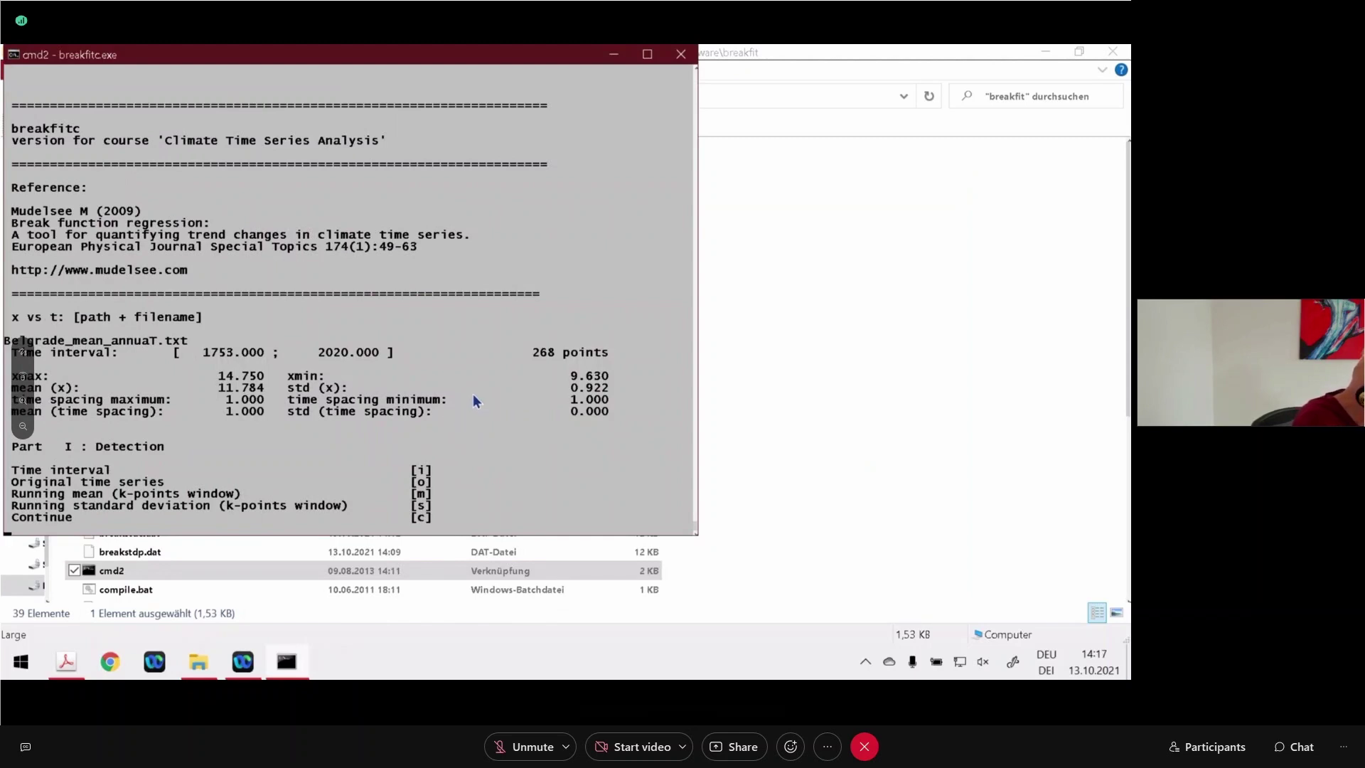
- Restrict the time interval to left boundary 1 and right boundary 1984, and close the extracted-interval plot
text(i)
key(Return)
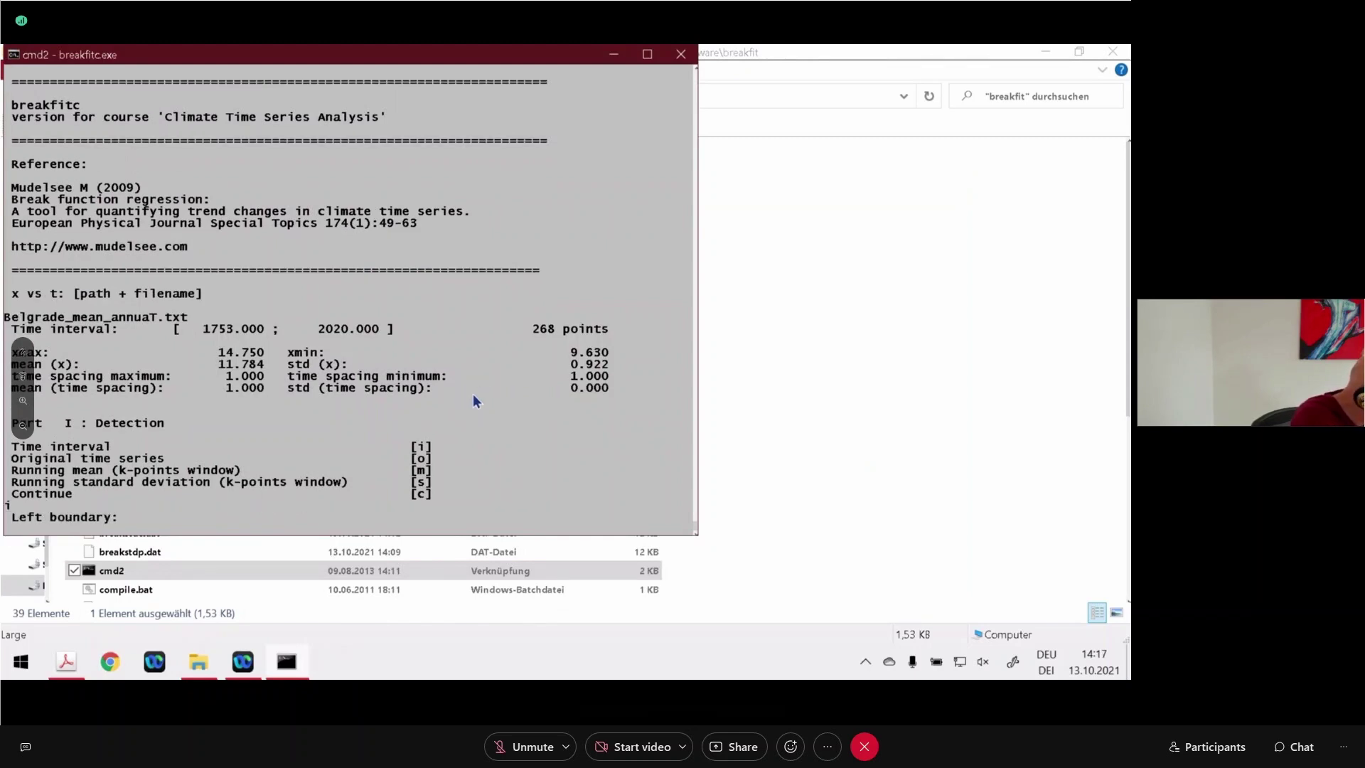
text(1)
key(Return)
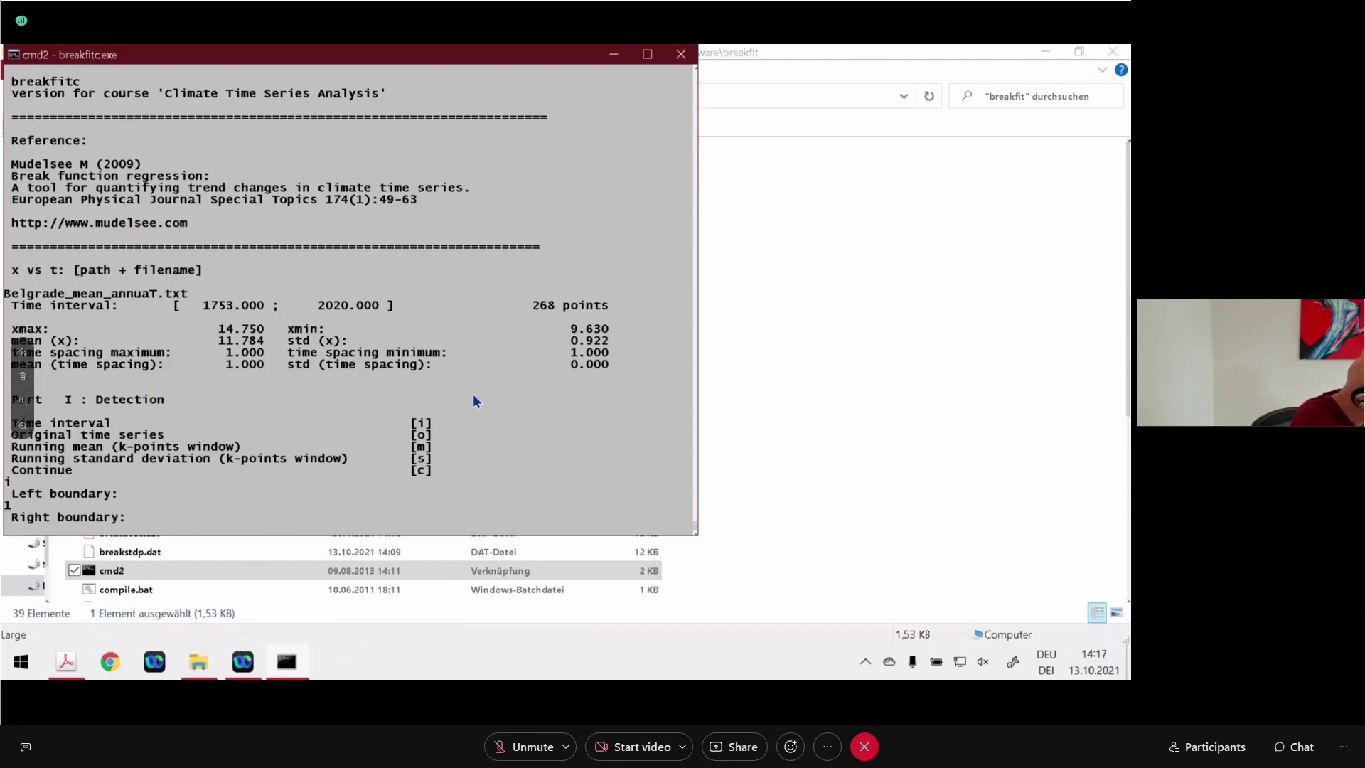
text(1984)
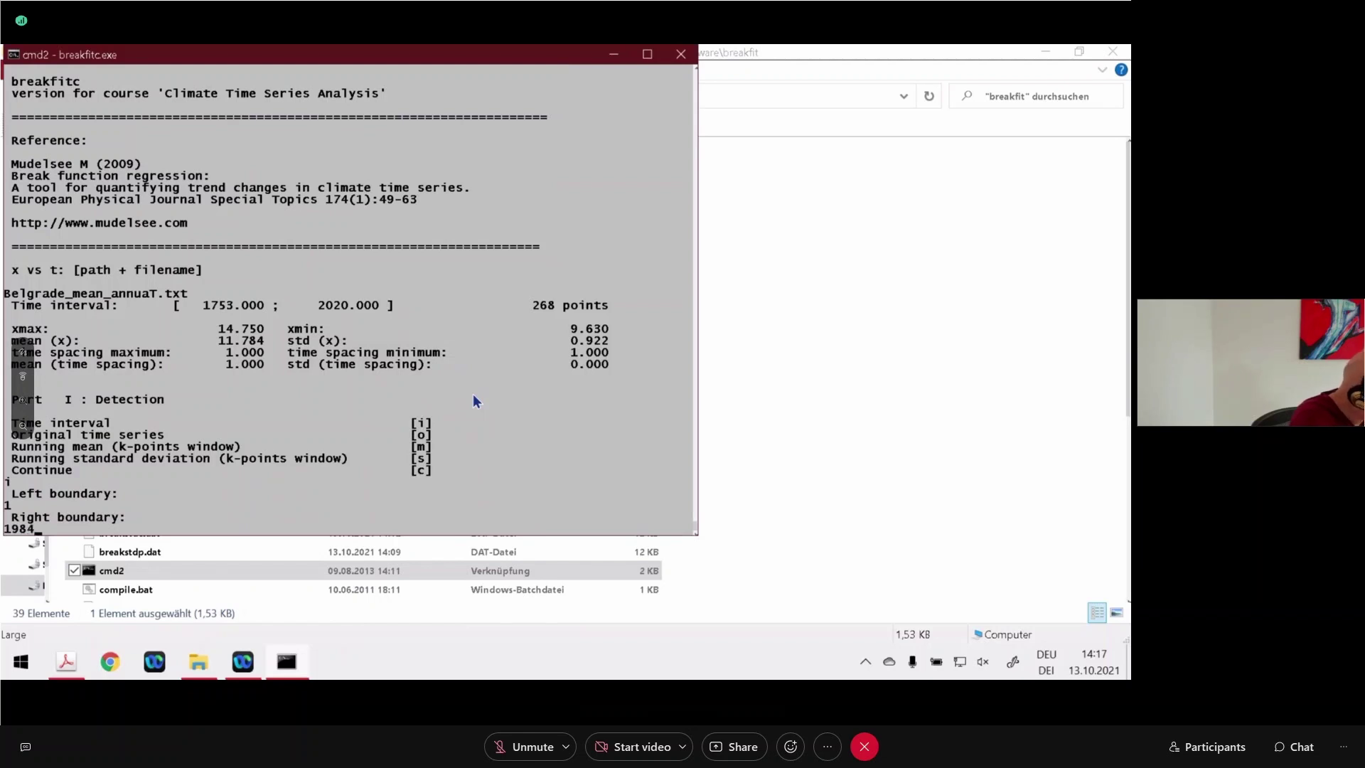
key(Return)
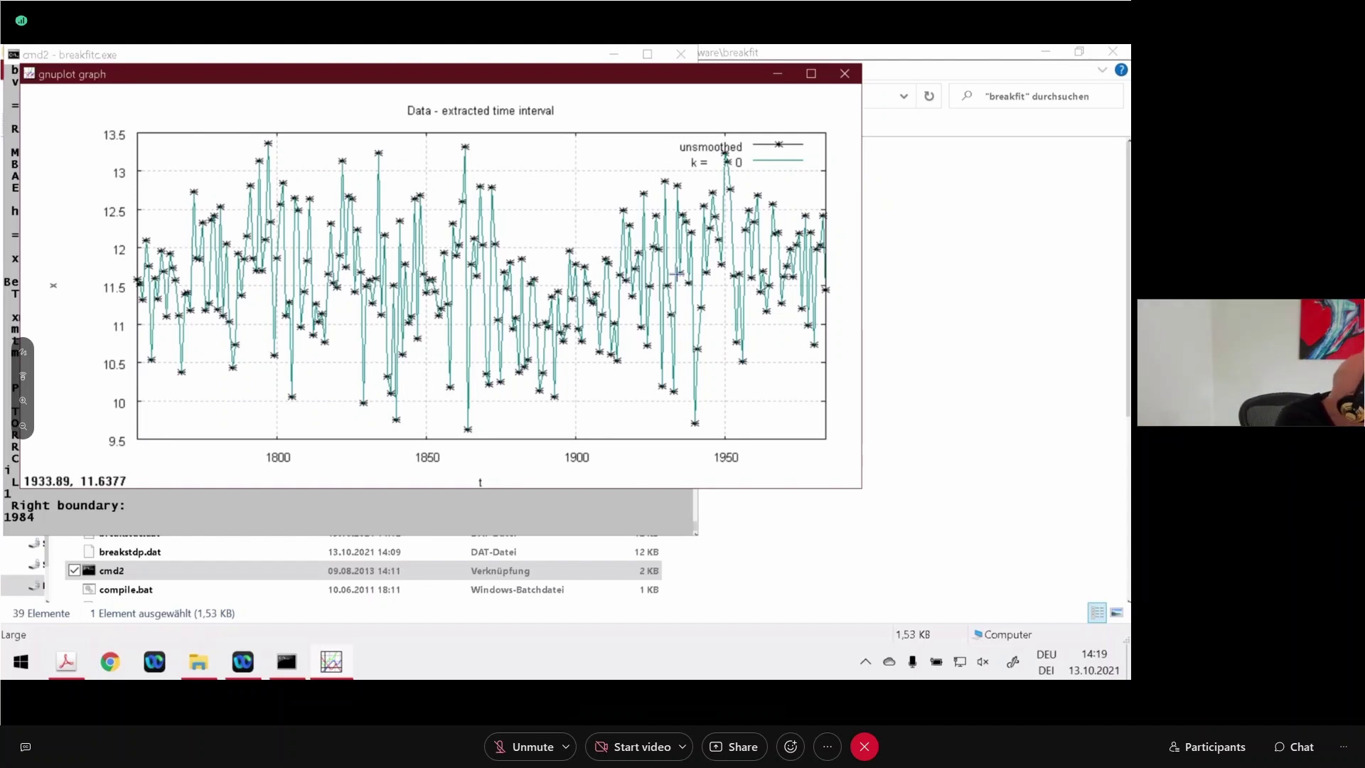
key(q)
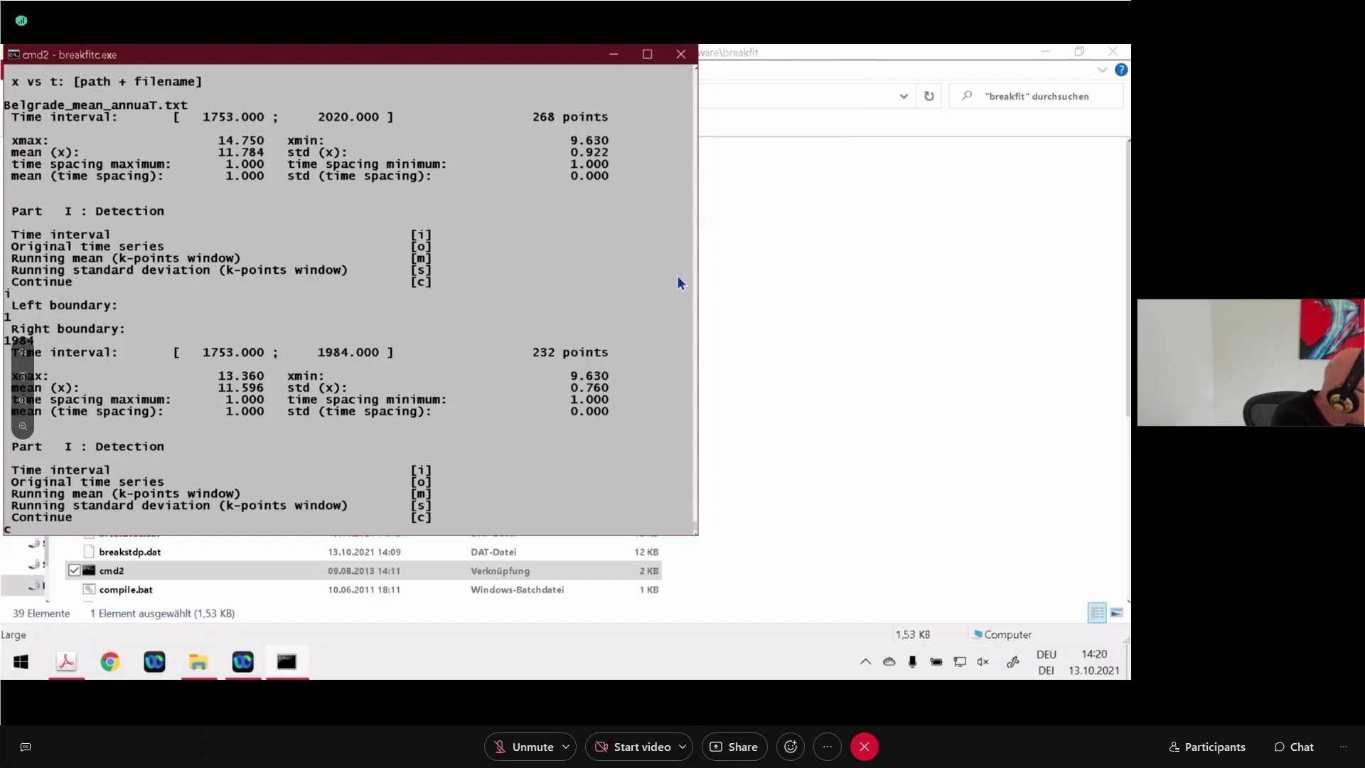
- Continue to the regression part for the extracted interval and prescribe a constant standard deviation of 1
key(Return)
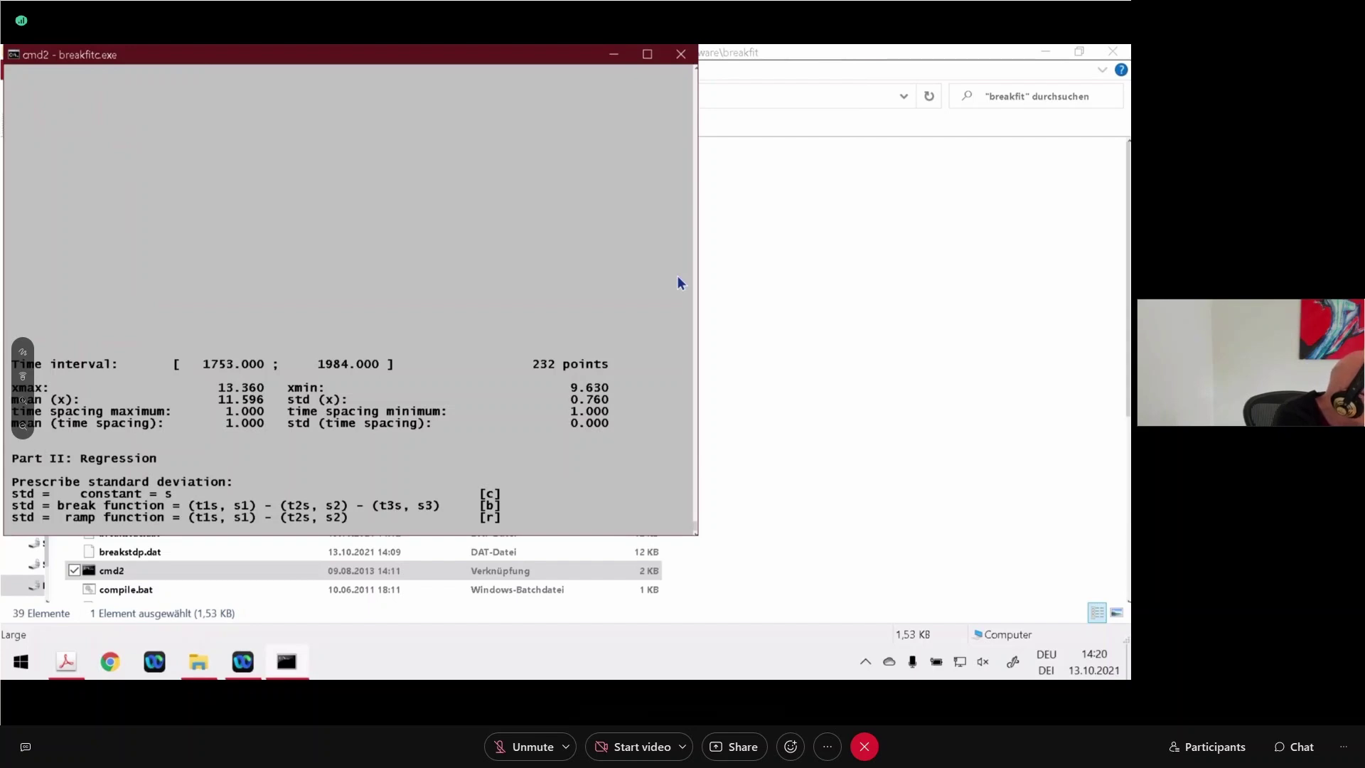
key(Return)
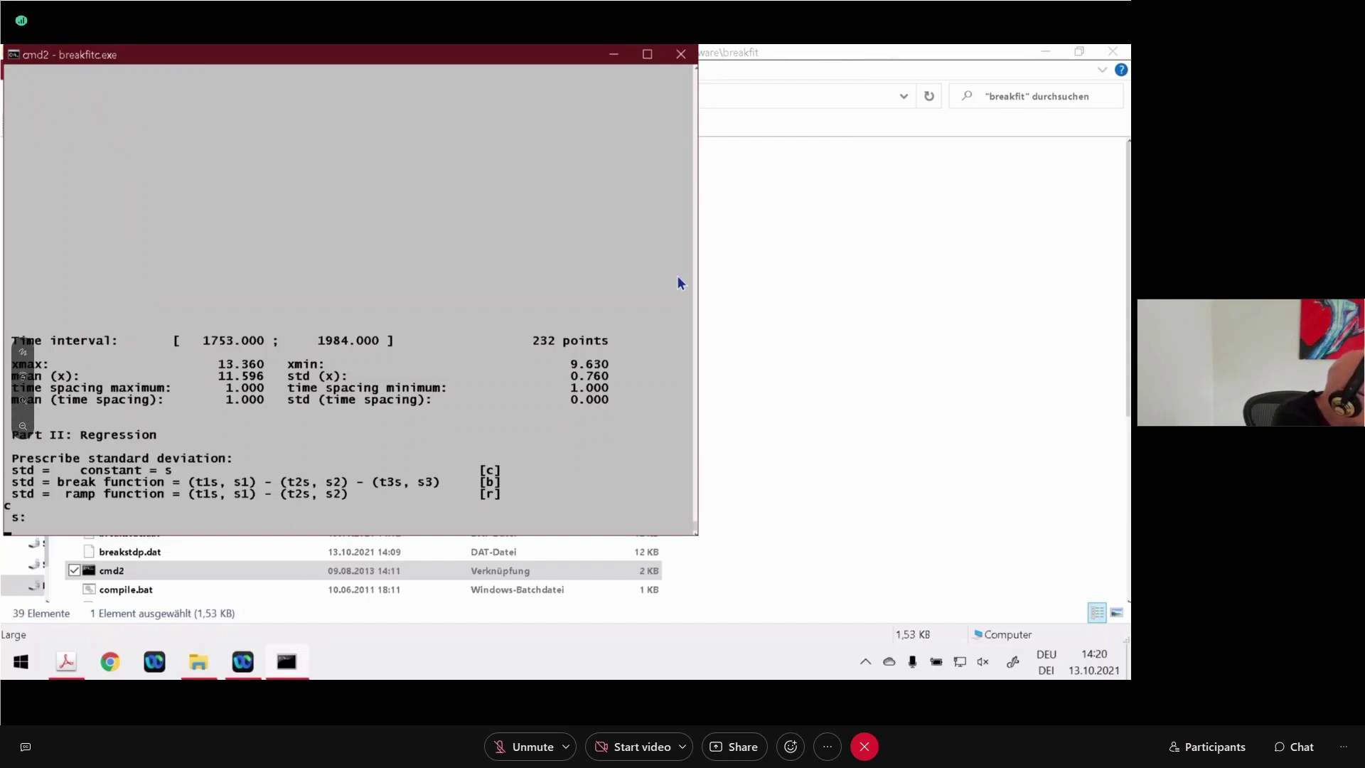
text(1)
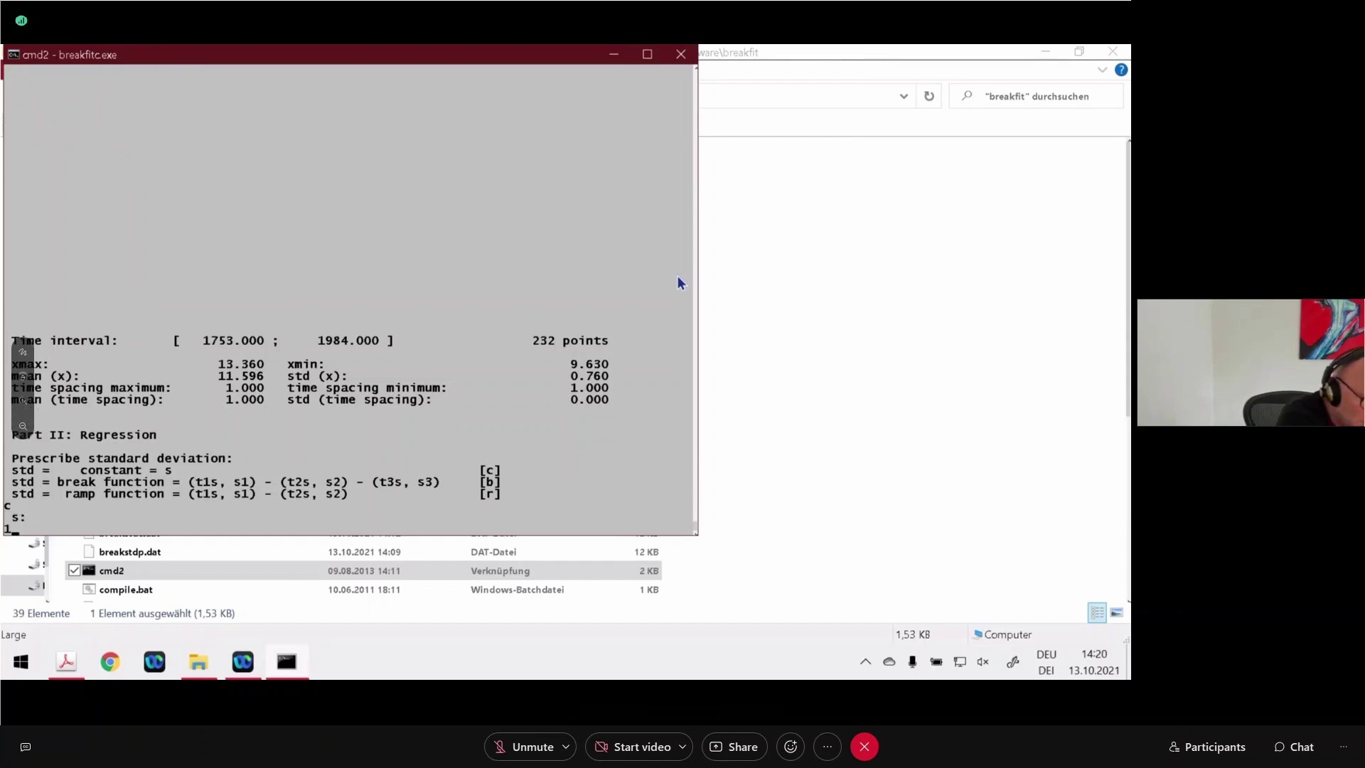
key(Return)
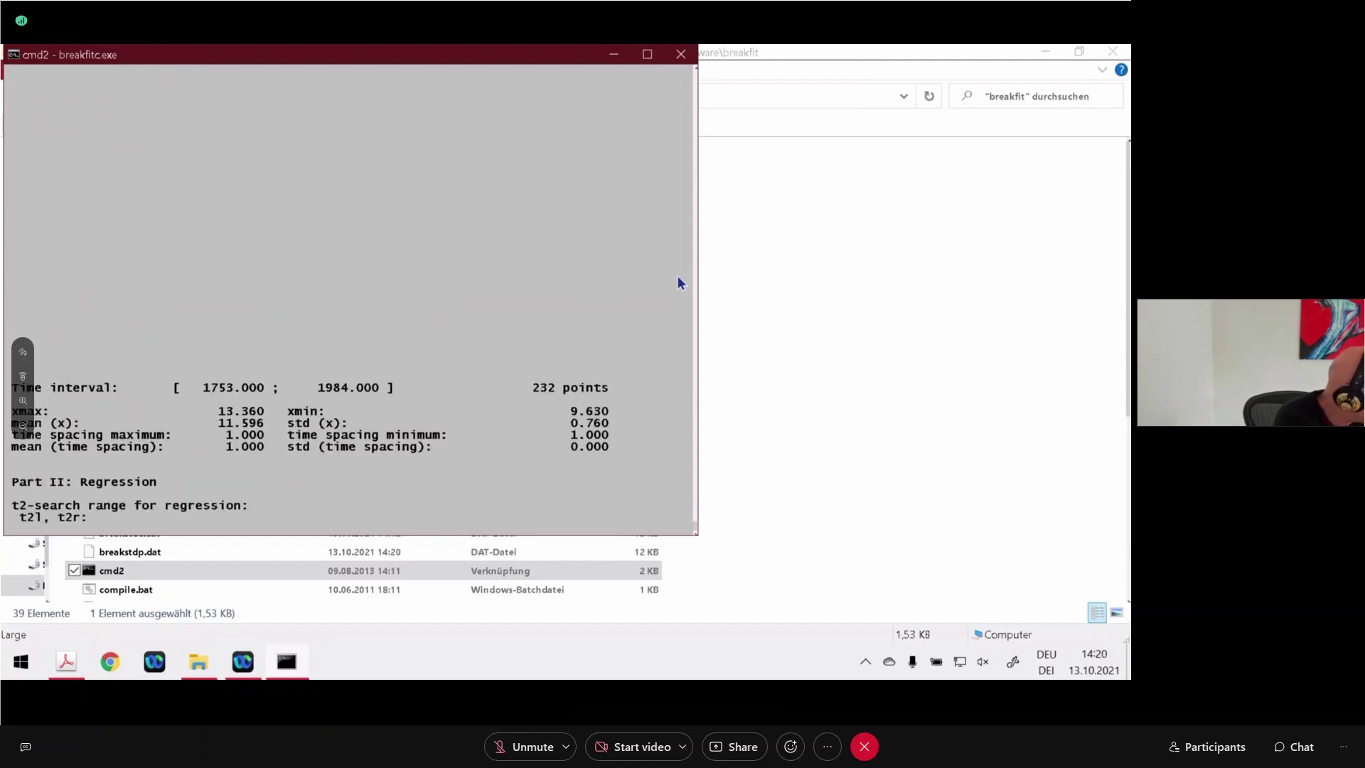
text(1)
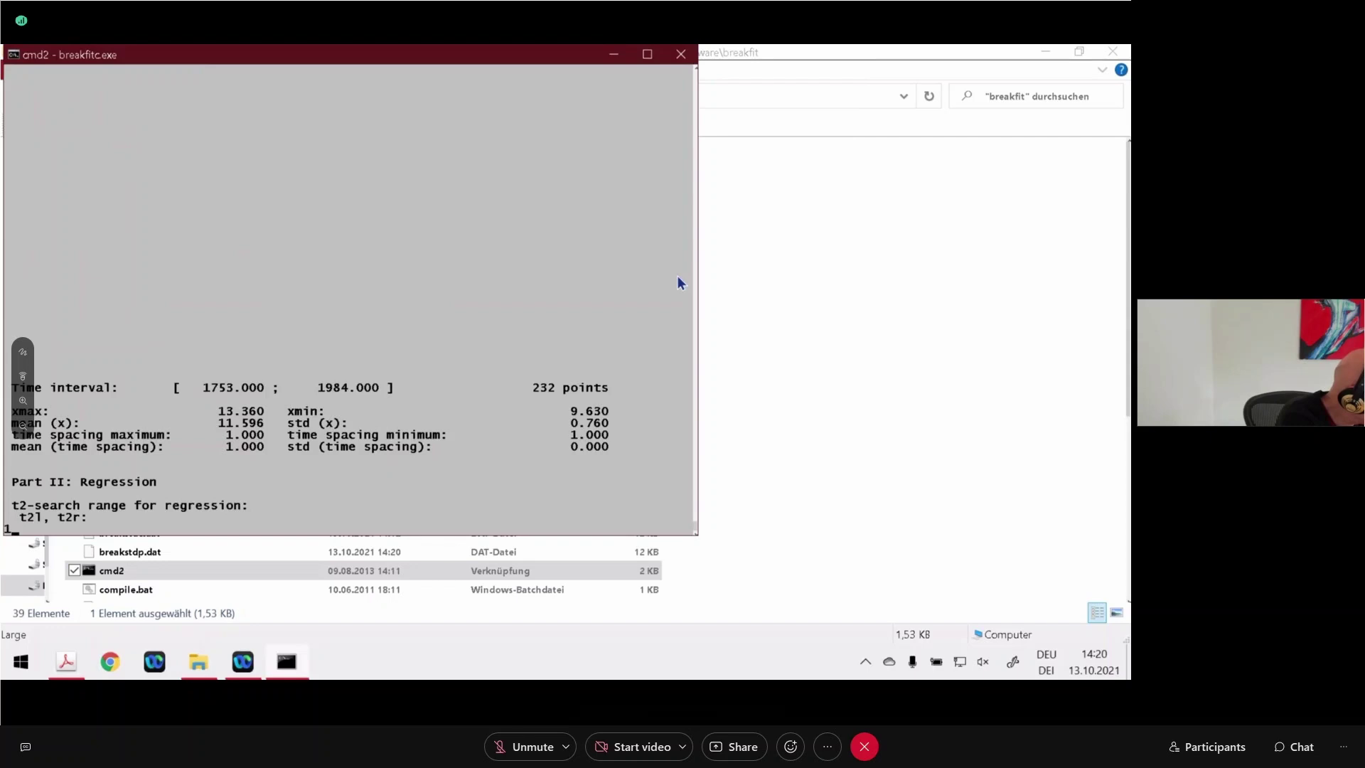
text(,111111111111111111111)
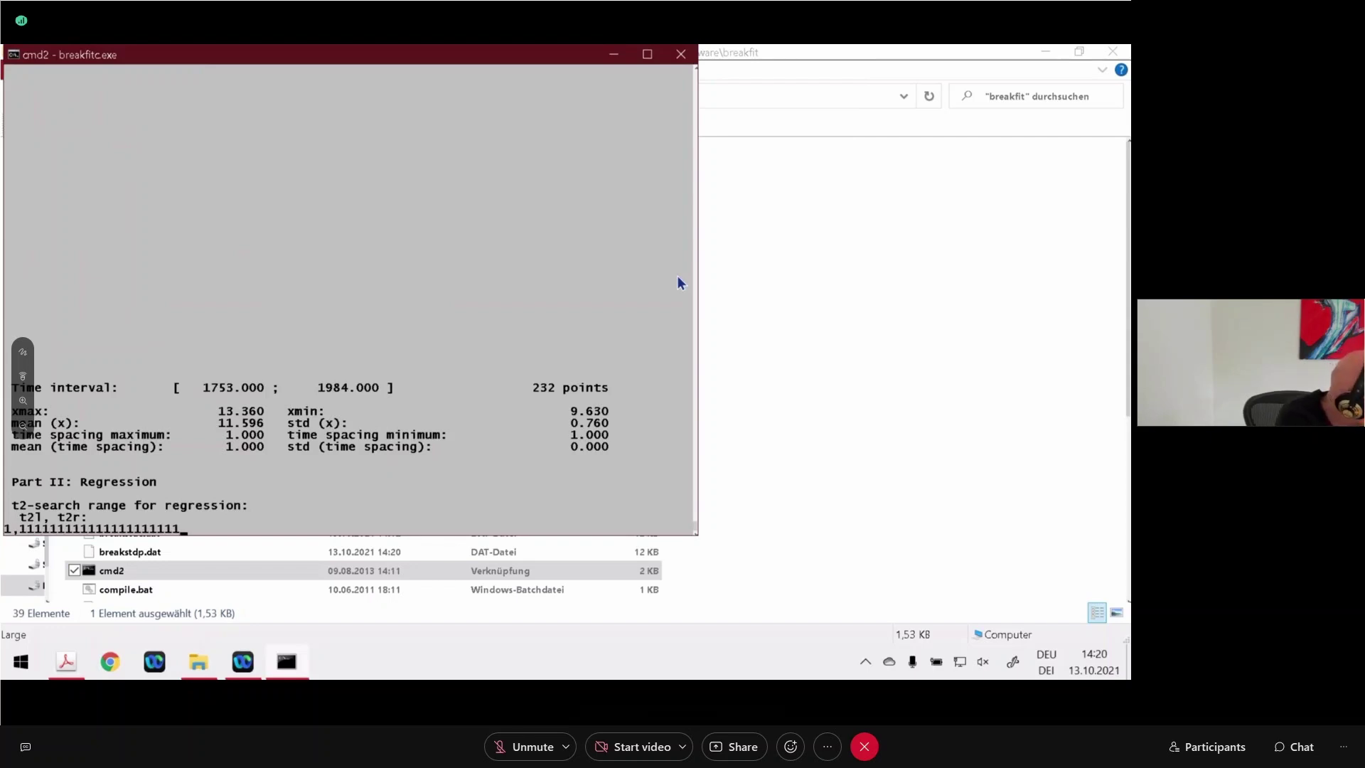
key(Return)
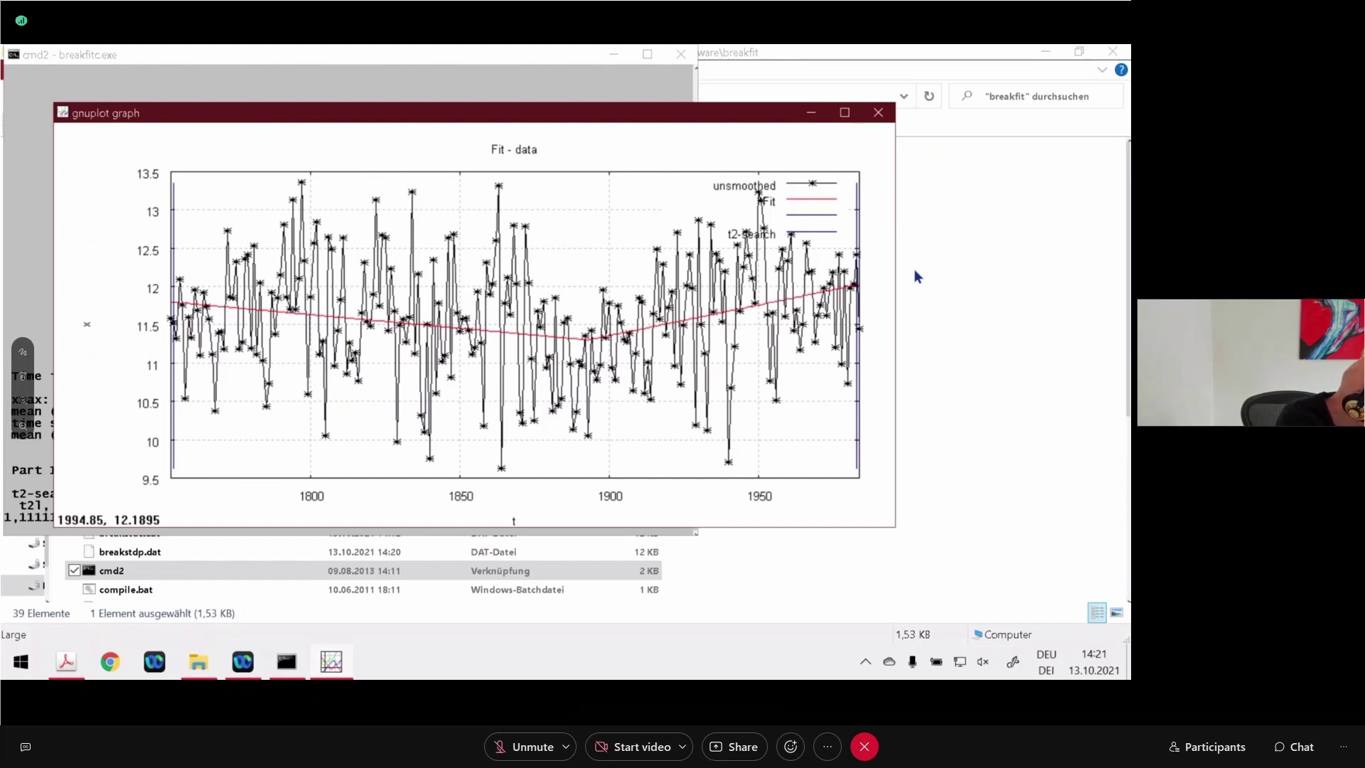
key(Return)
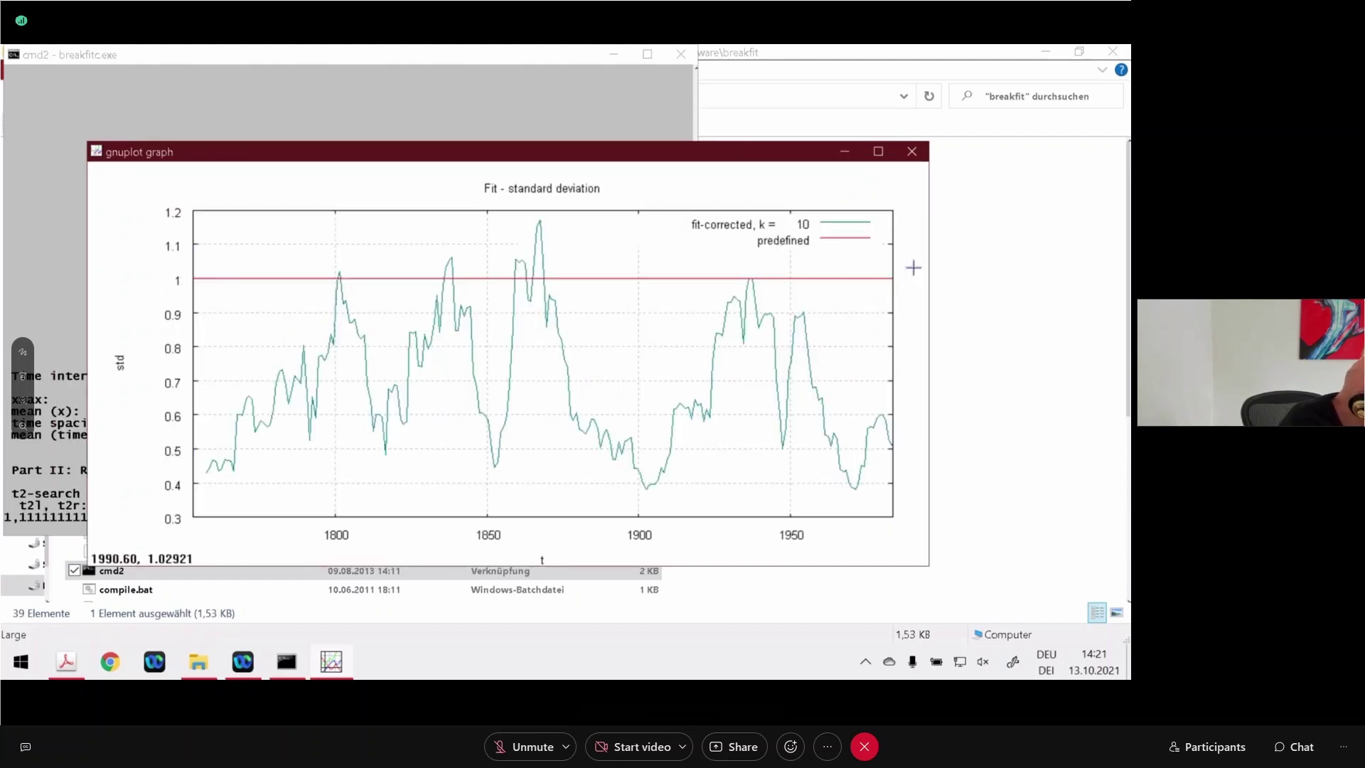
key(q)
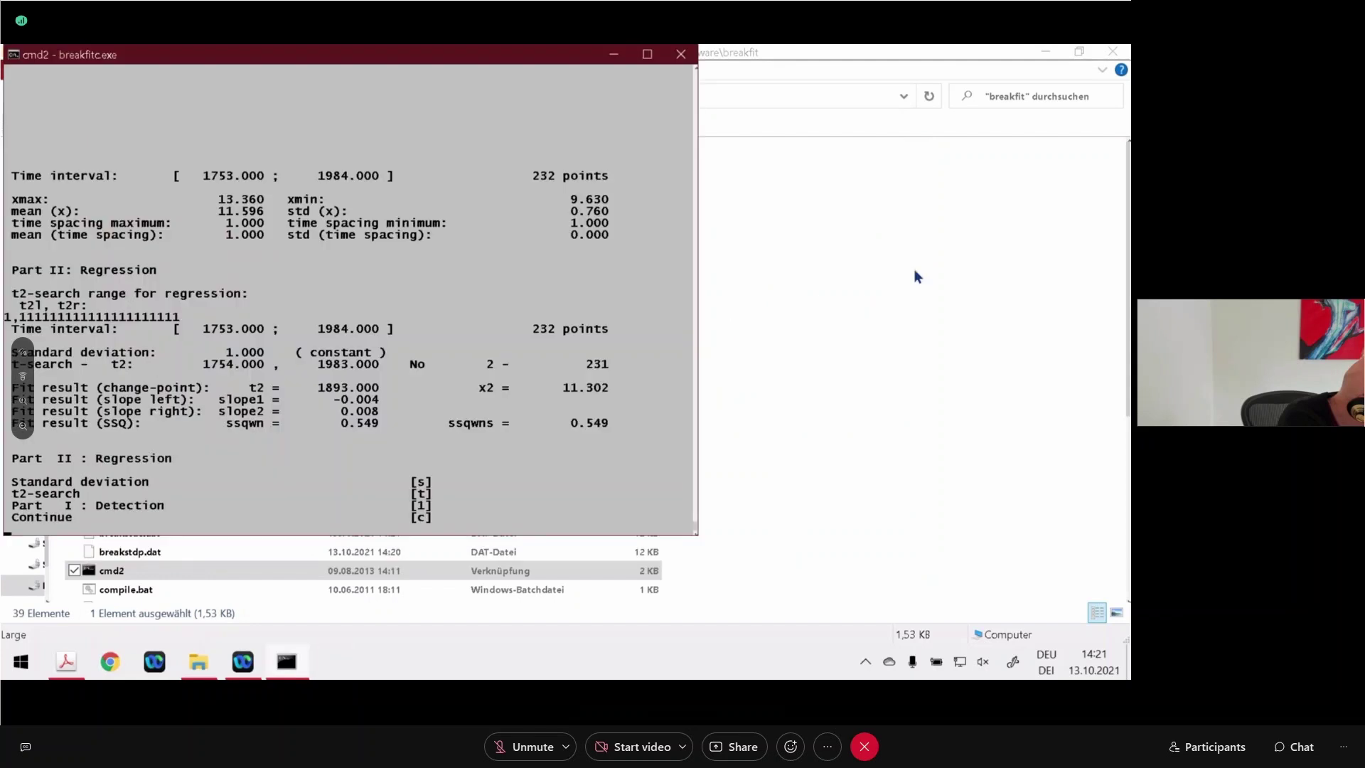
- Continue to the residual diagnostics and go through the residual histogram, normal probability plot and weighted residual plots, closing each
text(c)
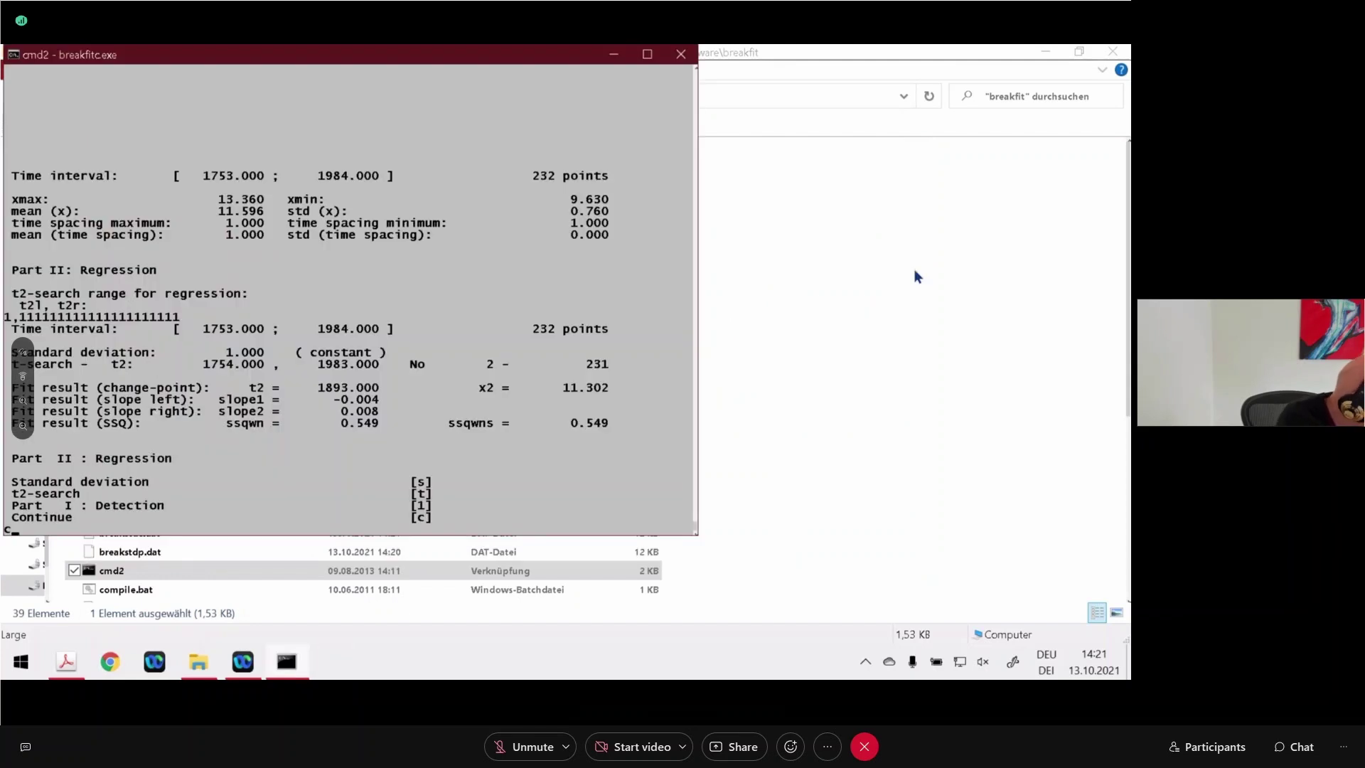
key(Return)
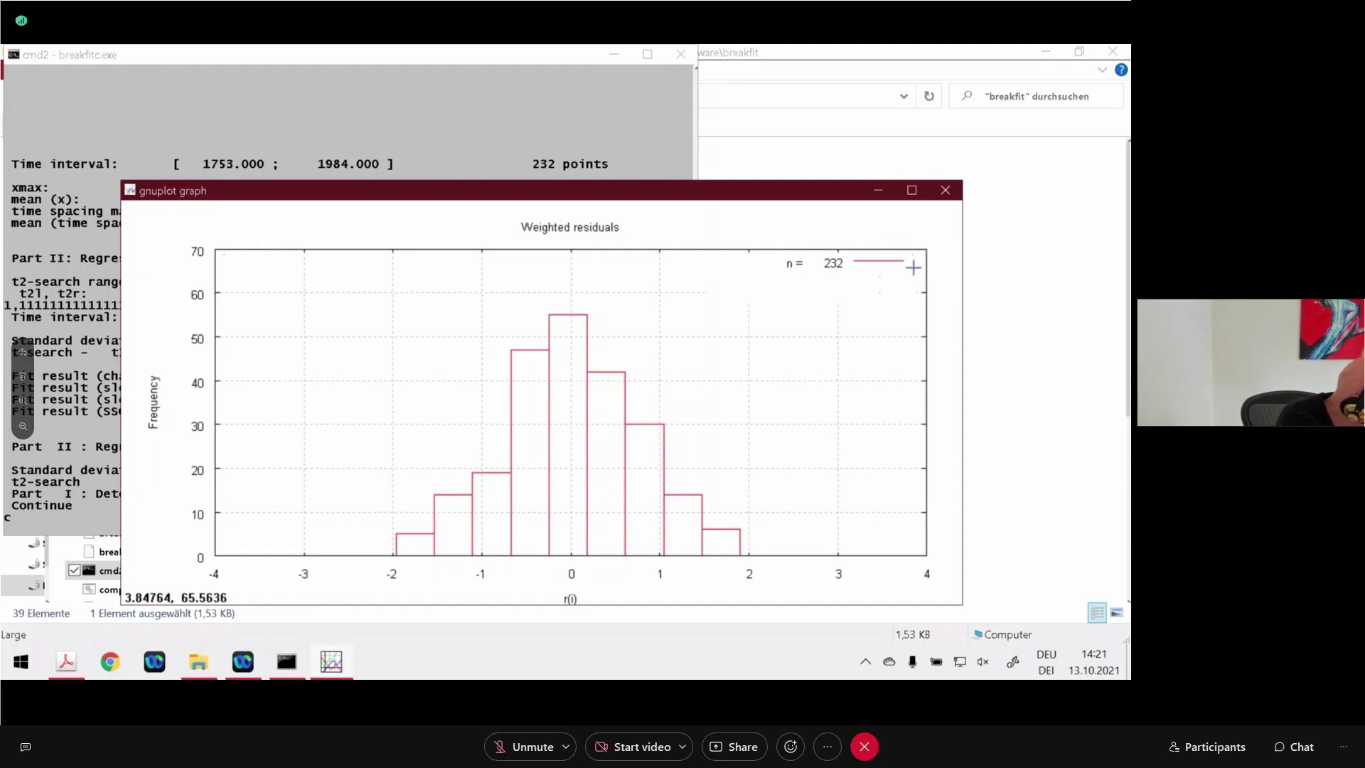
key(q)
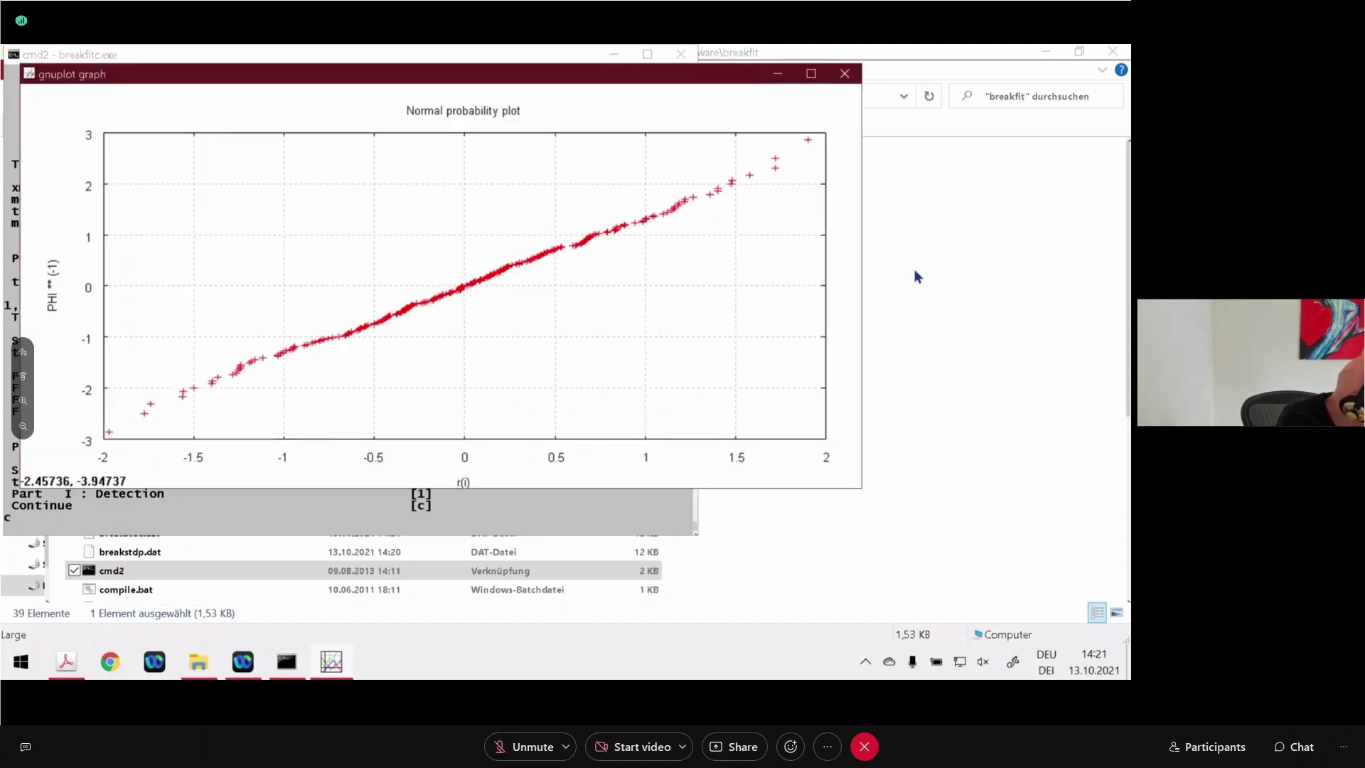
key(Return)
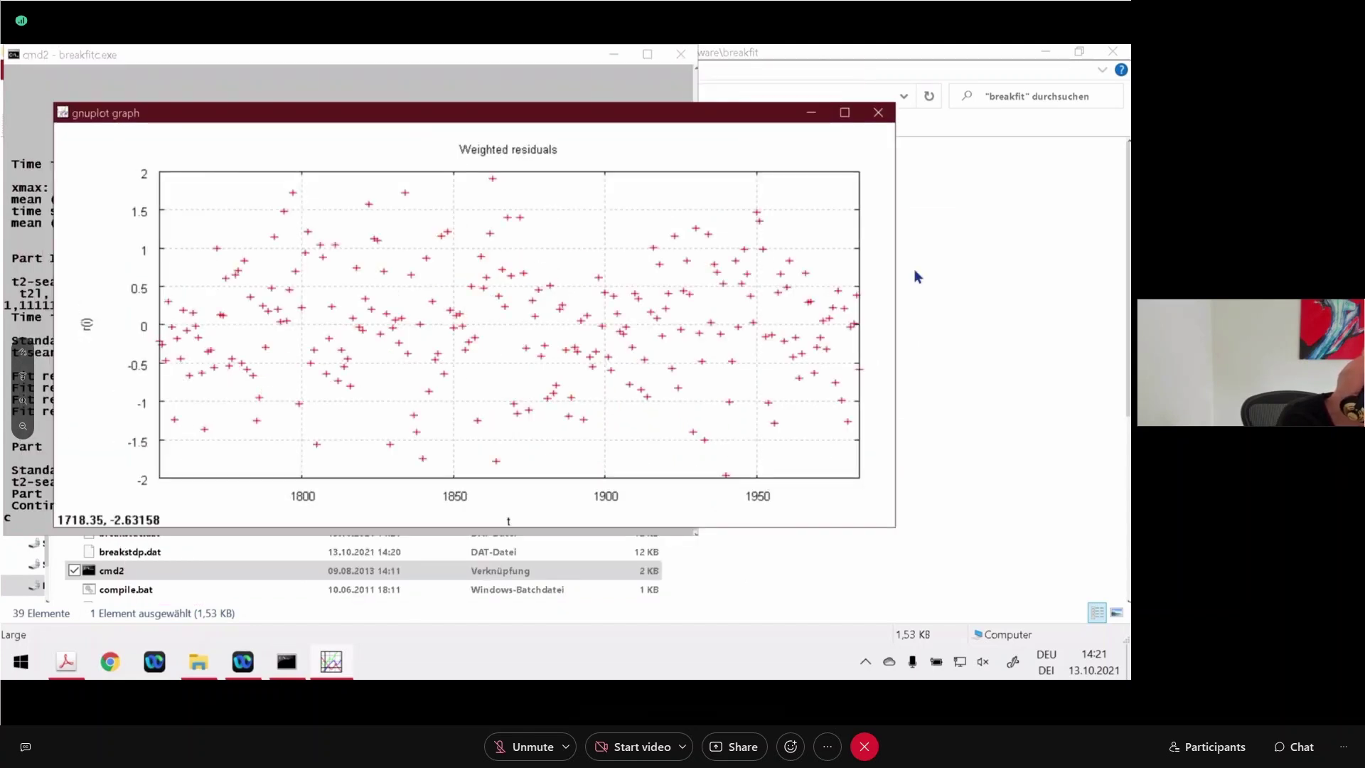
key(Return)
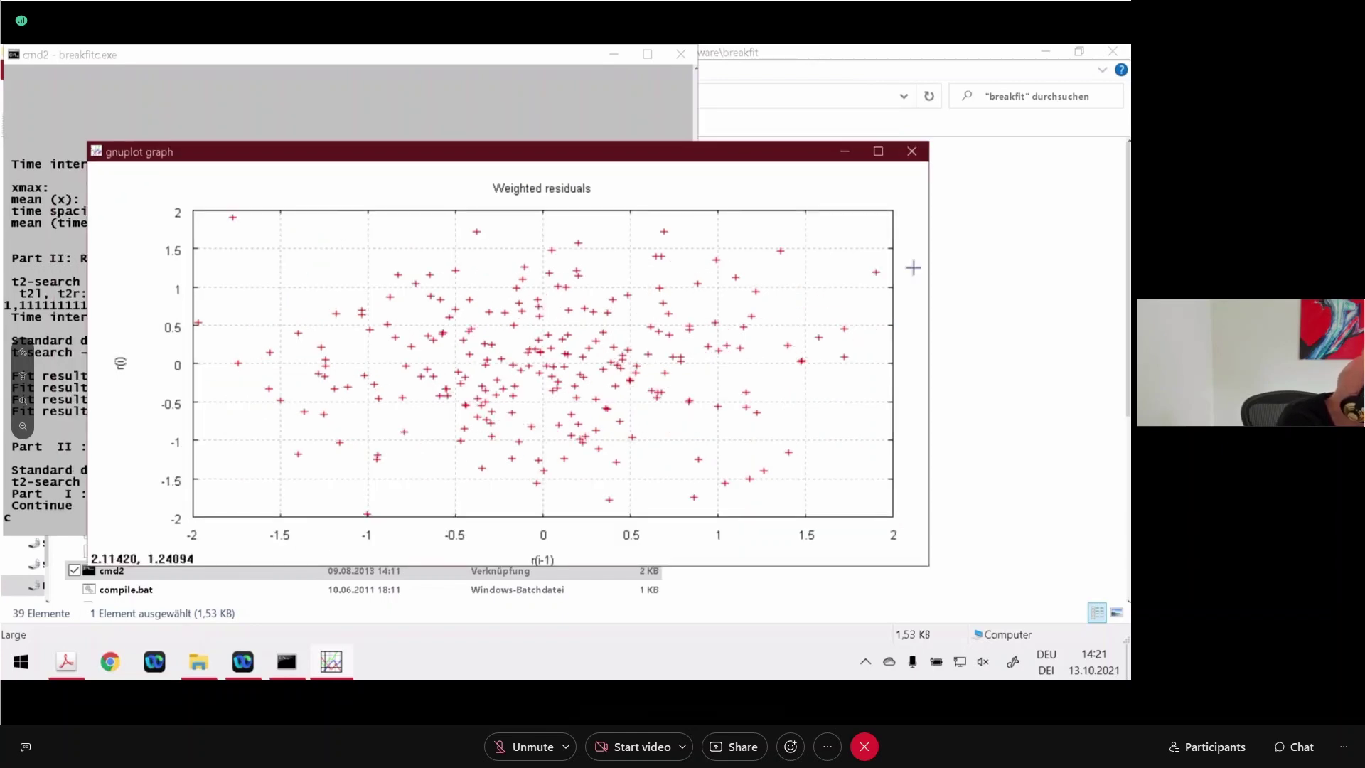
key(Return)
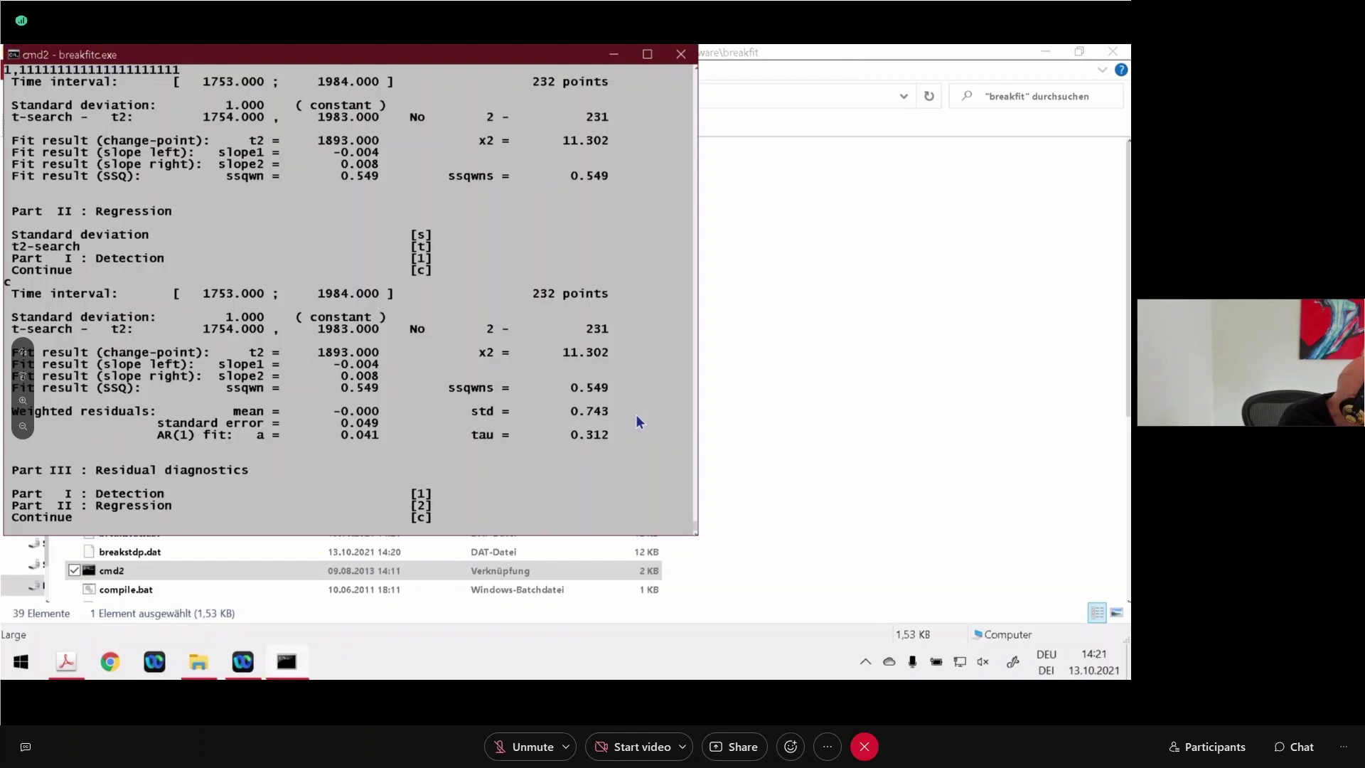
- Continue to bootstrap resampling and run the block bootstrap with the suggested block length unchanged and B = 2000
text(c)
key(Return)
text(b)
key(Return)
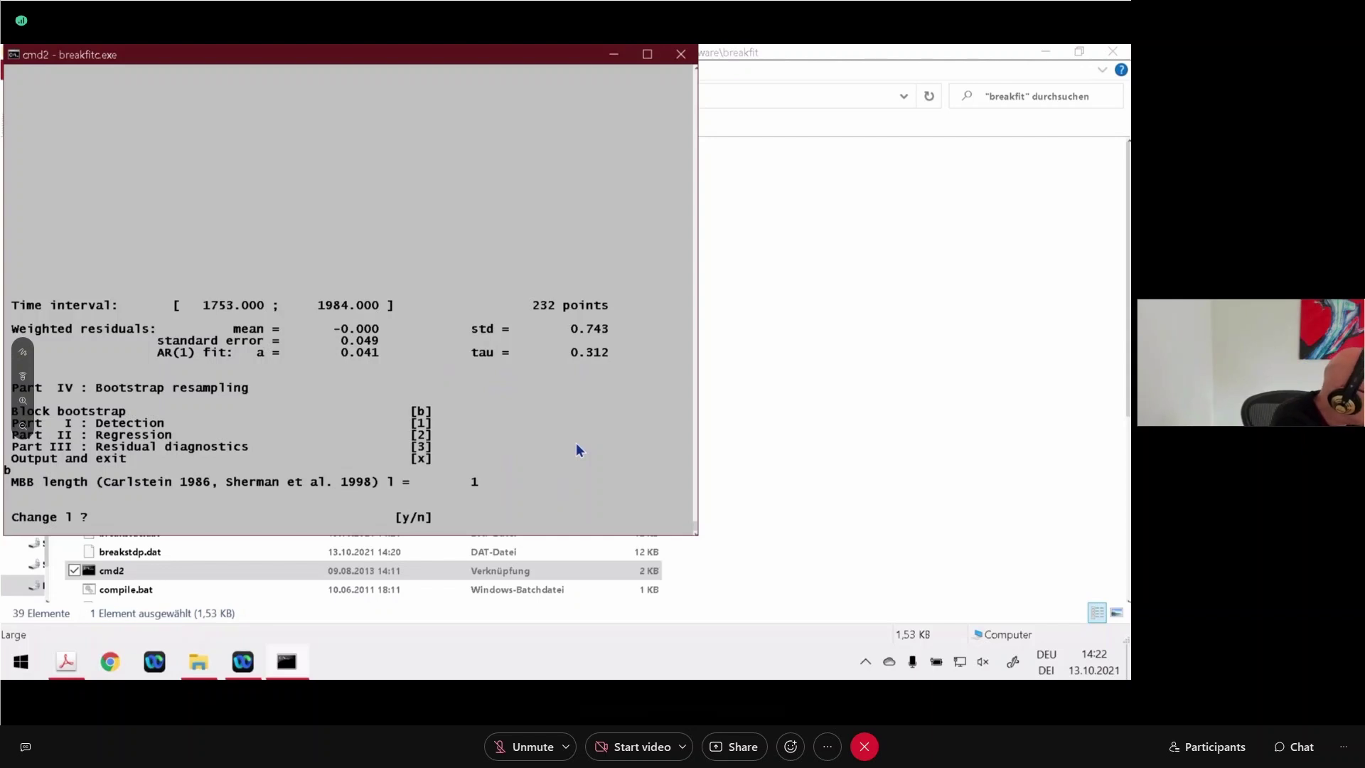
text(n)
key(Return)
text(2000)
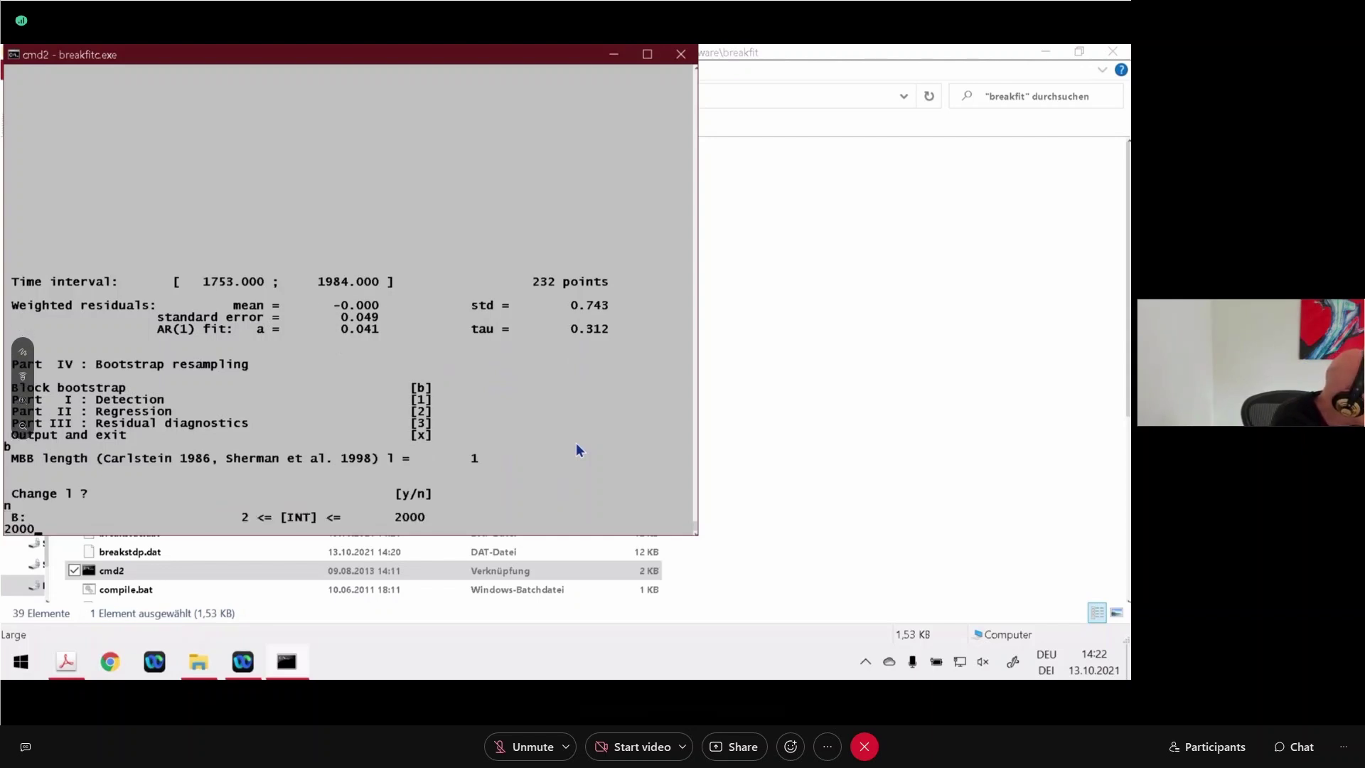
key(Return)
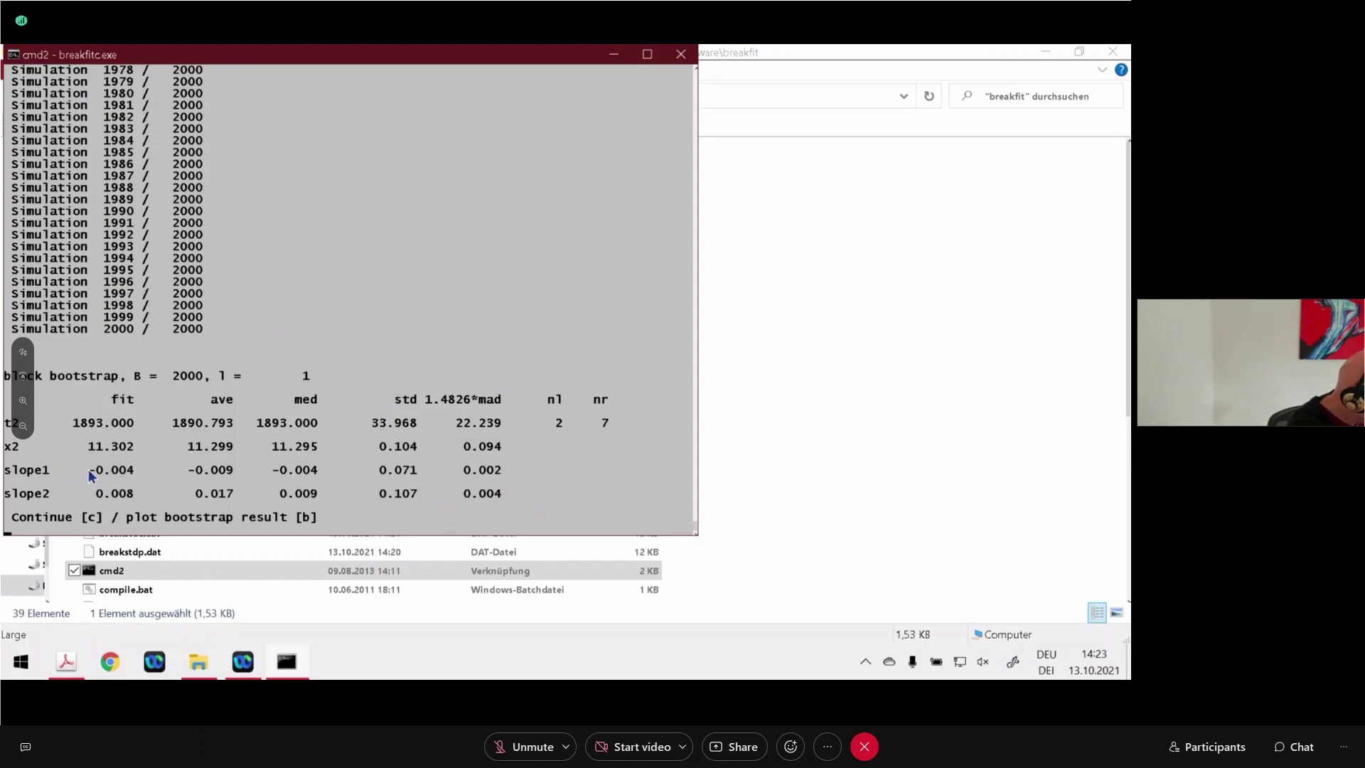
- Examine the fitted slope1 and slope2 values and slope1's error estimates in the bootstrap result table
drag(90, 466, 128, 501)
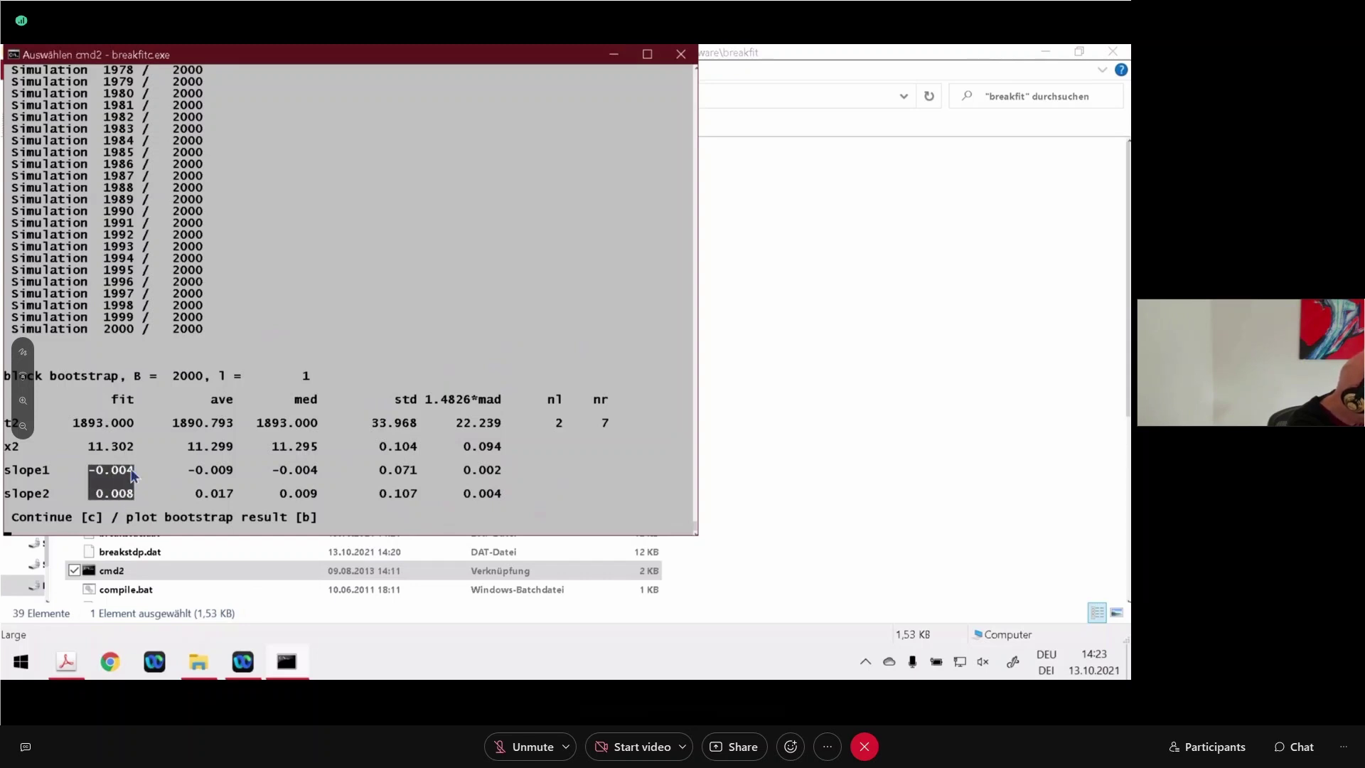
click(132, 473)
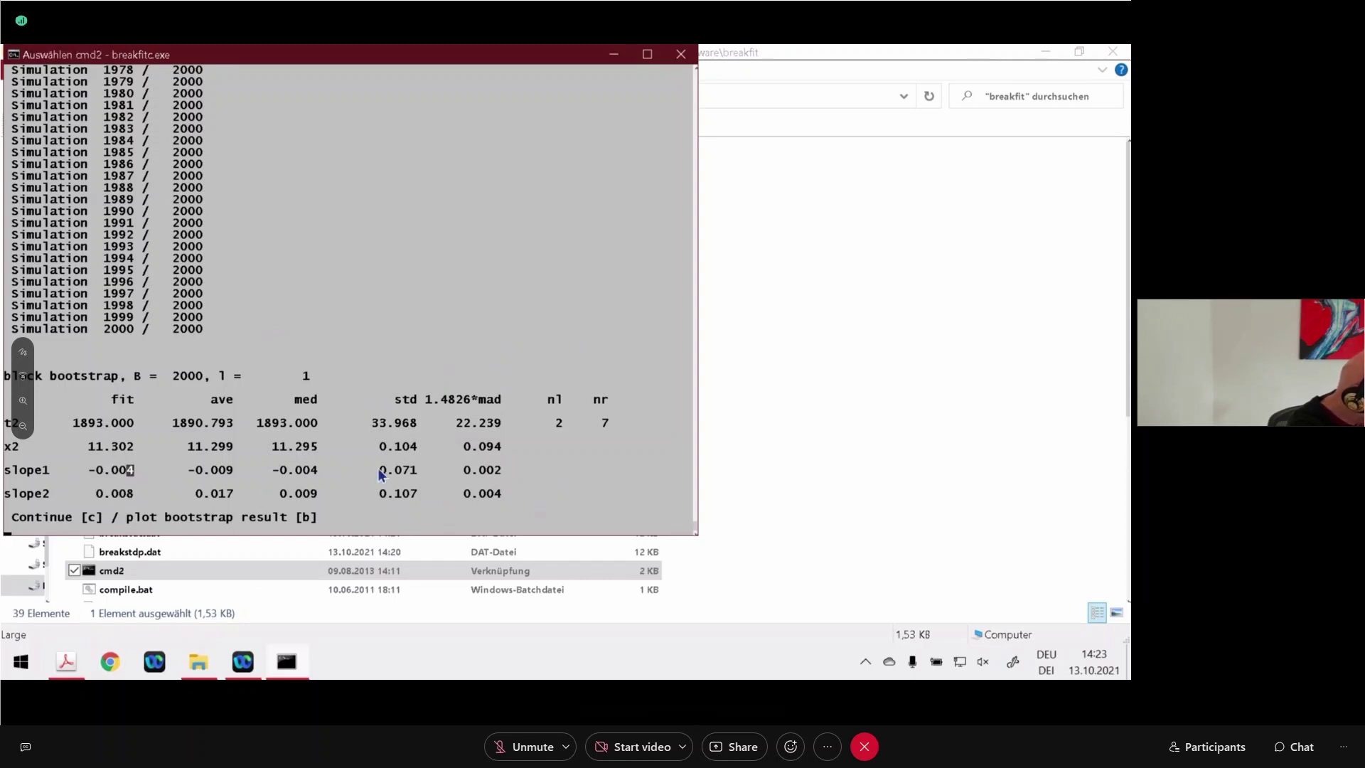
drag(372, 470, 491, 472)
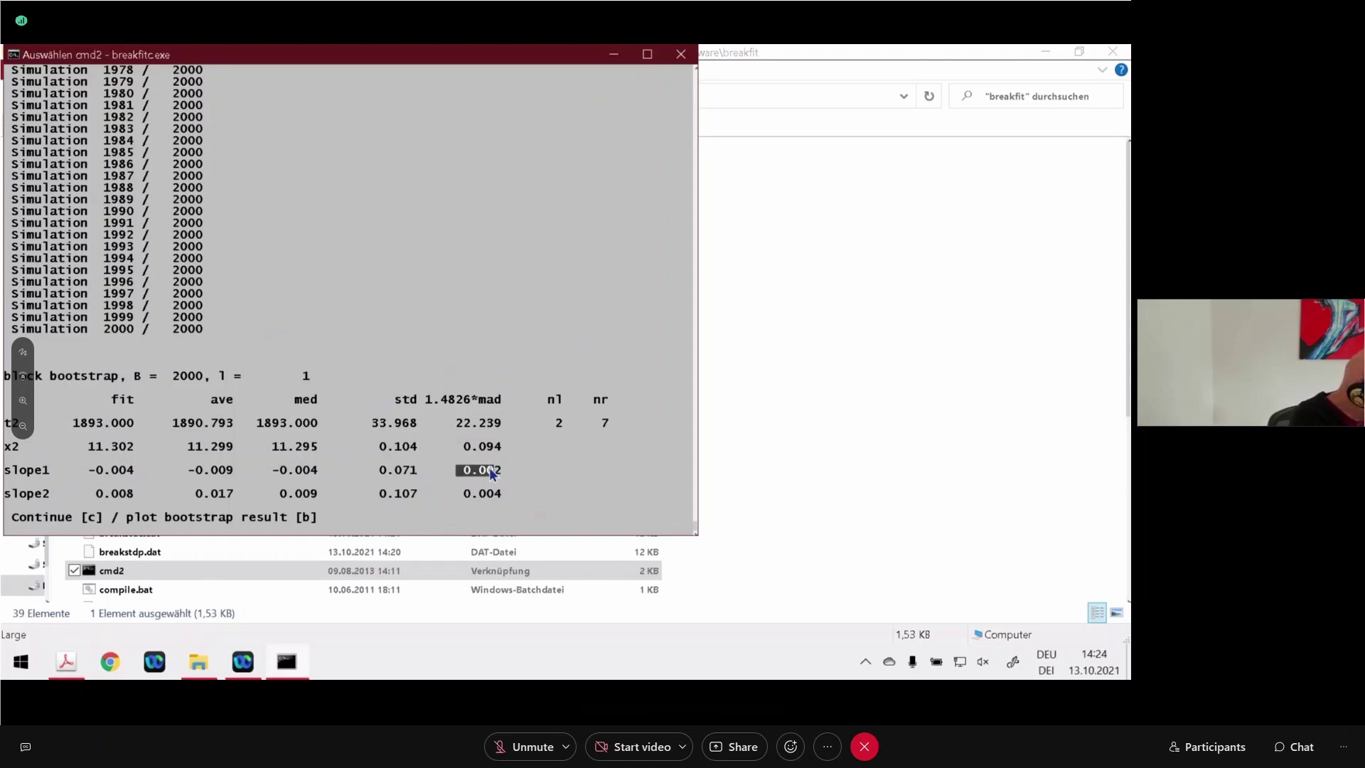
click(437, 471)
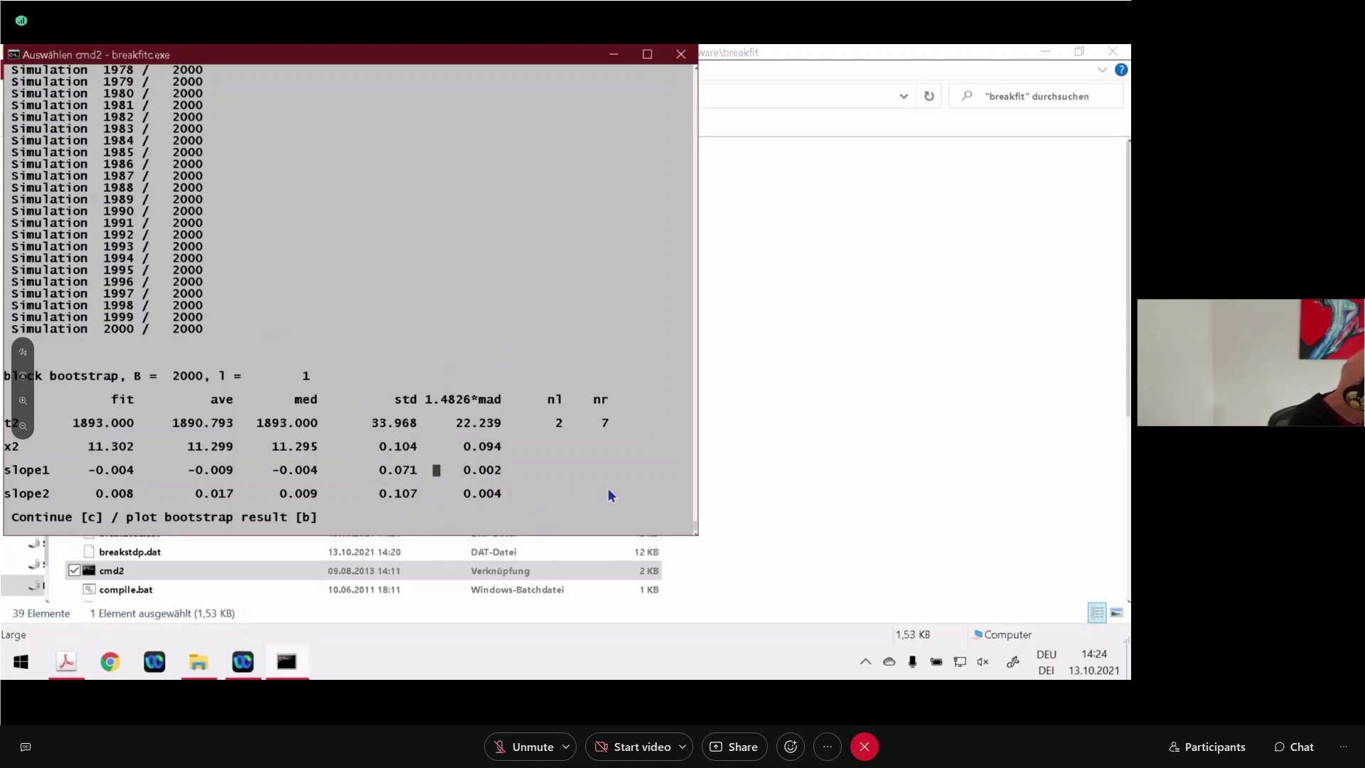
- Plot the bootstrap result with slope1 as variable 1 and no second variable
text(c)
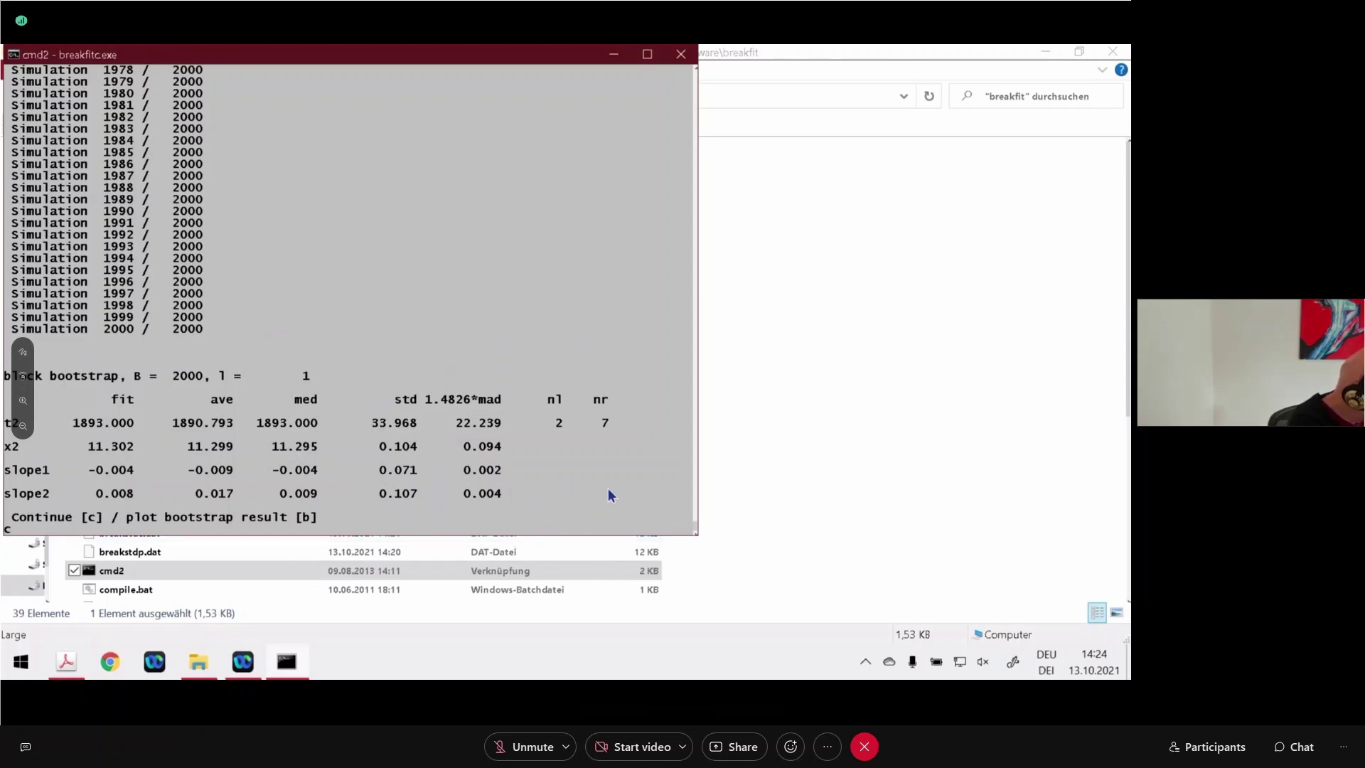
key(BackSpace)
text(b)
key(Return)
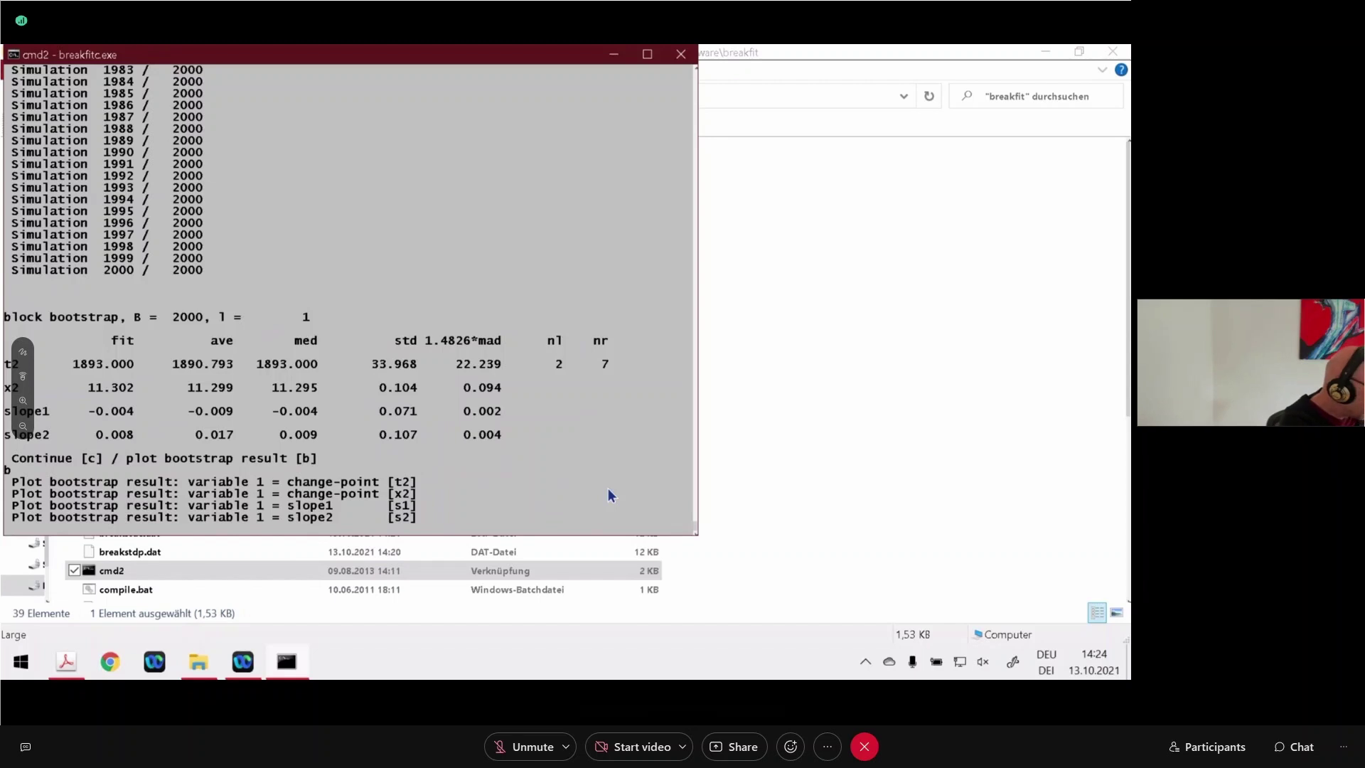
text(s1)
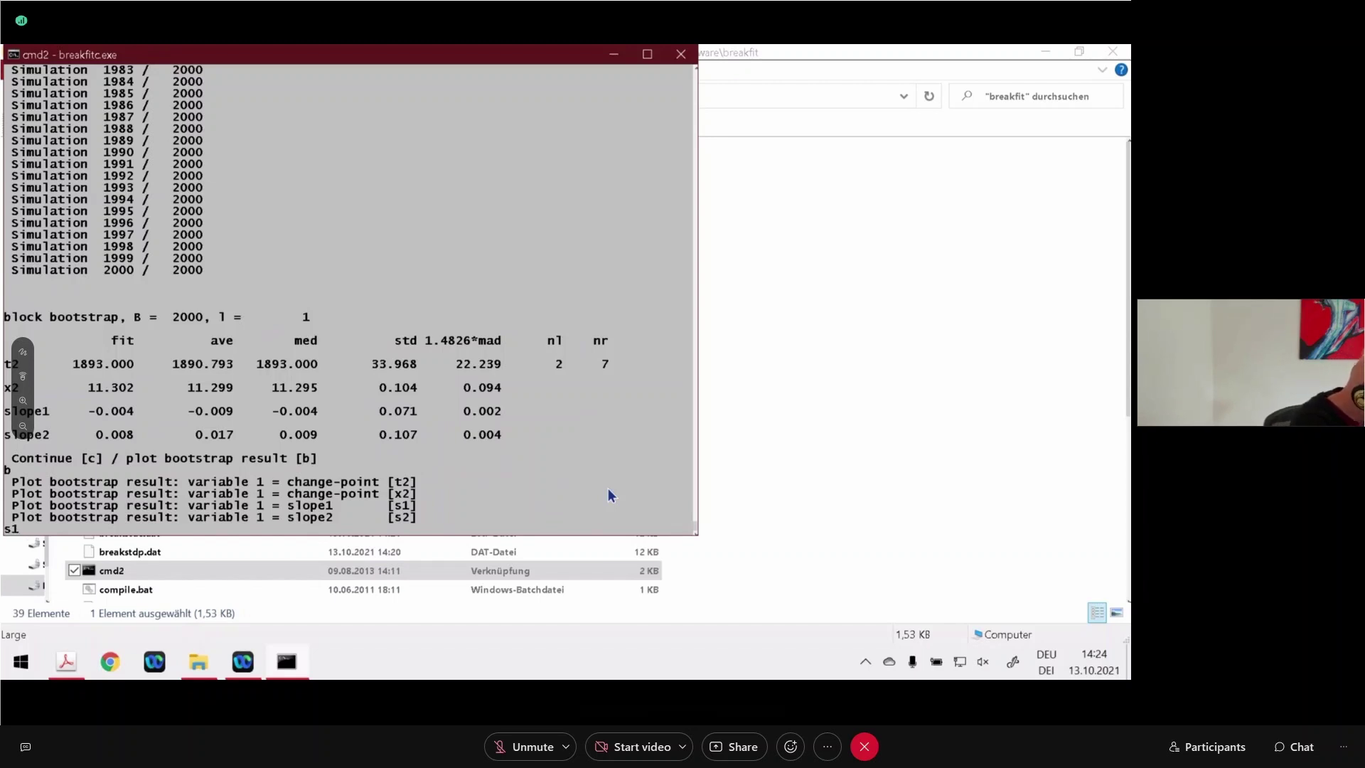
key(Return)
text(no)
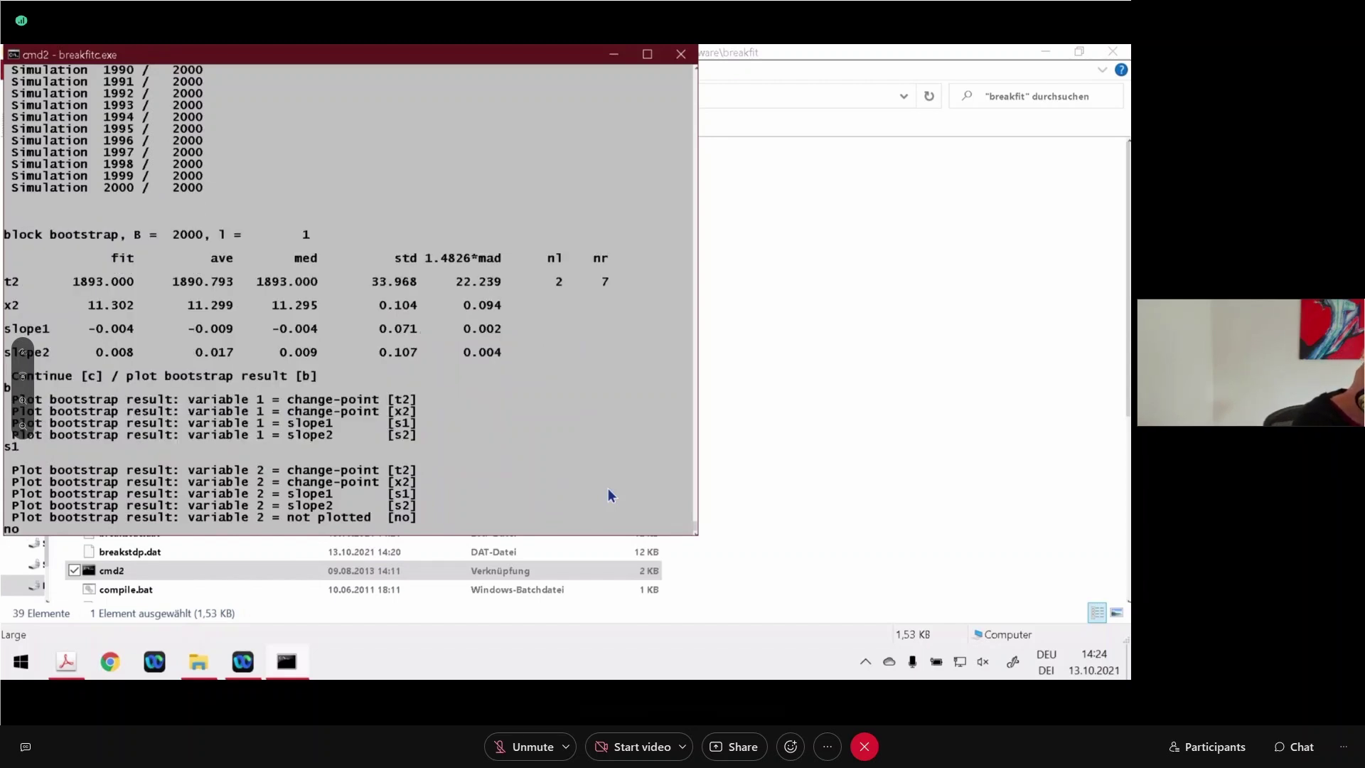
key(Return)
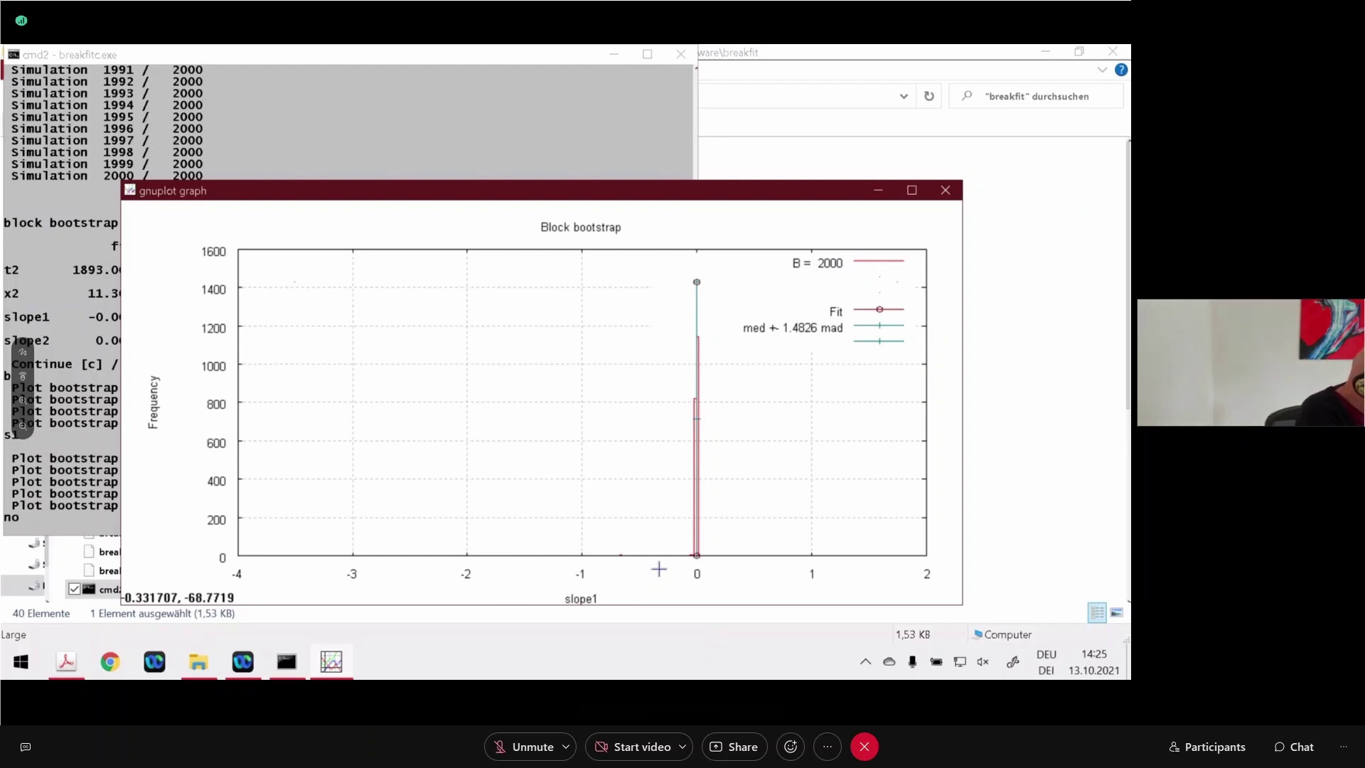
- Close the slope1 histogram, plot the bootstrap result for slope2 with no second variable, and close that plot
text(qb)
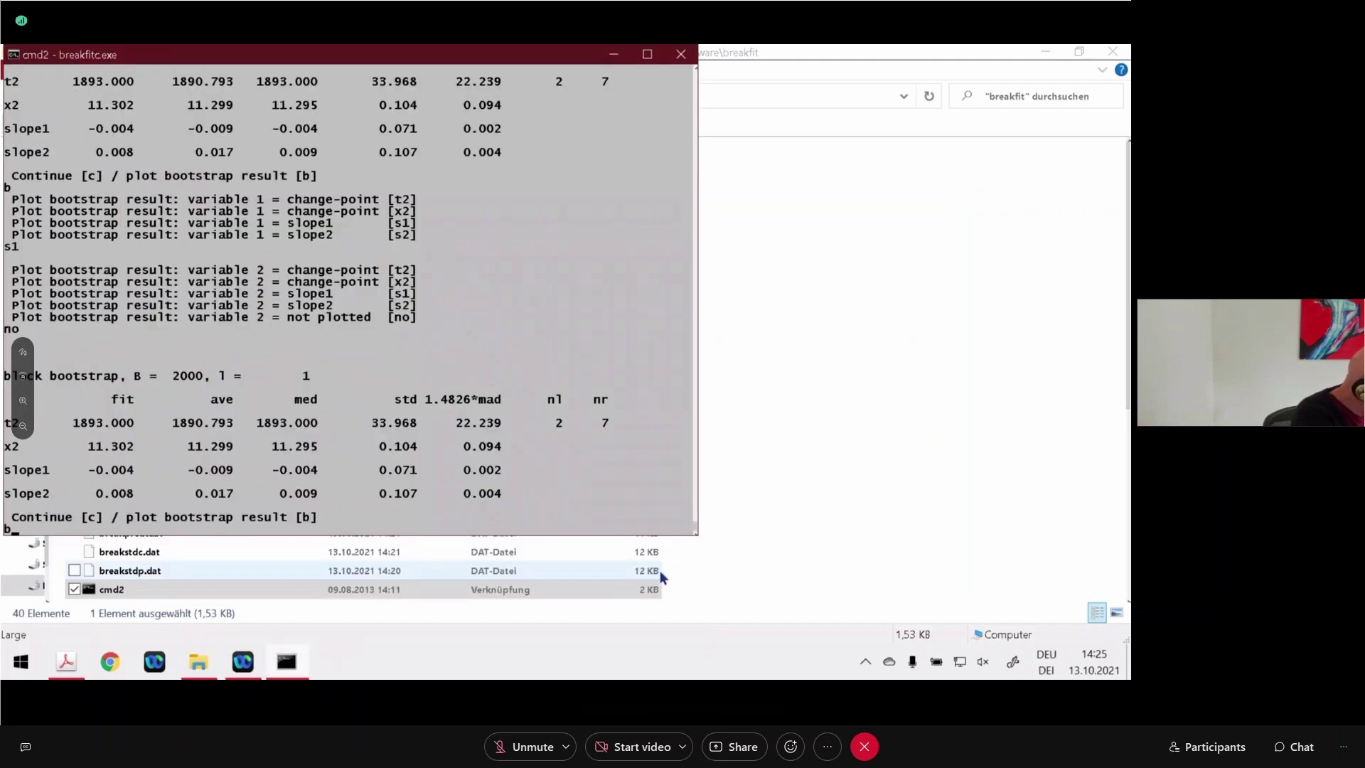
key(Return)
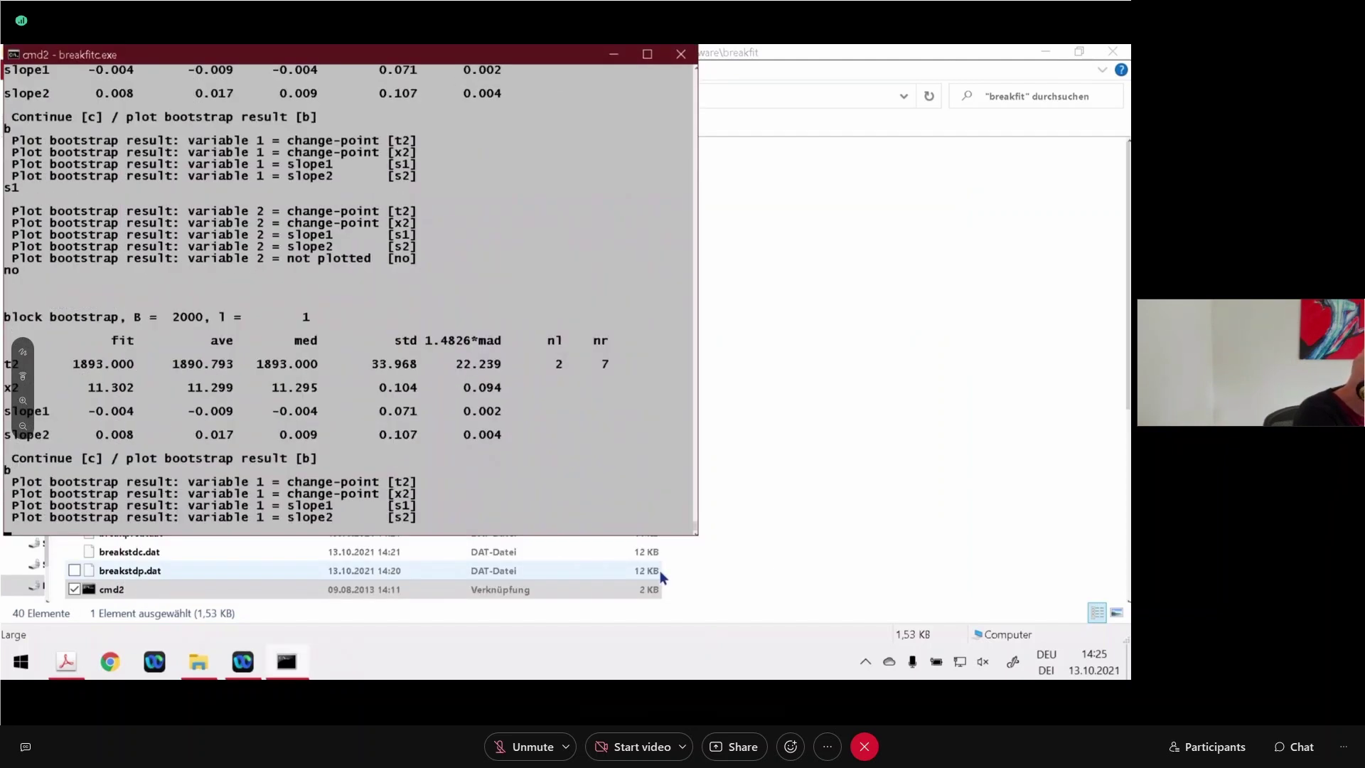
text(s2)
key(Return)
text(no)
key(Return)
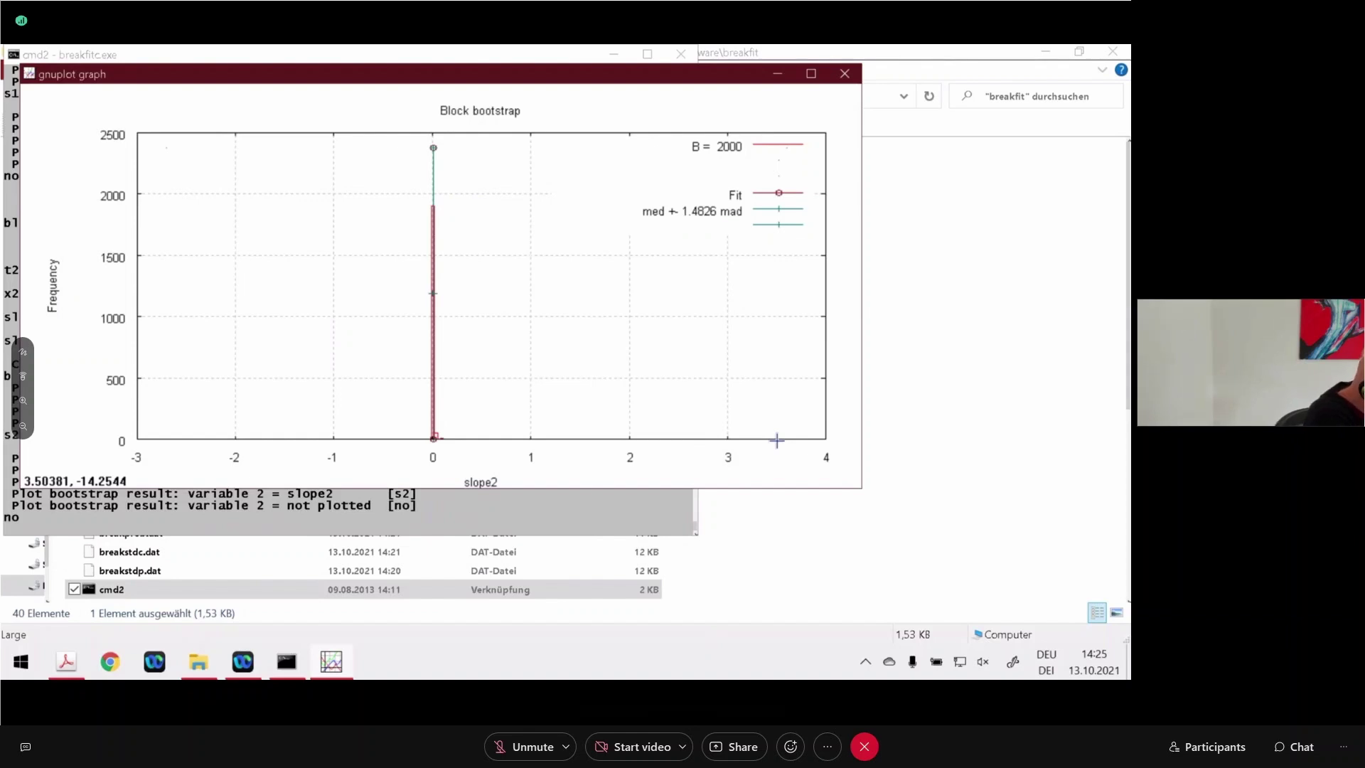
key(q)
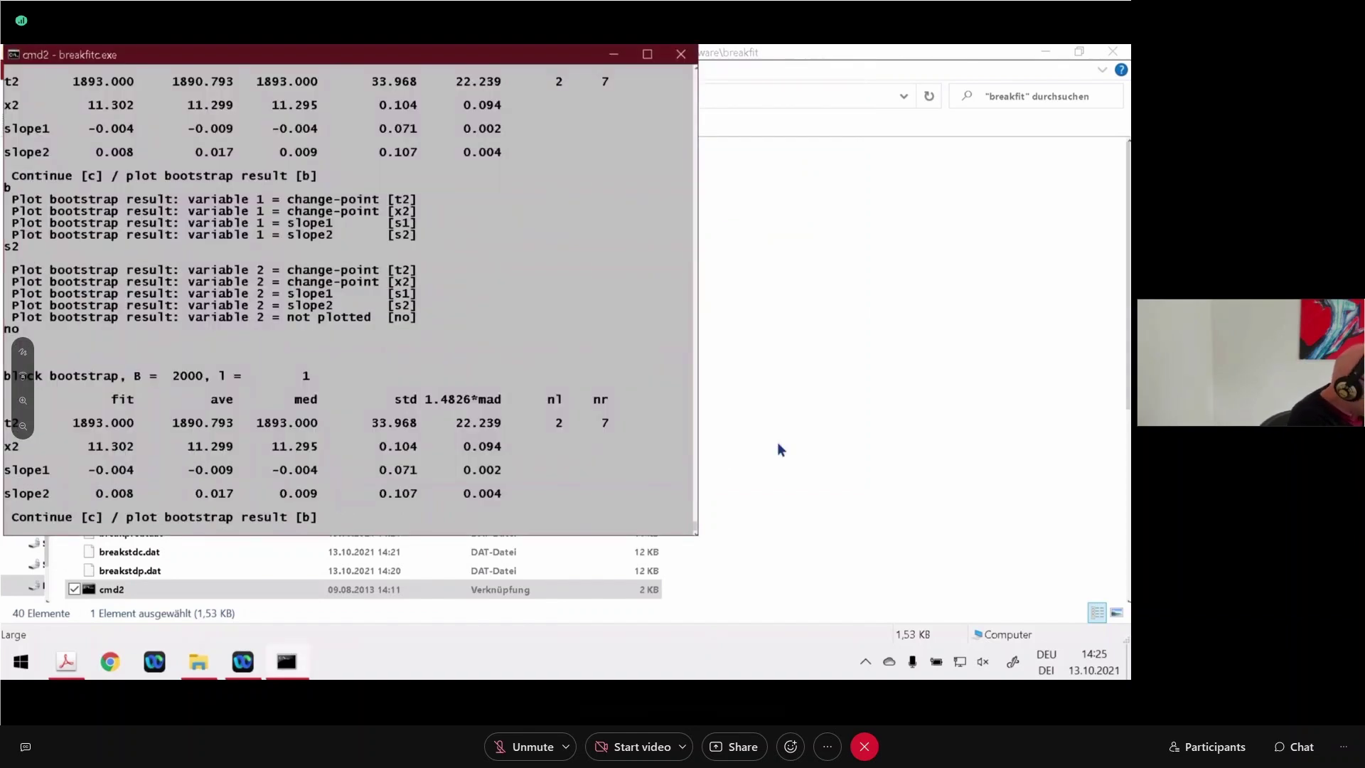
- Continue past the bootstrap plots, write the output files and exit breakfitc
text(c)
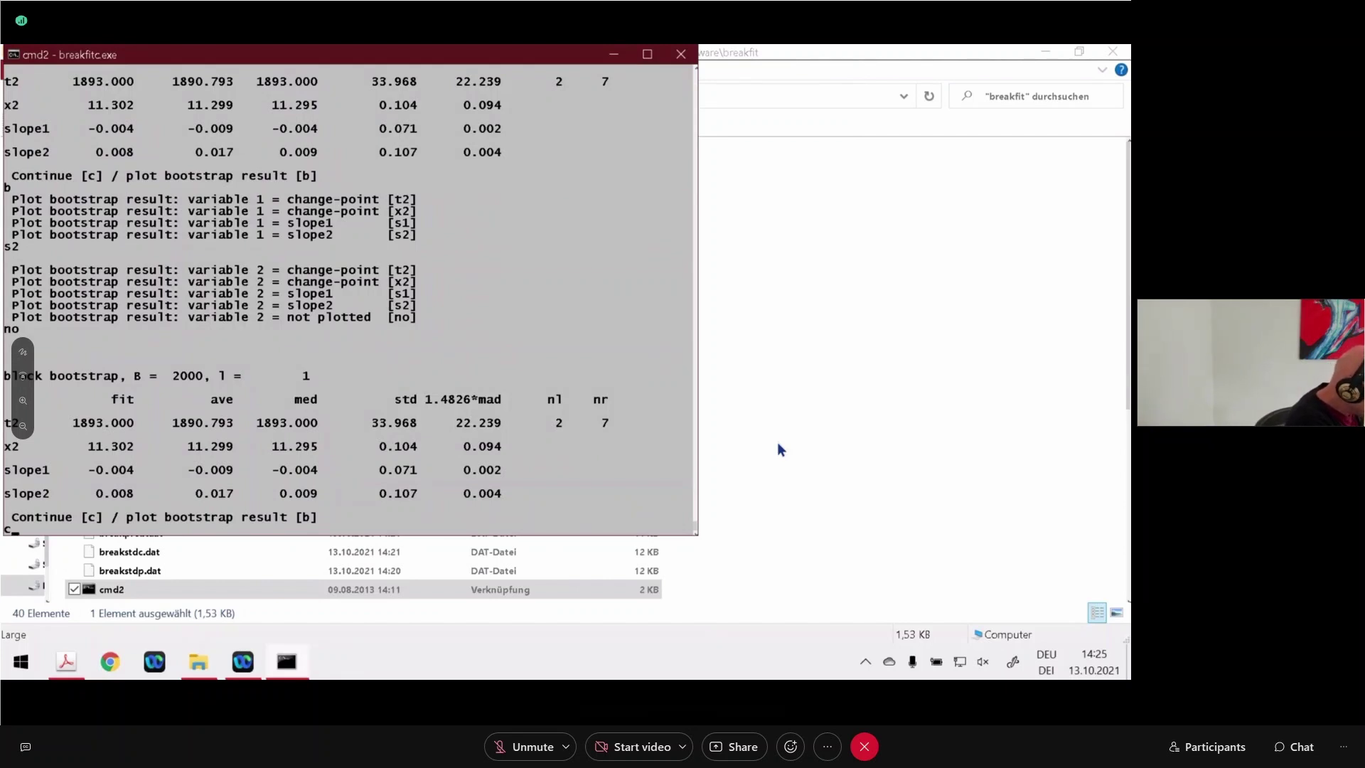
key(Return)
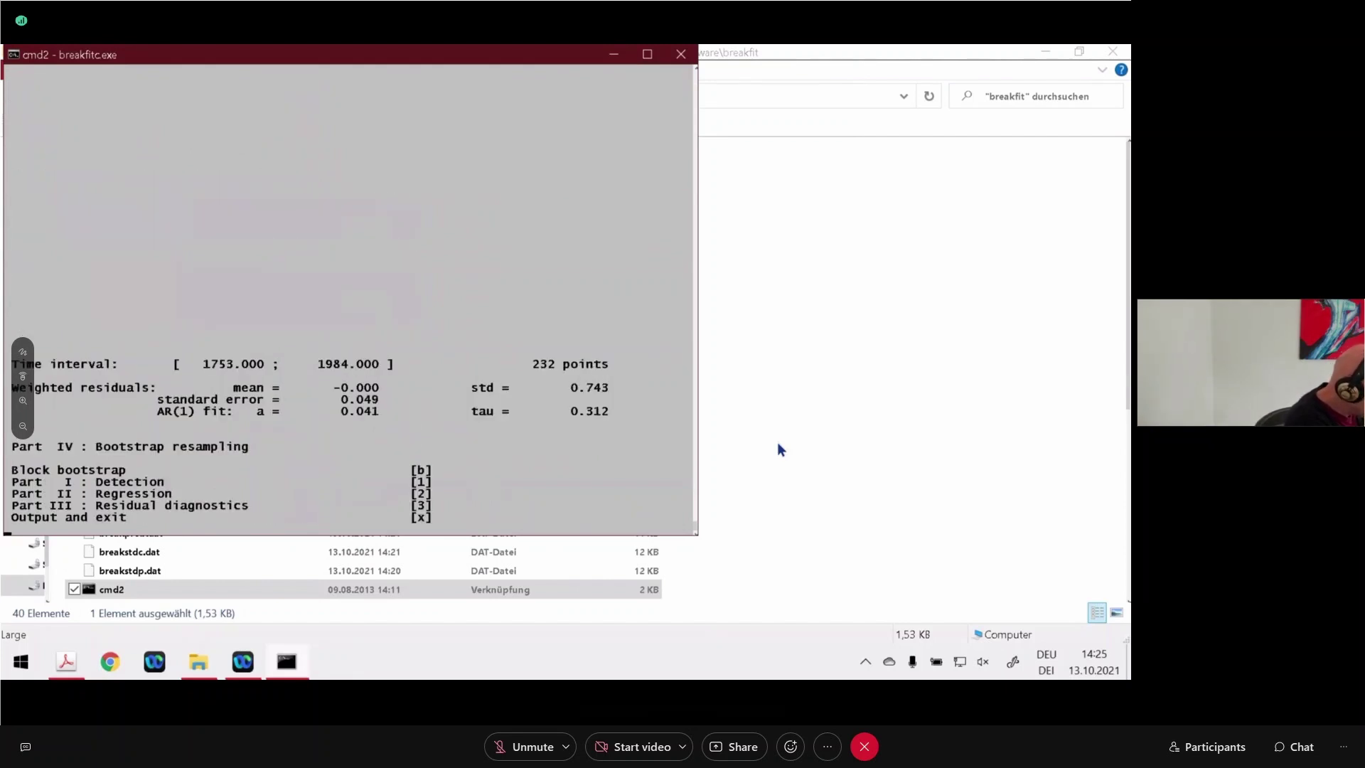
text(x)
key(Return)
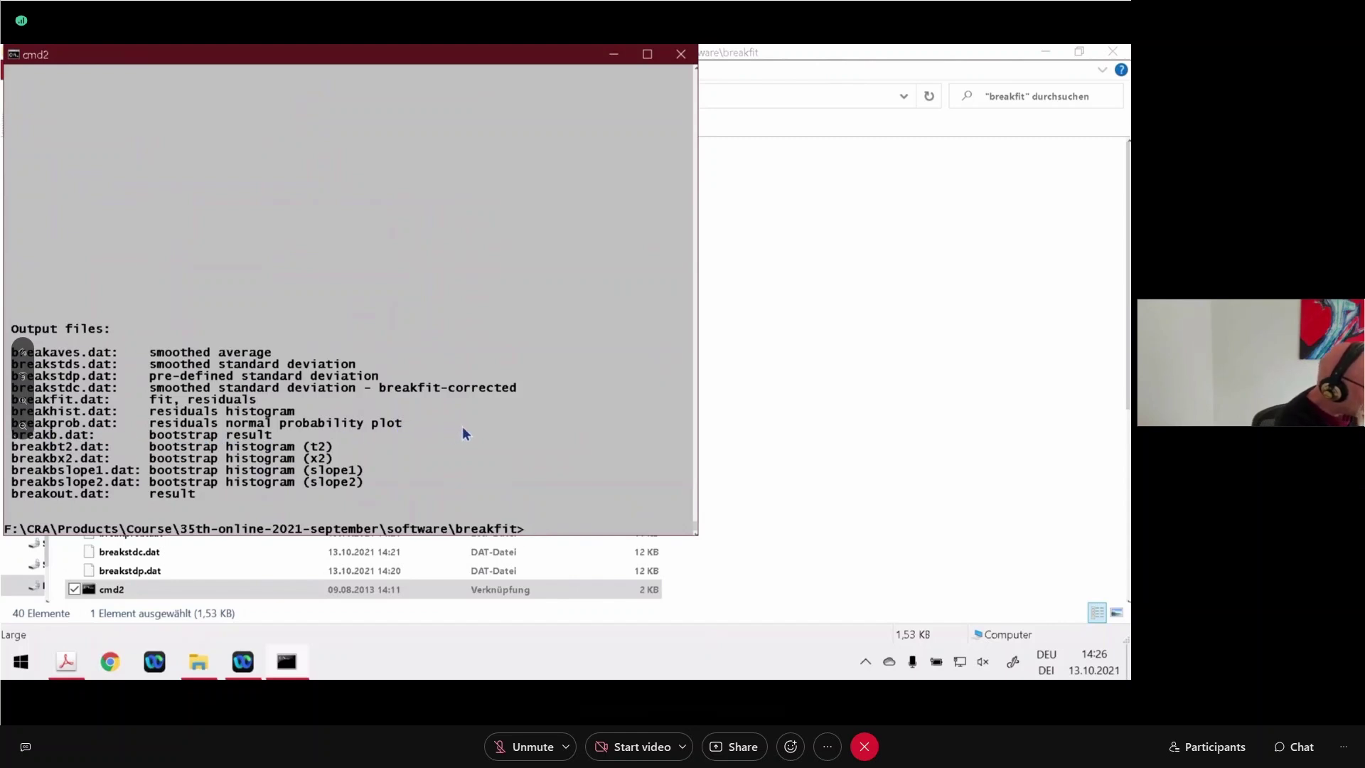
- Open the bootstrap result file breakb.dat in Notepad++ by running n.exe breakb.dat in the breakfit folder
text(n)
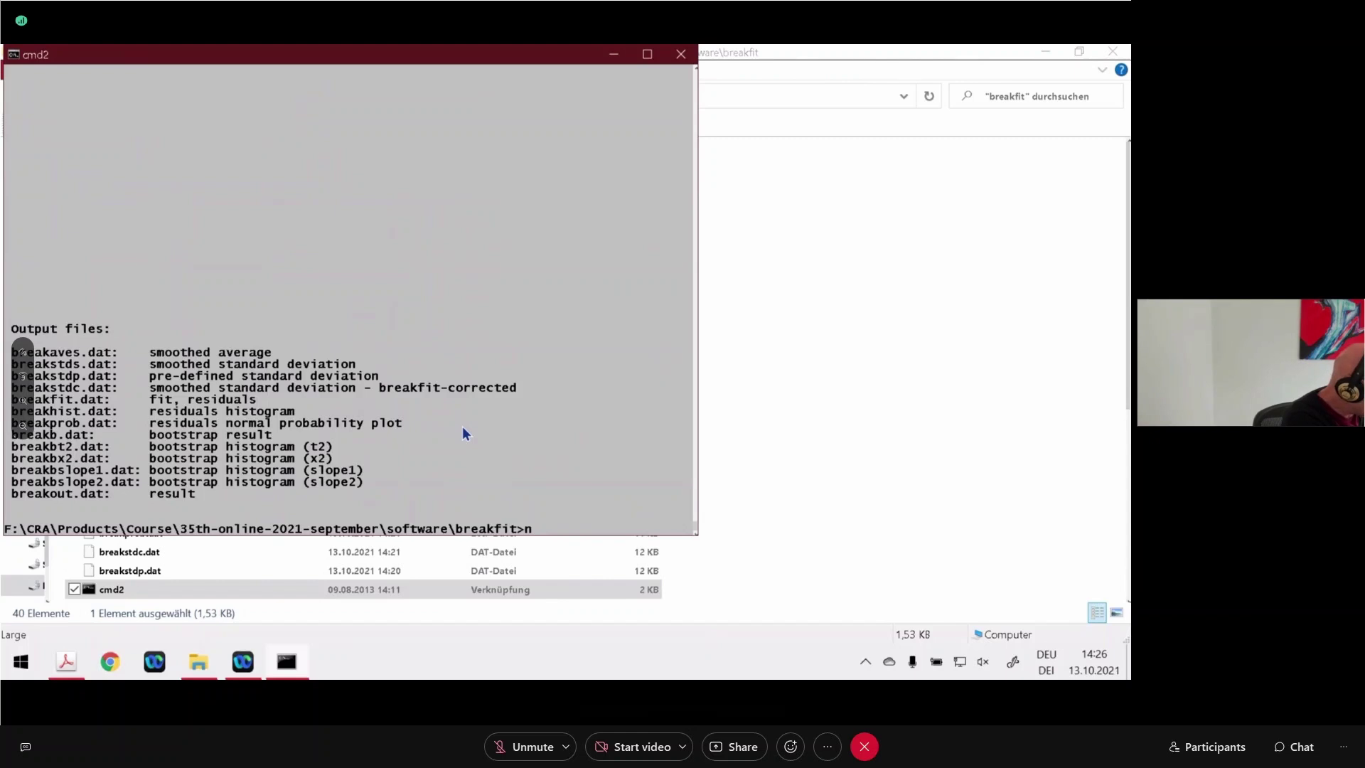
text(.exe)
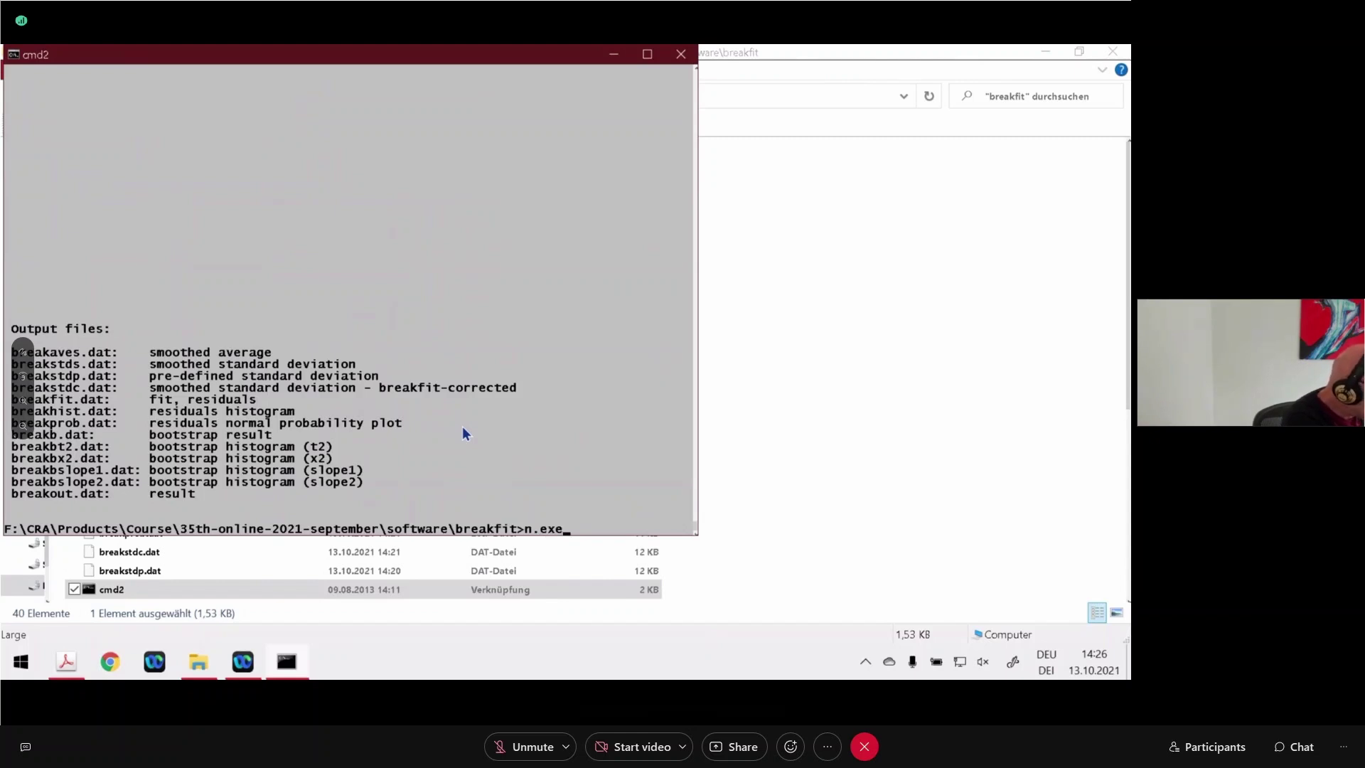
text( brea)
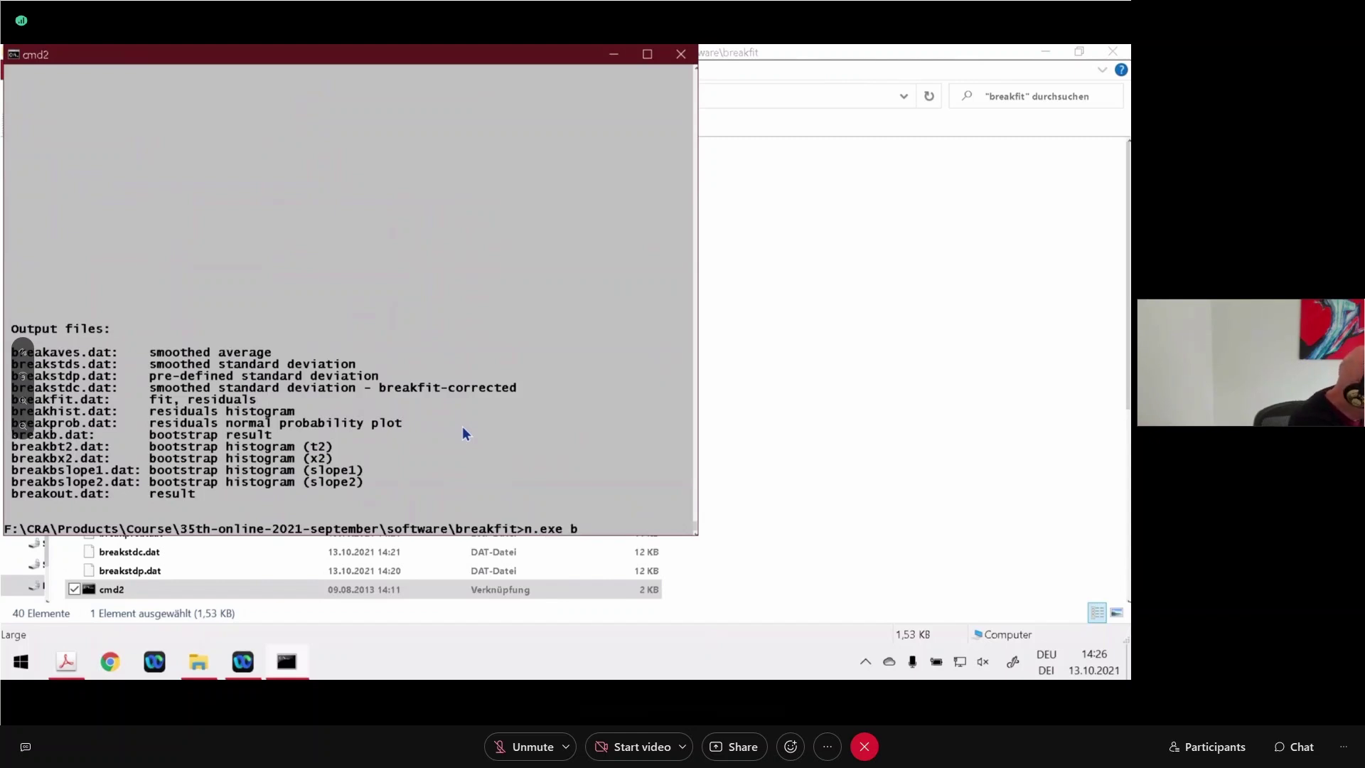
text(kb.dat)
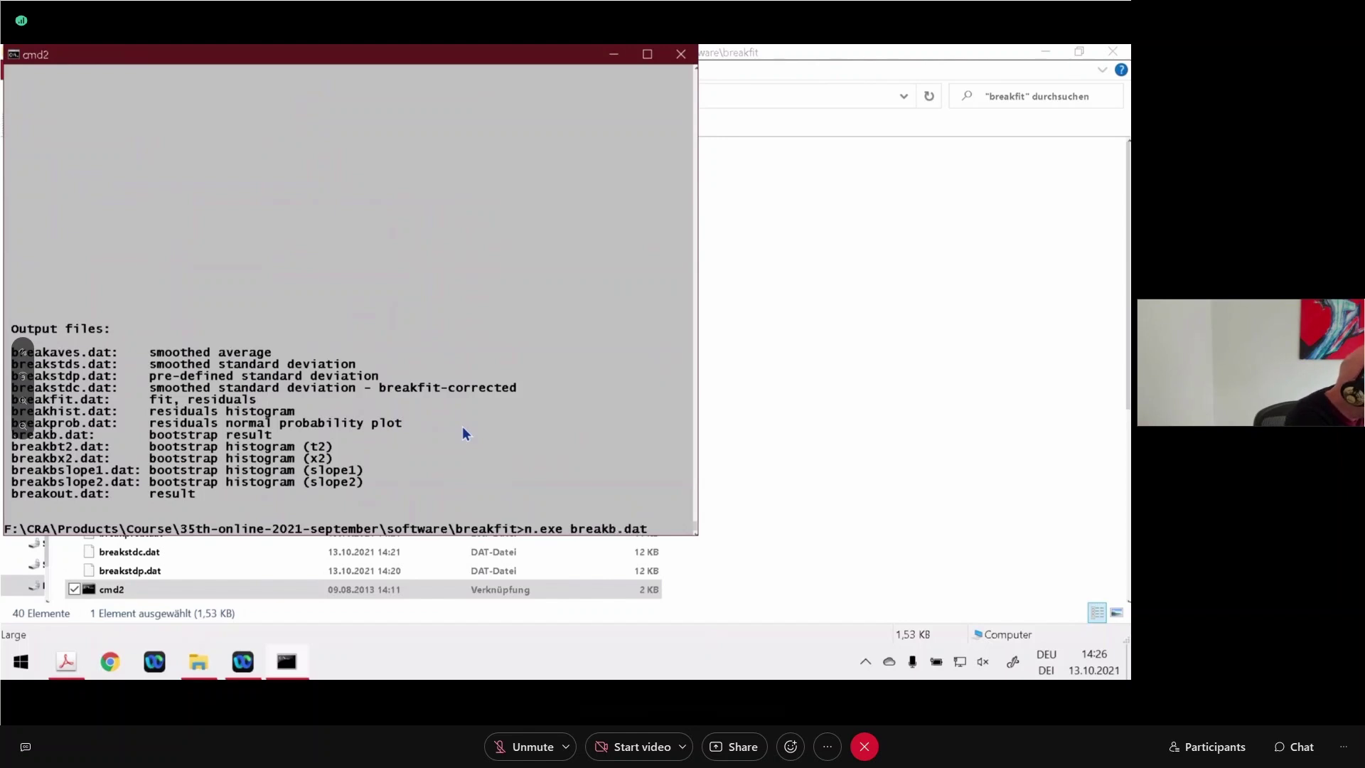
key(Return)
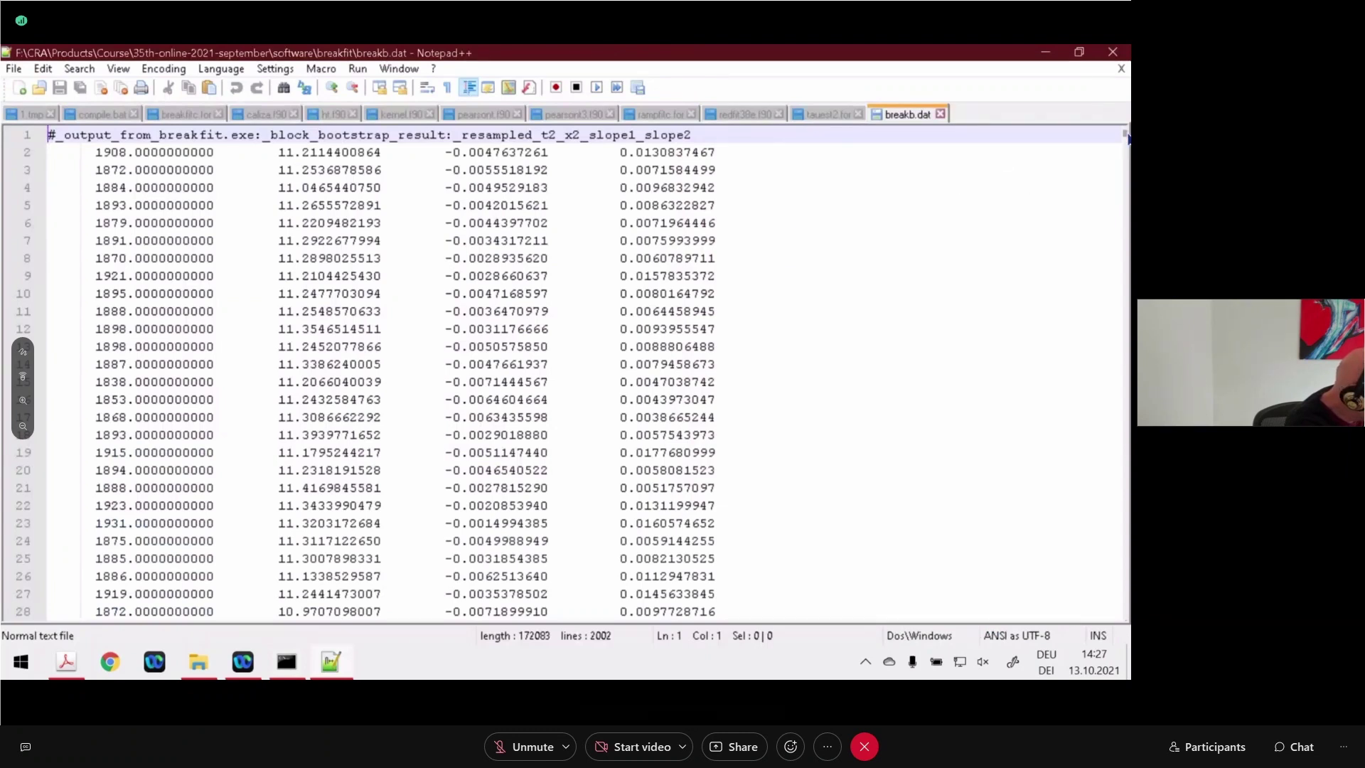
- Examine the resampled t2, x2, slope1 and slope2 values in the last rows of breakb.dat and close the file
drag(1125, 135, 1125, 613)
key(ctrl+Home)
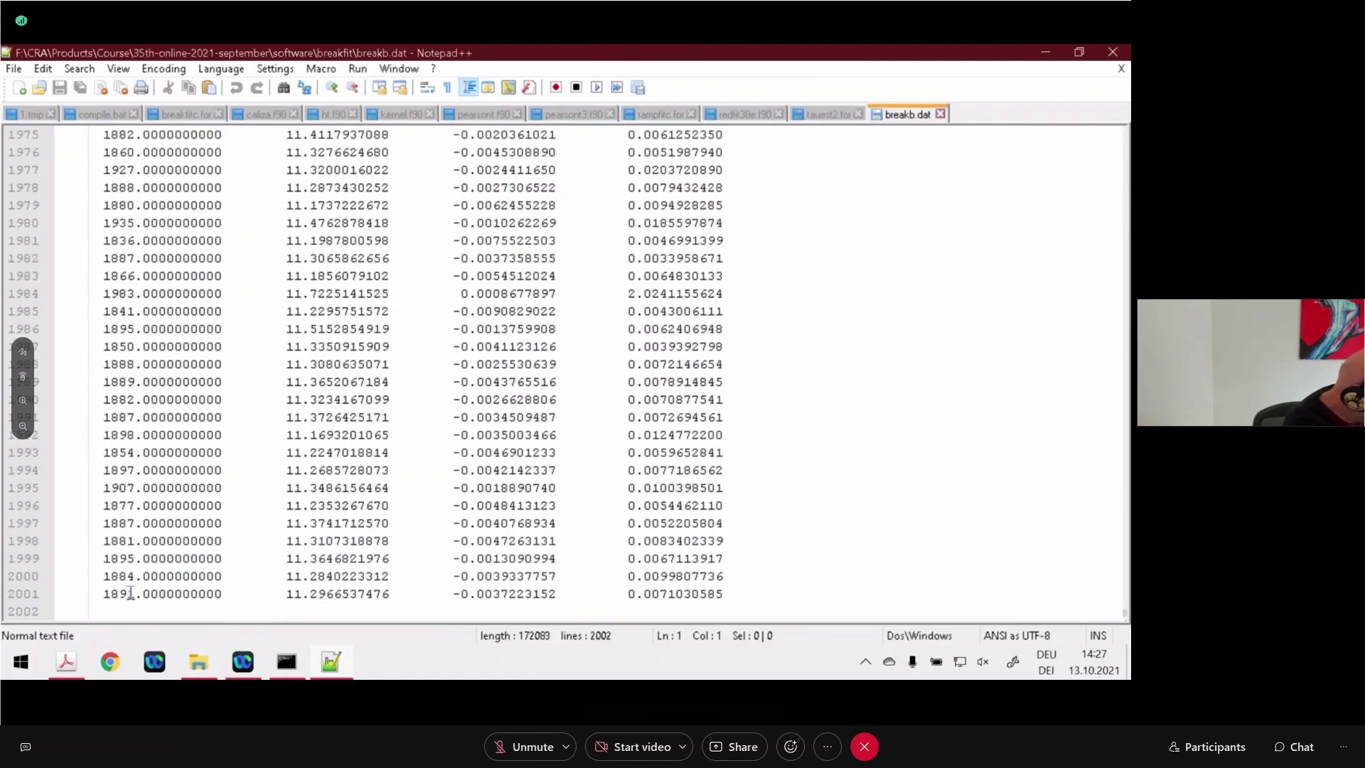
drag(119, 594, 159, 593)
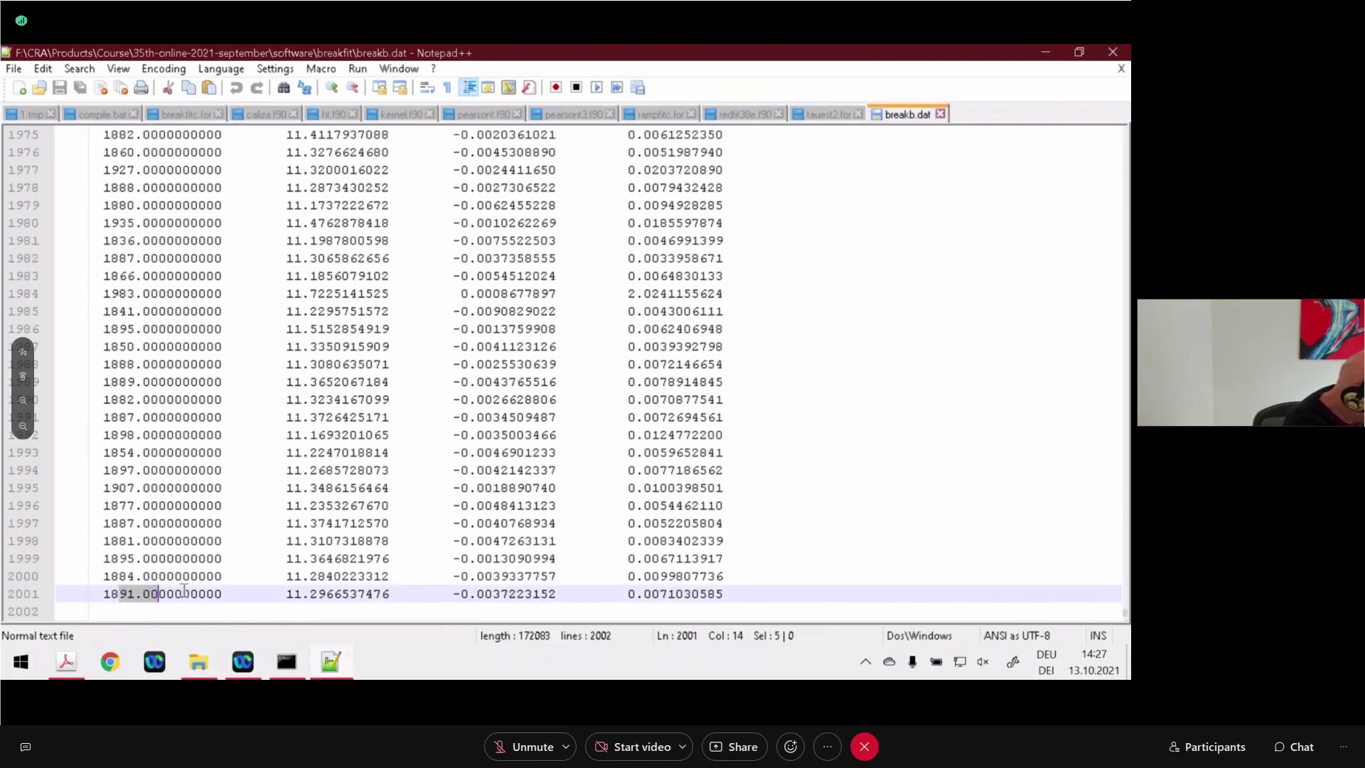
drag(288, 594, 359, 594)
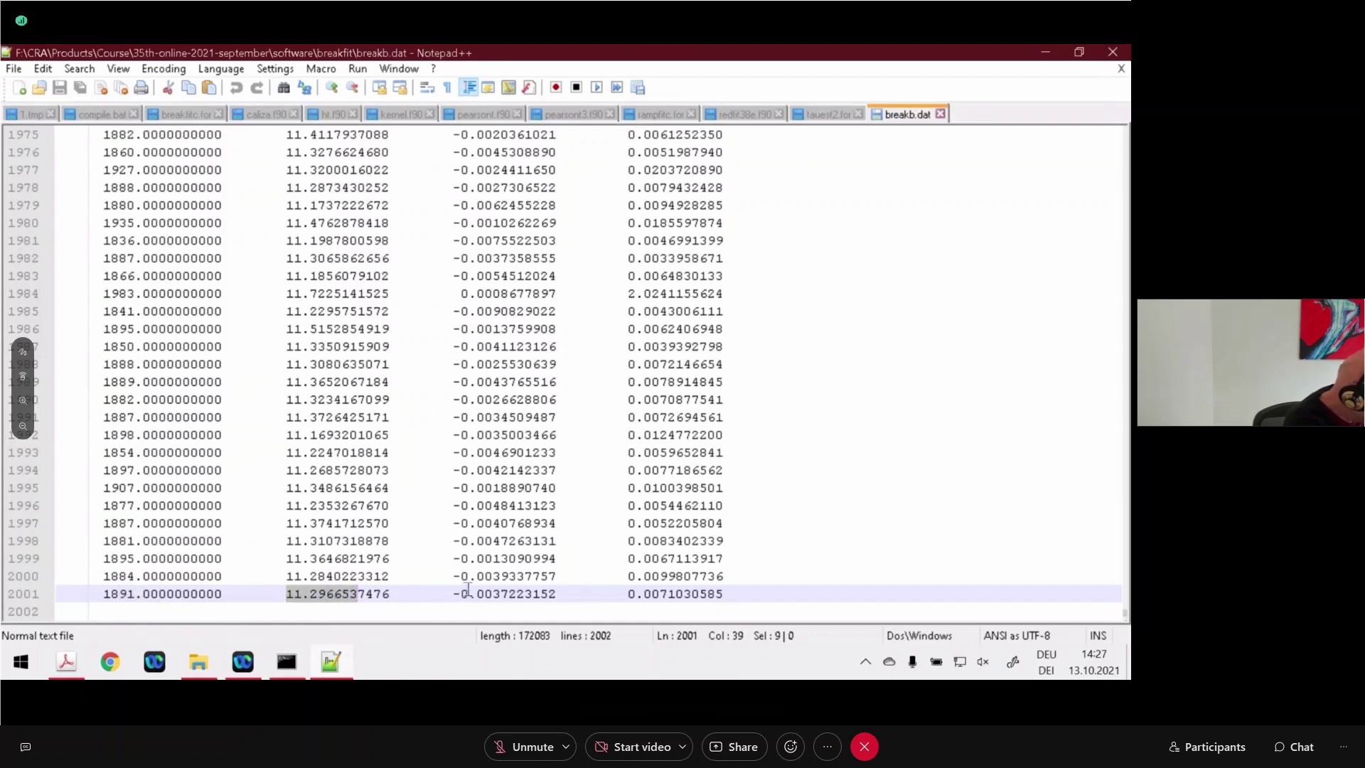
drag(469, 593, 530, 594)
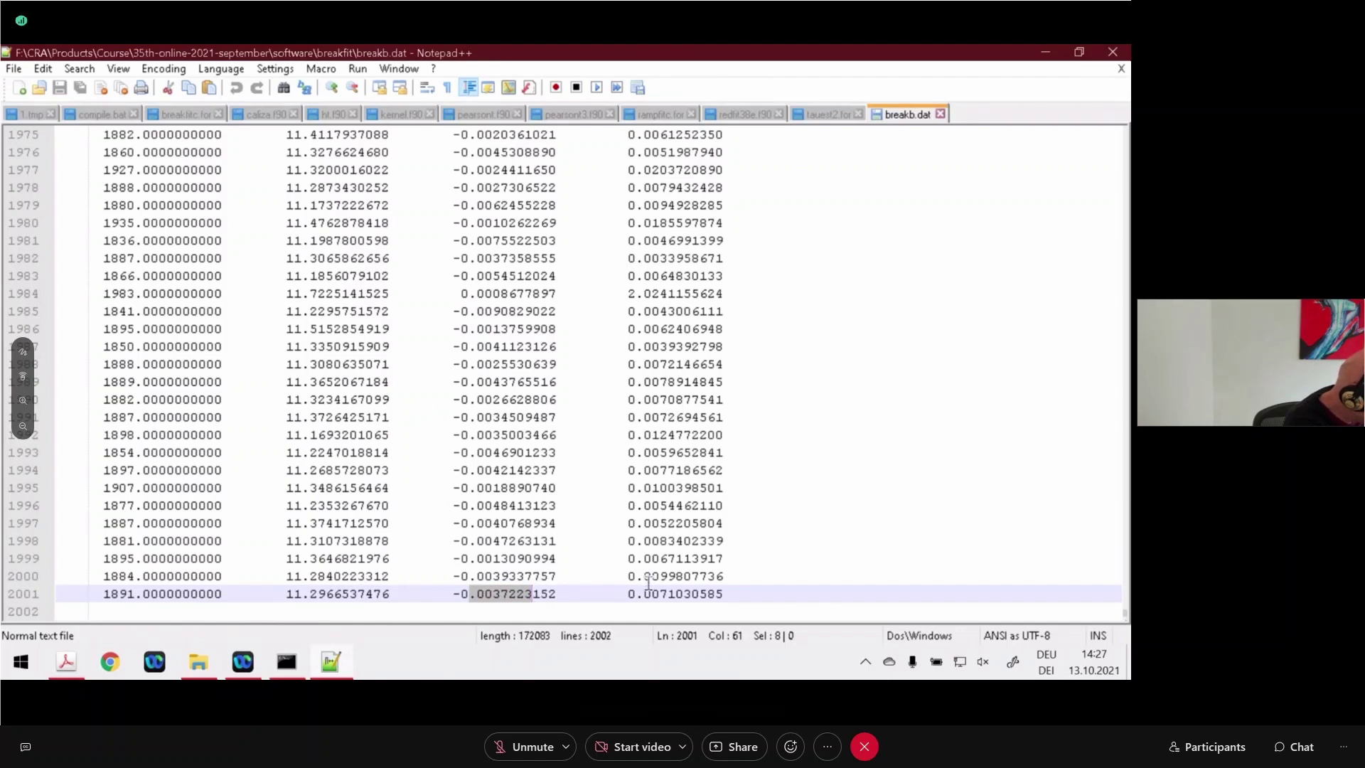
drag(651, 576, 677, 587)
click(668, 541)
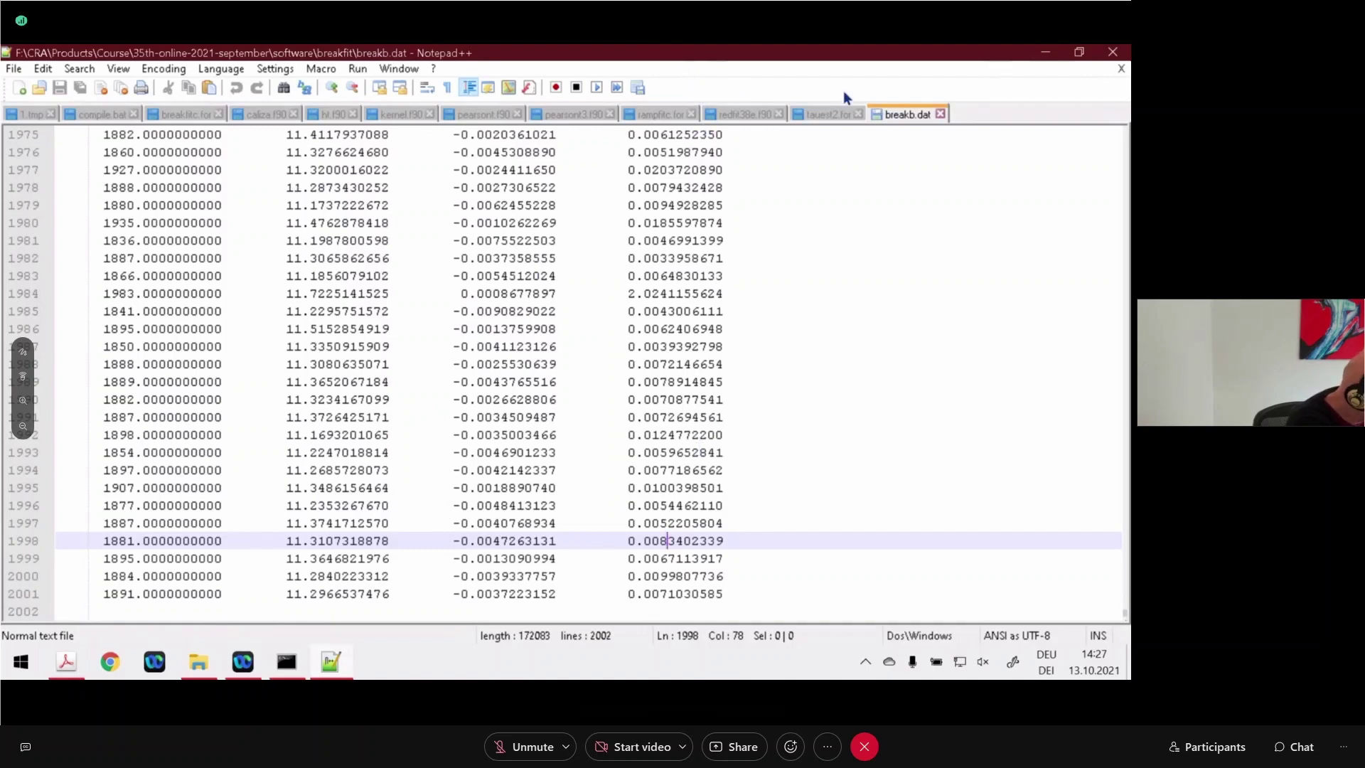
click(1113, 53)
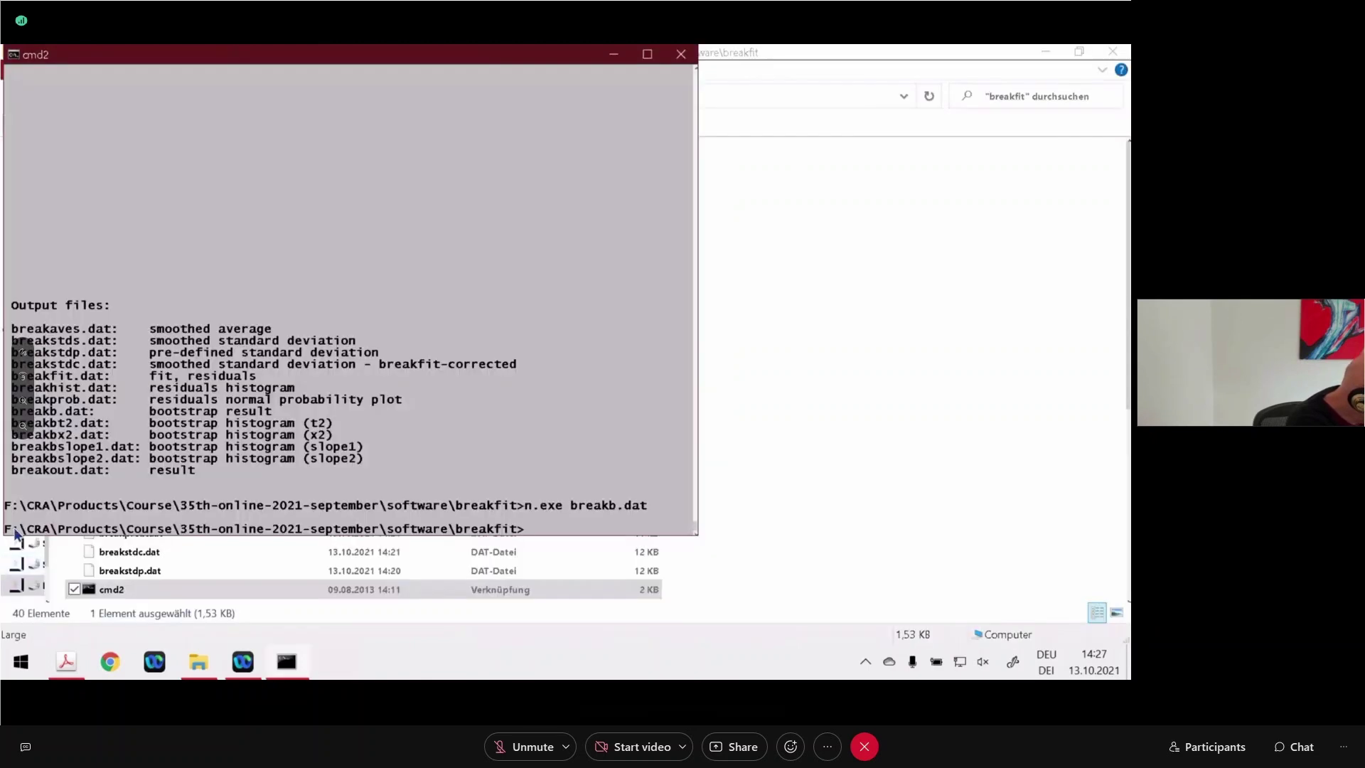
- Copy the breakfit folder path from the command prompt and start Grapher from the desktop
drag(10, 534, 516, 534)
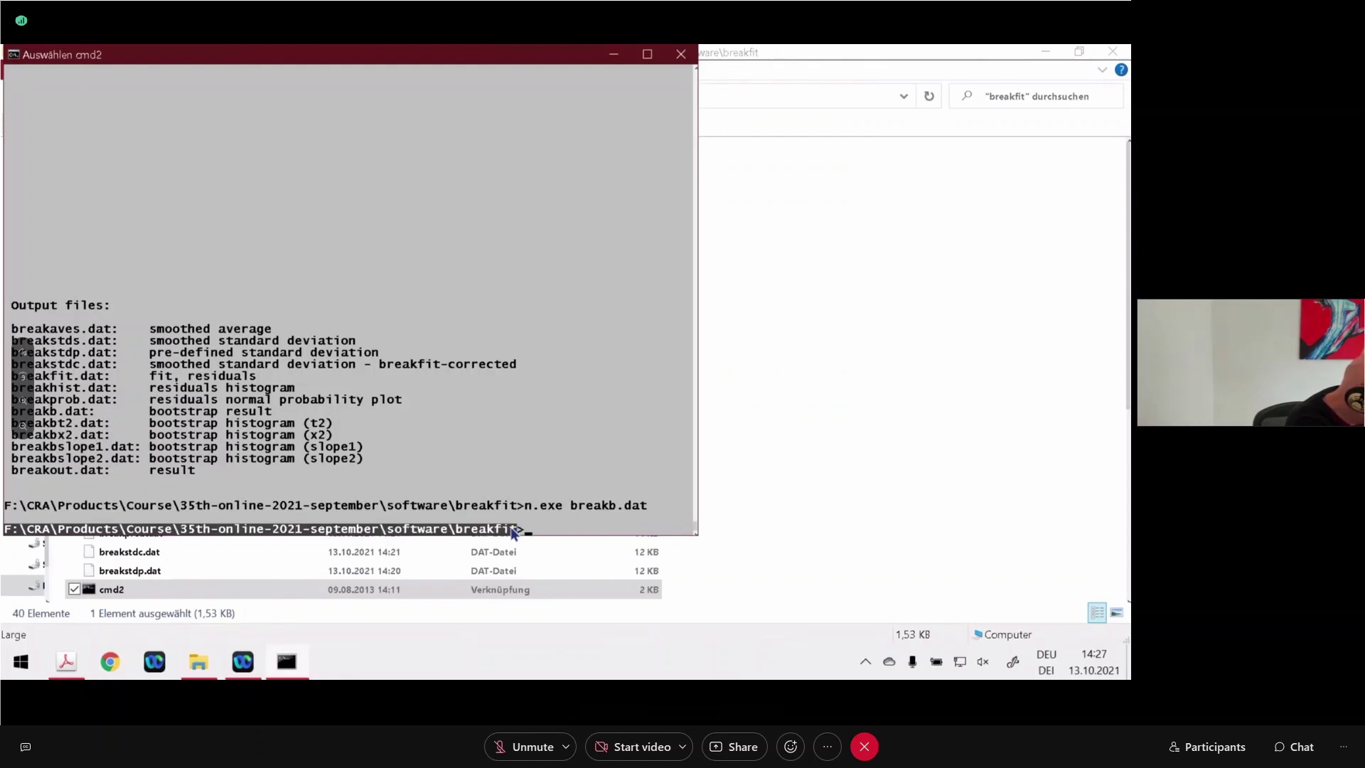
key(ctrl+c)
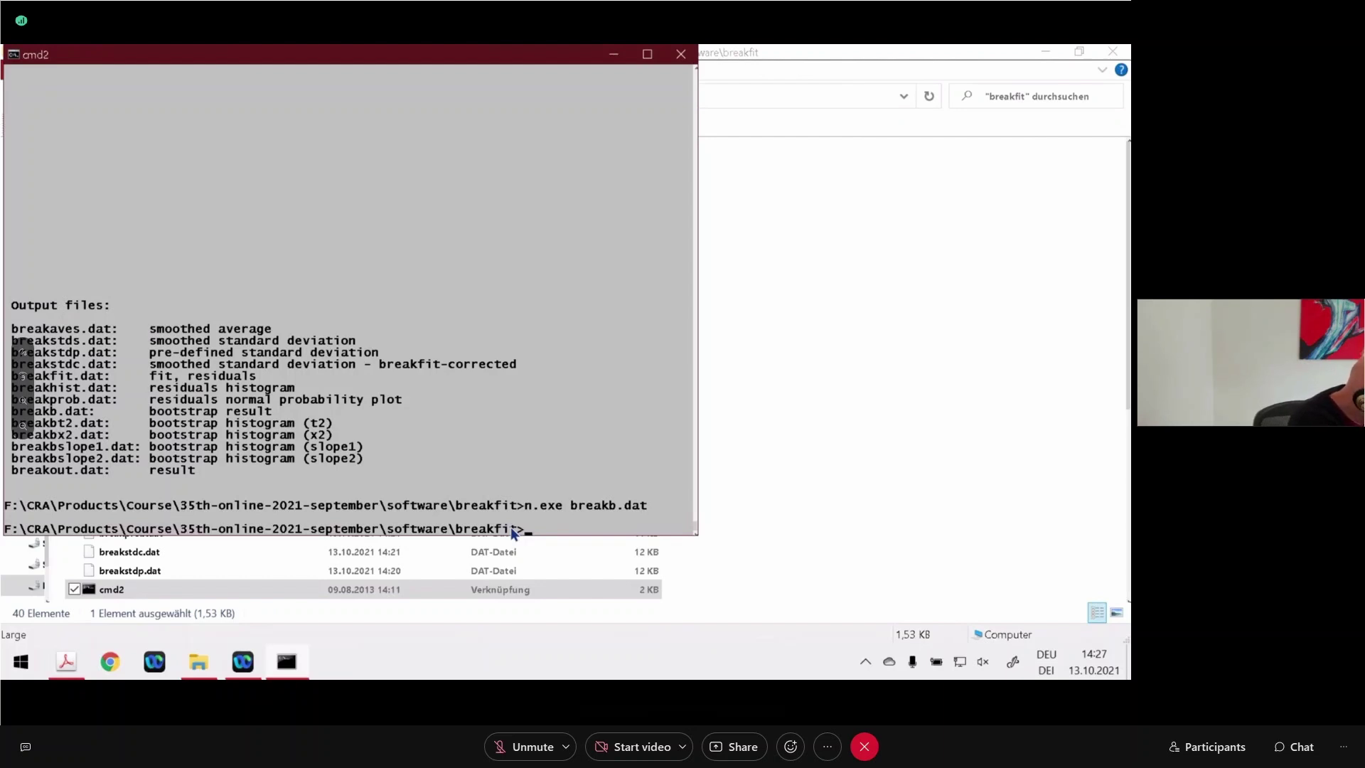
click(1045, 52)
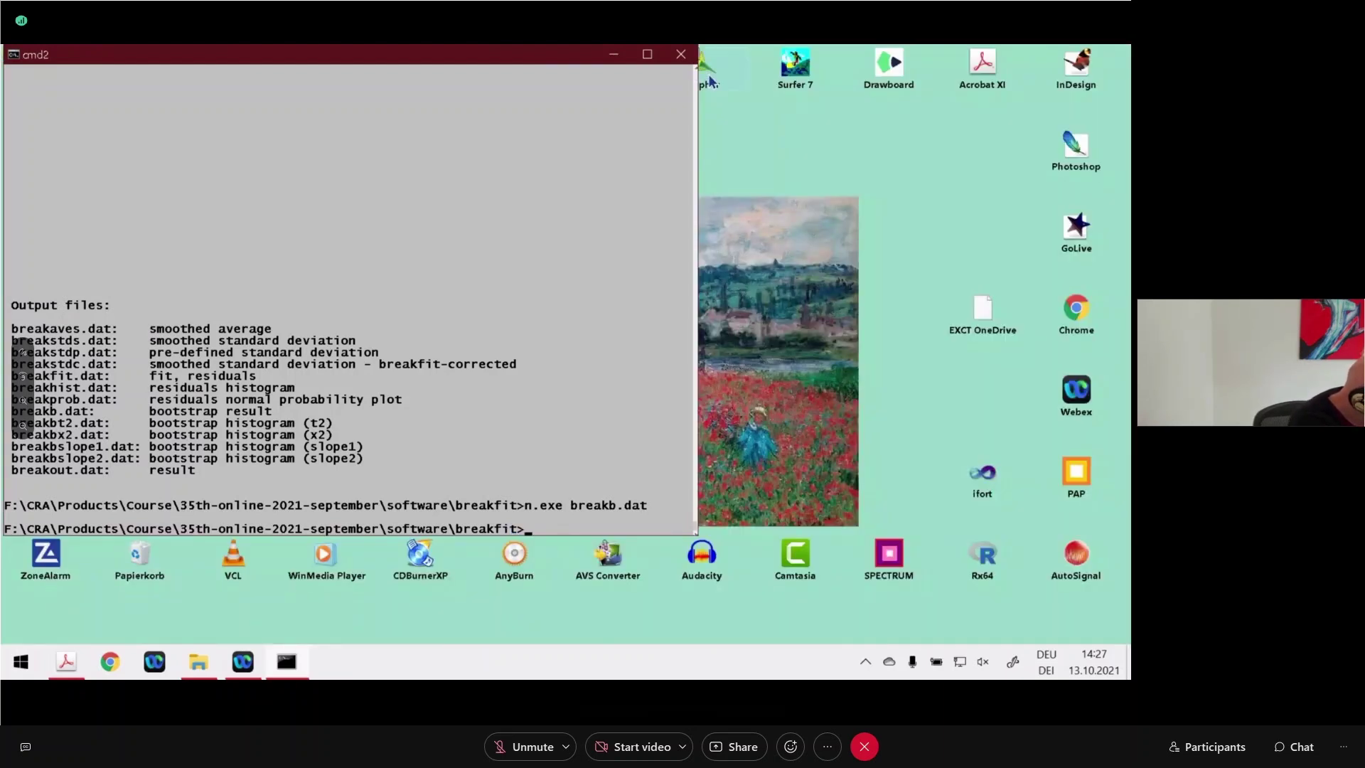
double_click(708, 74)
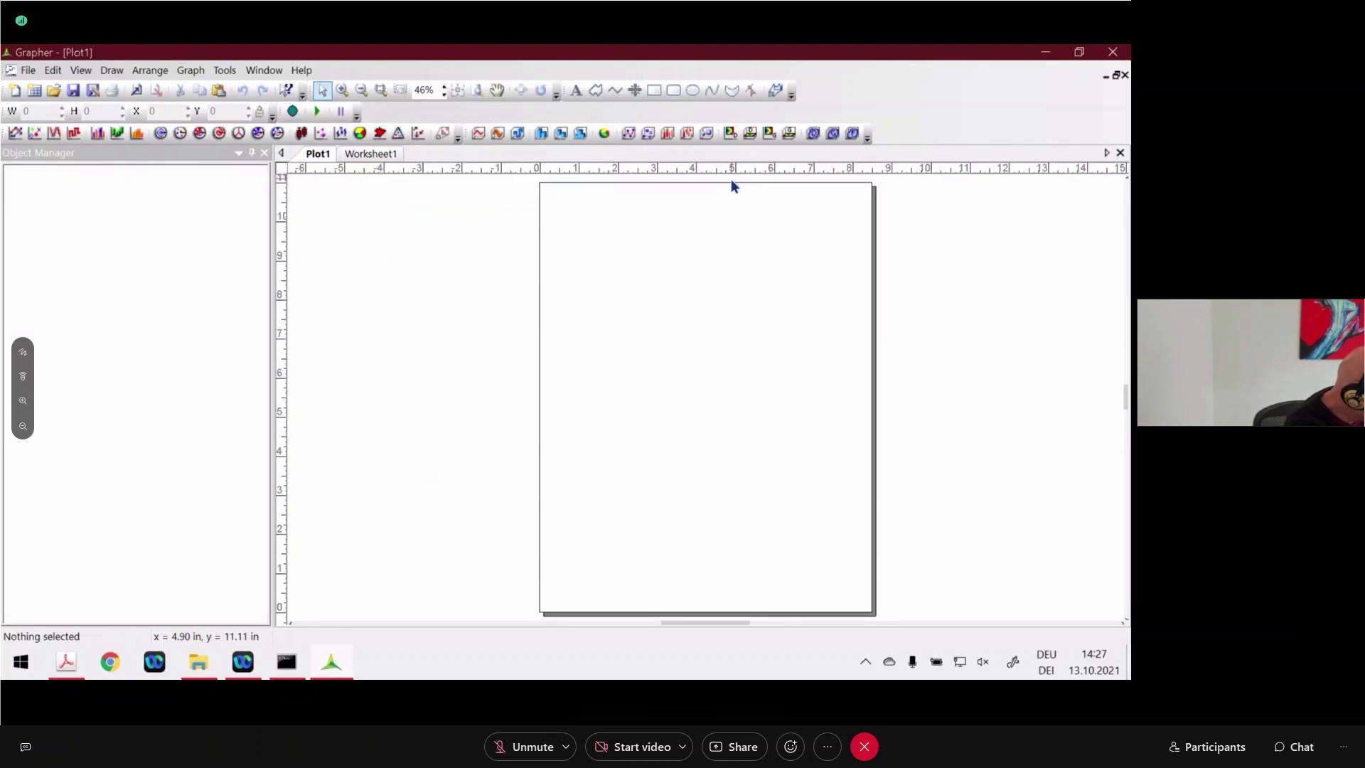
- Open breakb.dat as a worksheet, using the copied path to reach the breakfit folder
key(ctrl+o)
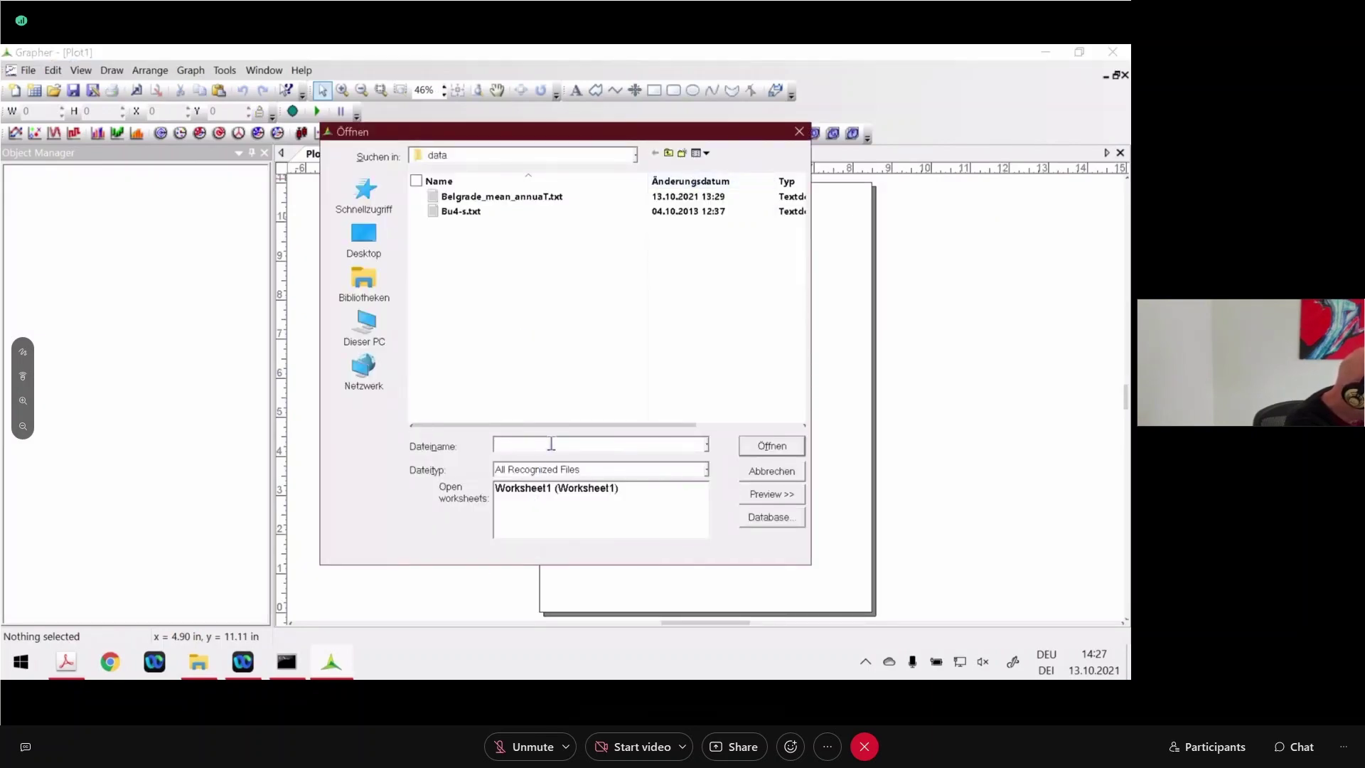
key(ctrl+v)
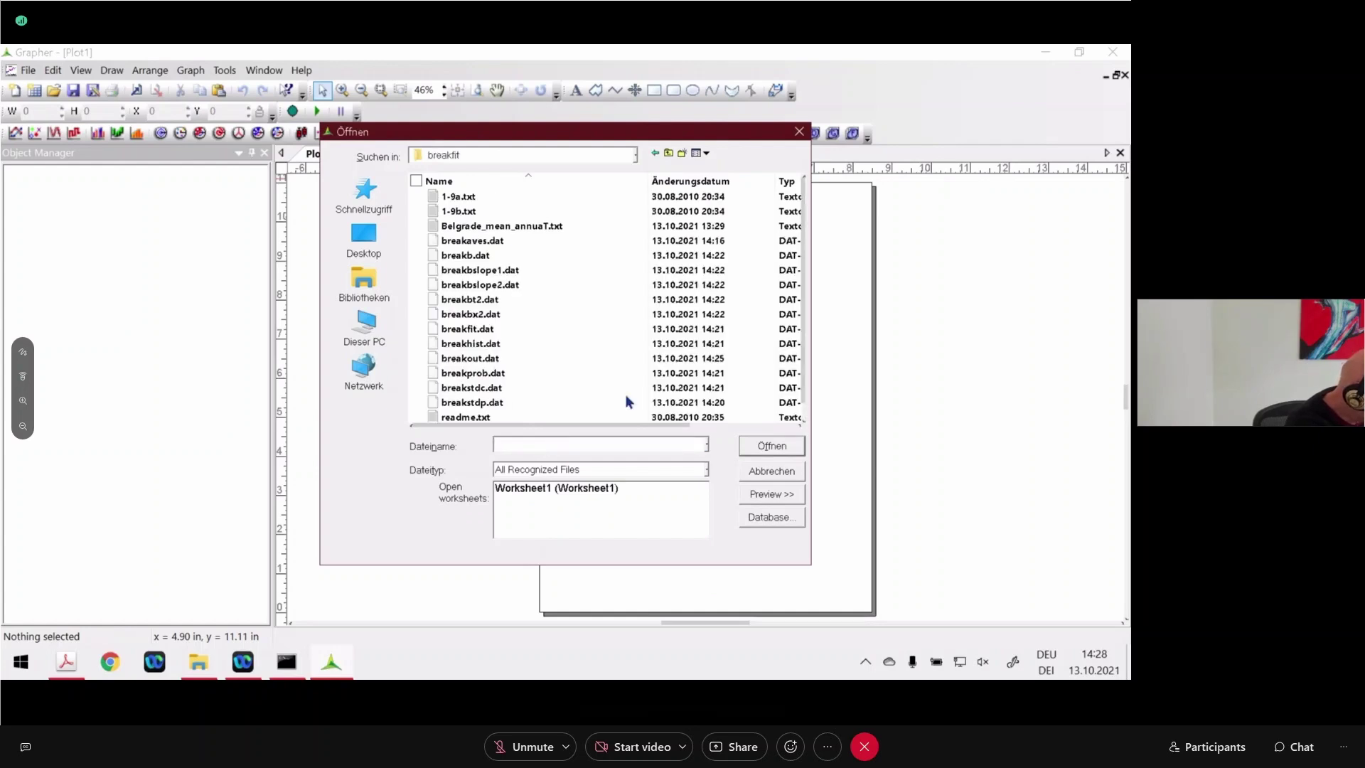
click(470, 257)
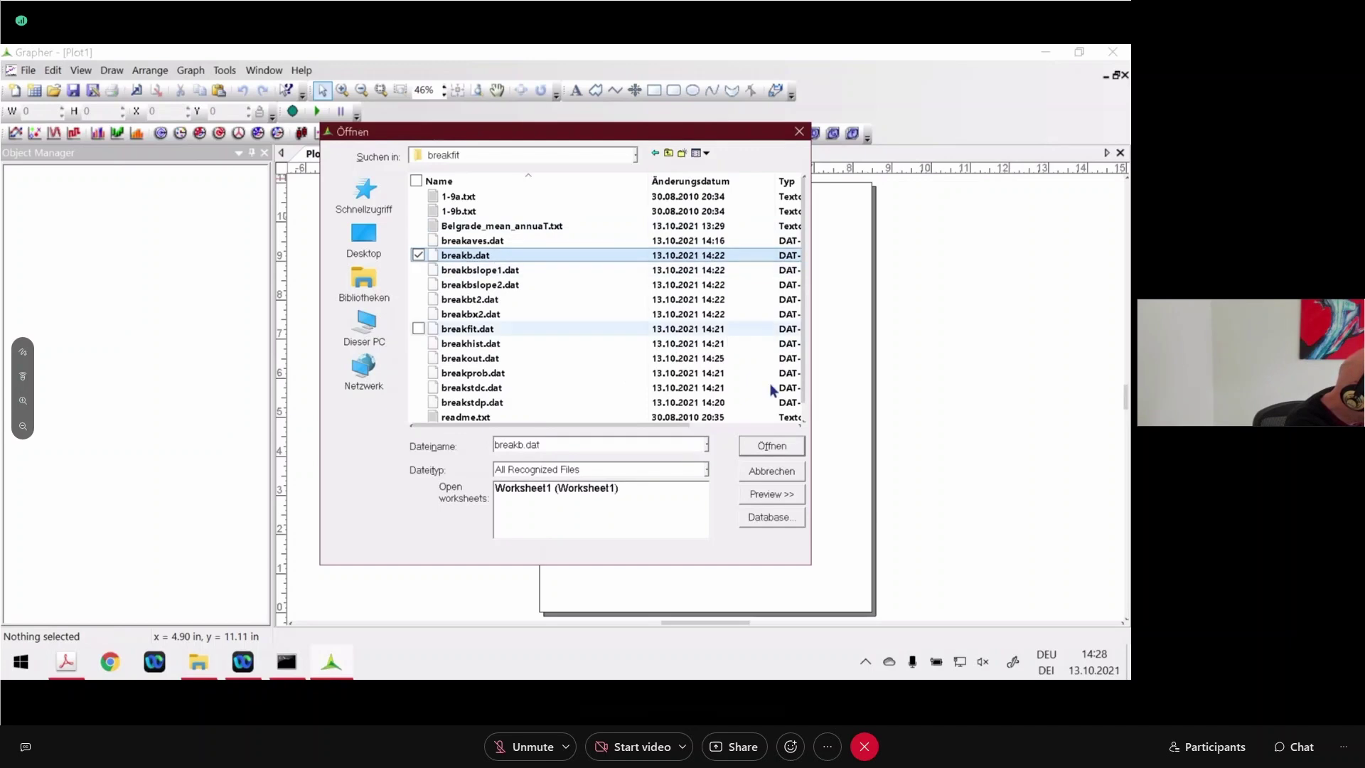
click(771, 446)
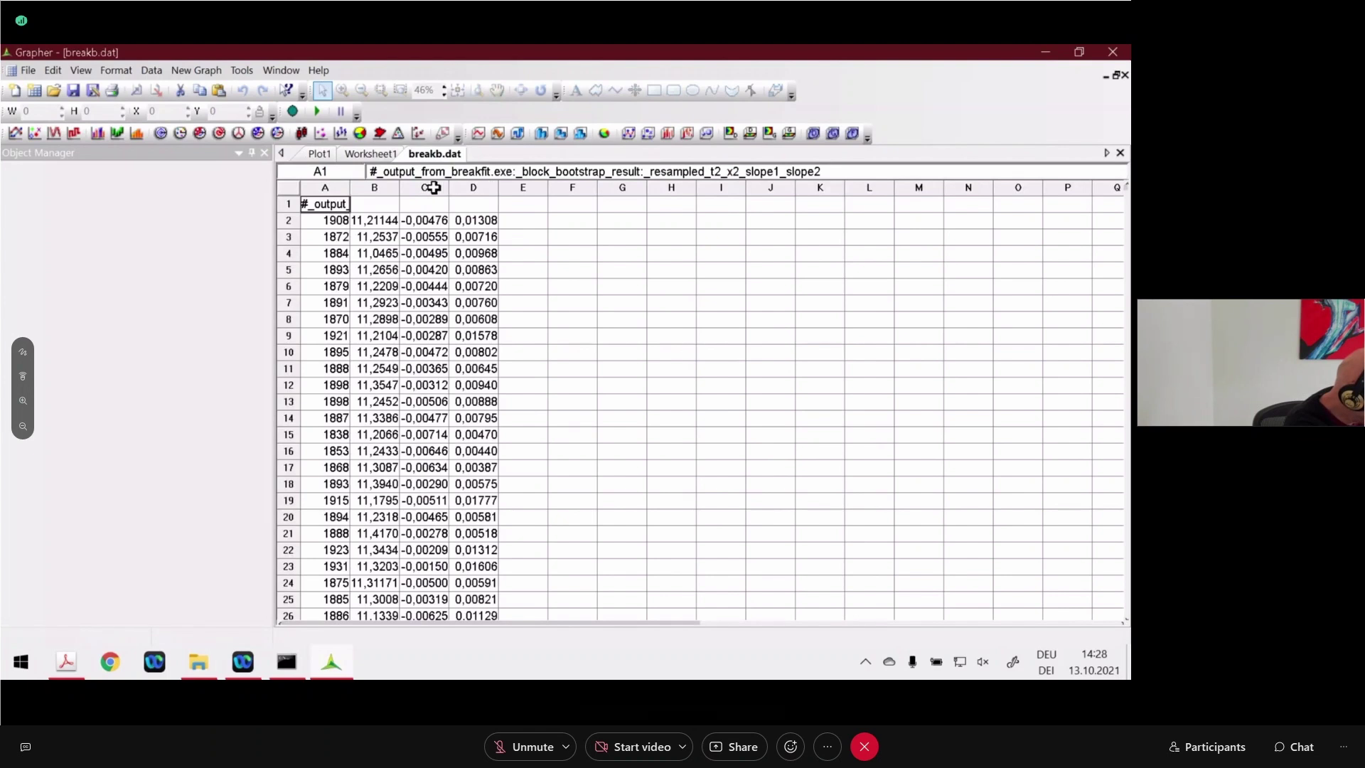
- Compute statistics for columns C and D, adding first and last input row, number of missing values and median; review the results and close them
drag(433, 187, 473, 187)
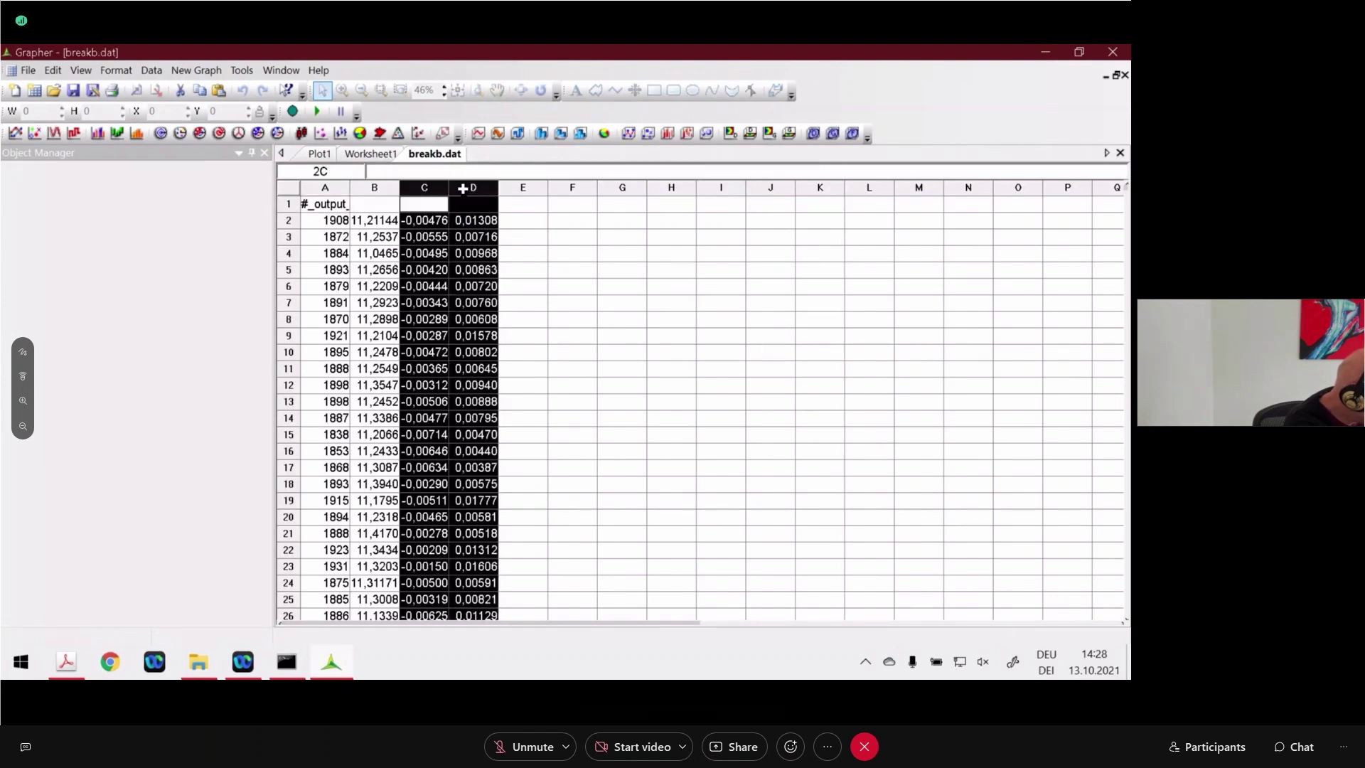
click(151, 69)
click(183, 126)
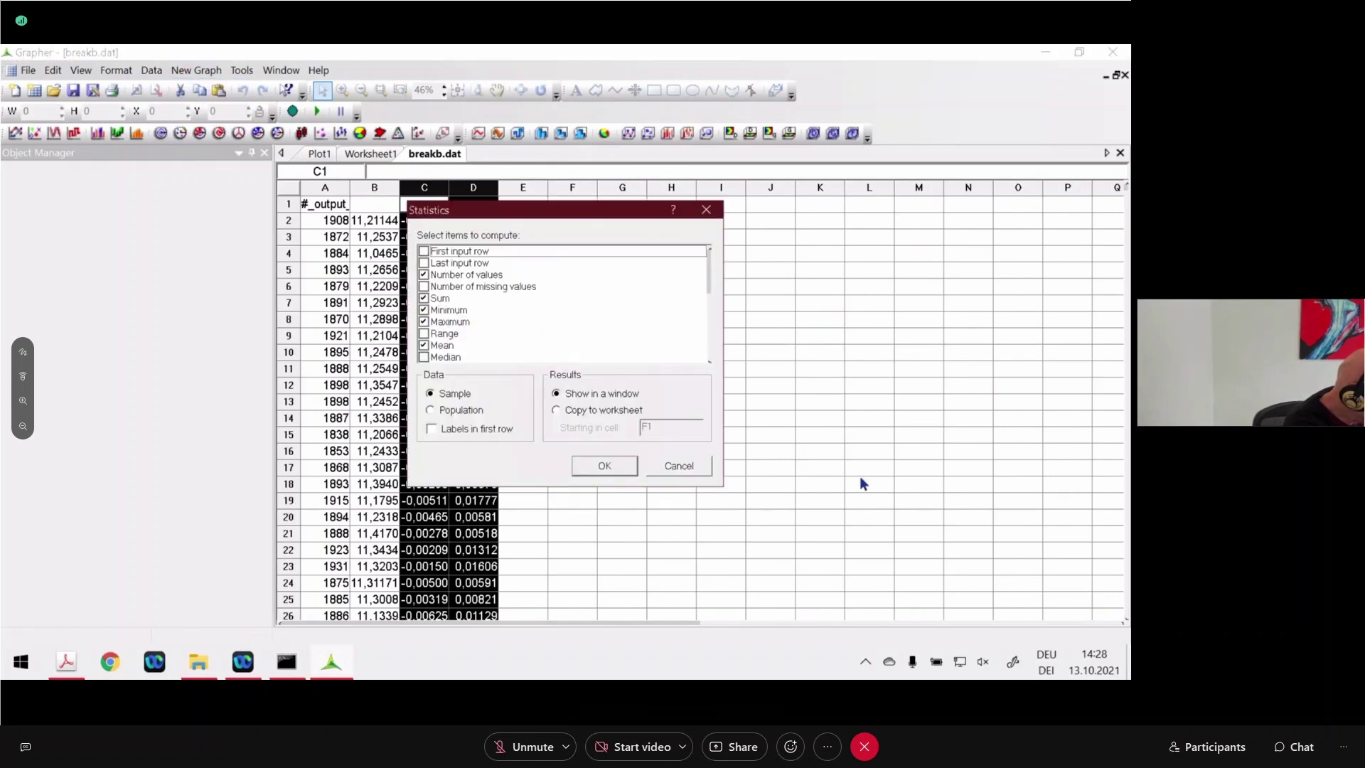
click(424, 251)
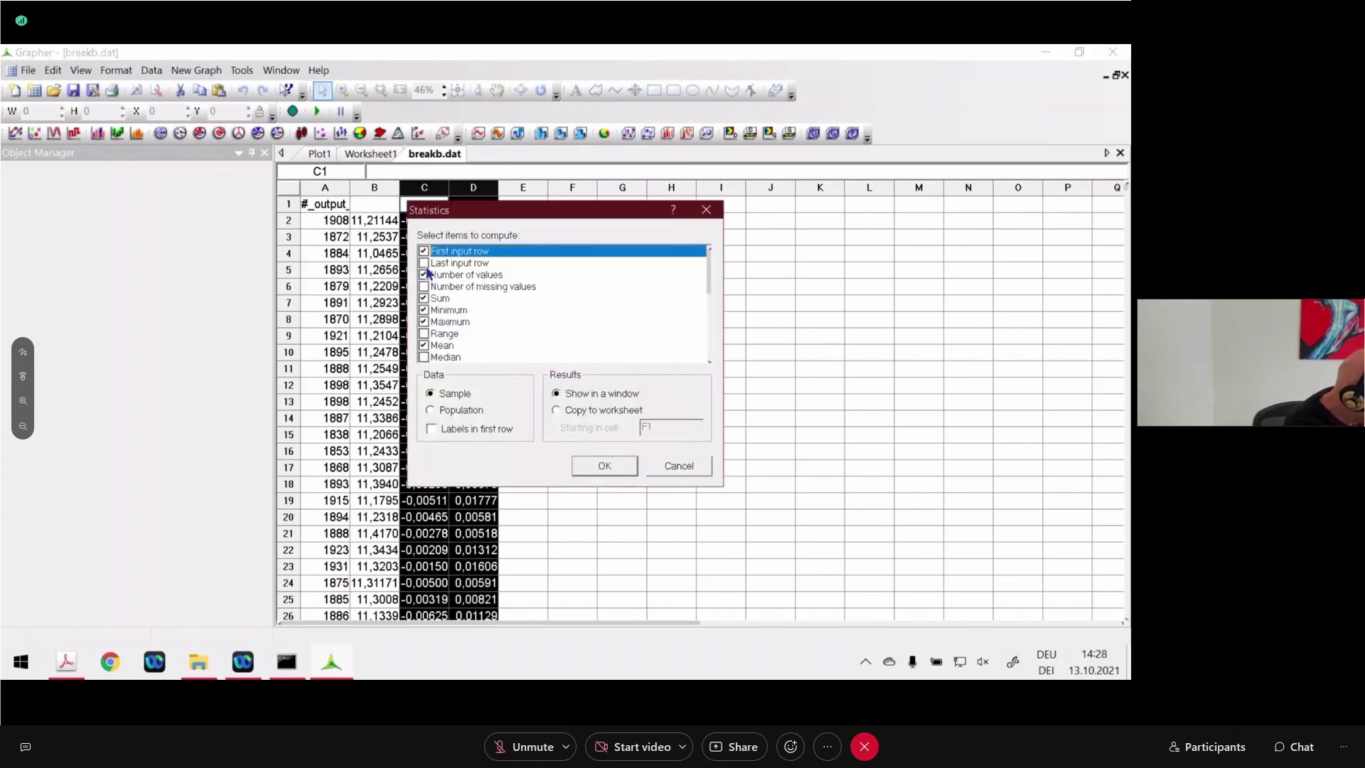
click(423, 263)
click(423, 287)
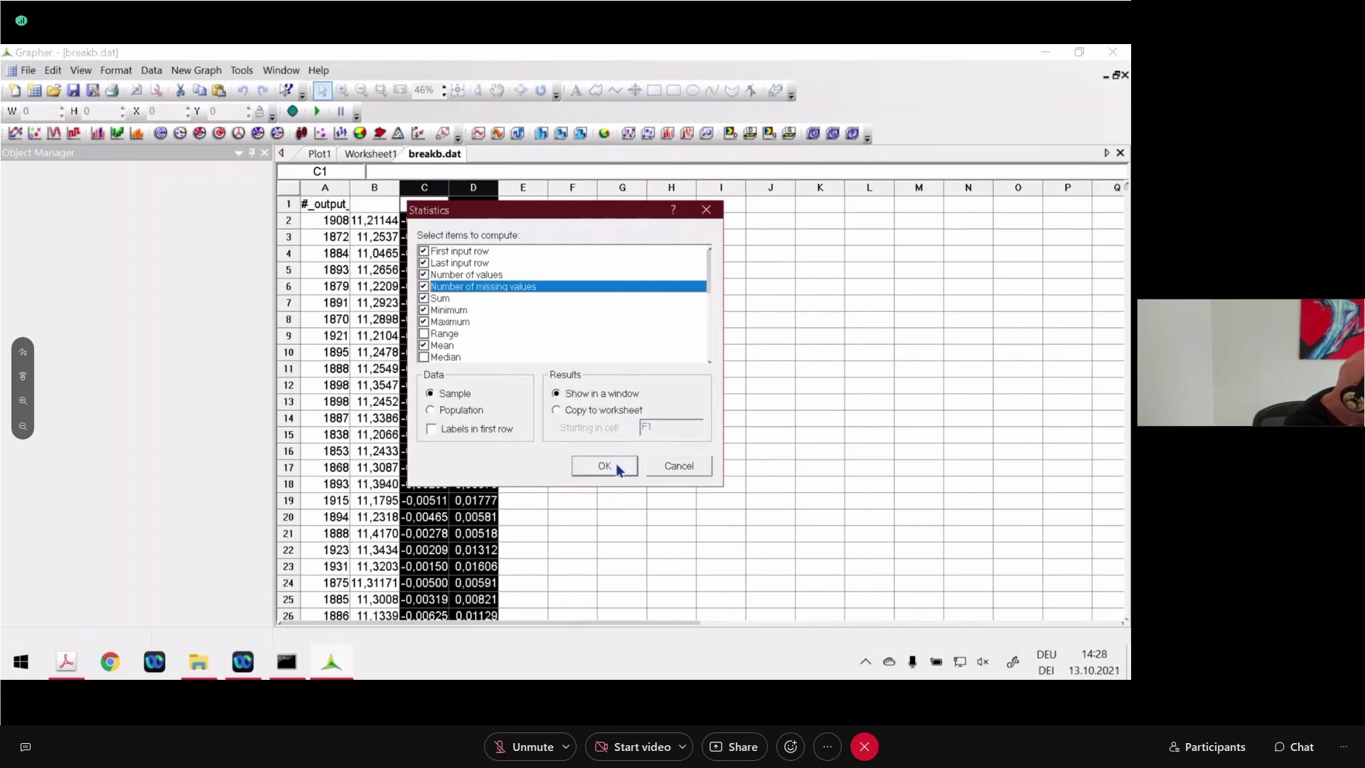
click(424, 358)
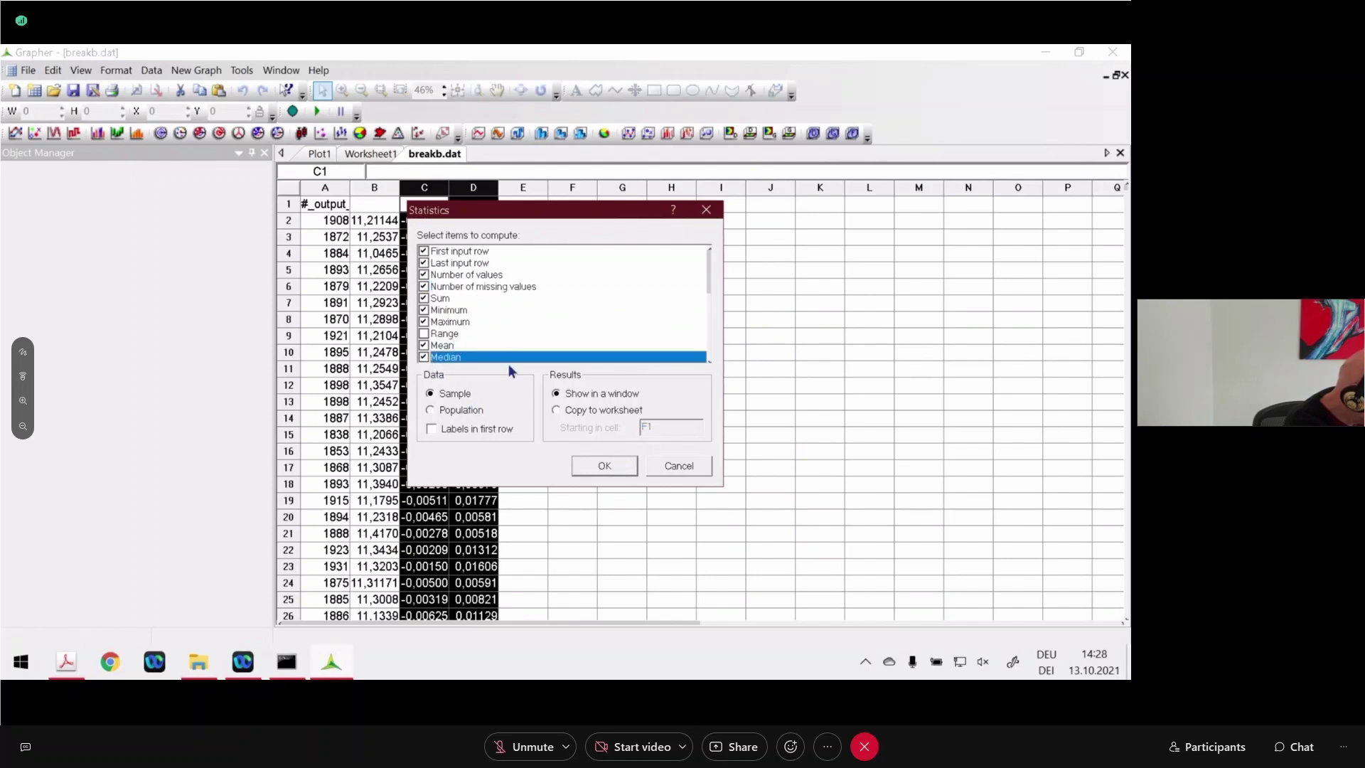
click(606, 465)
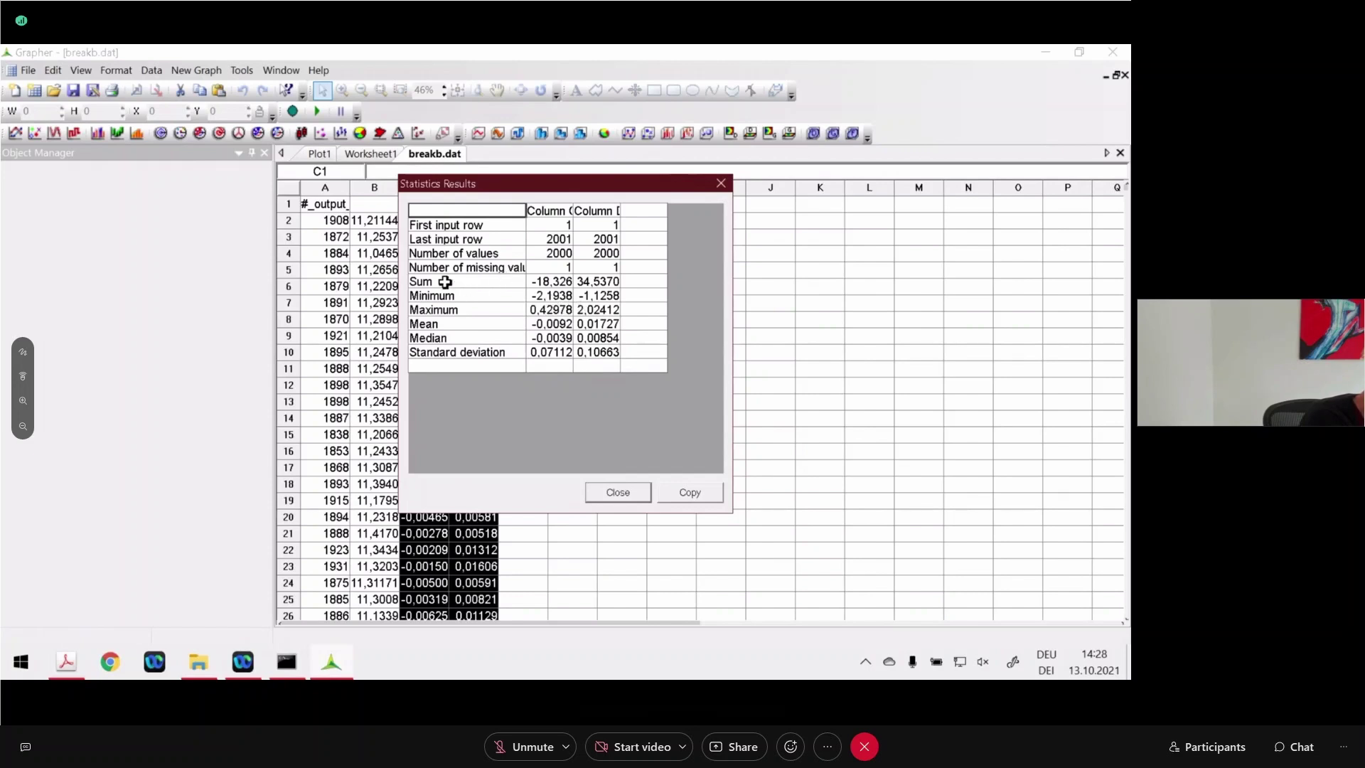
click(462, 295)
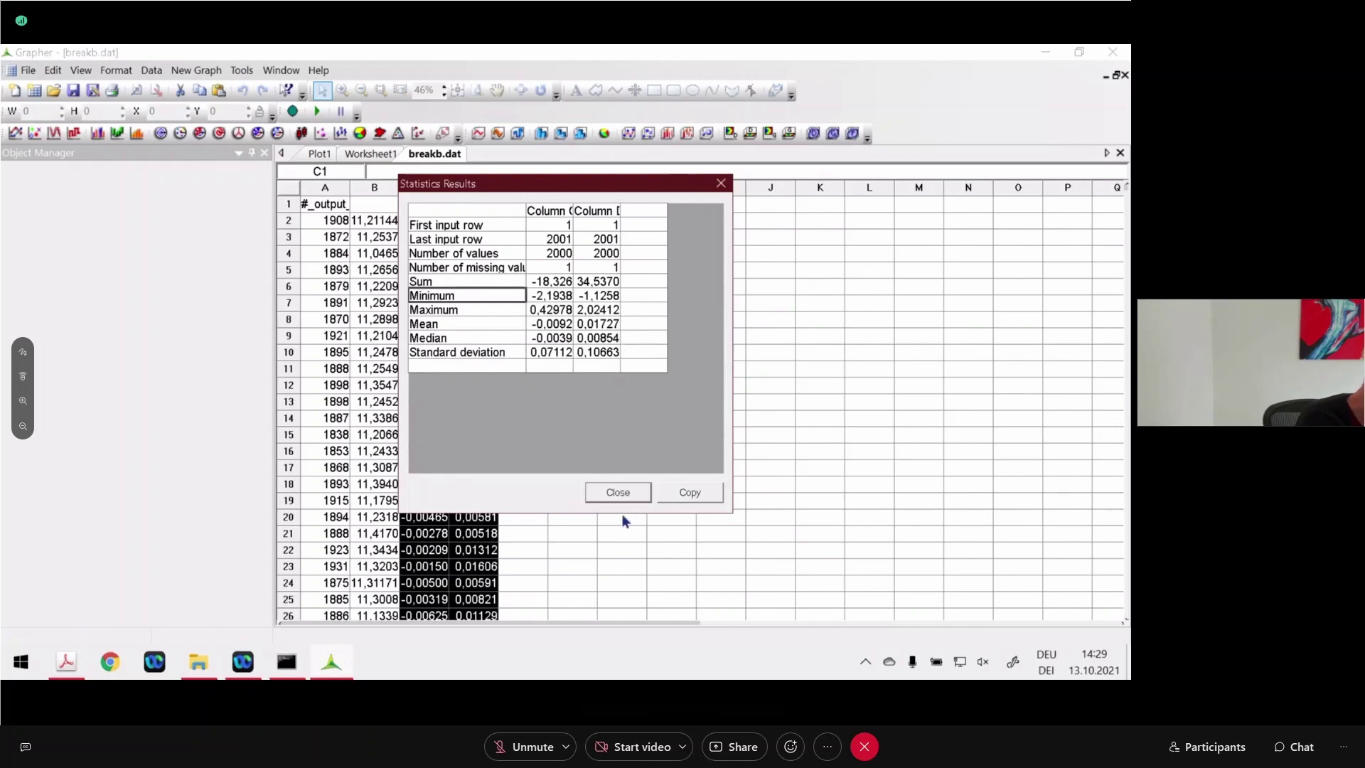
click(621, 489)
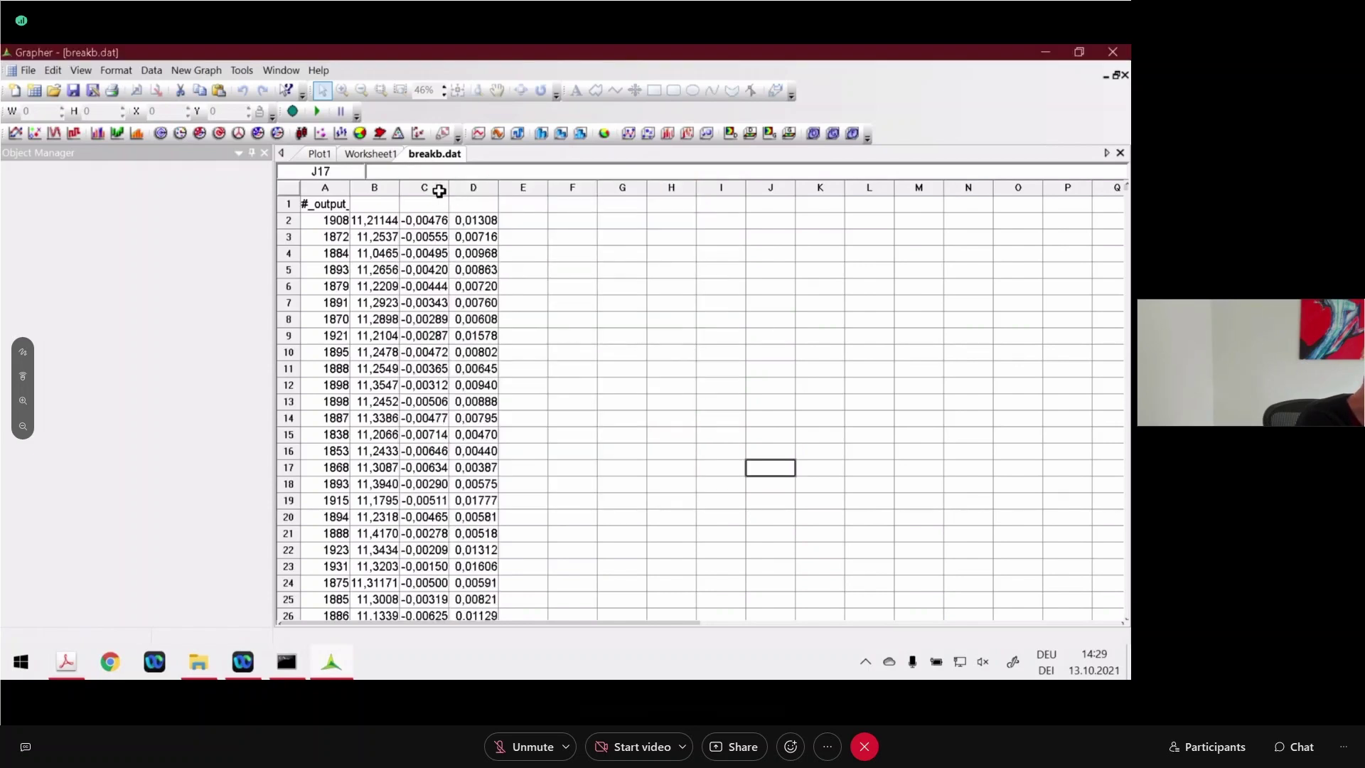
- Create a new 2D histogram of the slope1 values in column C
click(428, 188)
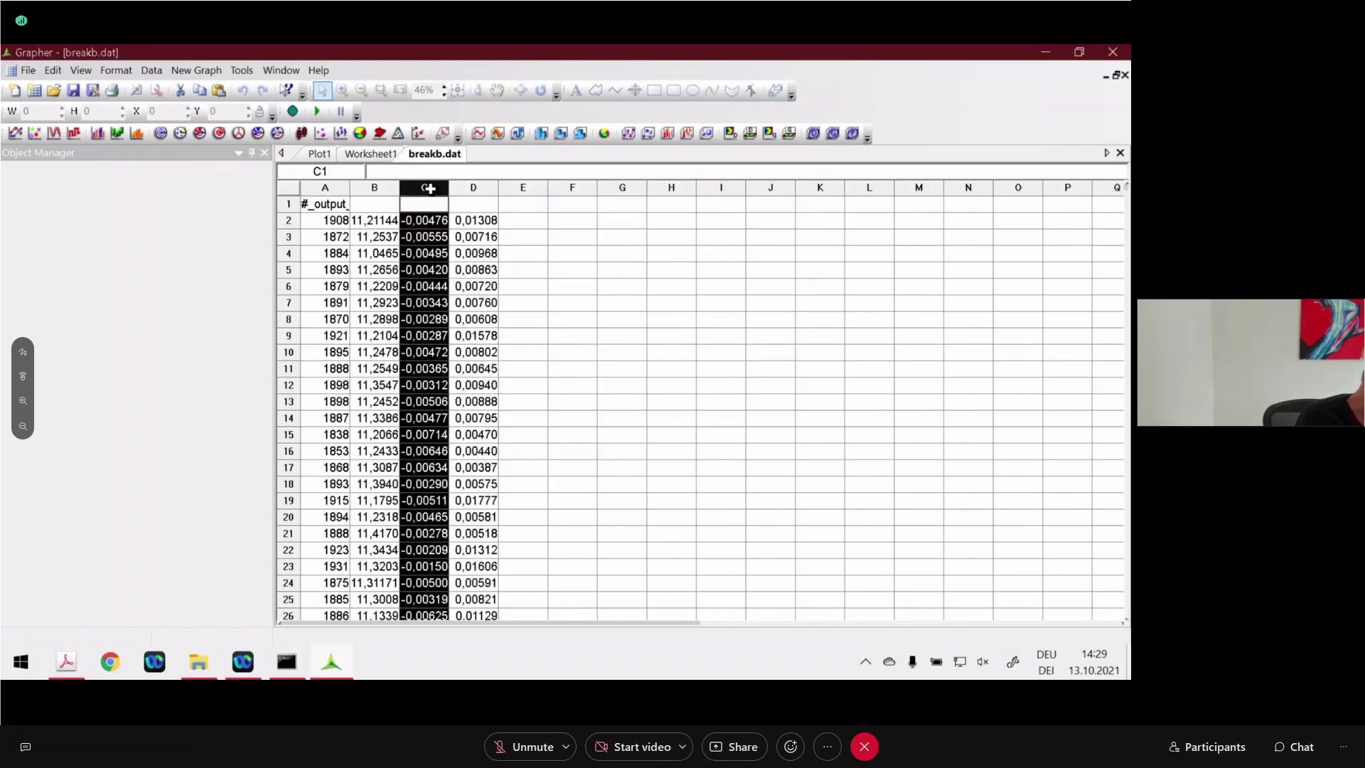
click(196, 72)
mouse_move(240, 96)
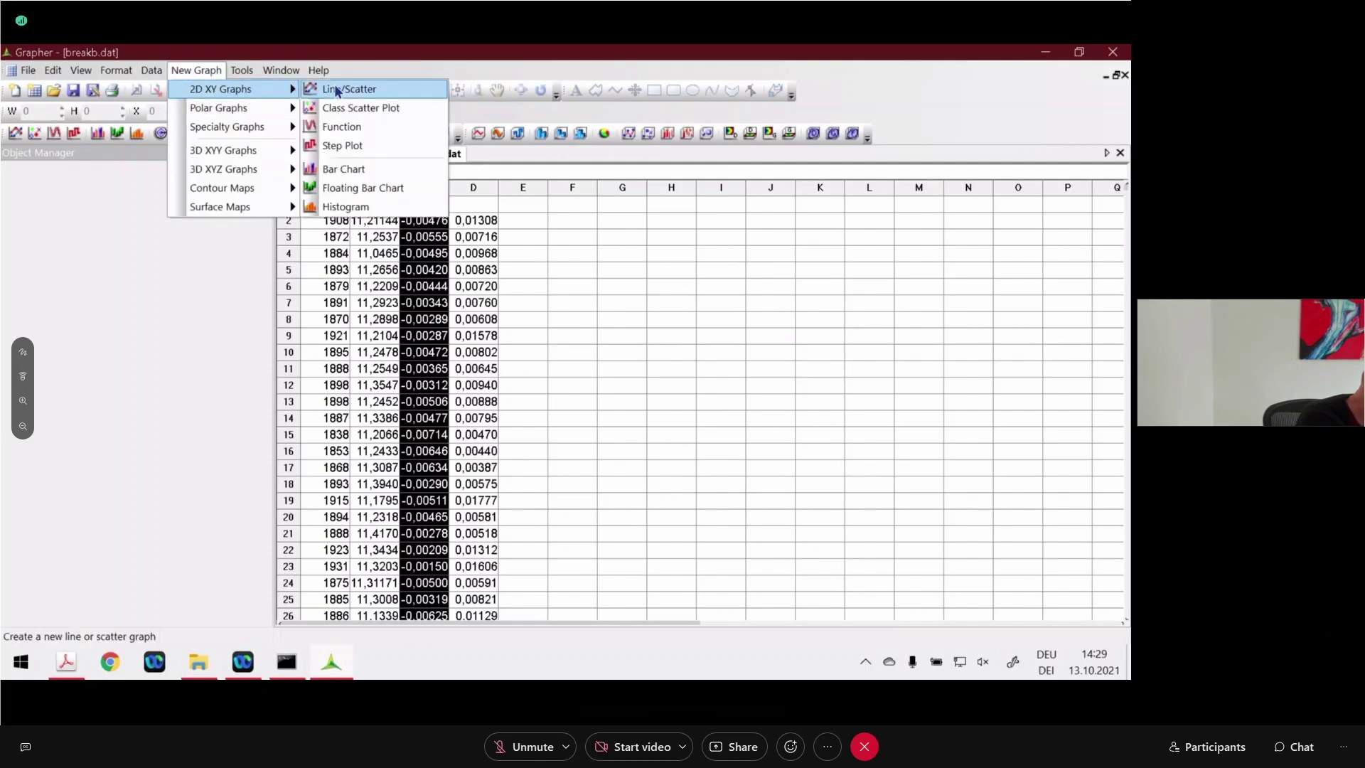
click(377, 208)
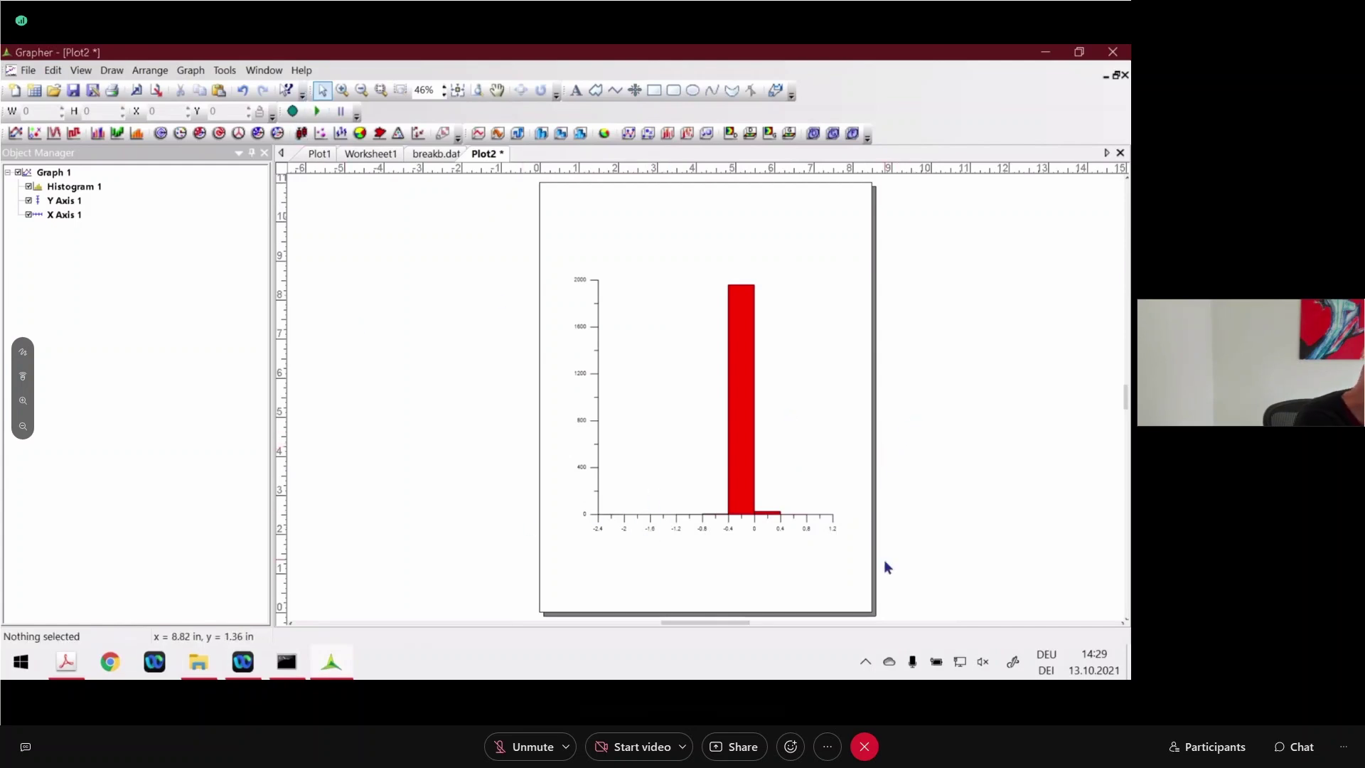
- Shorten the histogram's Y axis to a height of about 2.14 in
scroll(884, 560, up, 2)
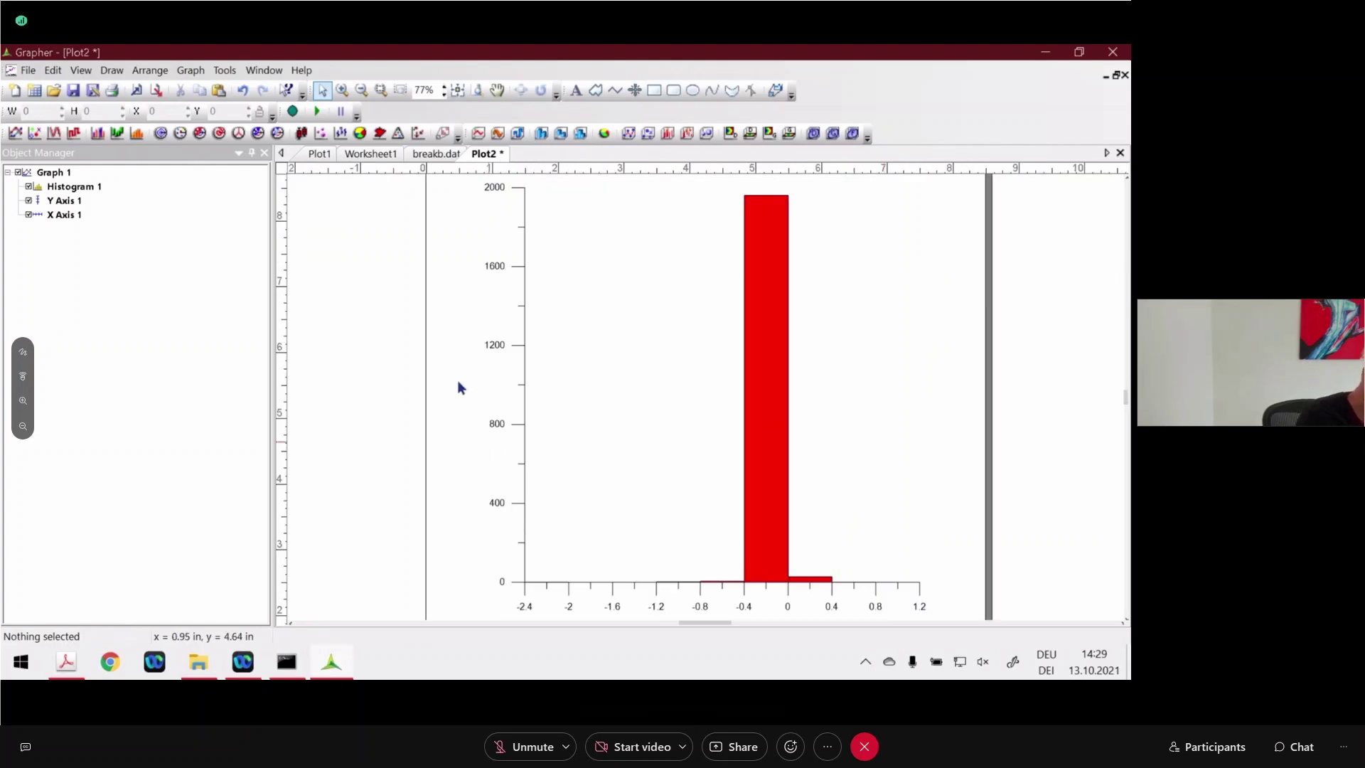
click(496, 201)
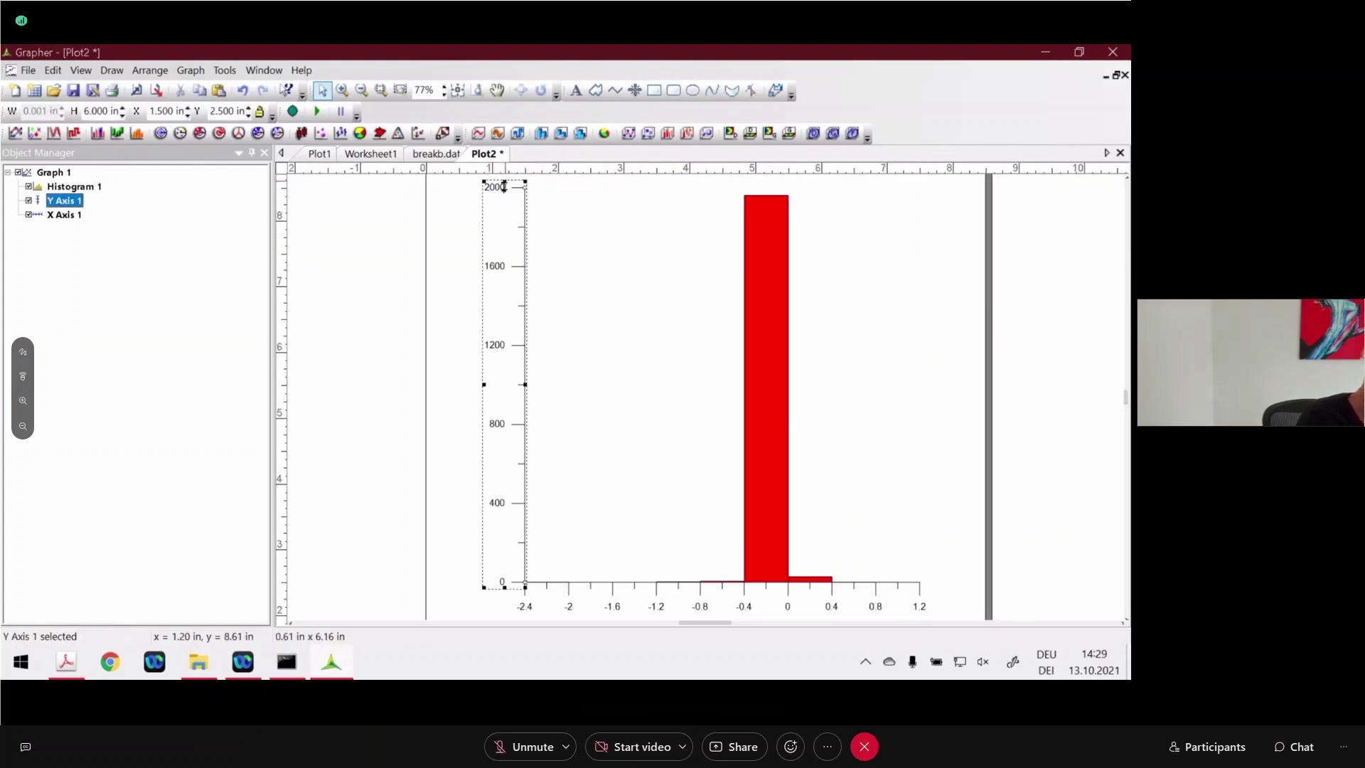
drag(504, 187, 512, 322)
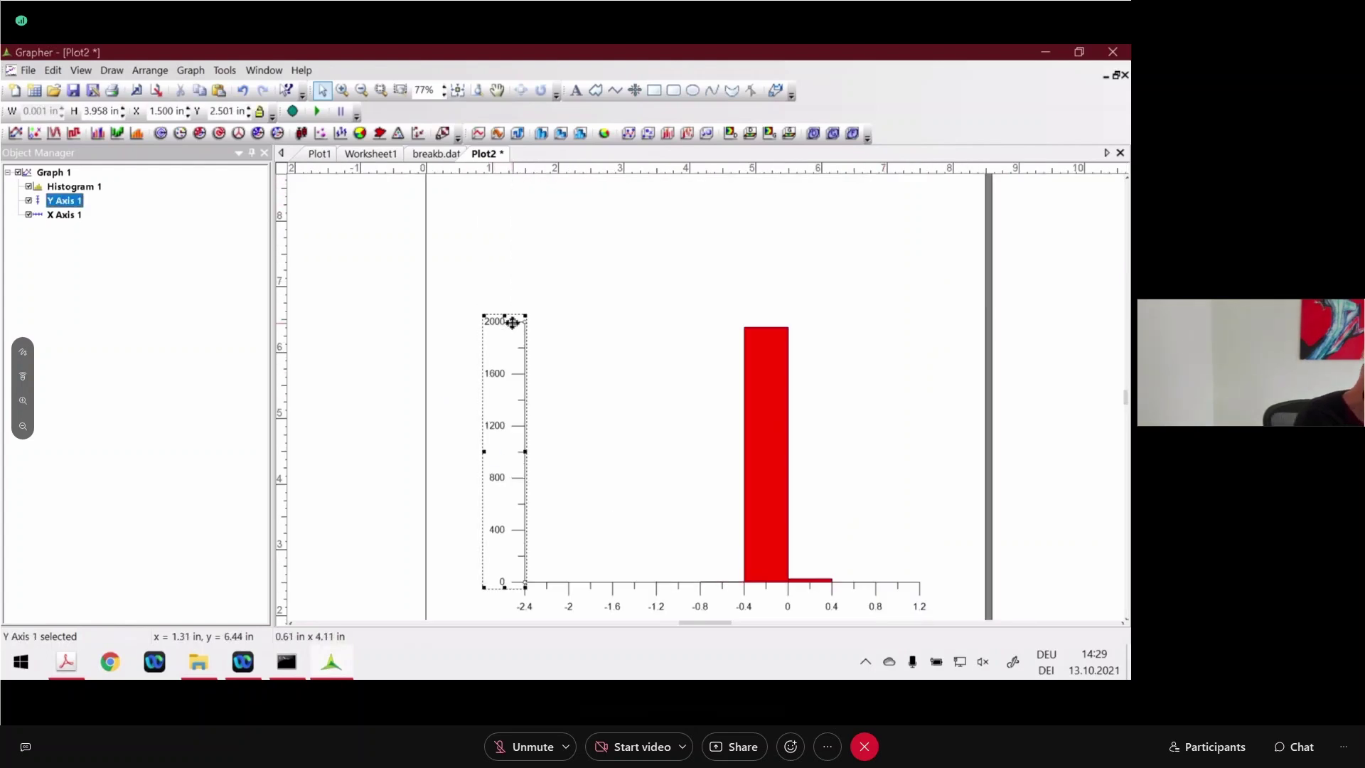
scroll(512, 323, up, 2)
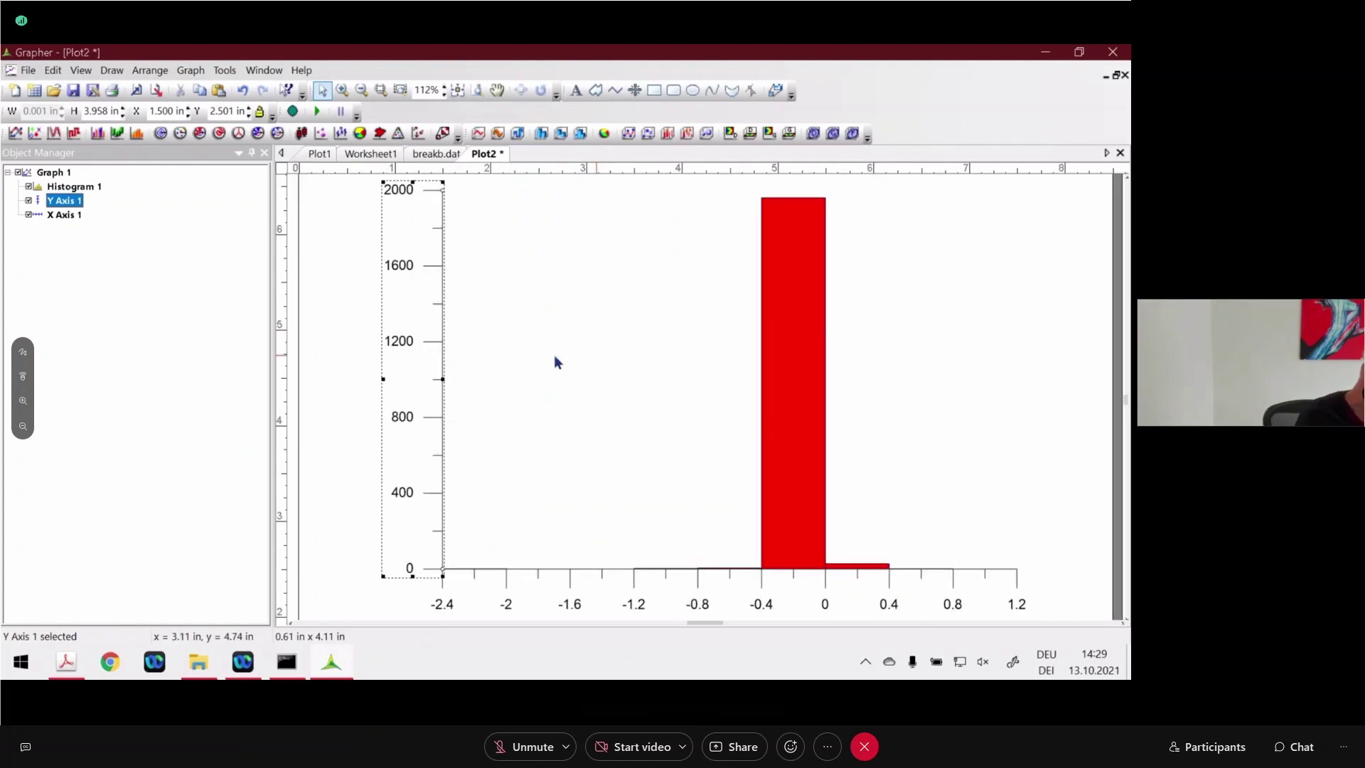
drag(418, 189, 427, 355)
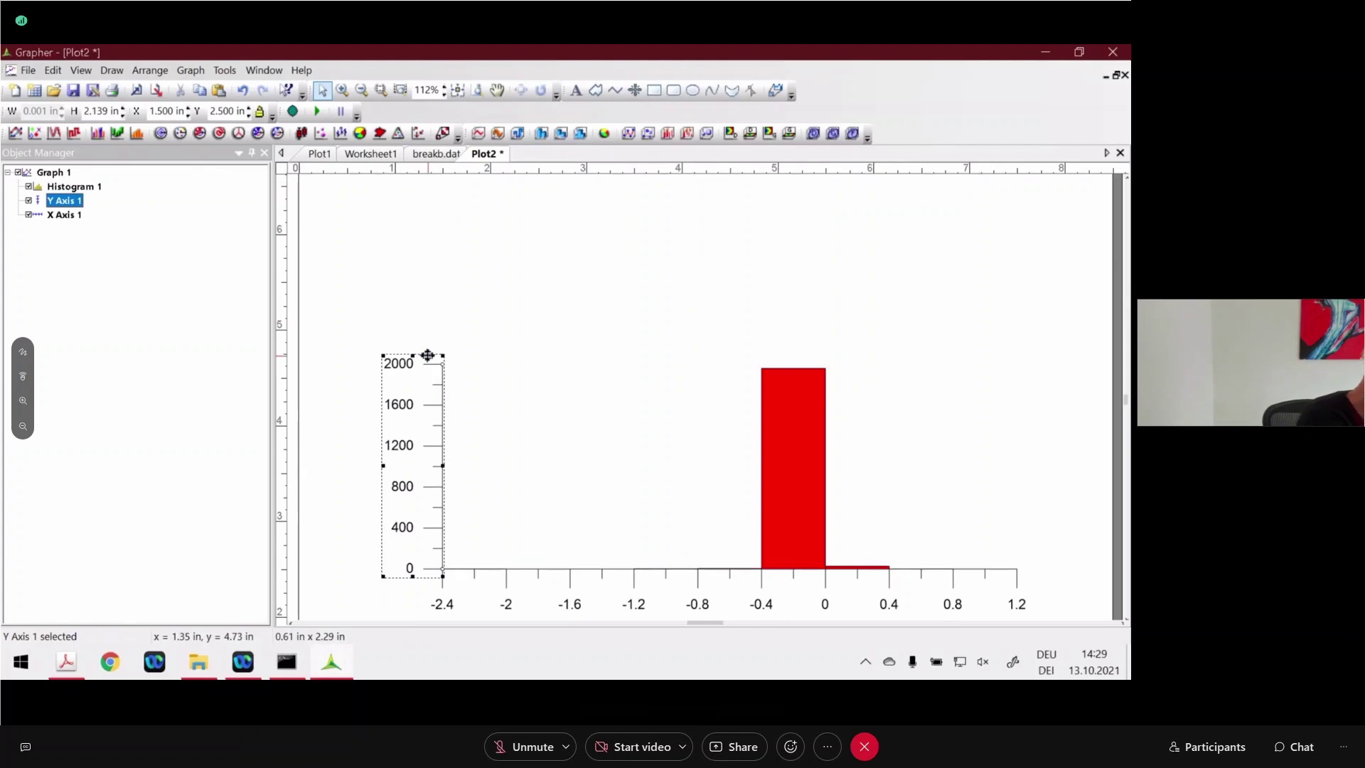
scroll(427, 359, up, 2)
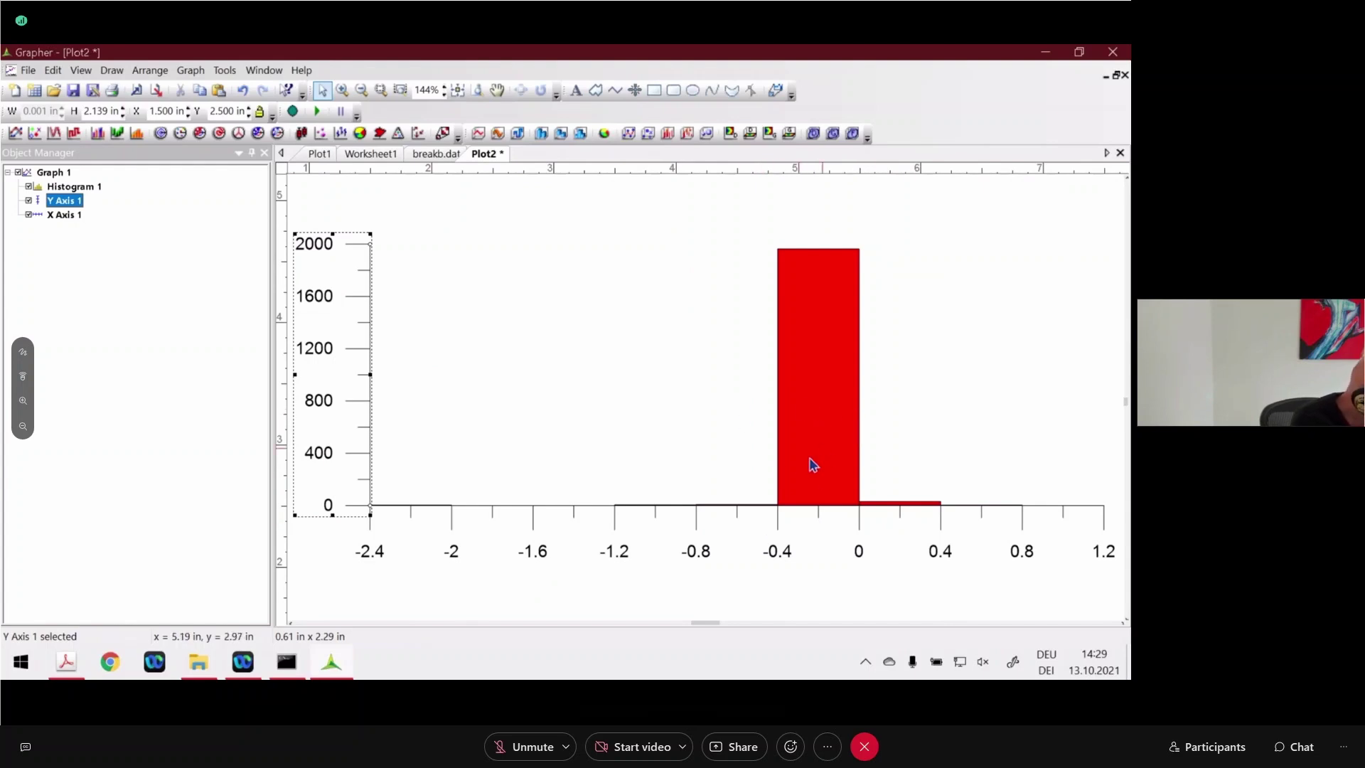
click(742, 507)
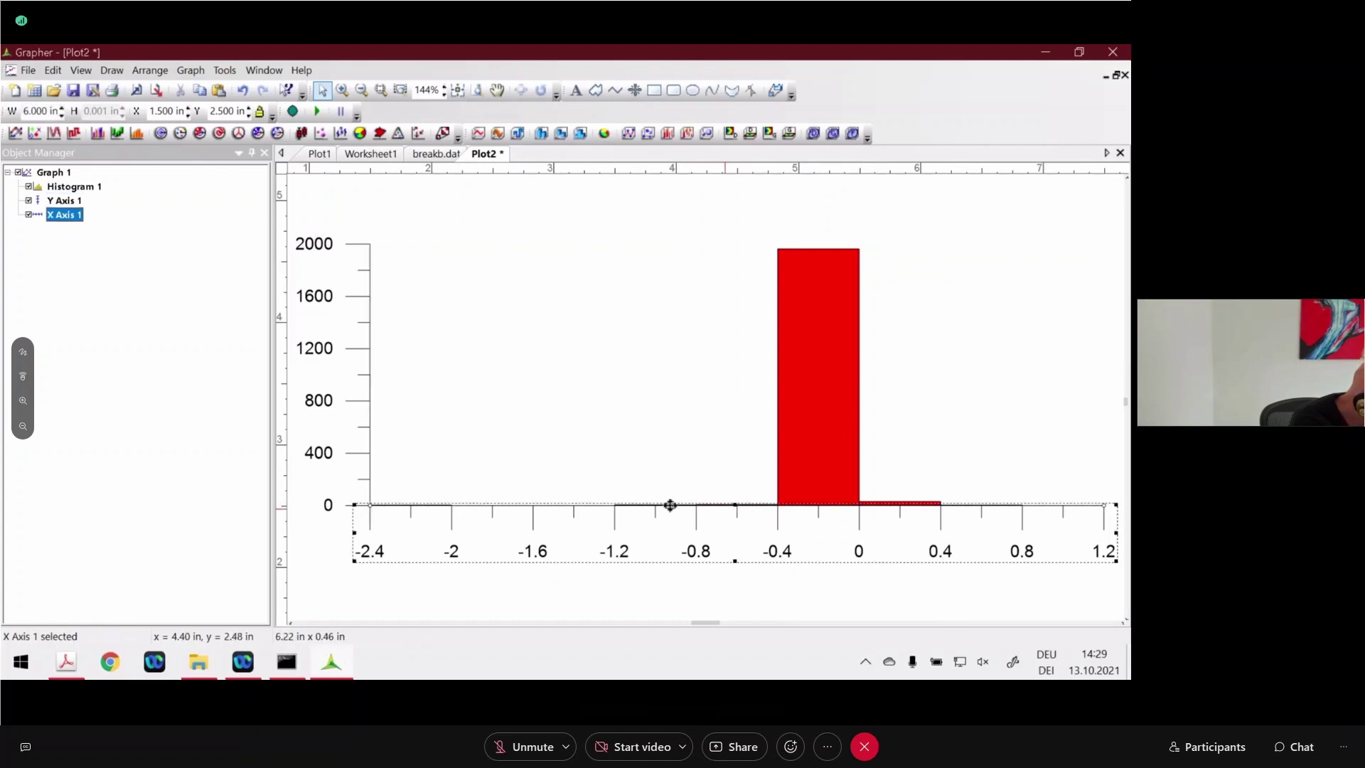
click(679, 582)
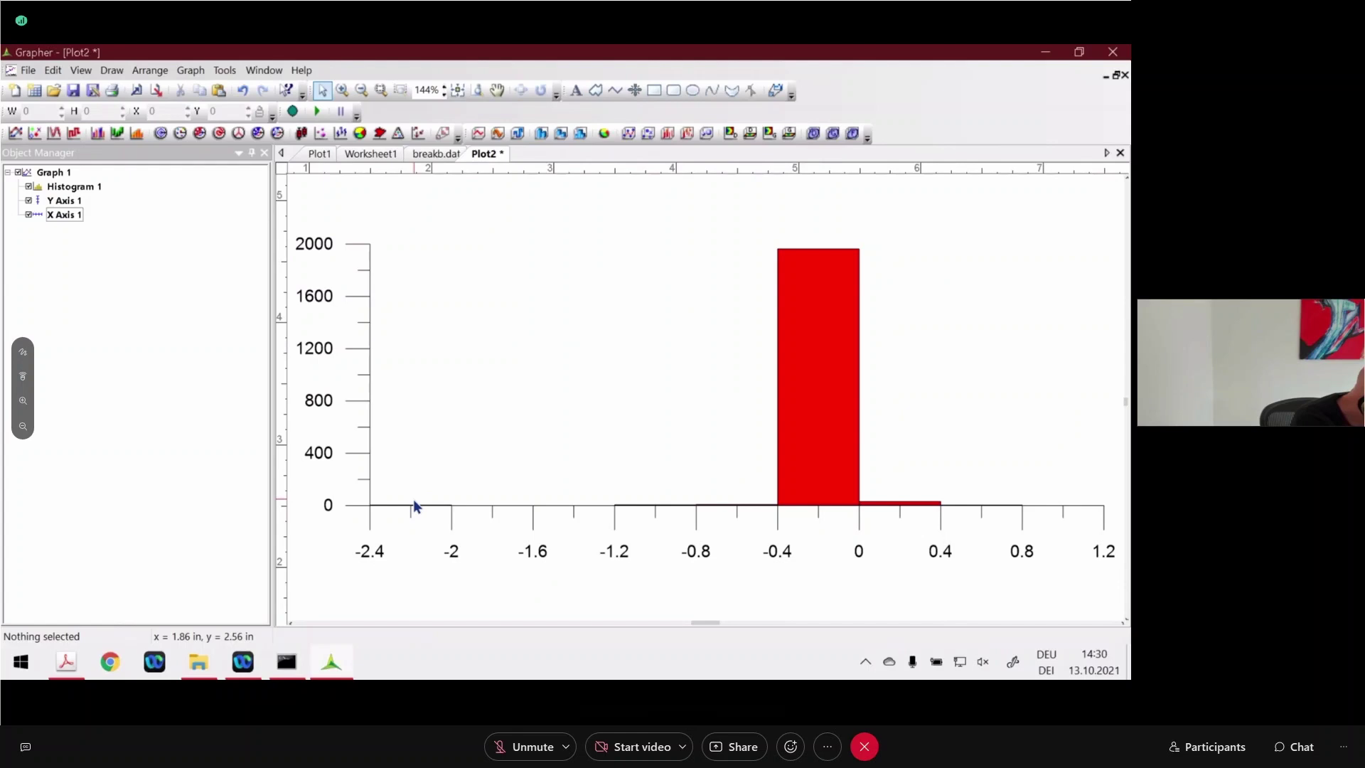
- Set the slope histogram's bin size to 0.2 and its number of bins to 16
right_click(823, 375)
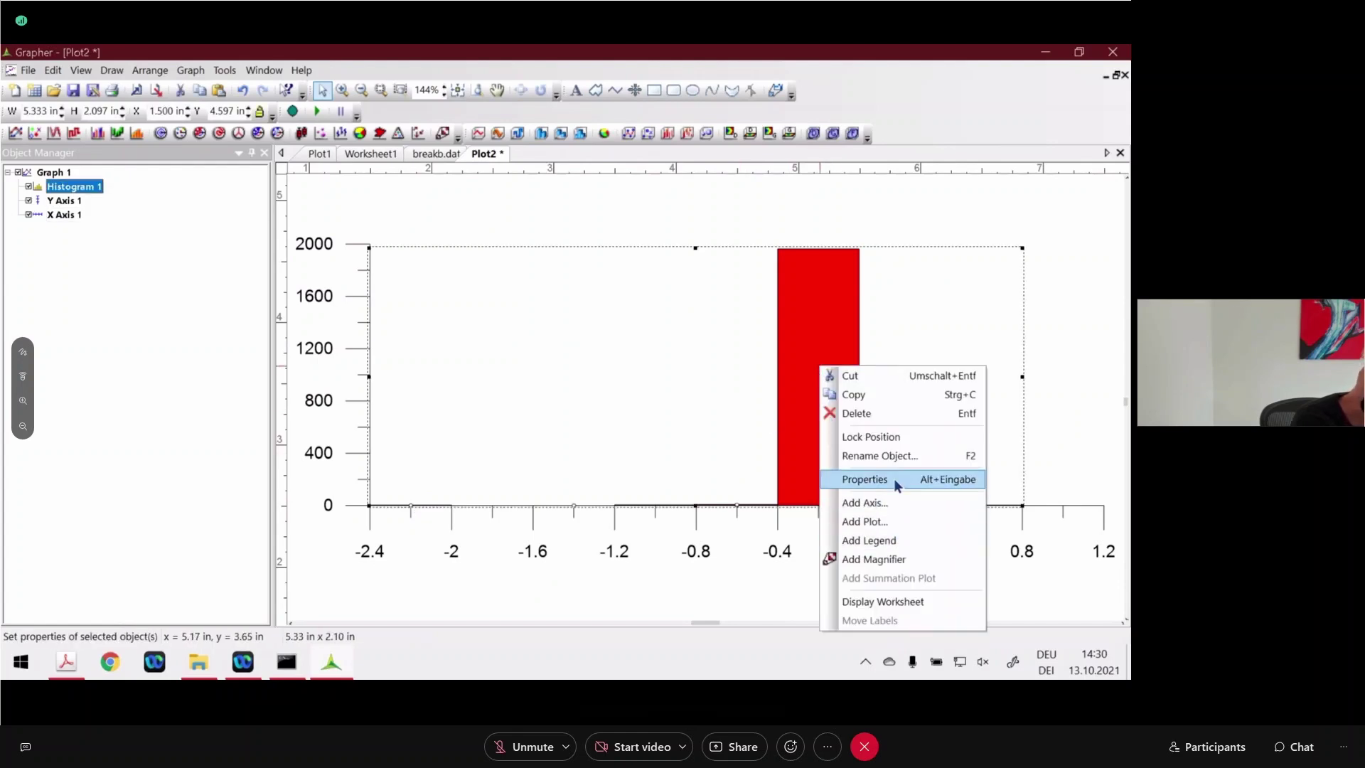
click(863, 478)
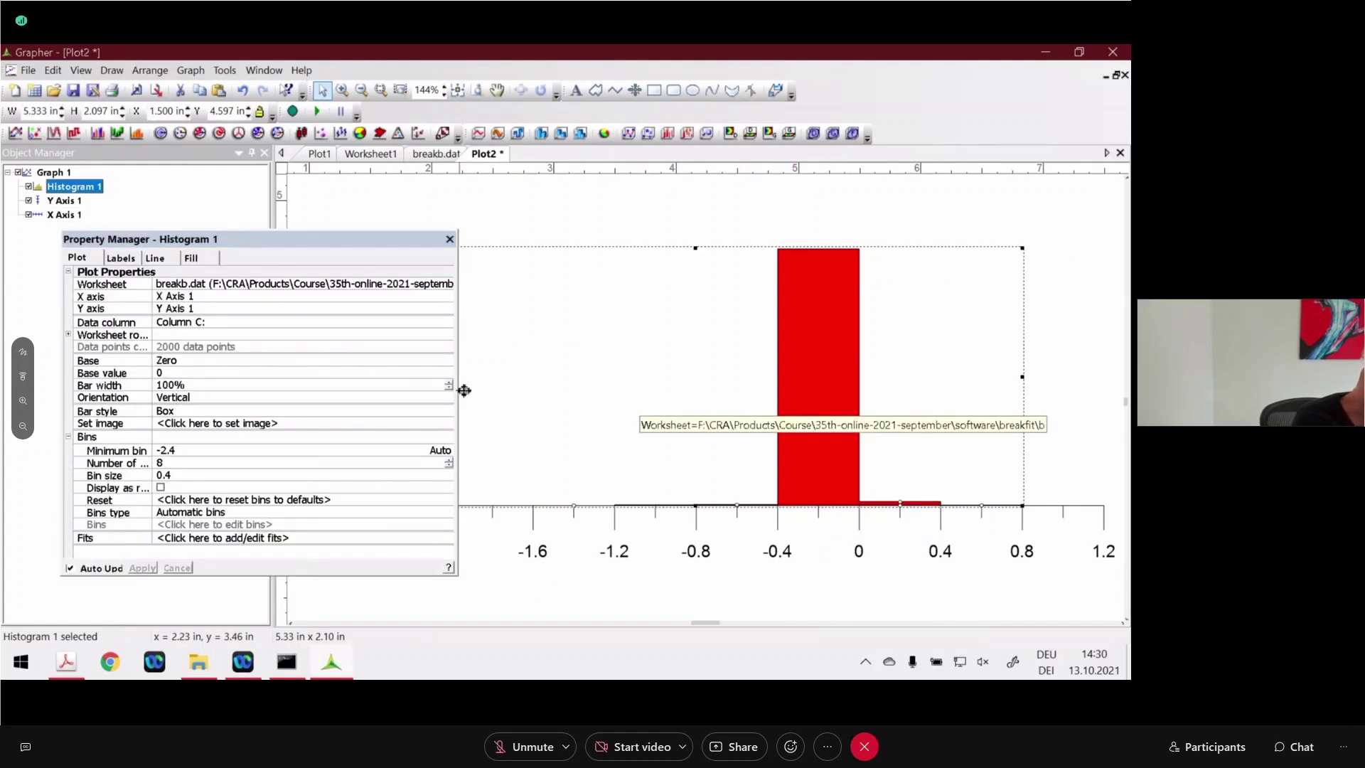
click(186, 475)
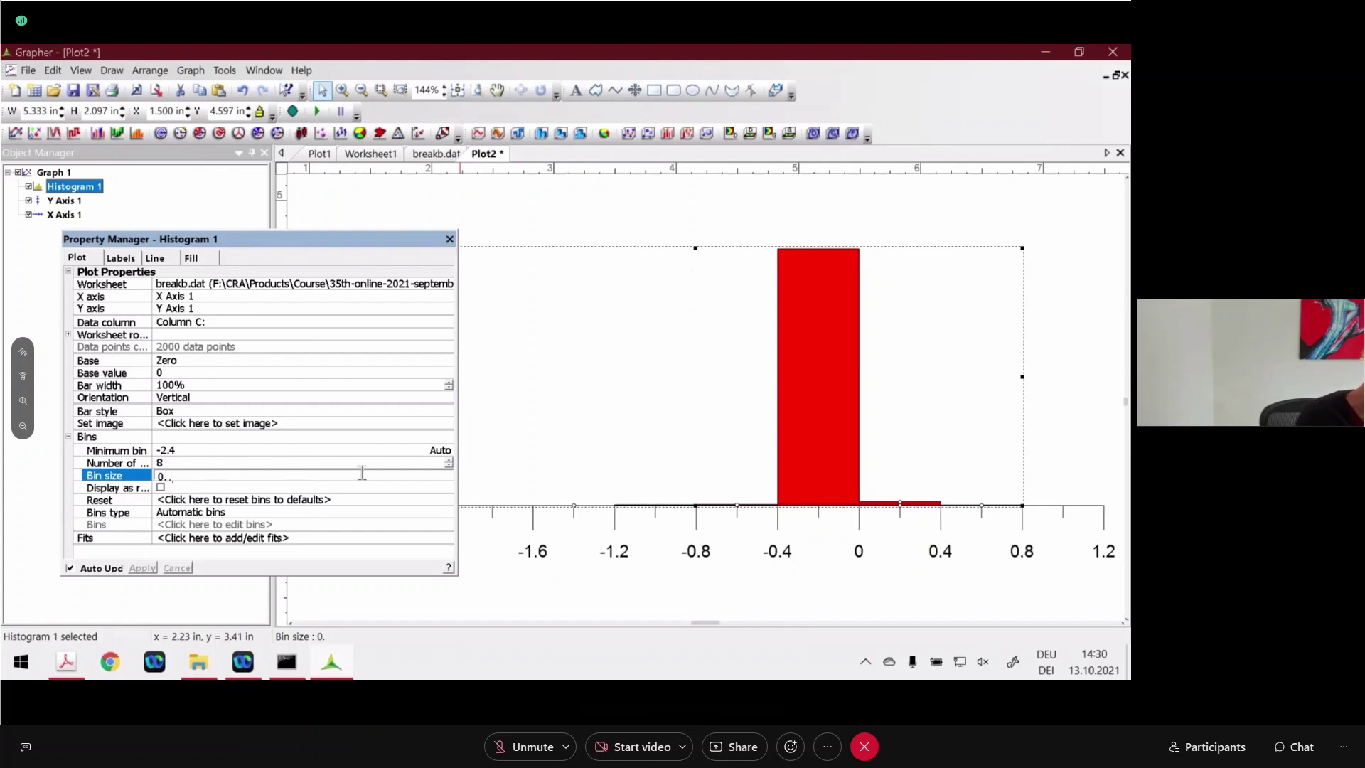
text(2)
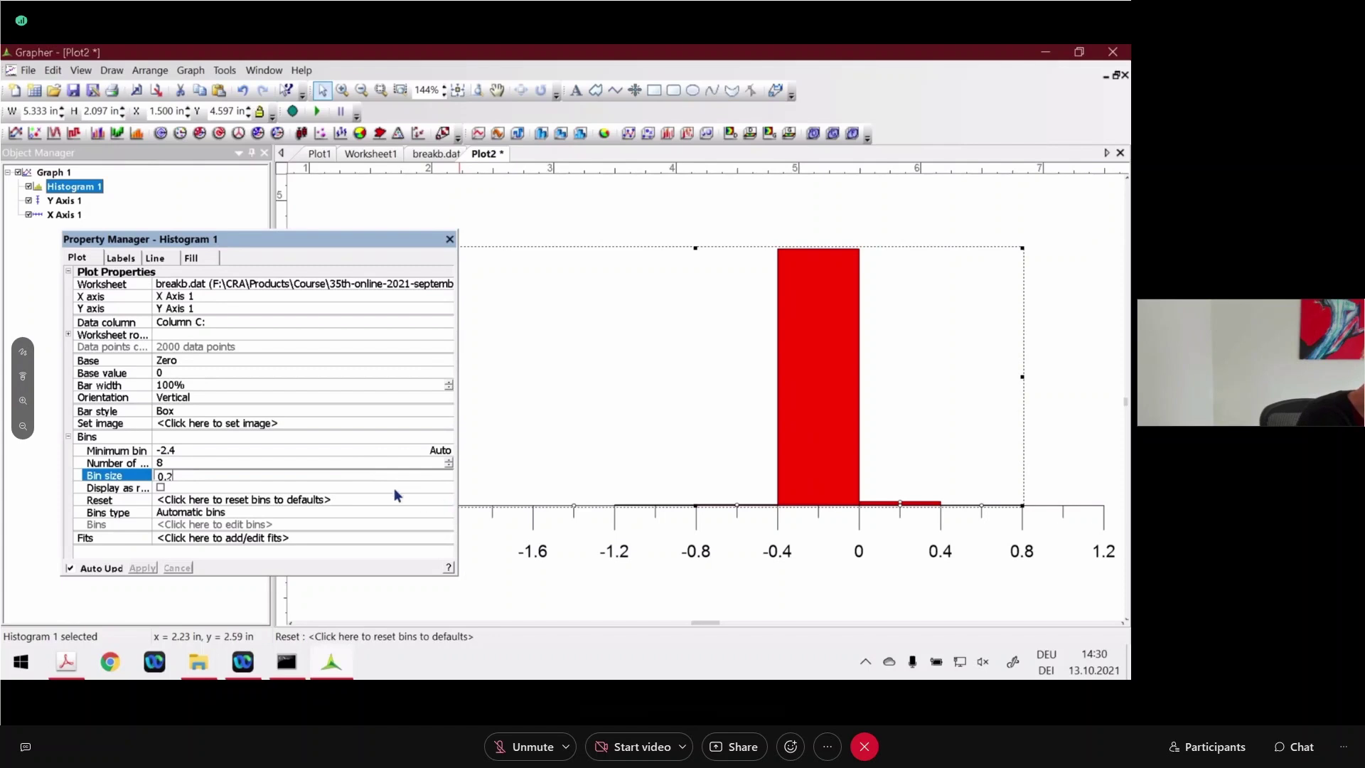
key(Return)
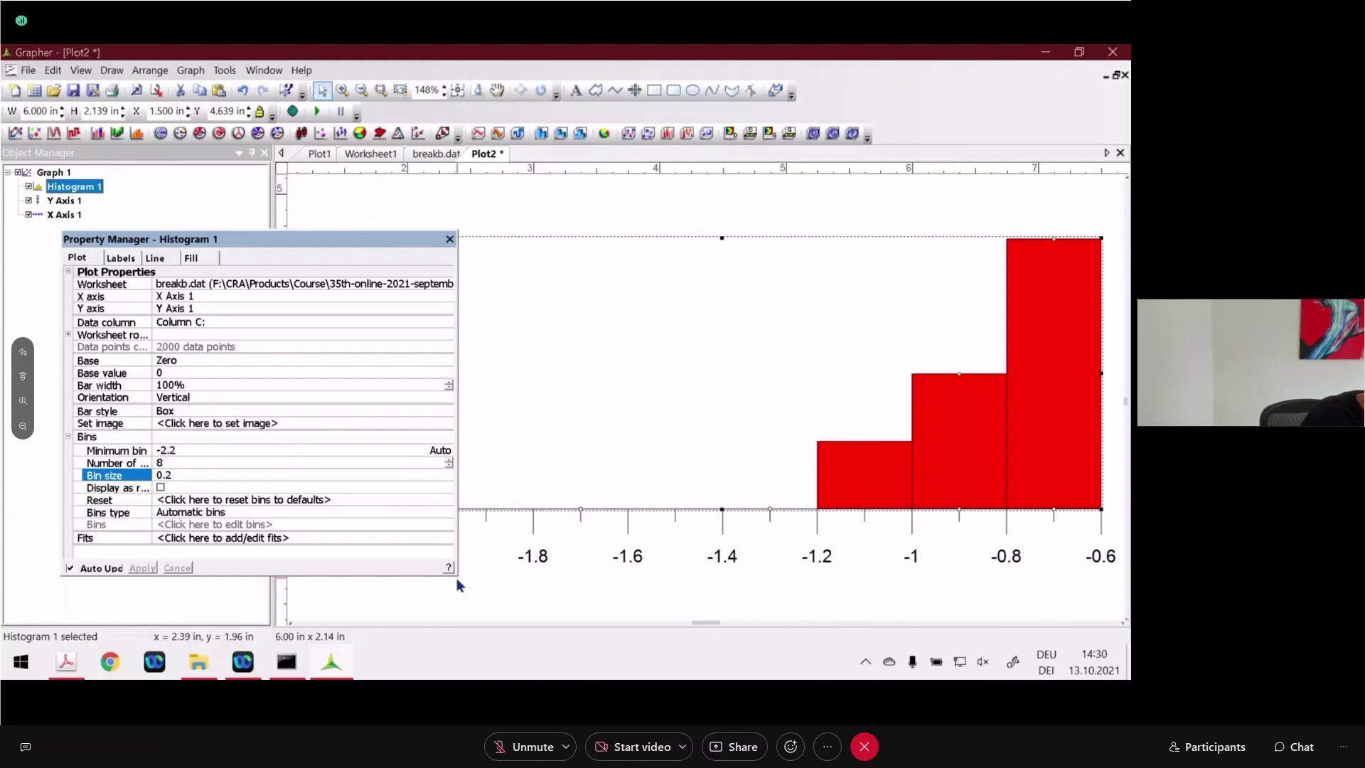
drag(454, 573, 590, 625)
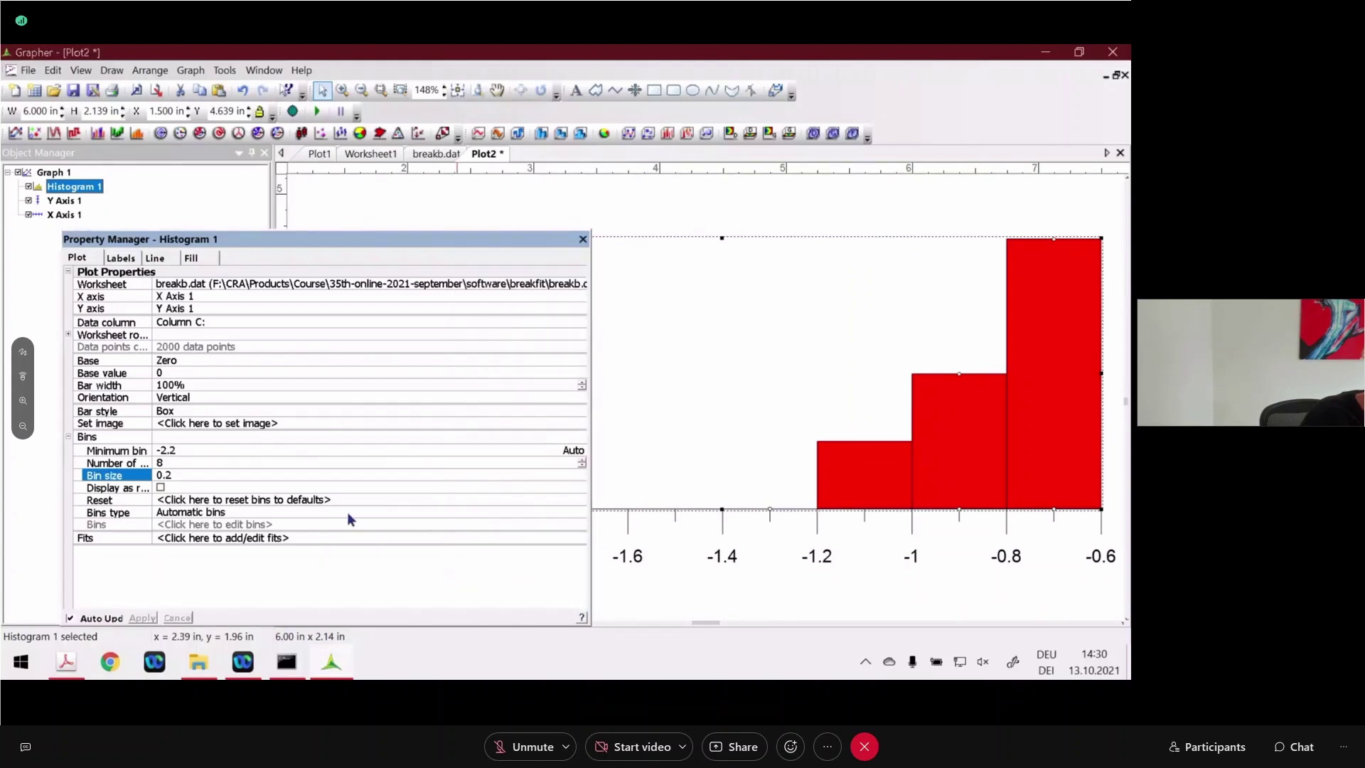
key(Down)
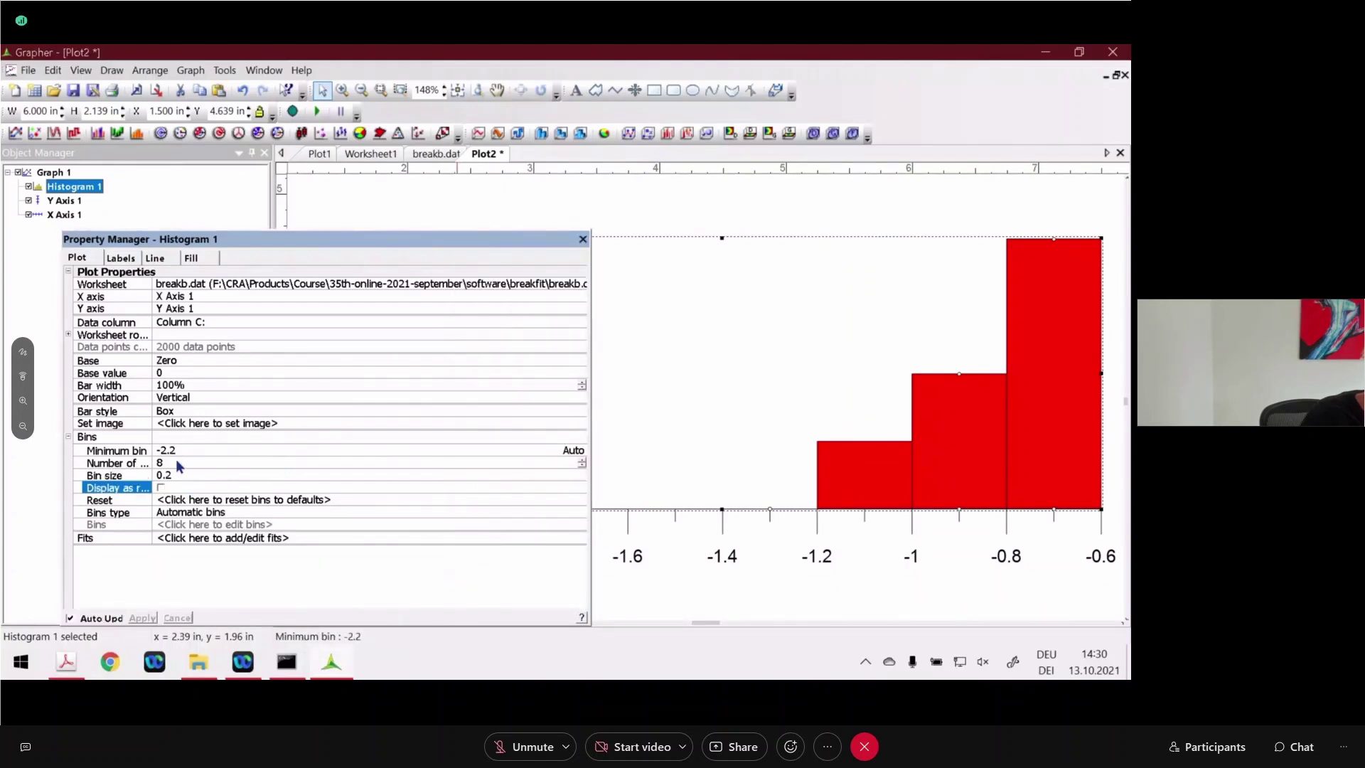
click(177, 459)
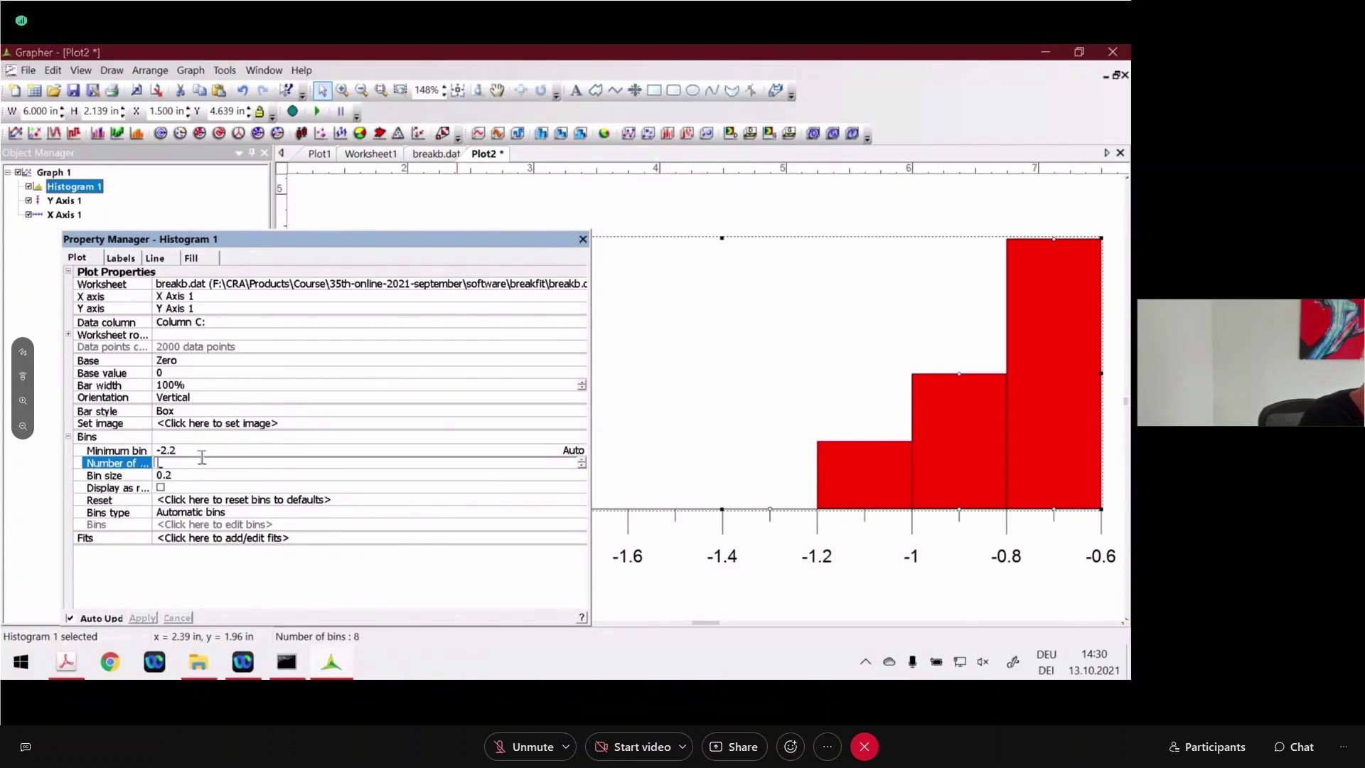
text(16)
key(Return)
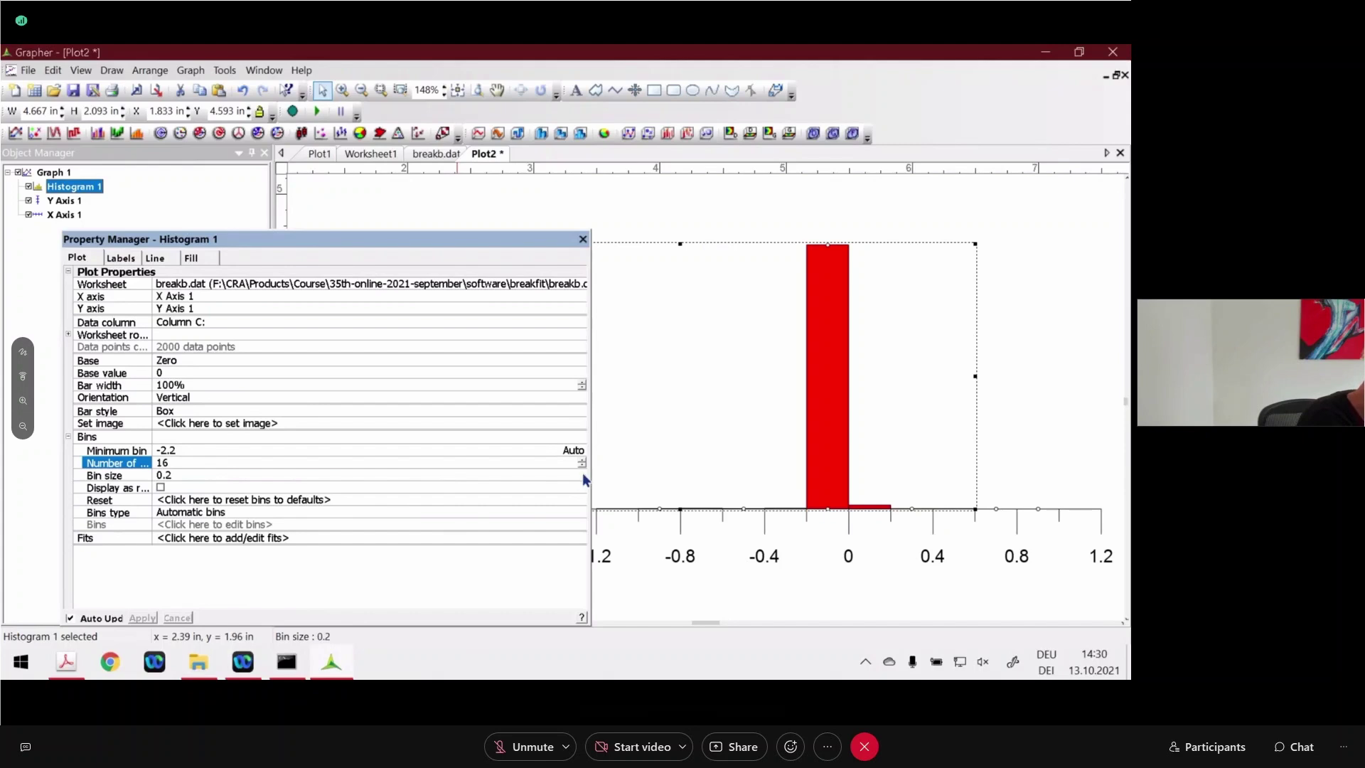
- Refine the histogram to a bin size of 0.1 with 32 bins and close its properties
click(204, 473)
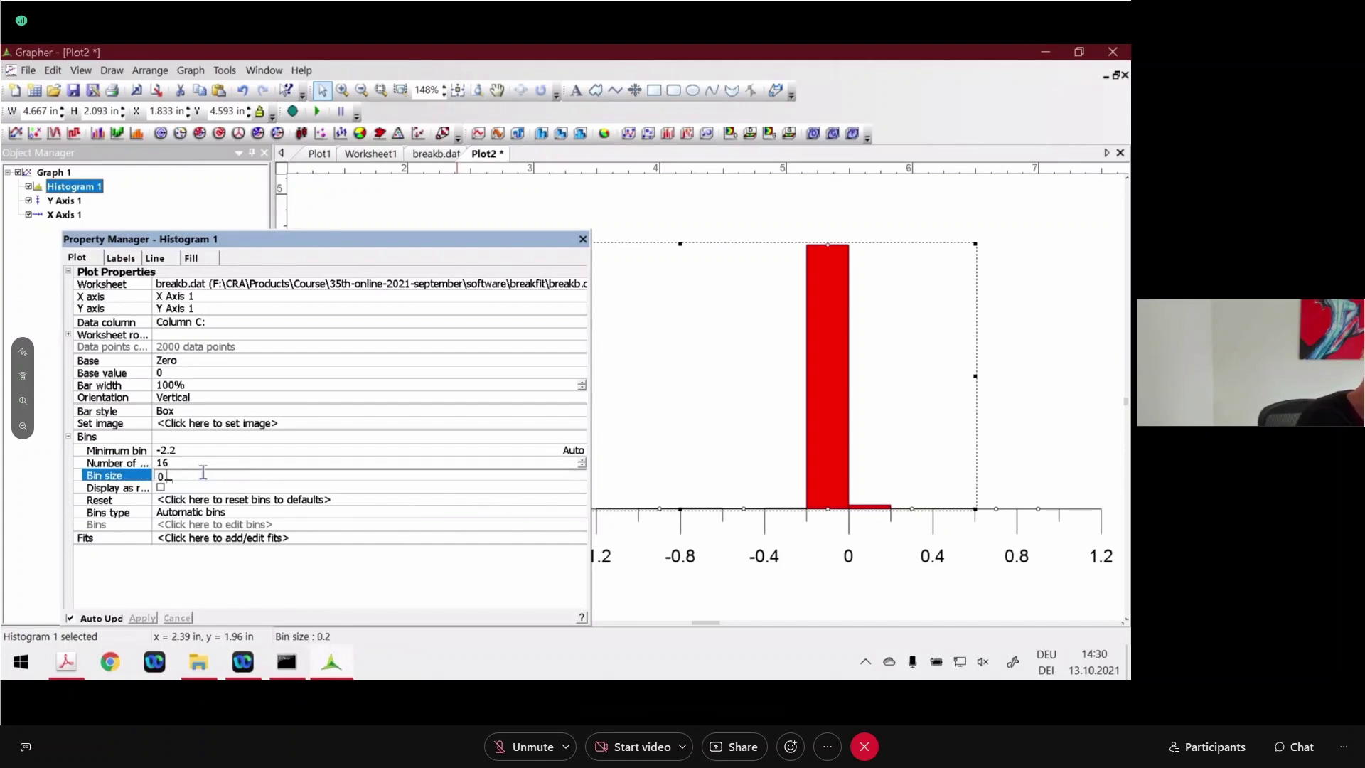
click(178, 463)
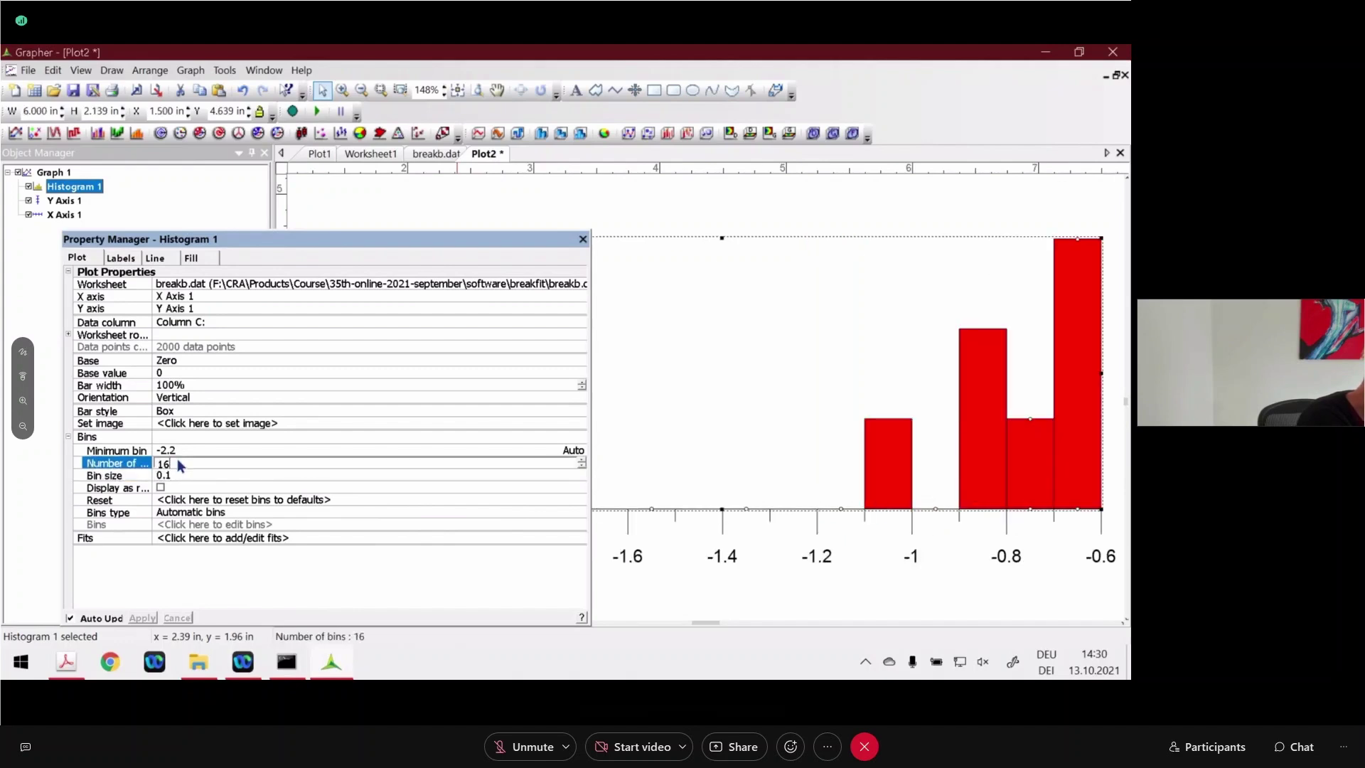
text(32)
key(Return)
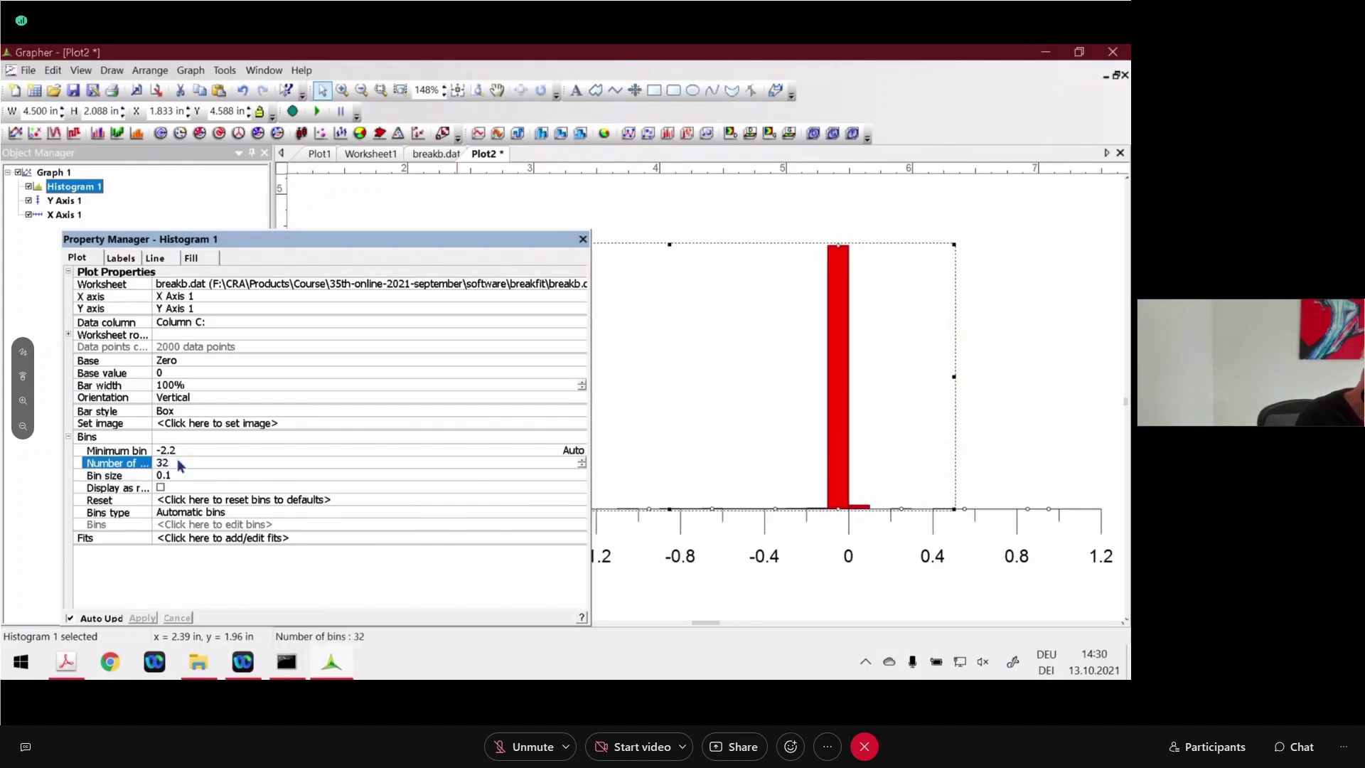
click(583, 240)
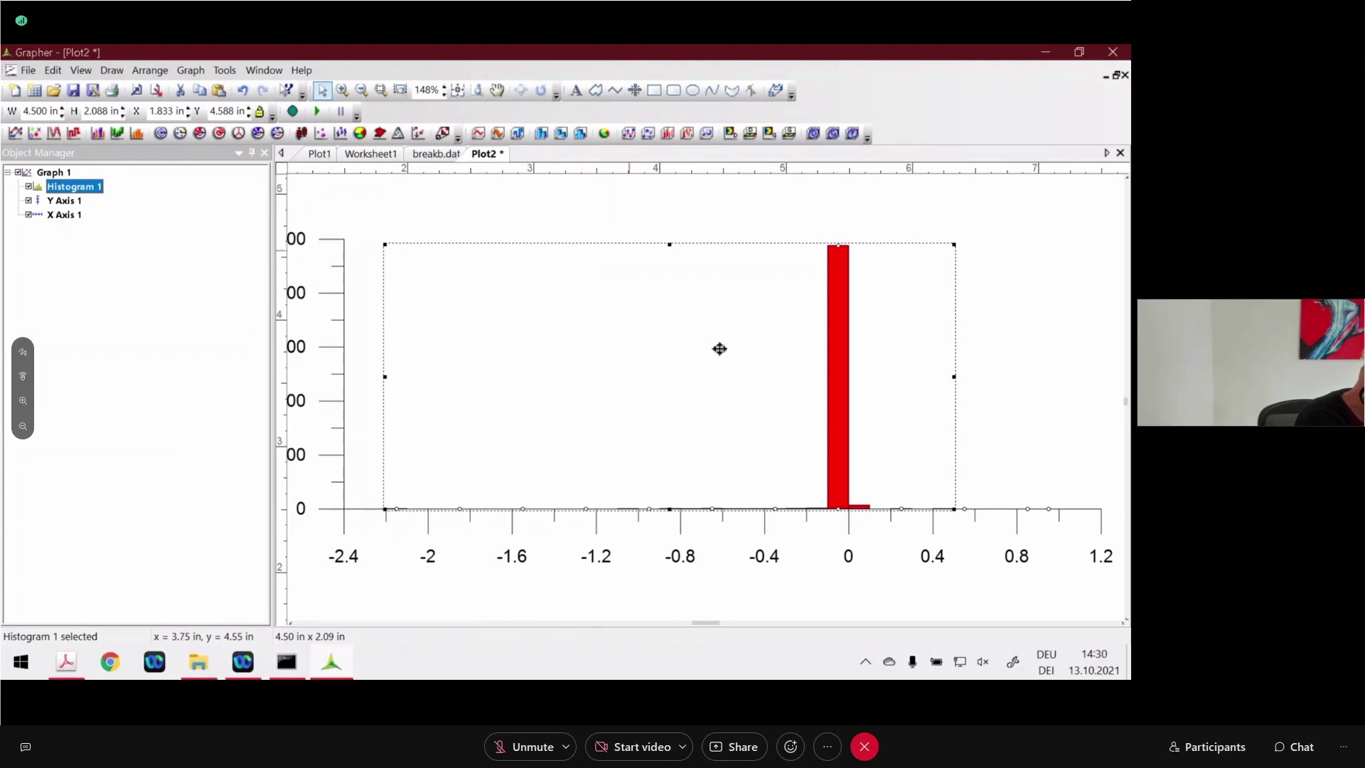
click(305, 575)
click(463, 217)
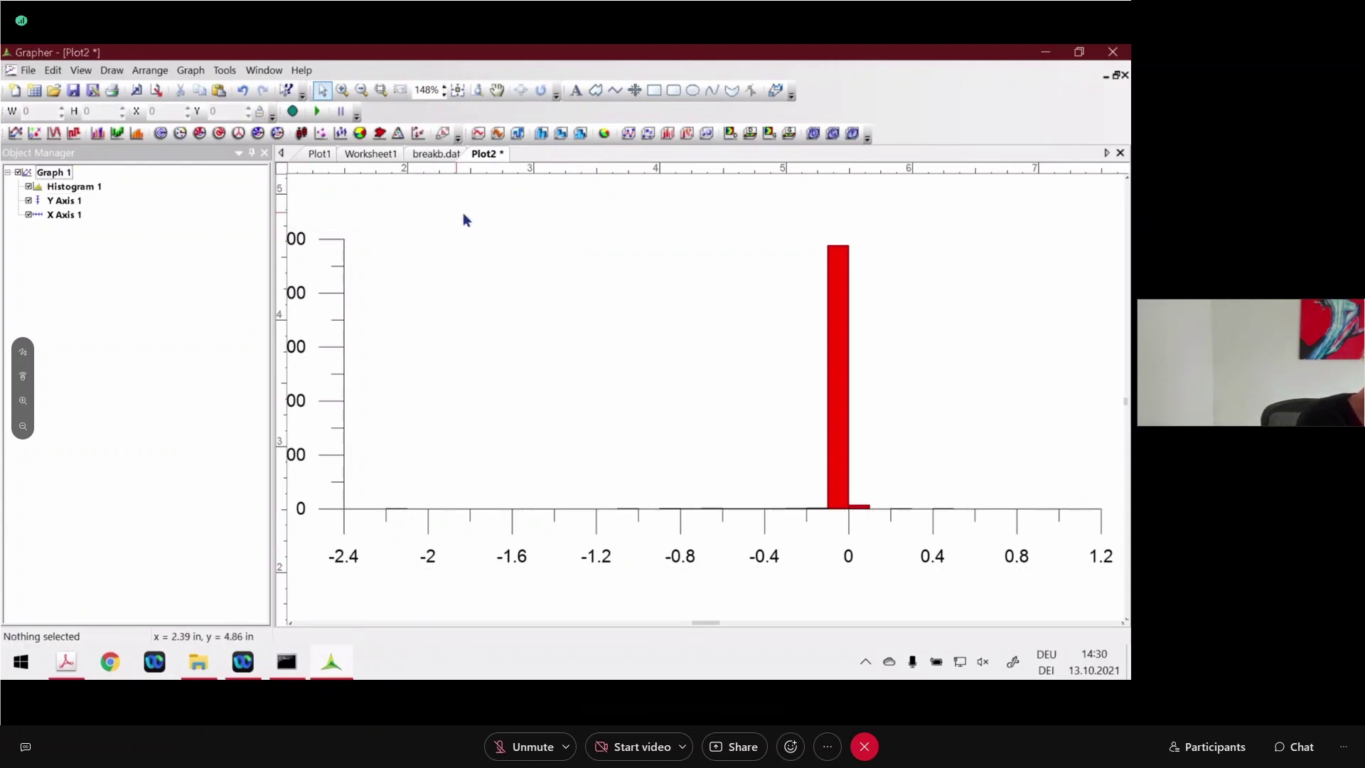
click(397, 511)
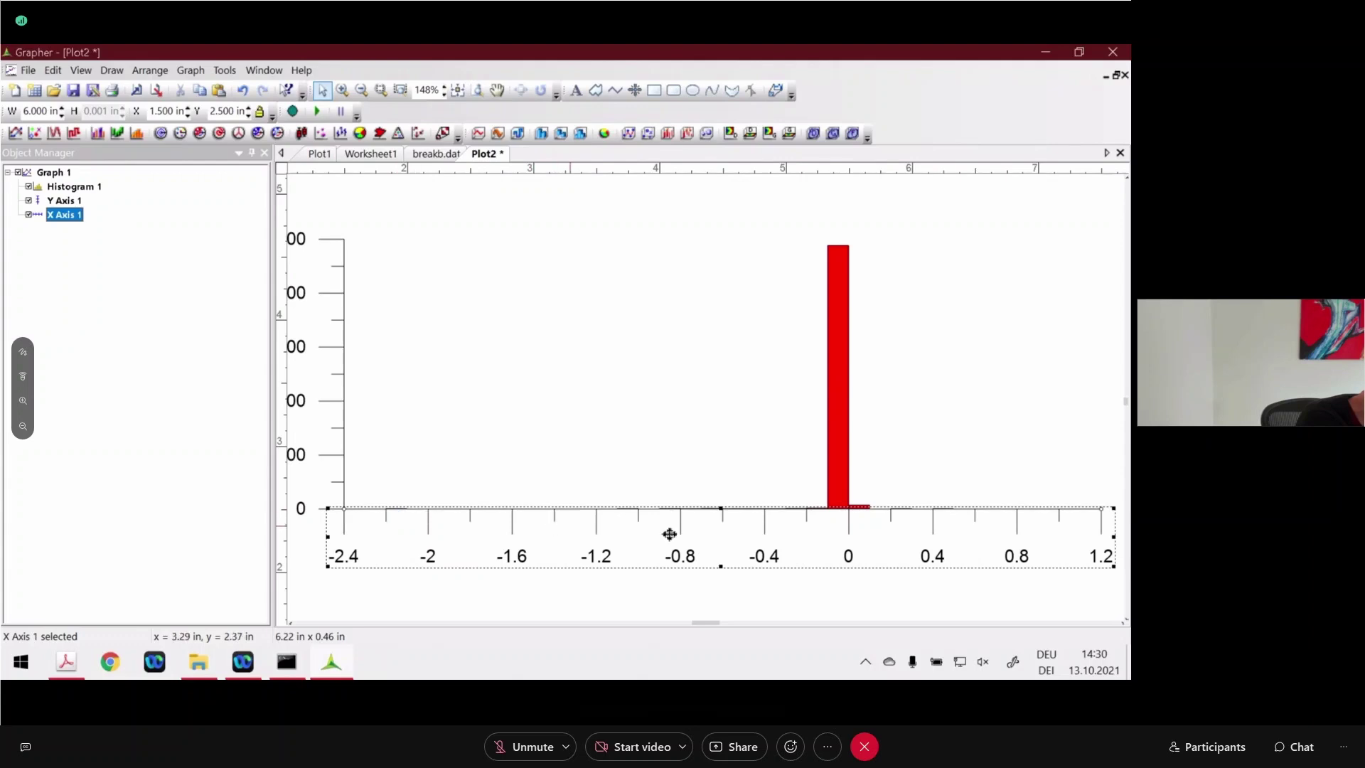
click(779, 599)
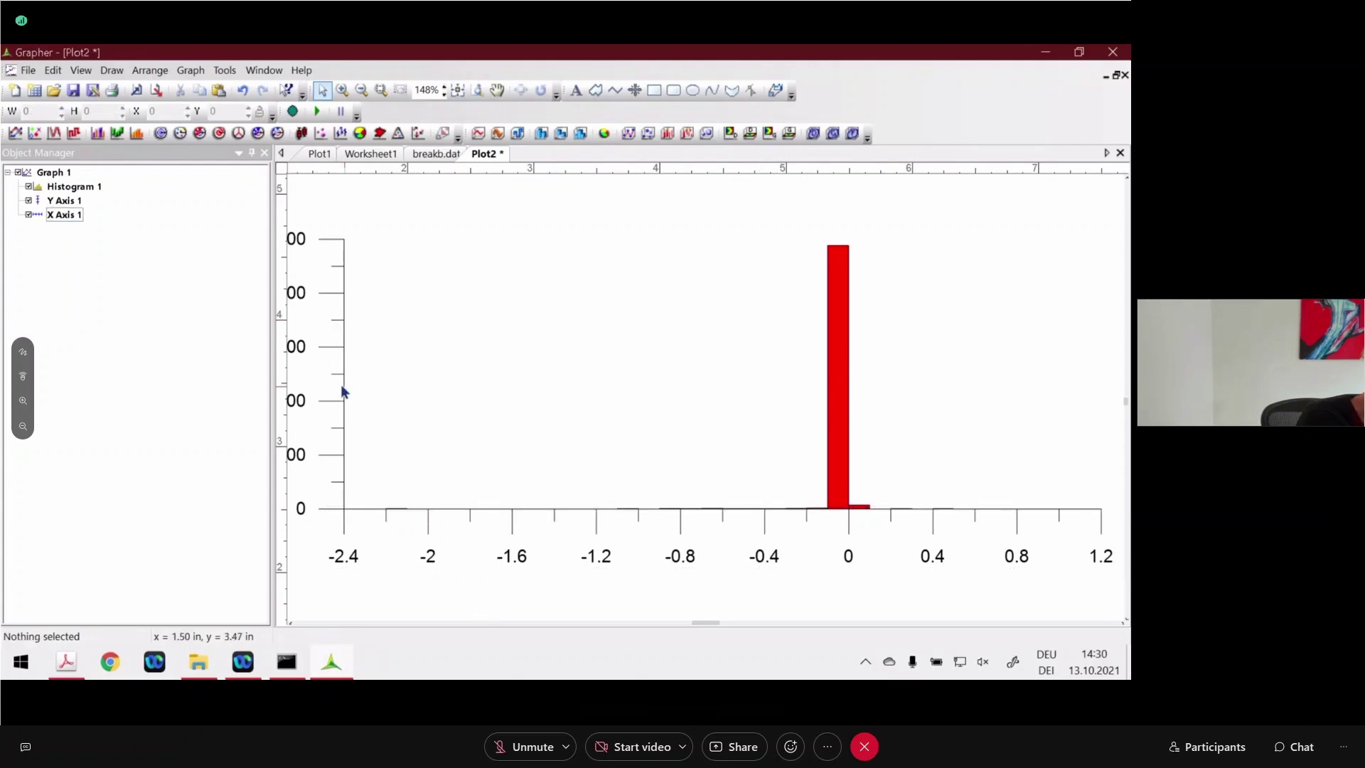
- Sort the slope1 values in column C of the breakb.dat worksheet in ascending order
click(436, 155)
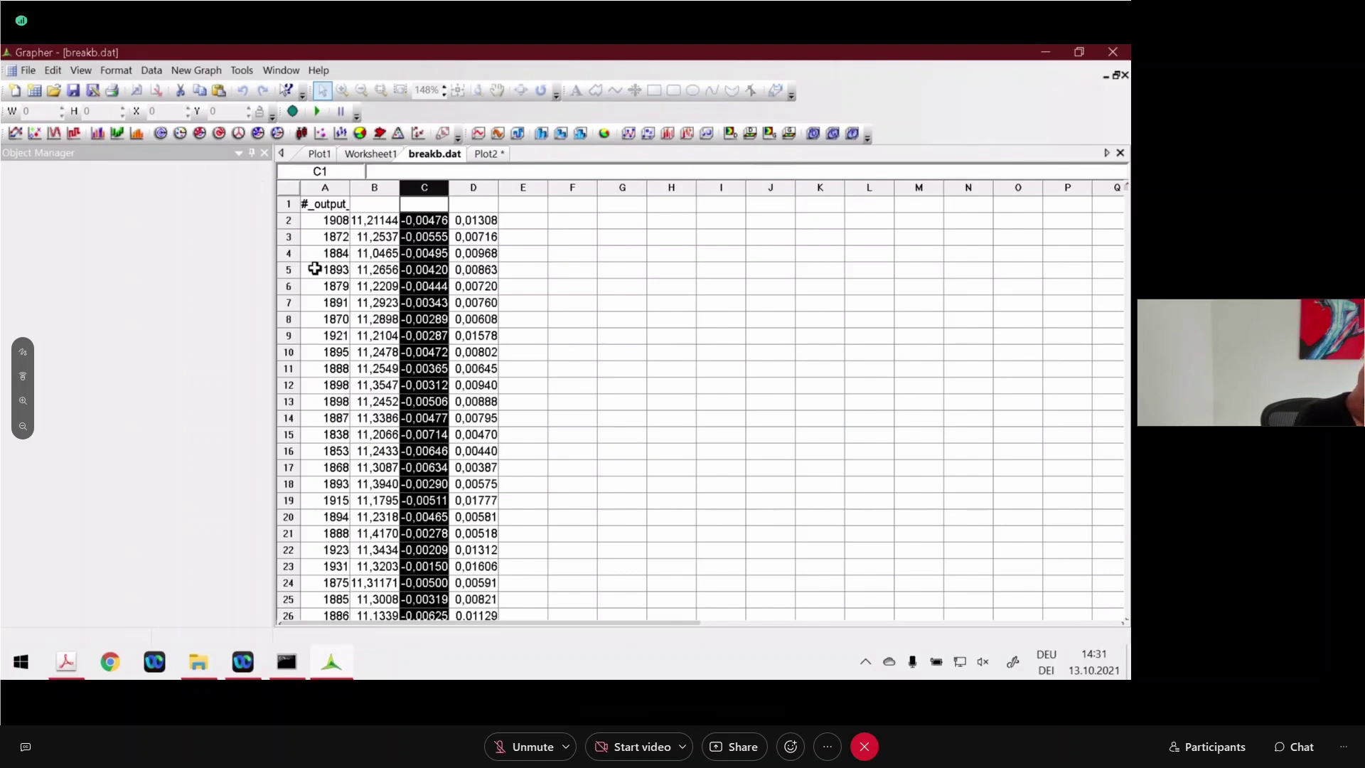
click(145, 72)
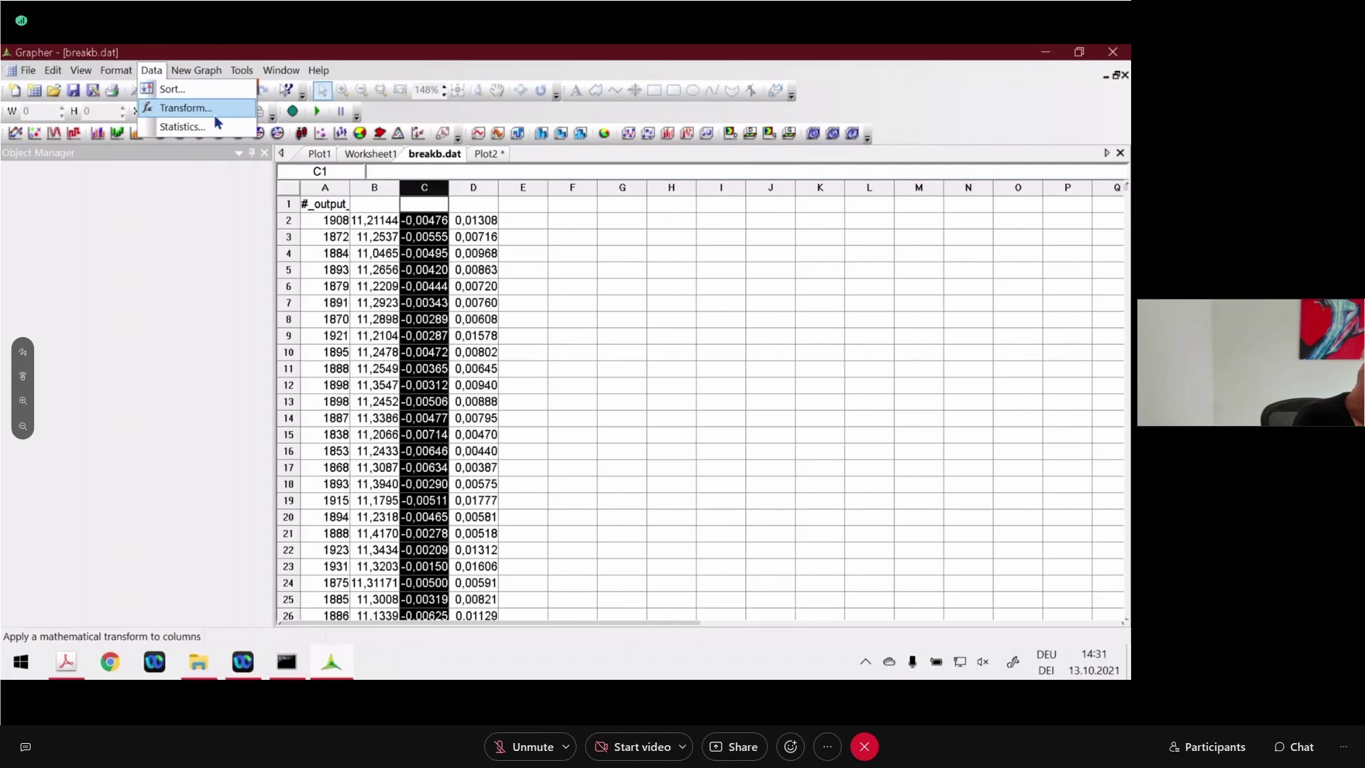
key(s)
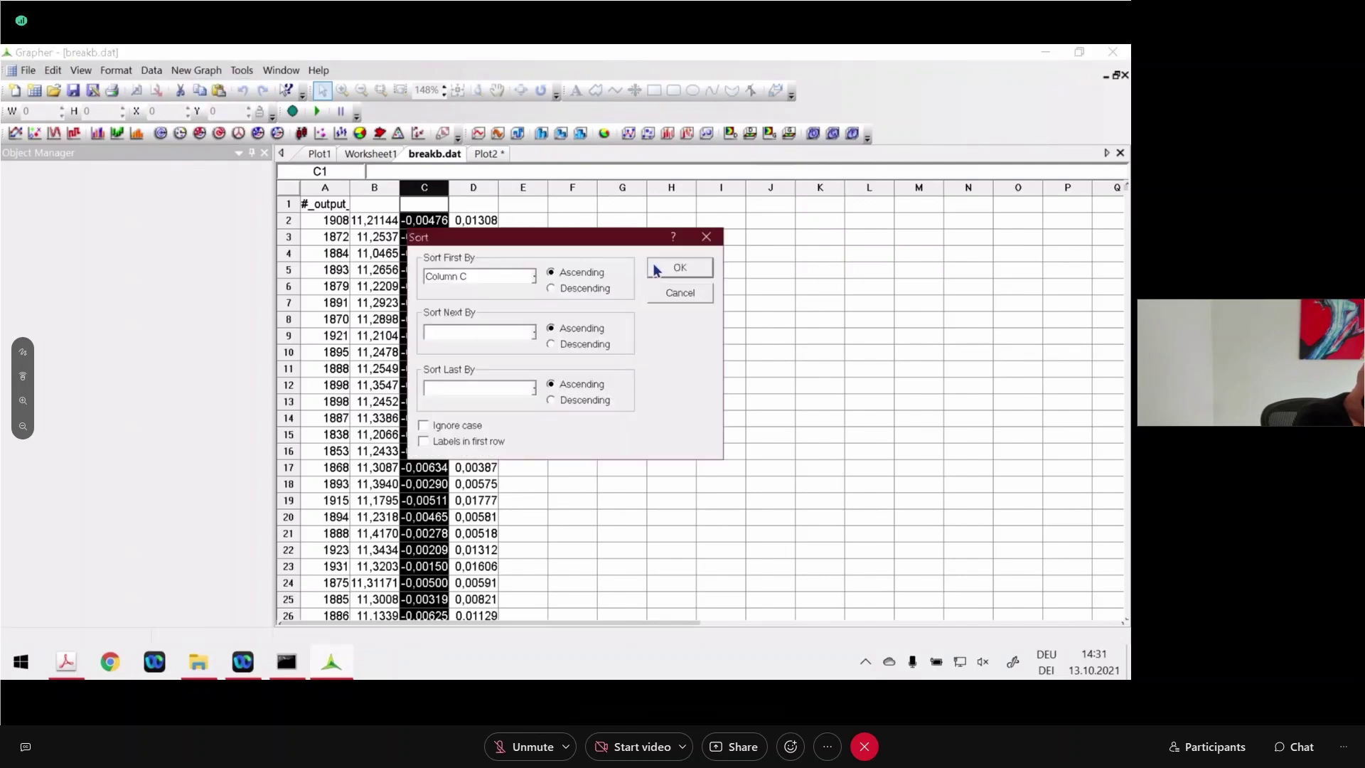
click(656, 269)
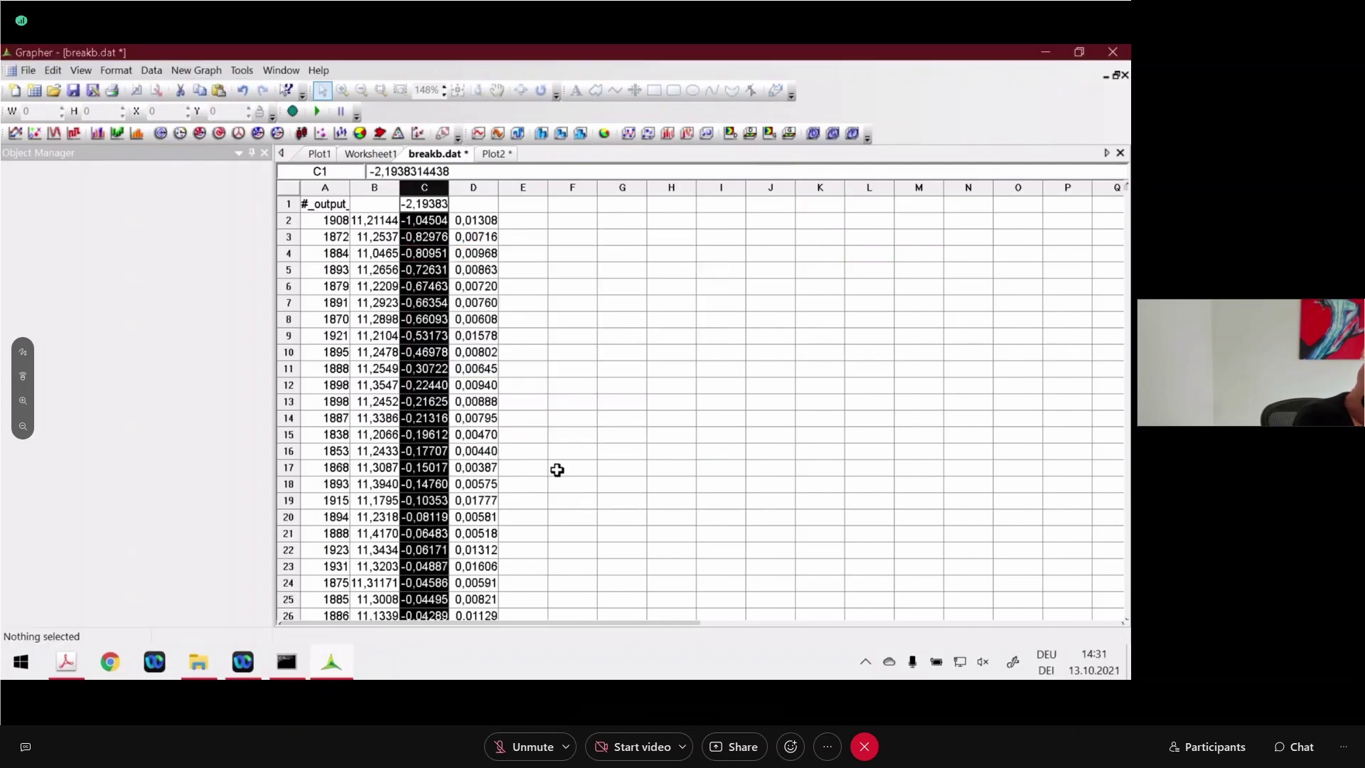
click(590, 304)
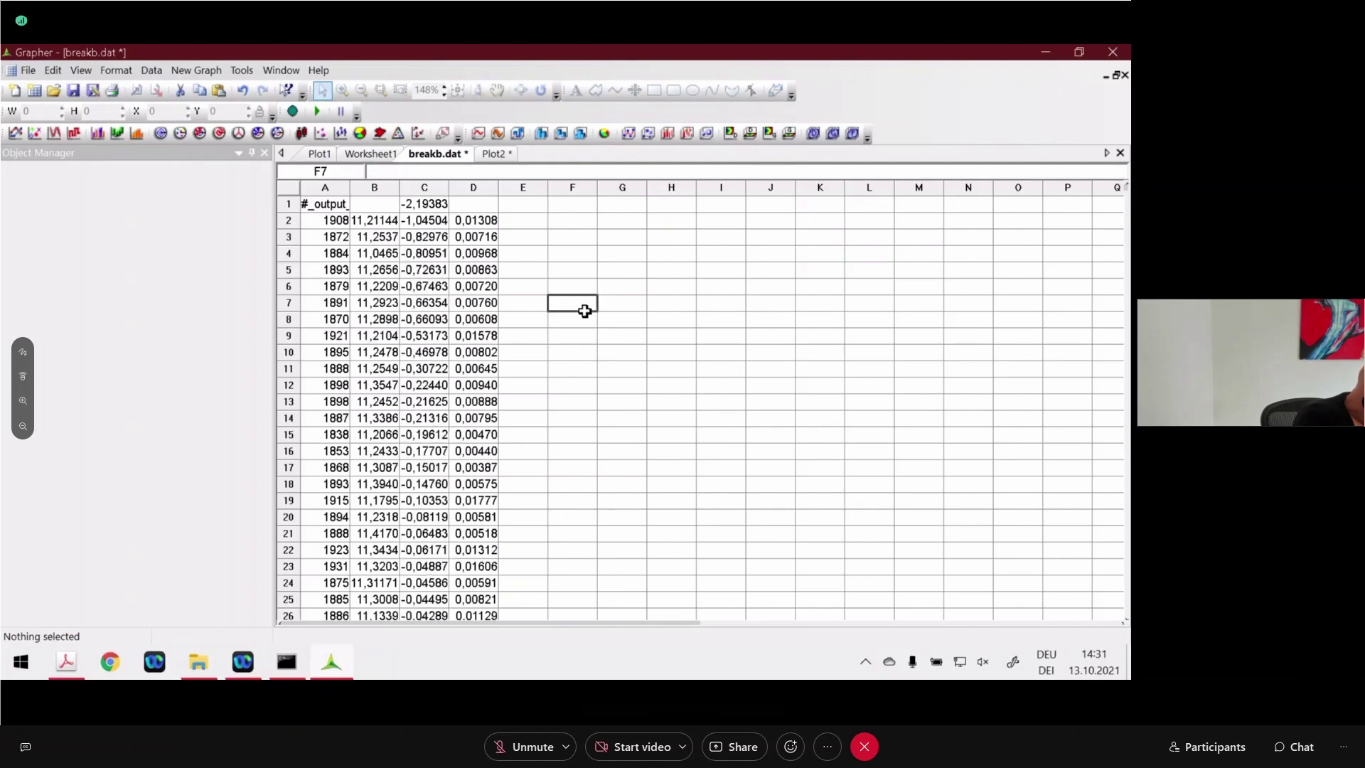
- Examine the sorted slope1 values in column C, from the most negative outliers down to the change of sign
click(441, 203)
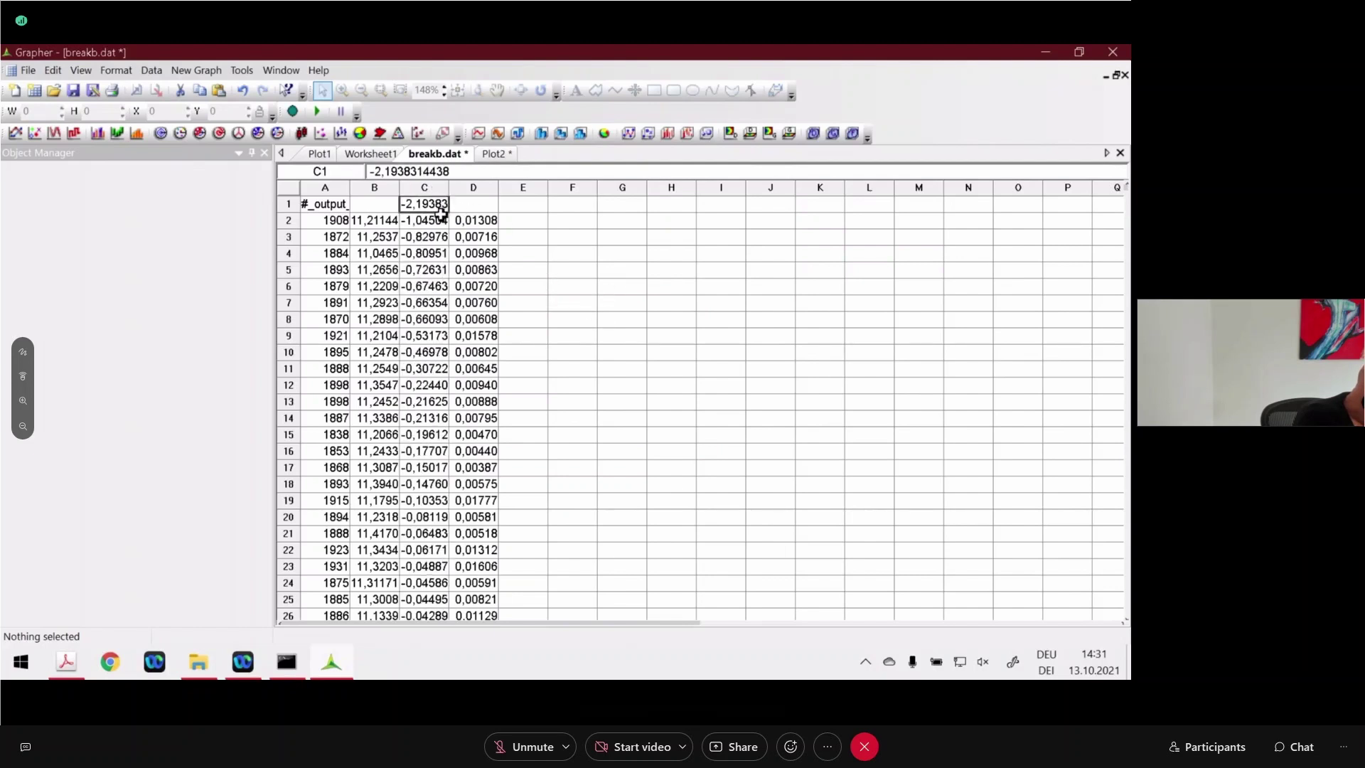
click(436, 220)
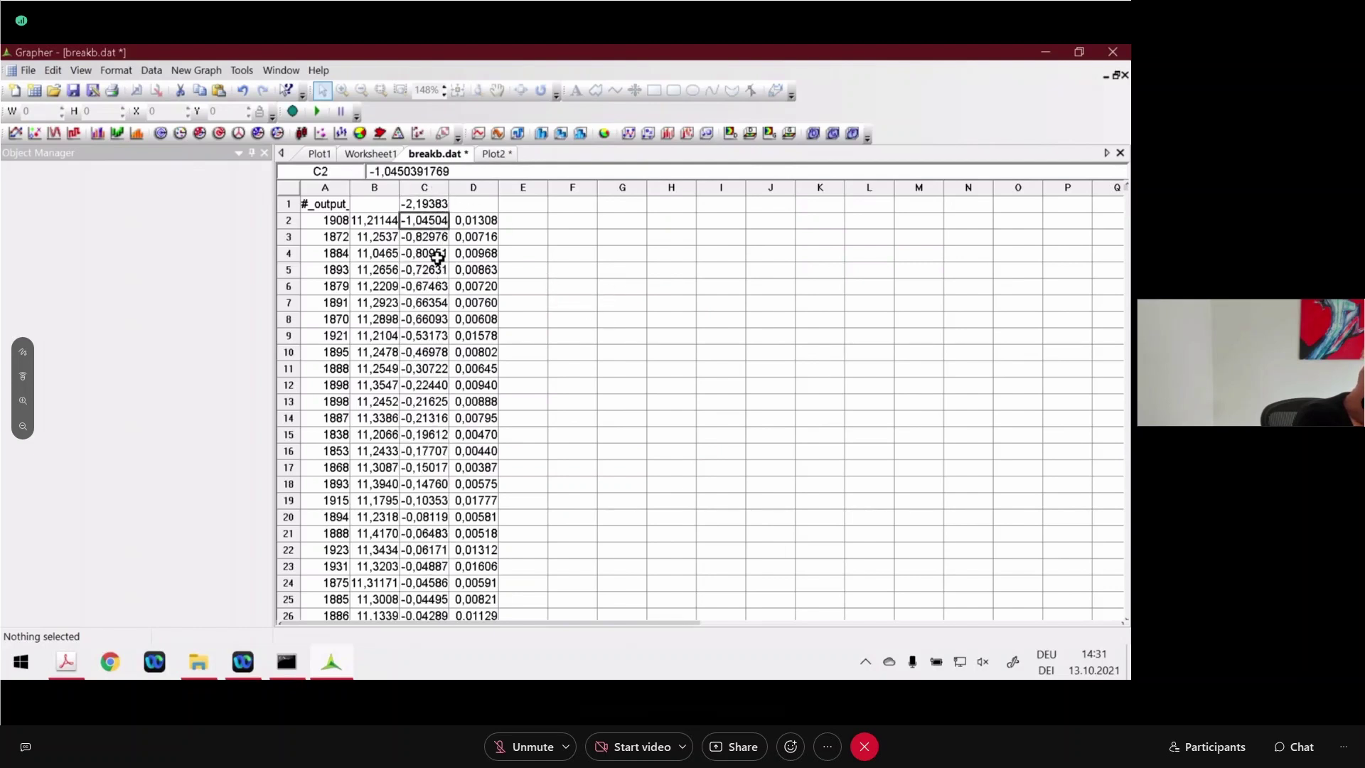
scroll(477, 351, down, 2)
scroll(477, 351, down, 5)
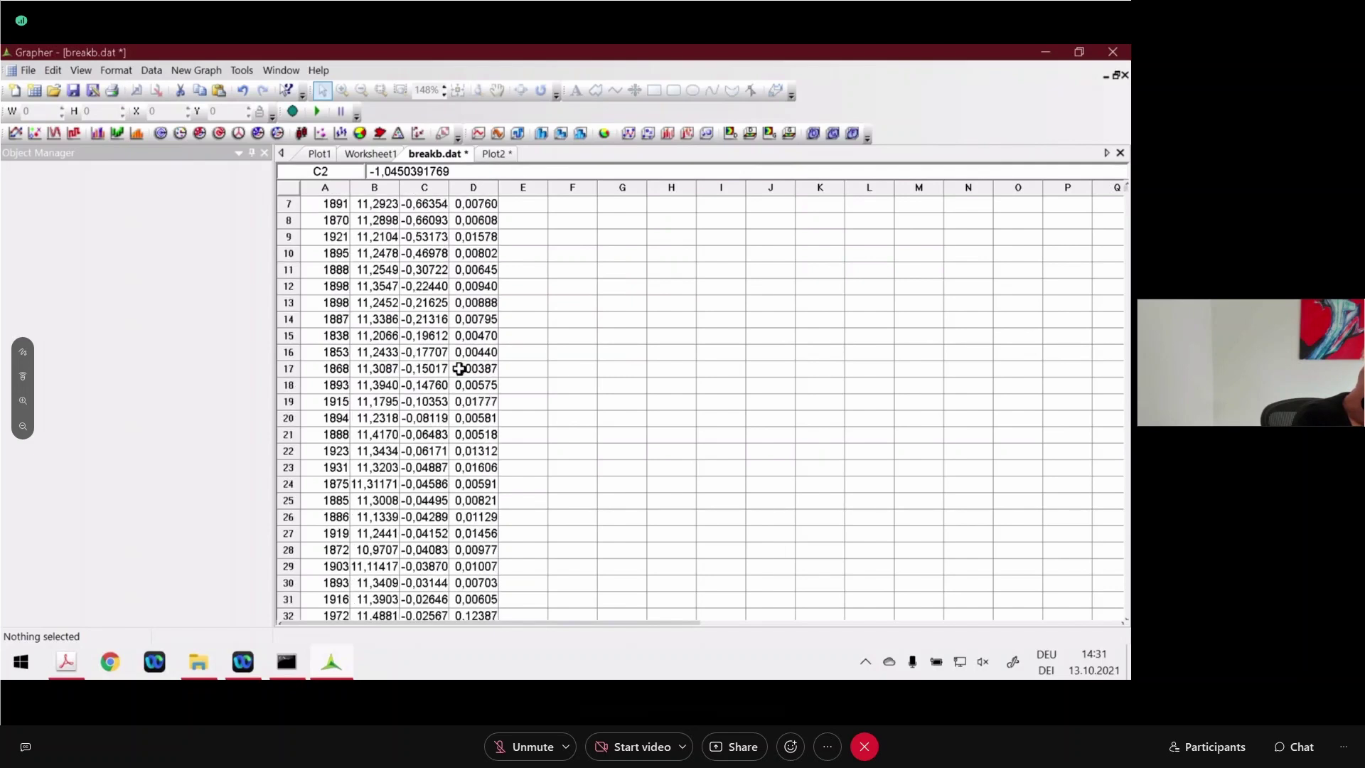
scroll(477, 351, up, 3)
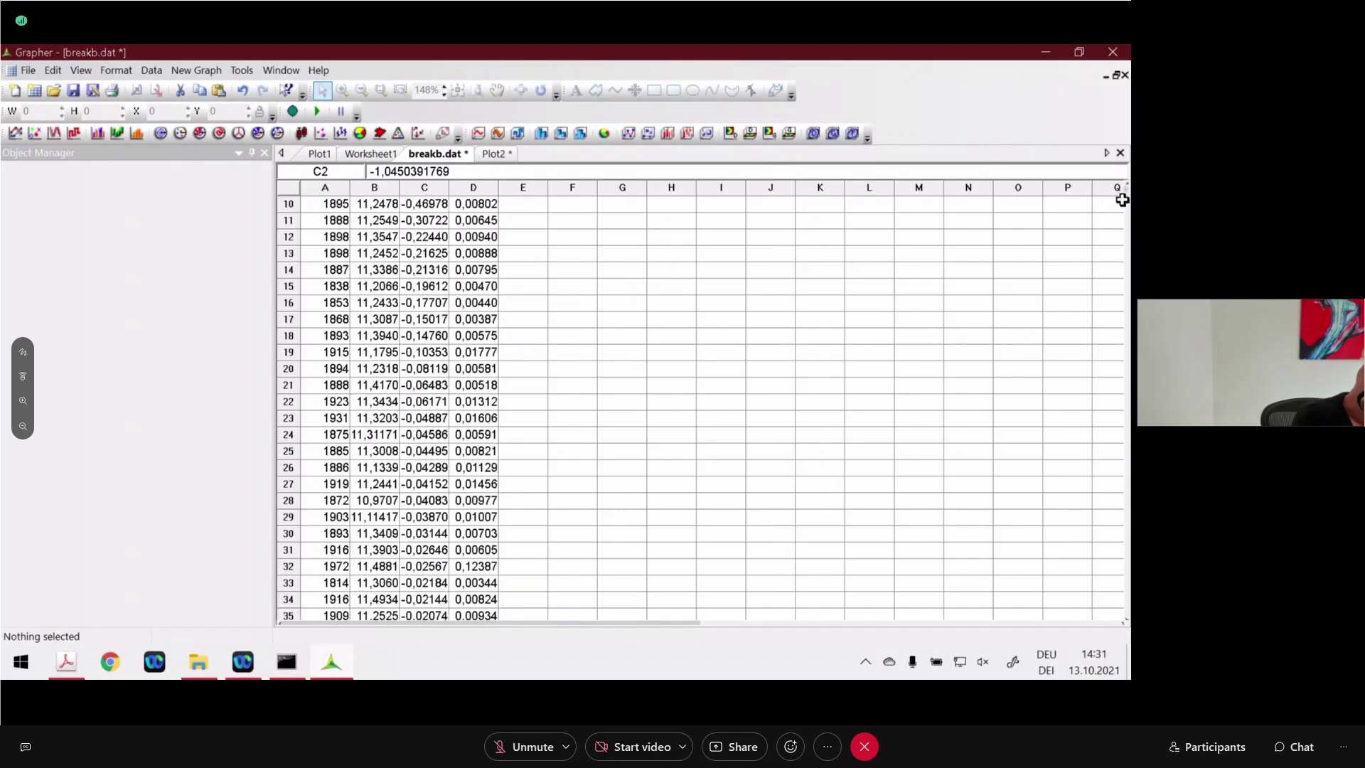
scroll(439, 387, down, 4)
scroll(435, 405, down, 20)
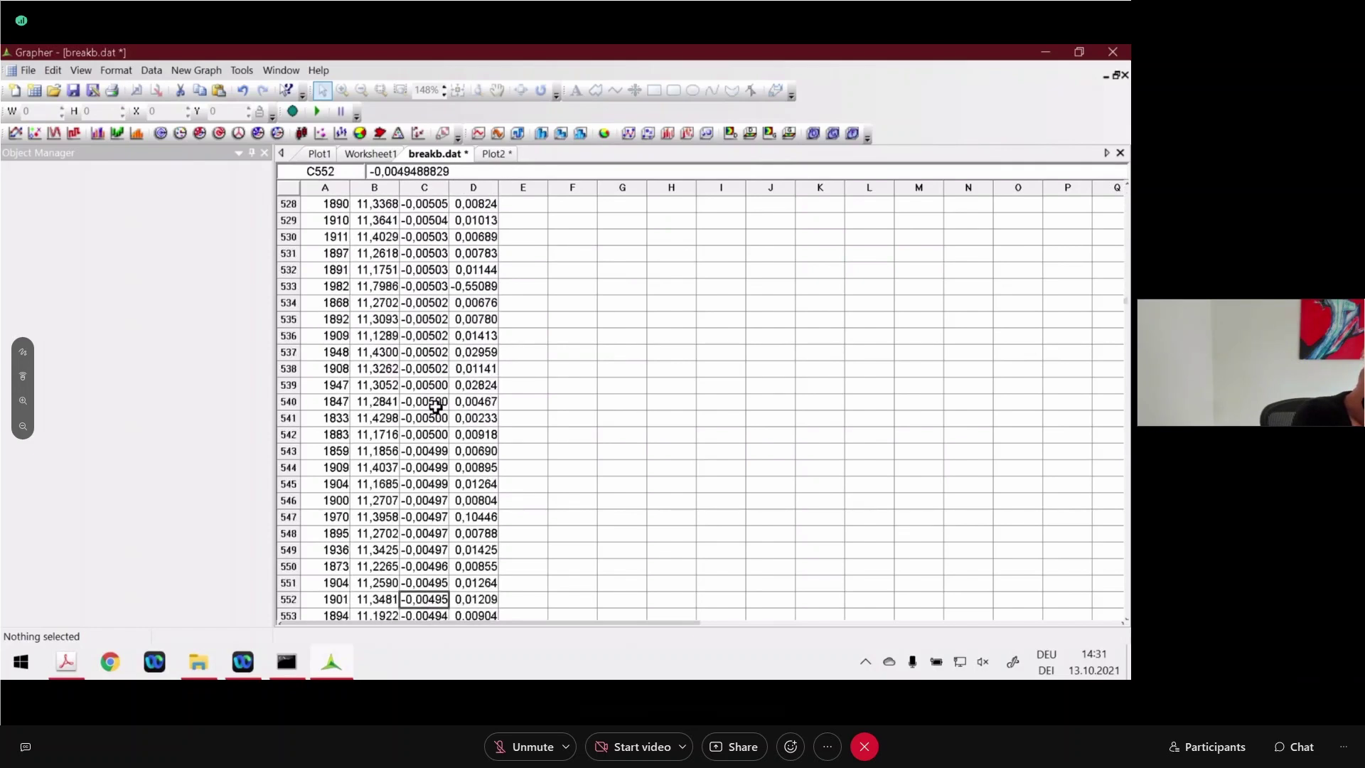
scroll(435, 406, down, 20)
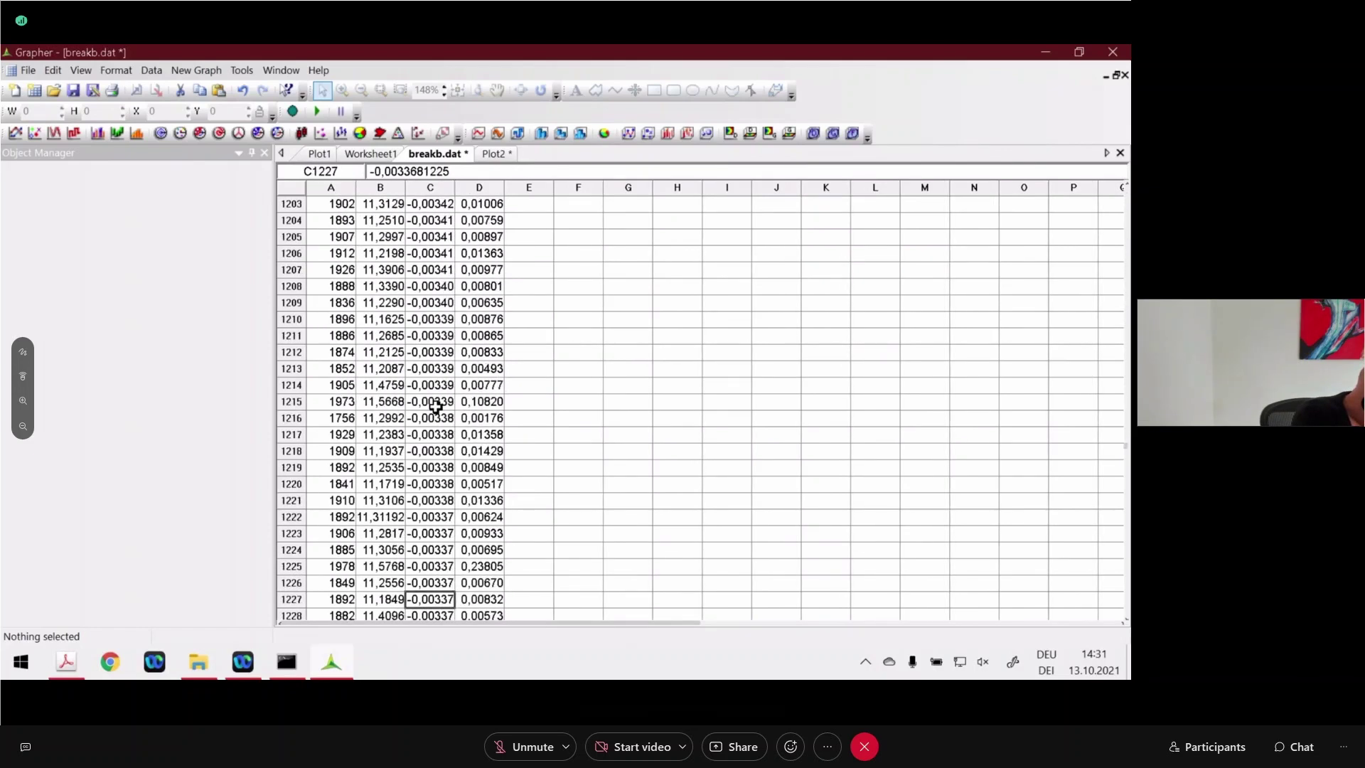
scroll(436, 406, down, 20)
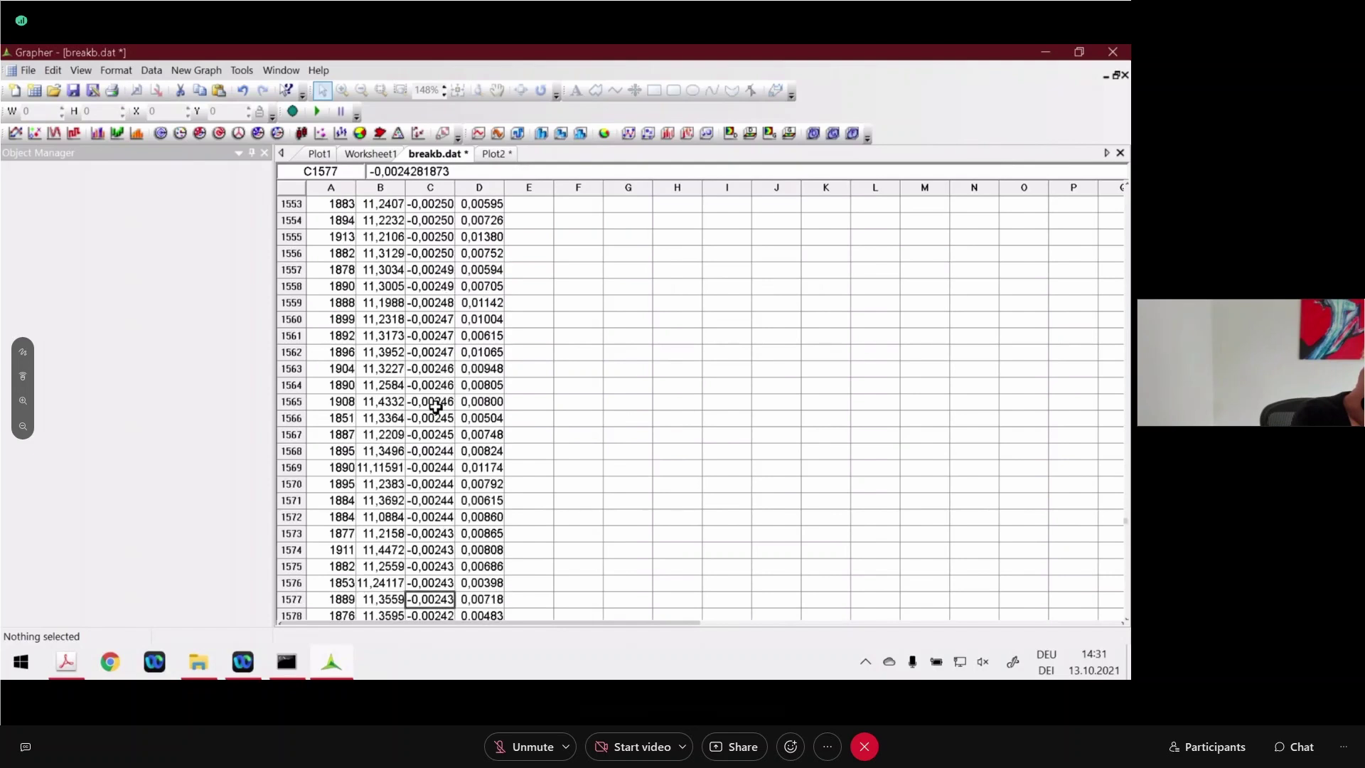
scroll(436, 406, down, 20)
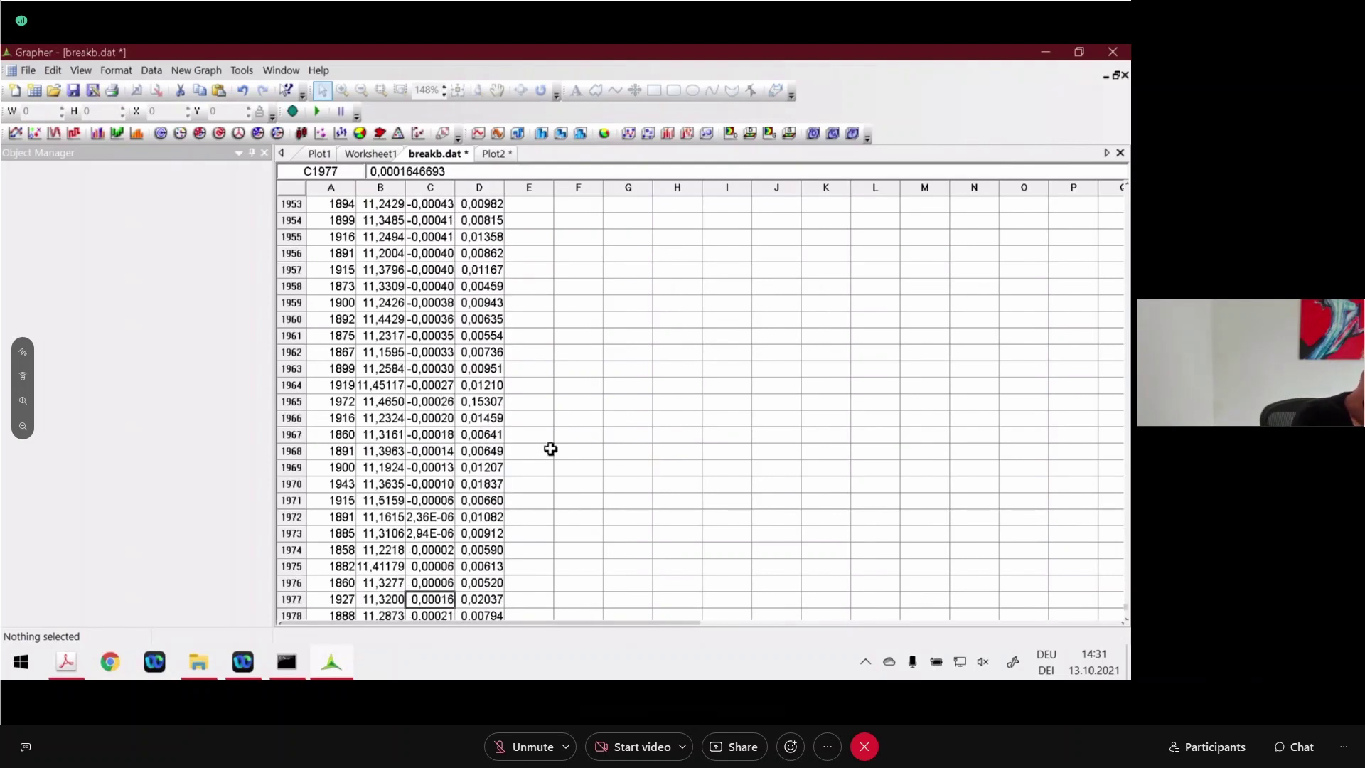
- Select the positive slope1 values at the end of column C, cells C1972 to C2000
scroll(552, 463, down, 2)
scroll(557, 475, down, 8)
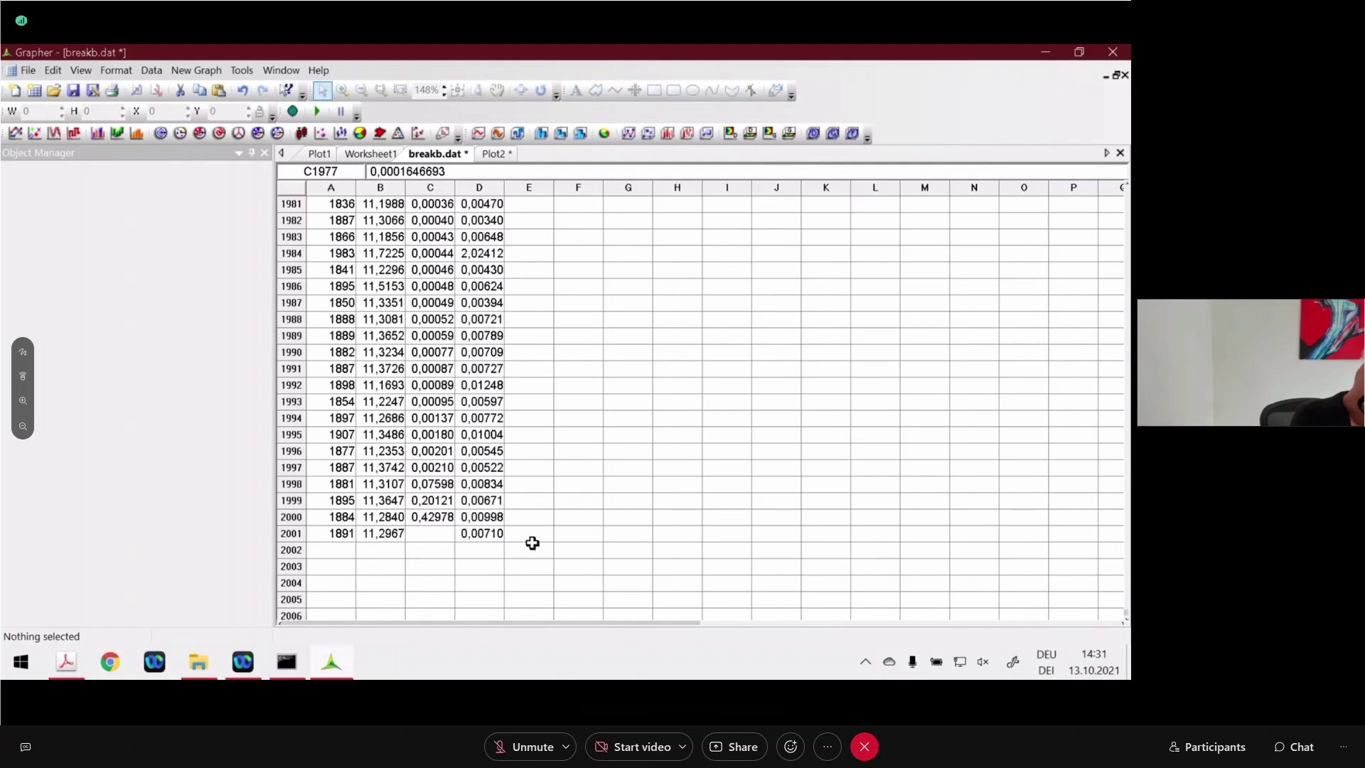
scroll(476, 542, up, 1)
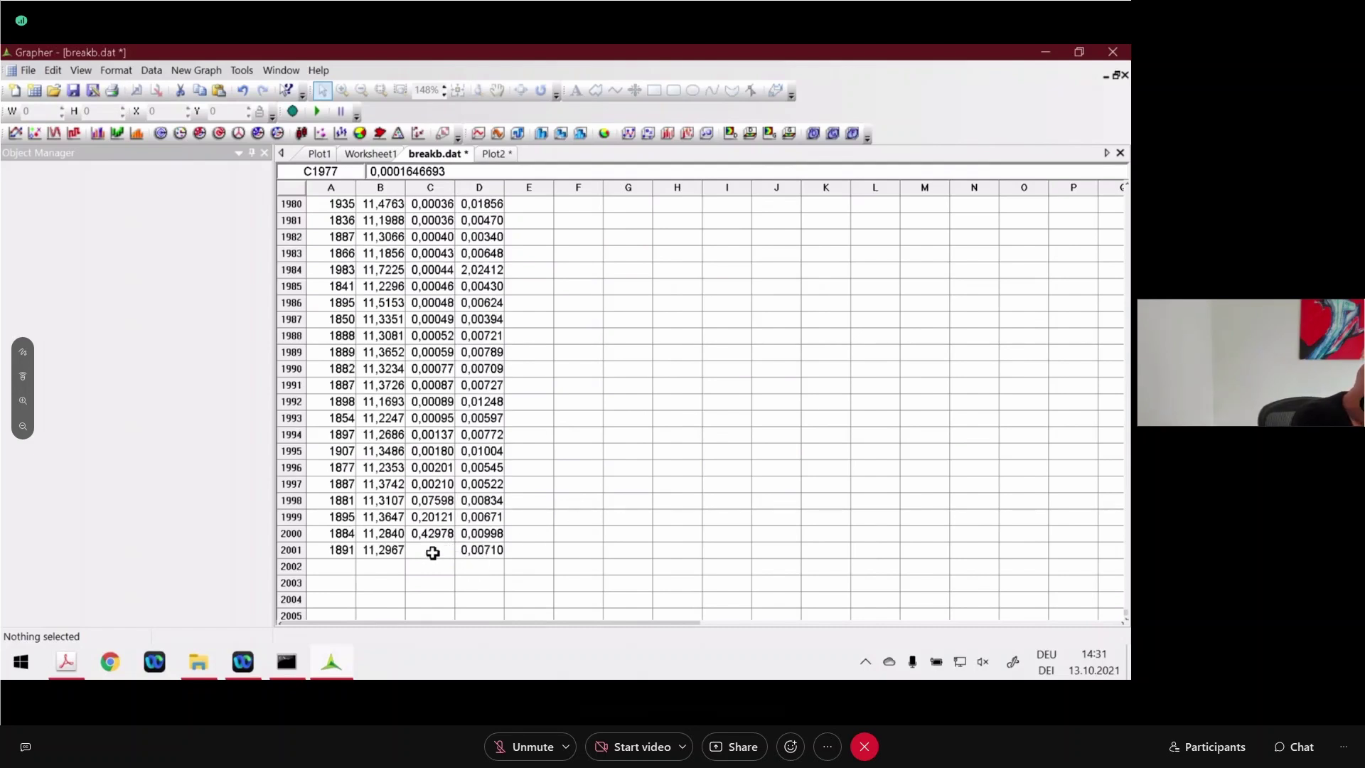
drag(433, 533, 436, 238)
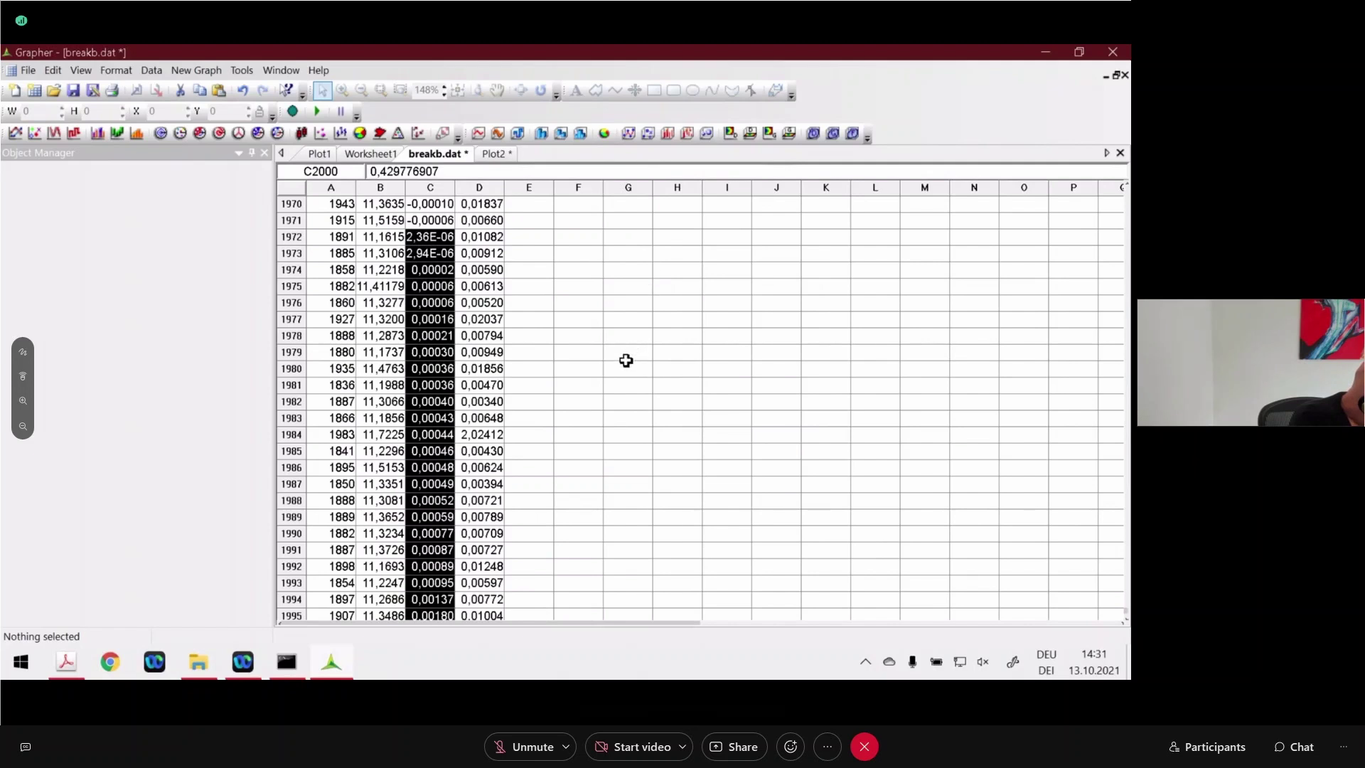
- Clear the cell selection in the breakb.dat worksheet and return to the slope1 histogram in Plot2
click(613, 383)
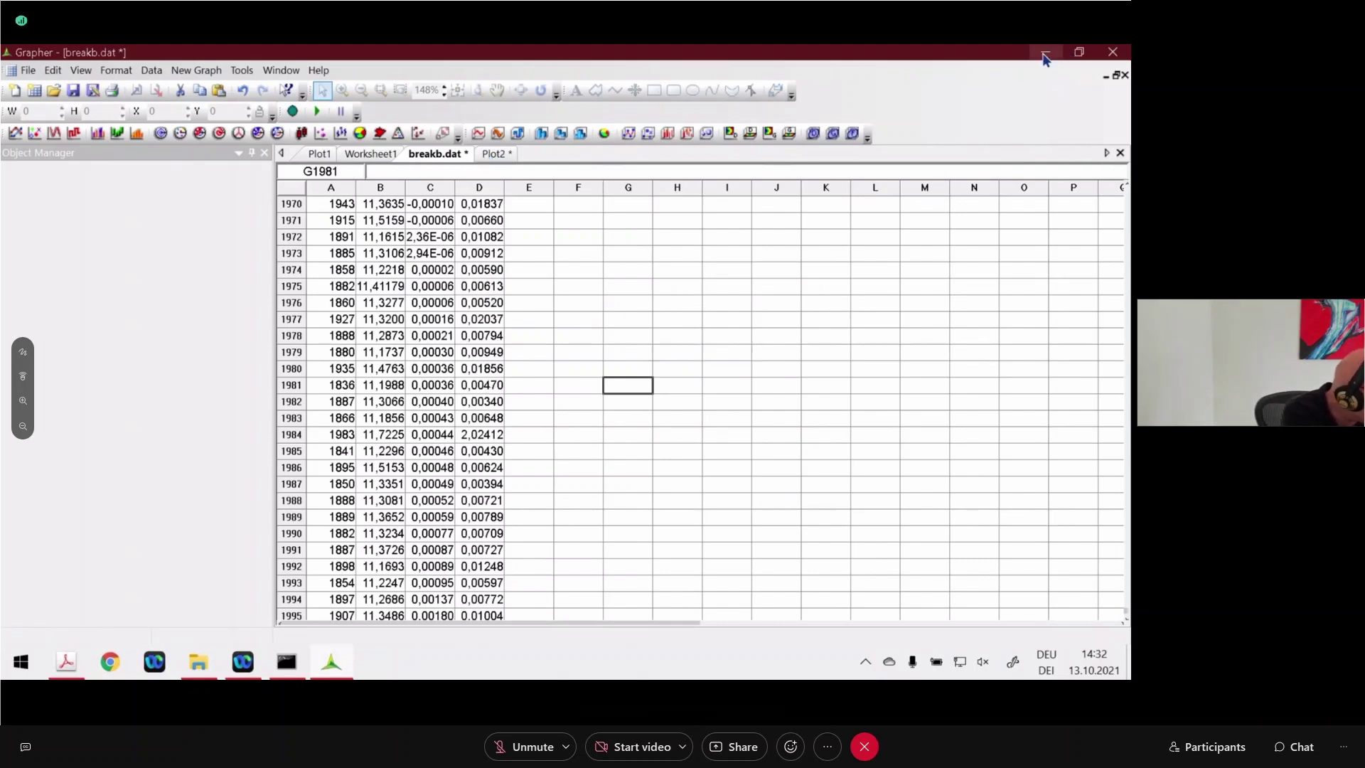
scroll(620, 272, up, 2)
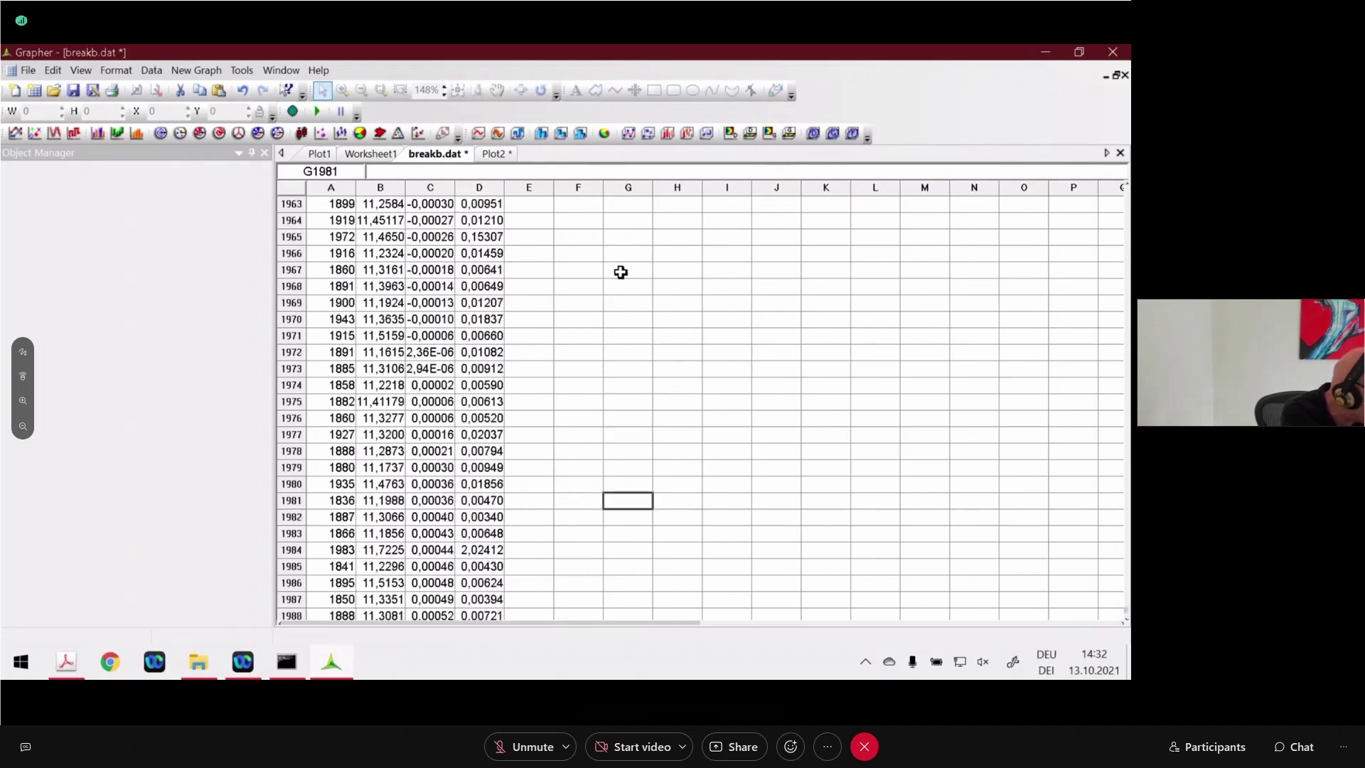
scroll(621, 272, up, 1)
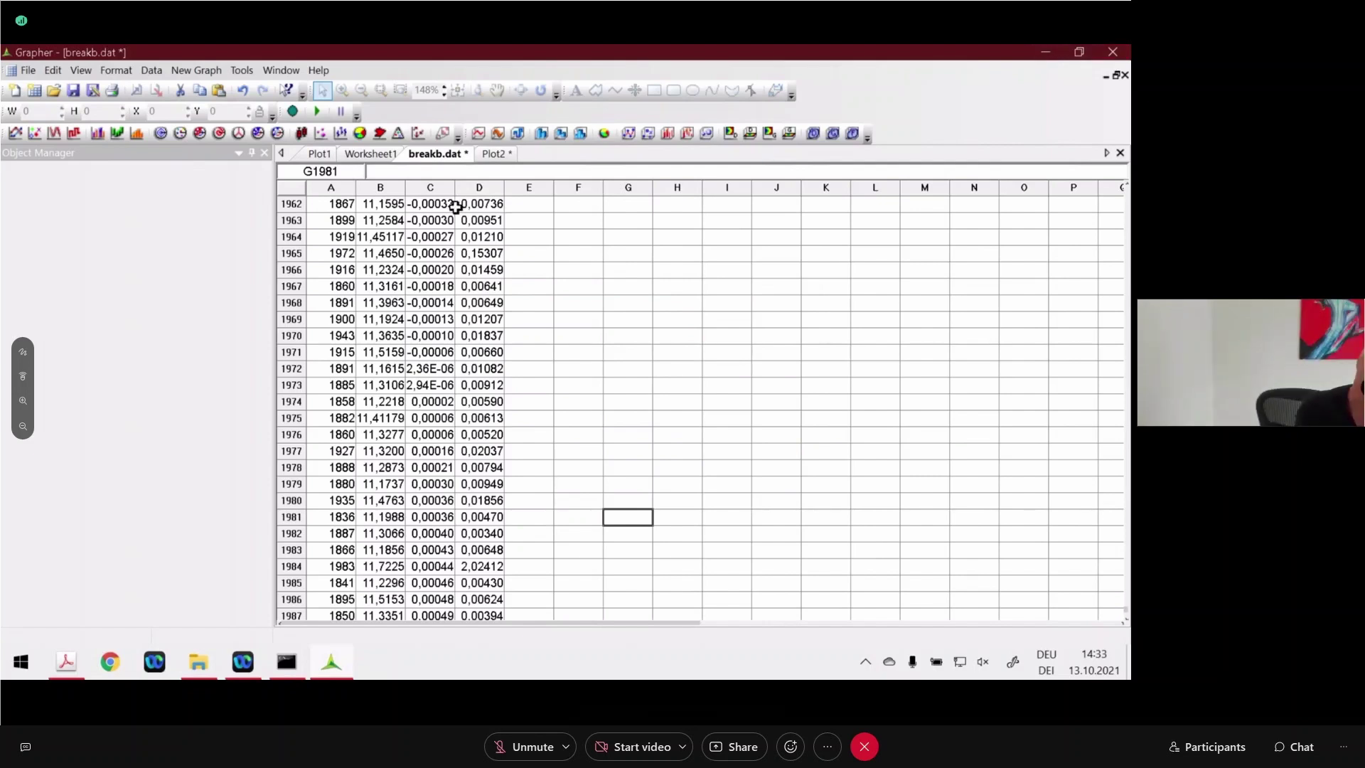
click(495, 153)
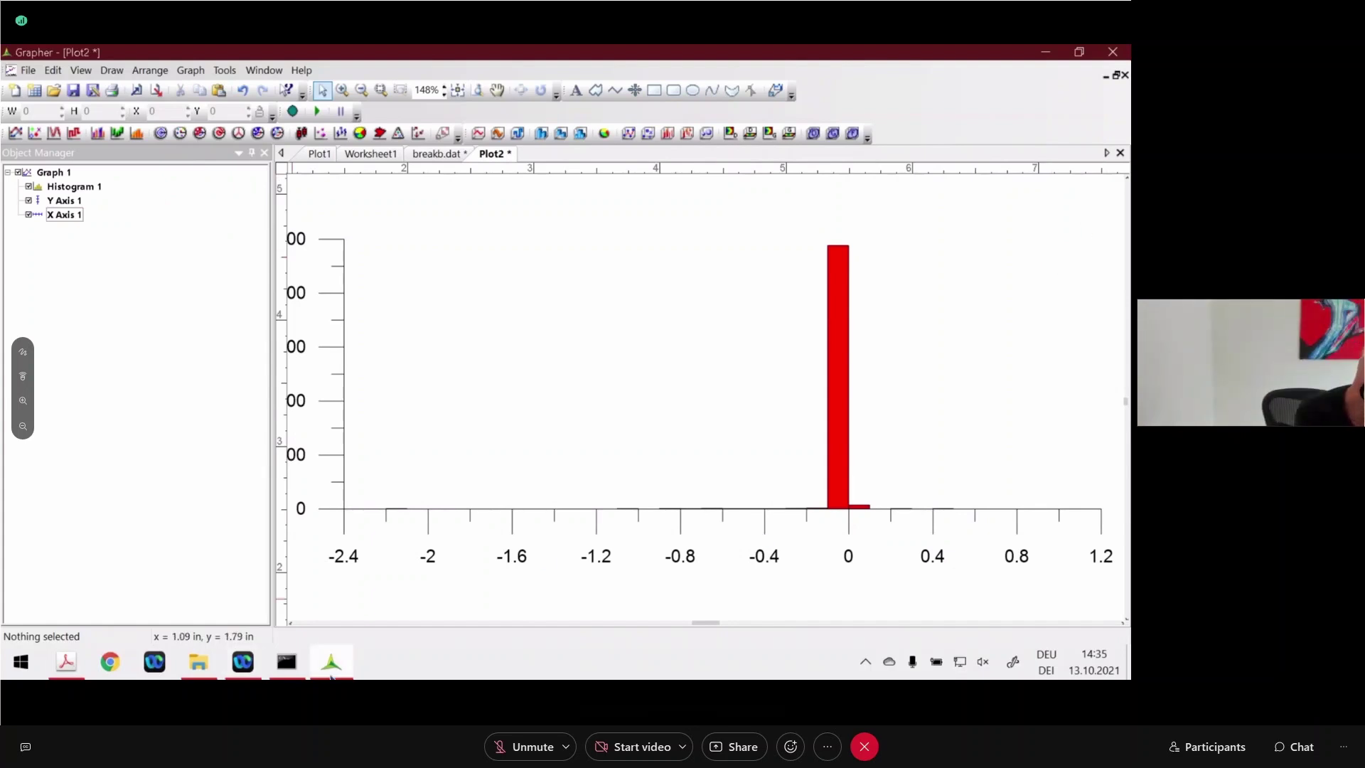
- Compare the std and 1.4826*mad columns of the bootstrap results in the cmd2 console, and return to the course PDF in Acrobat
click(287, 662)
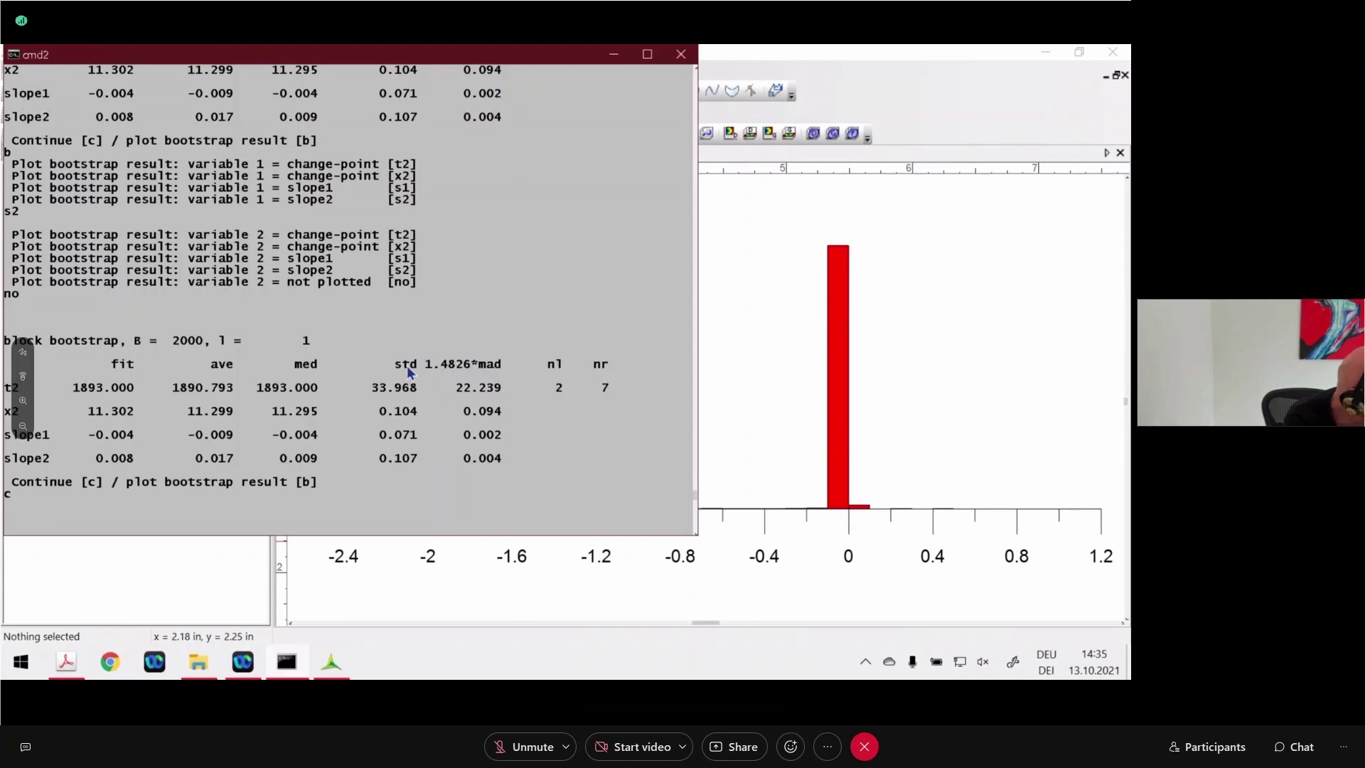
drag(432, 364, 501, 362)
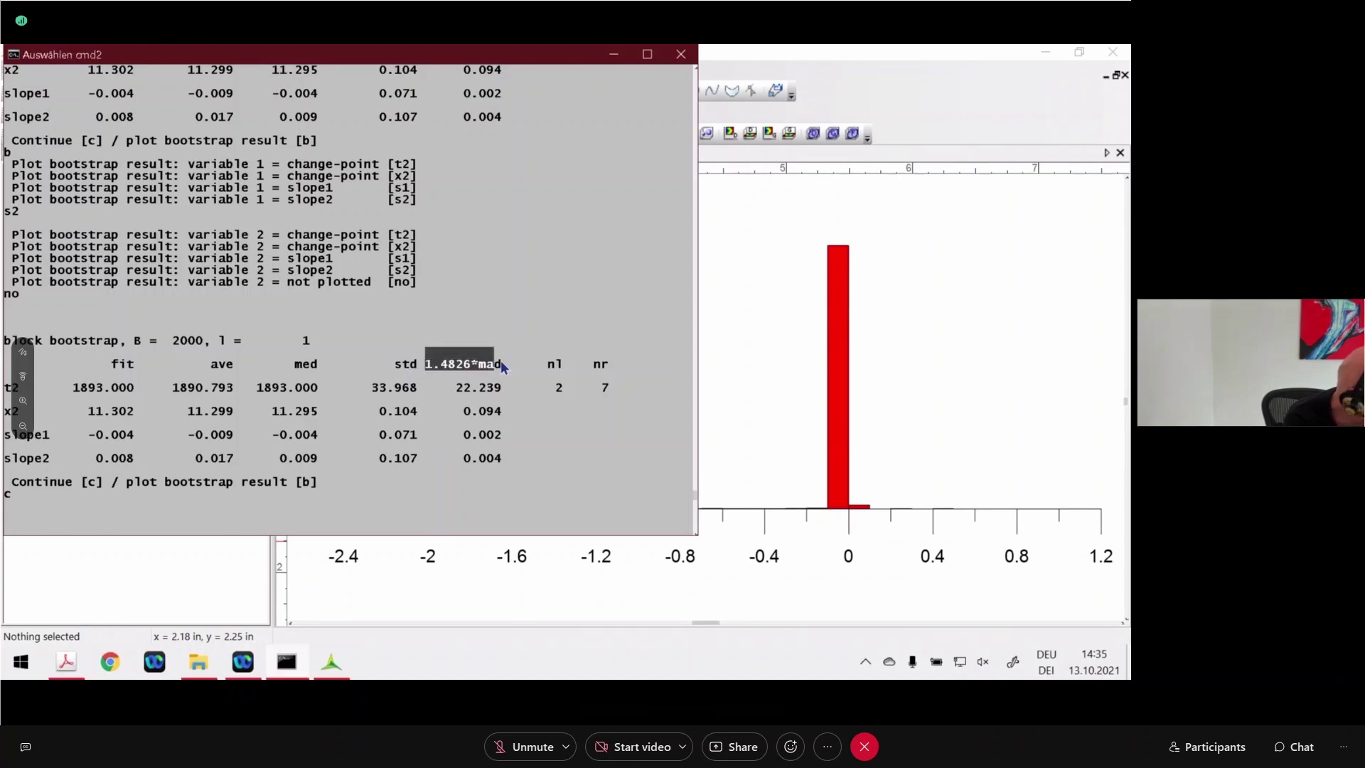
drag(387, 364, 410, 367)
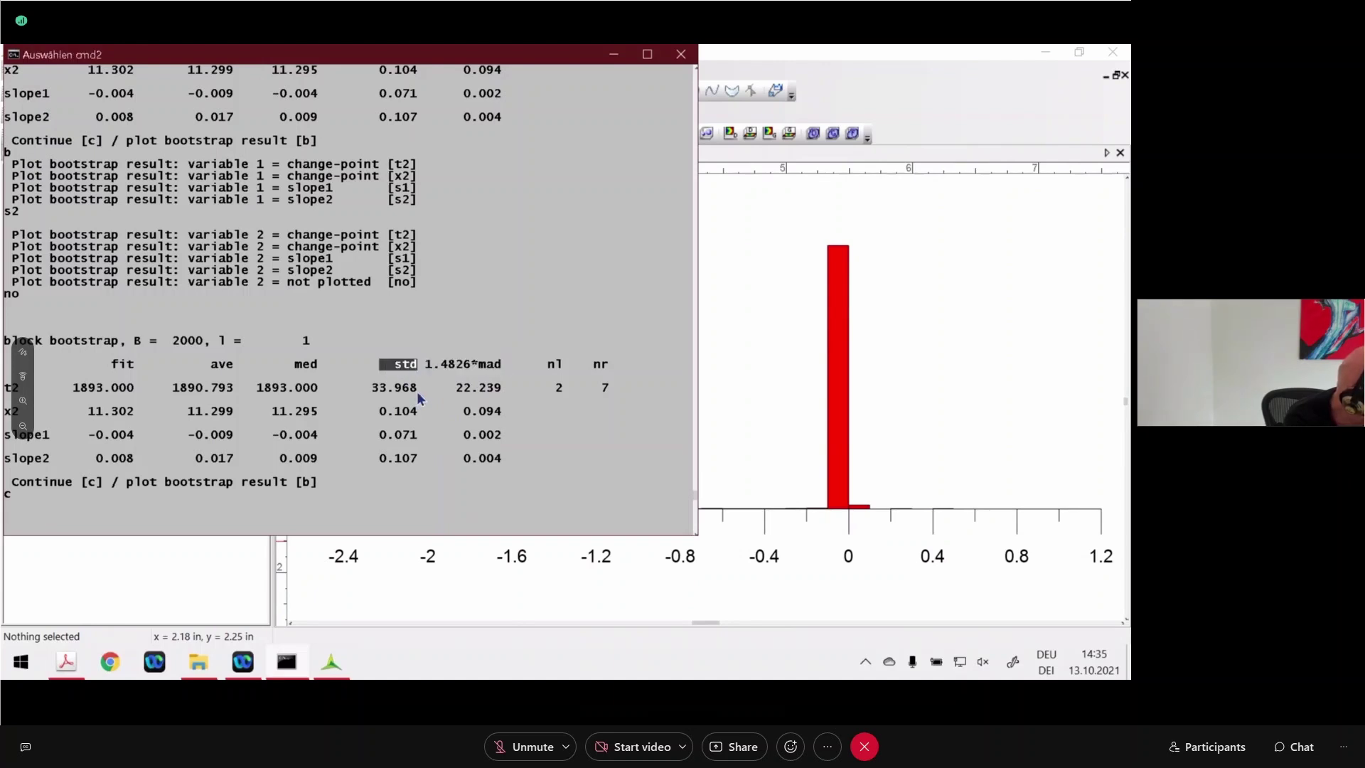
click(382, 411)
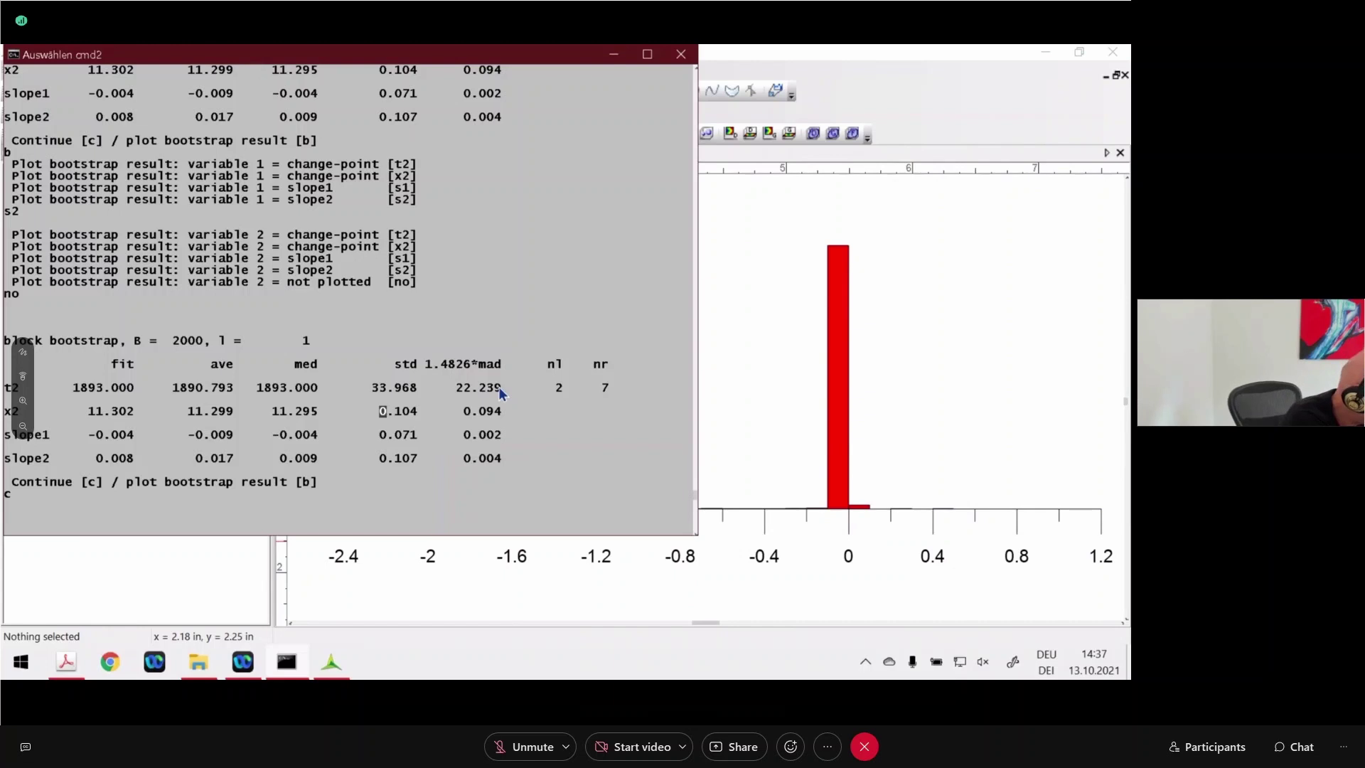
click(1045, 51)
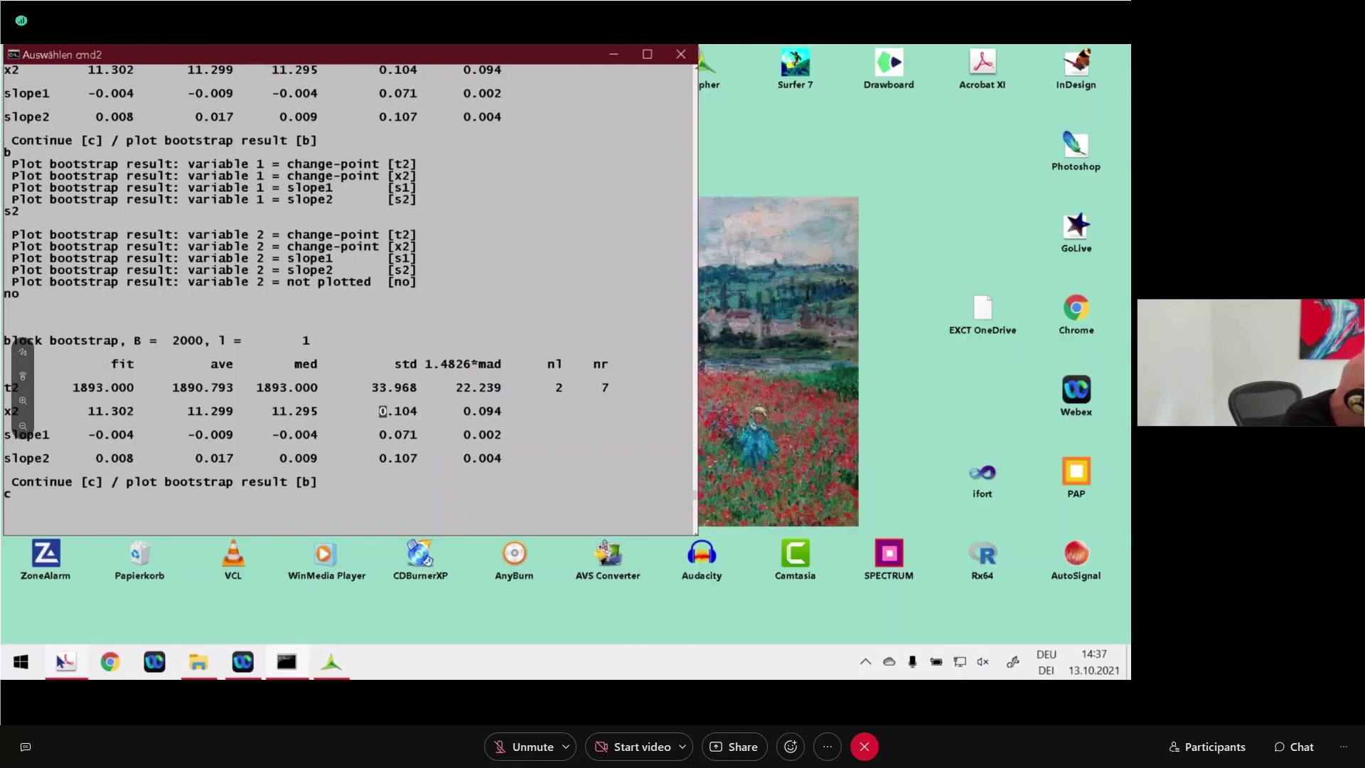
click(65, 661)
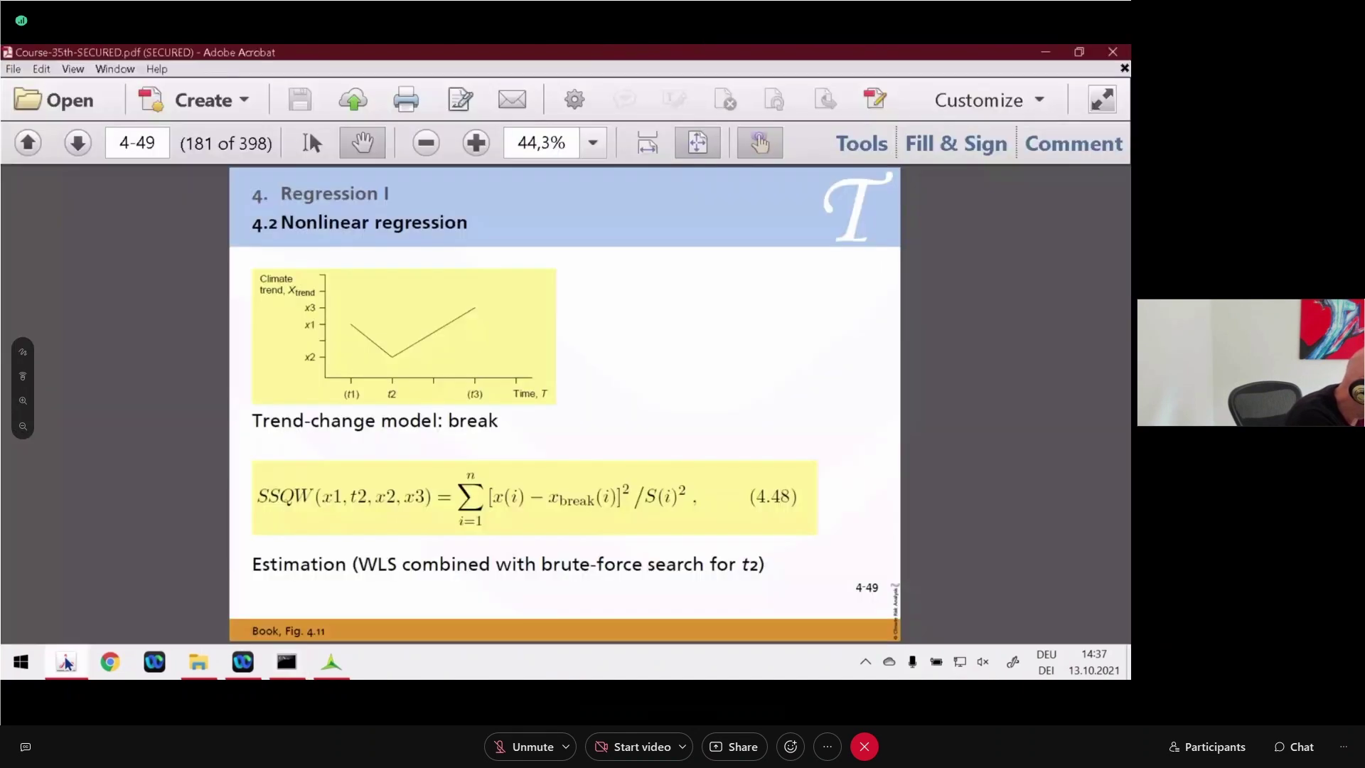
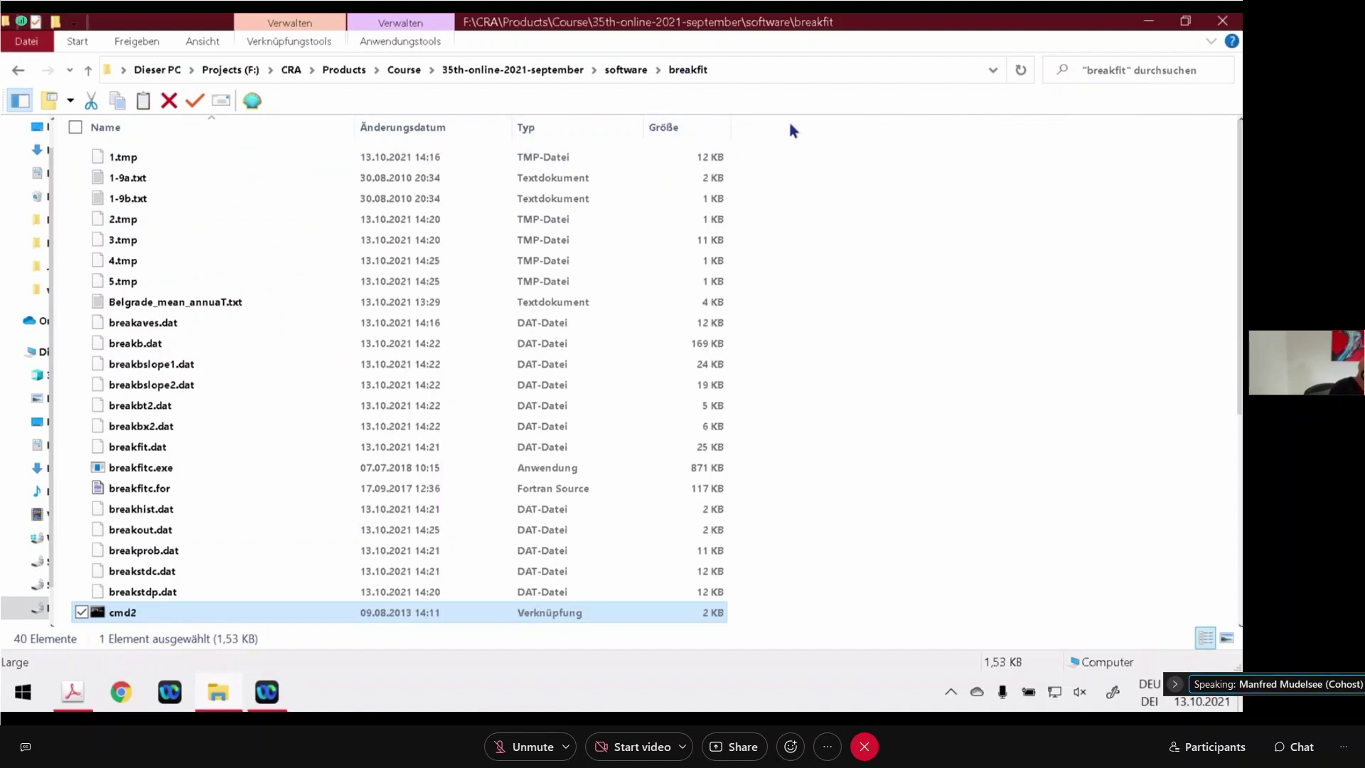
- Pick out the Belgrade_annual_pr.txt file in the course's data\Belgrade folder for copying
scroll(801, 214, down, 2)
scroll(799, 220, up, 2)
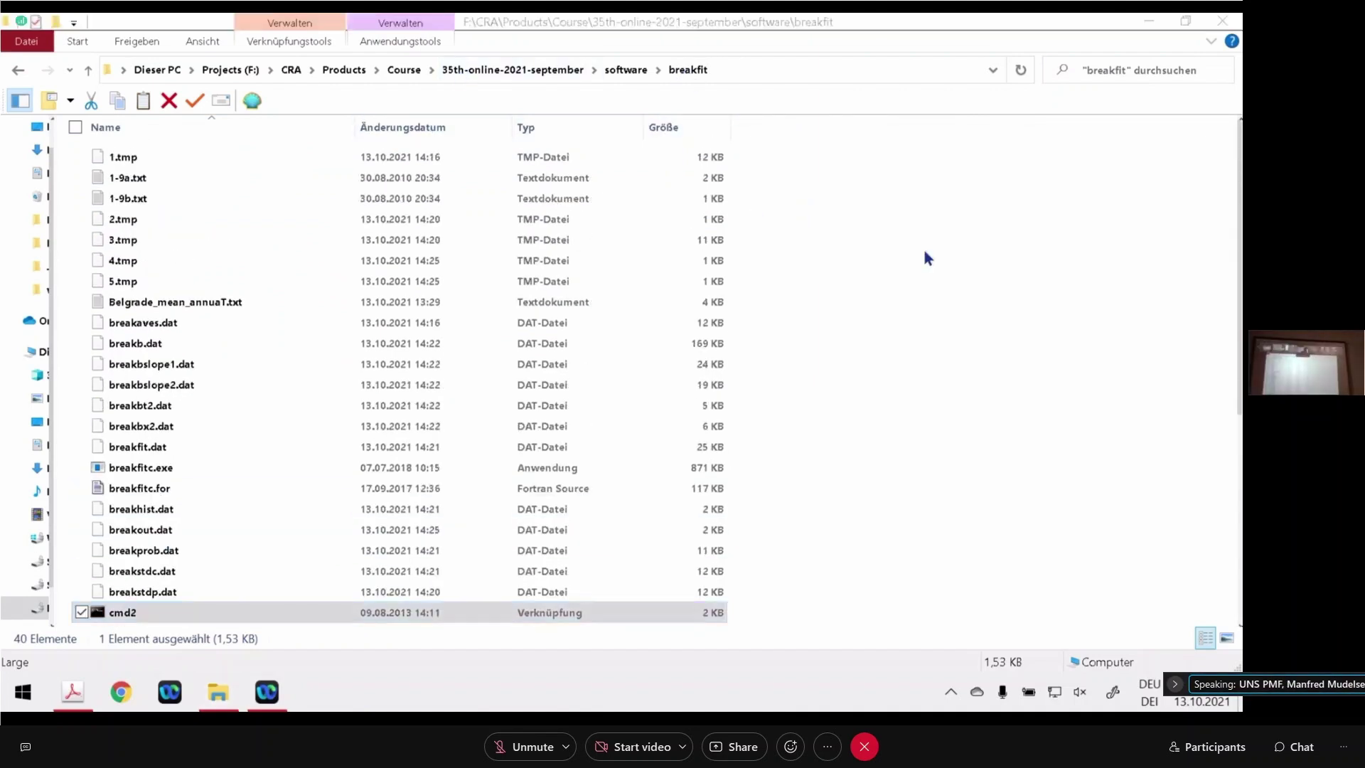
click(459, 70)
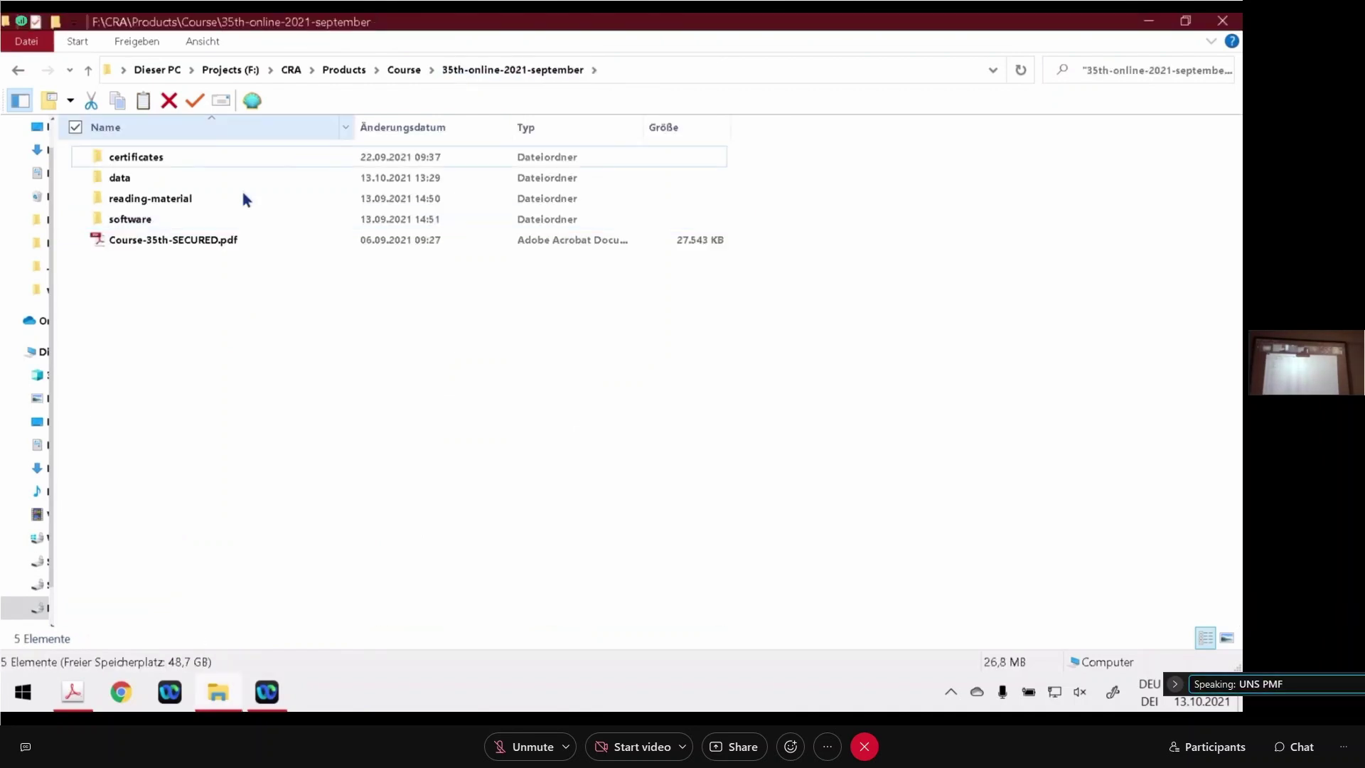
double_click(213, 178)
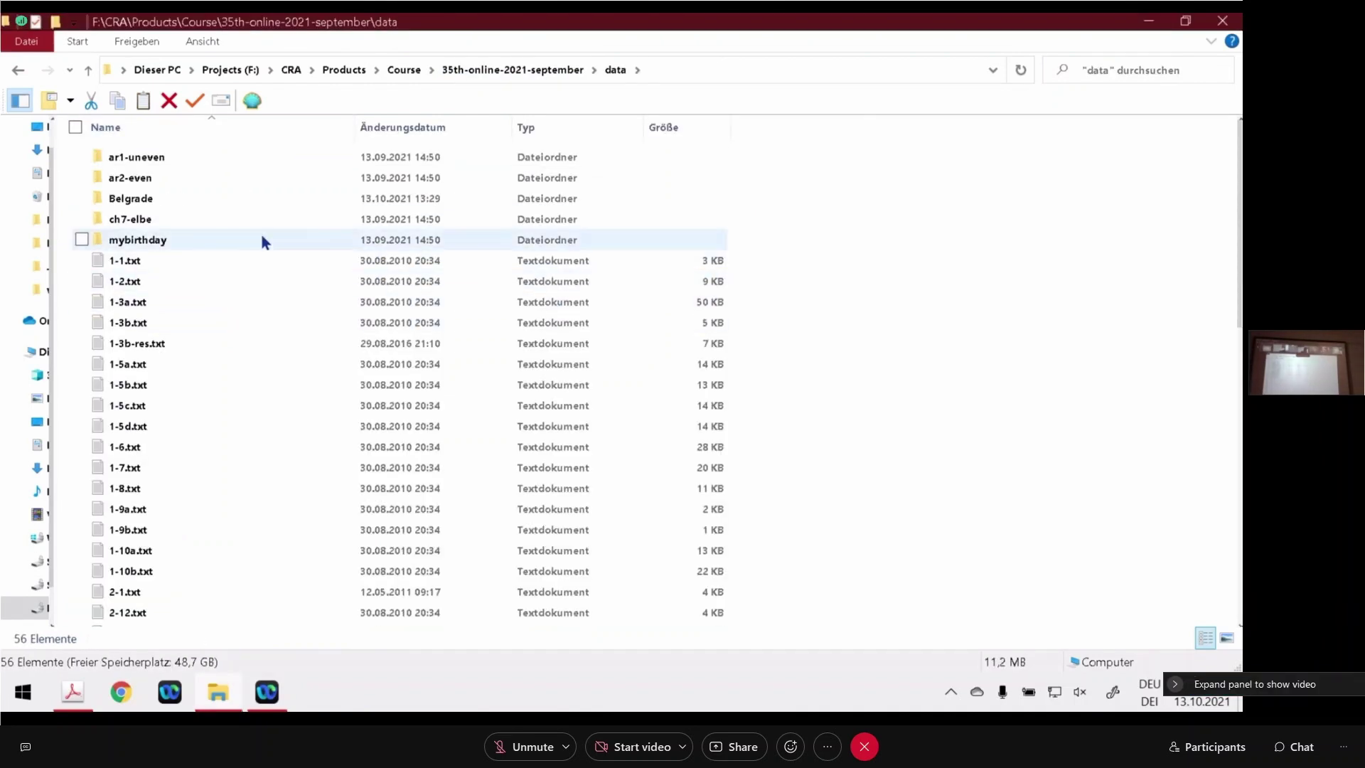
double_click(199, 200)
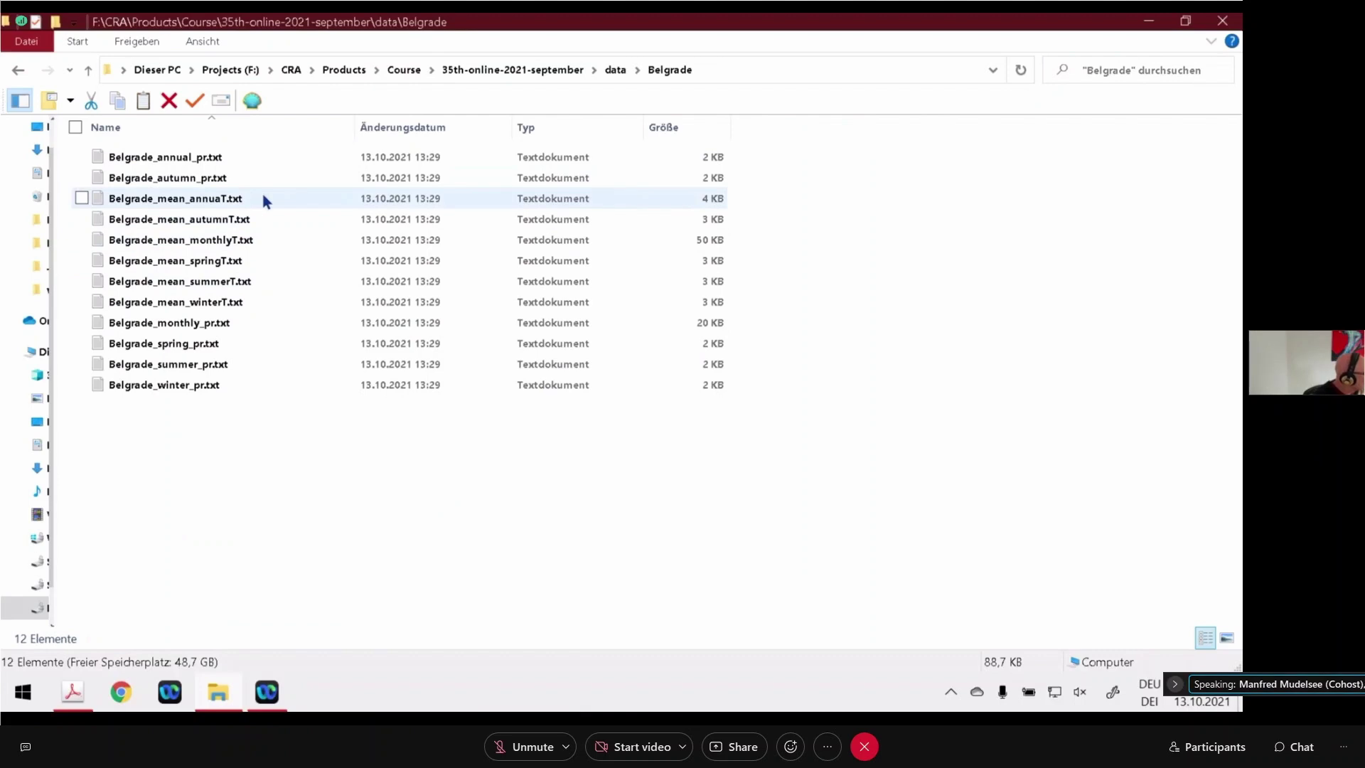
click(233, 157)
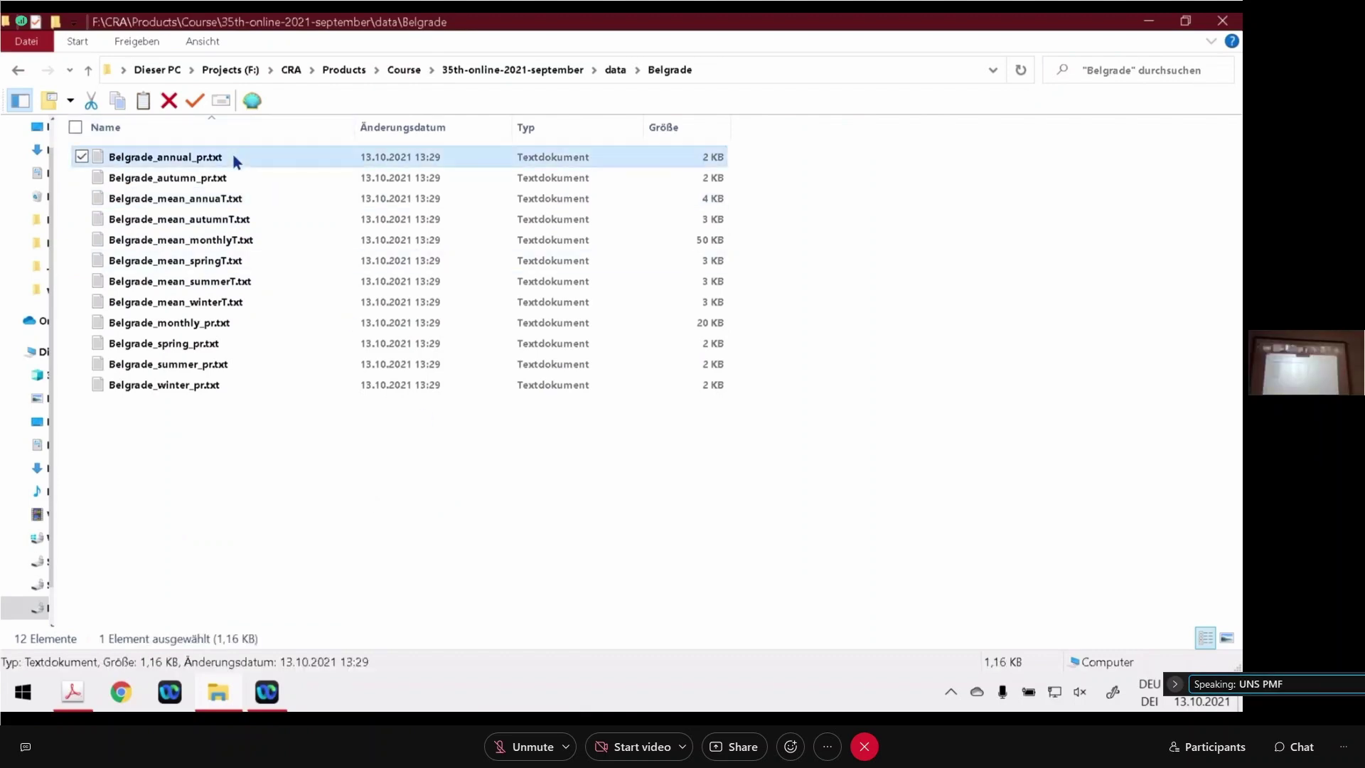
- Paste the copied Belgrade_annual_pr.txt file into the course's software\caliza folder
click(614, 69)
click(511, 69)
double_click(132, 219)
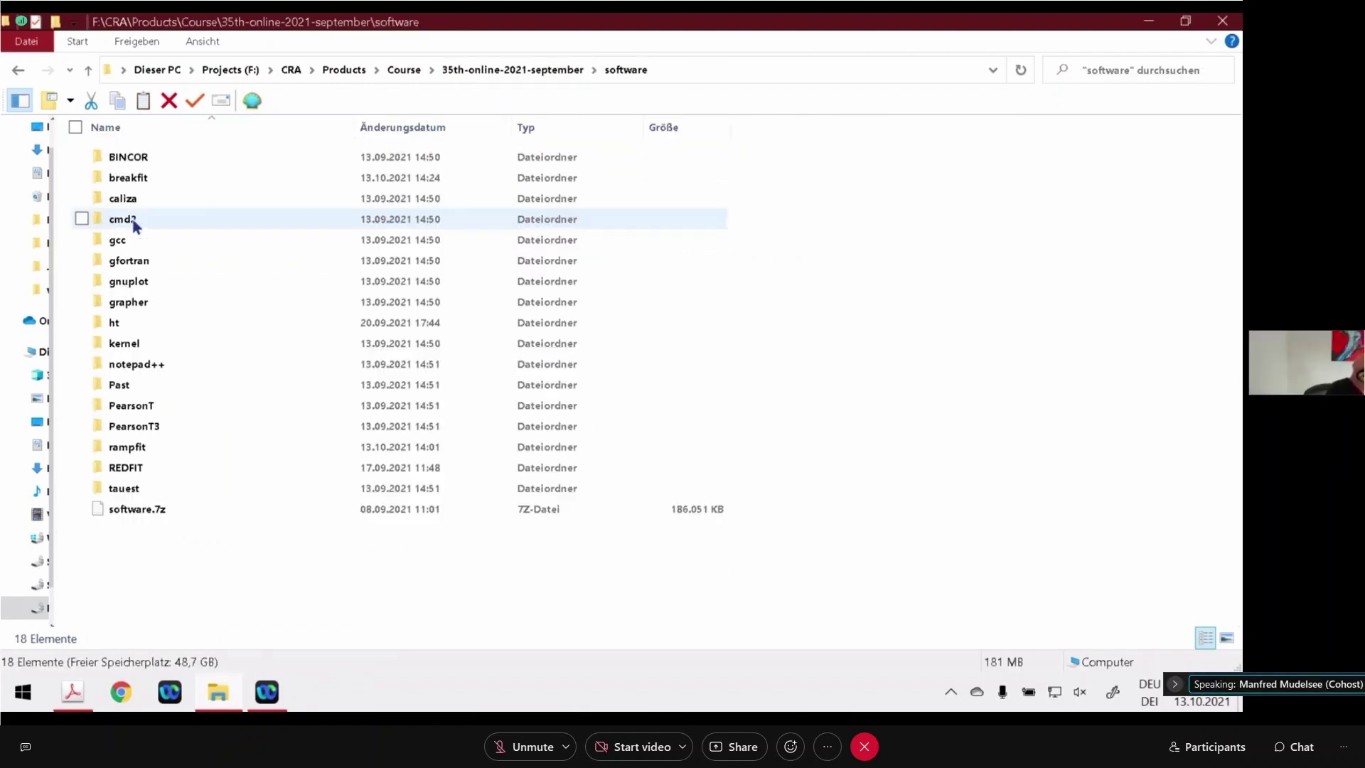
double_click(208, 215)
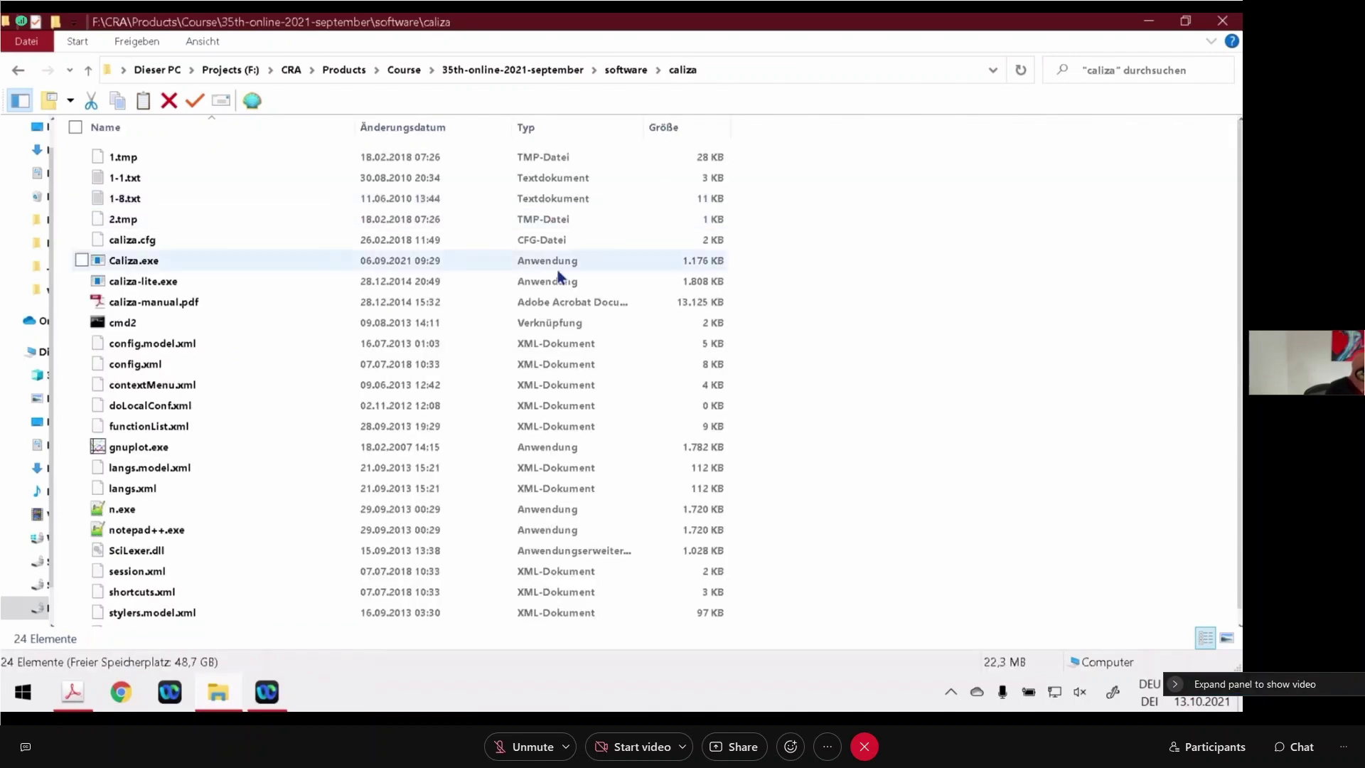
key(ctrl+v)
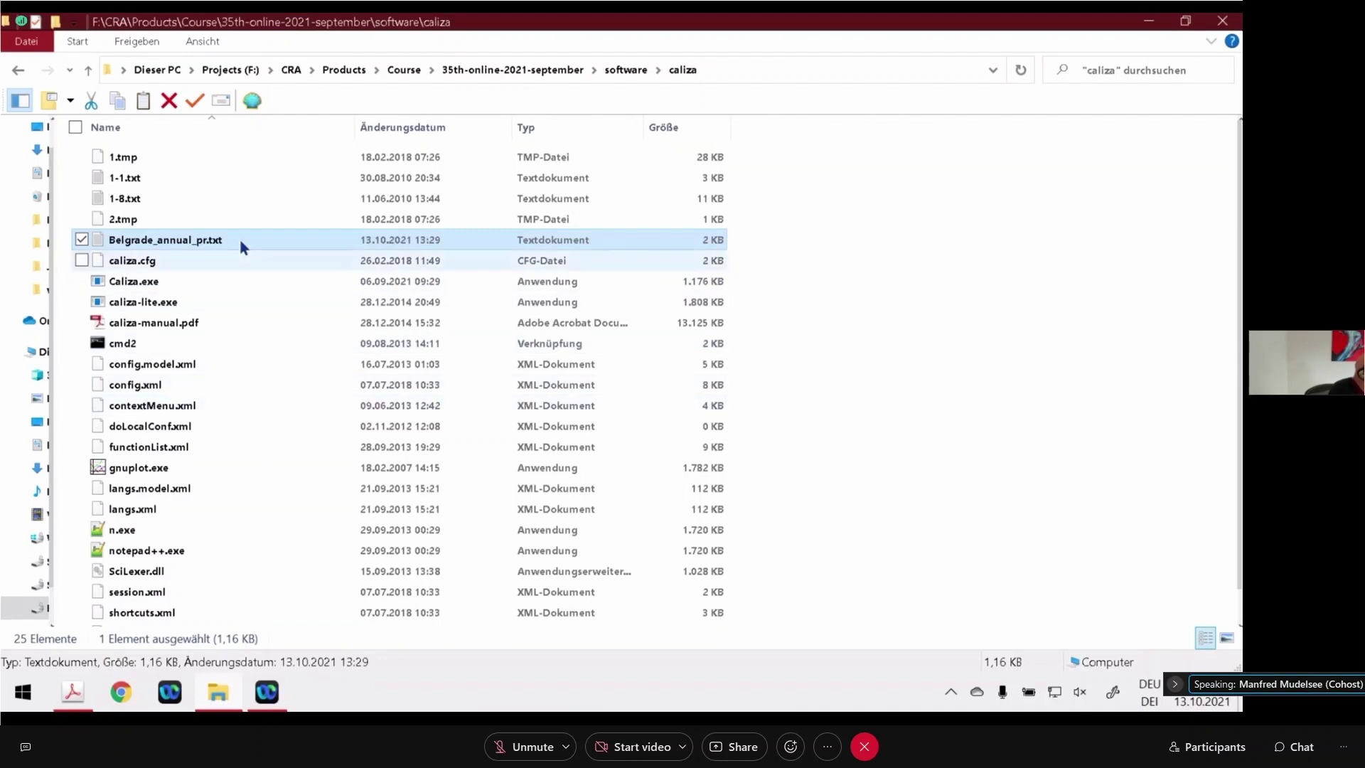
- Copy the path of the caliza folder, clear the desktop of open windows and start Grapher in a maximized window
click(742, 69)
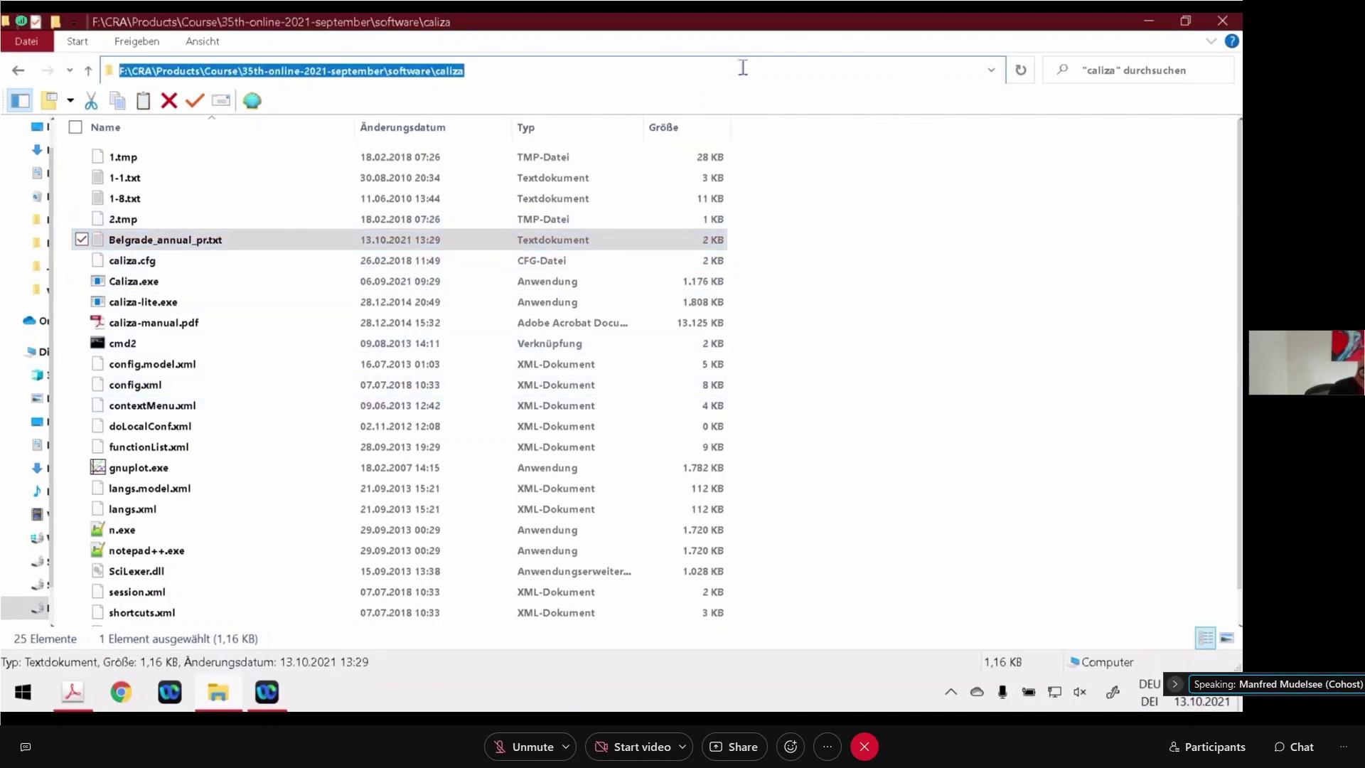
click(1147, 23)
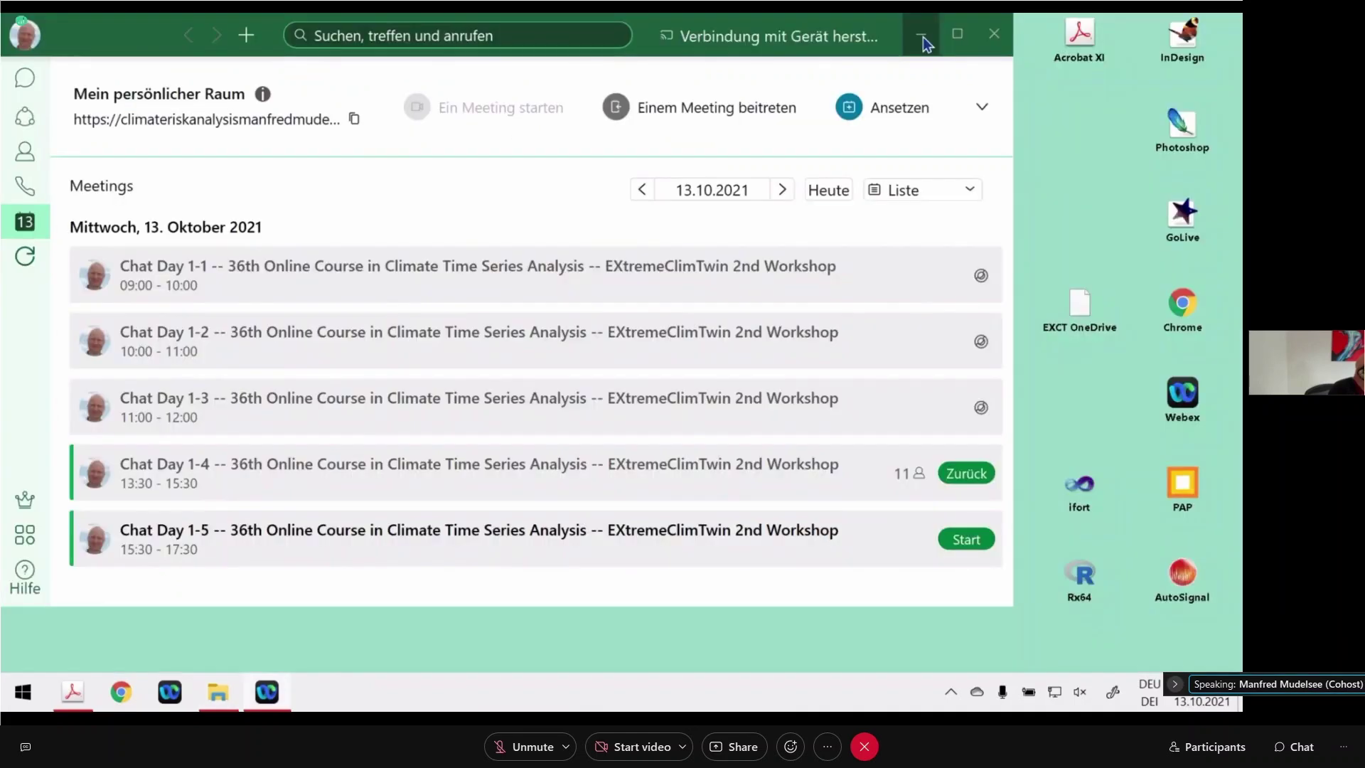
click(922, 38)
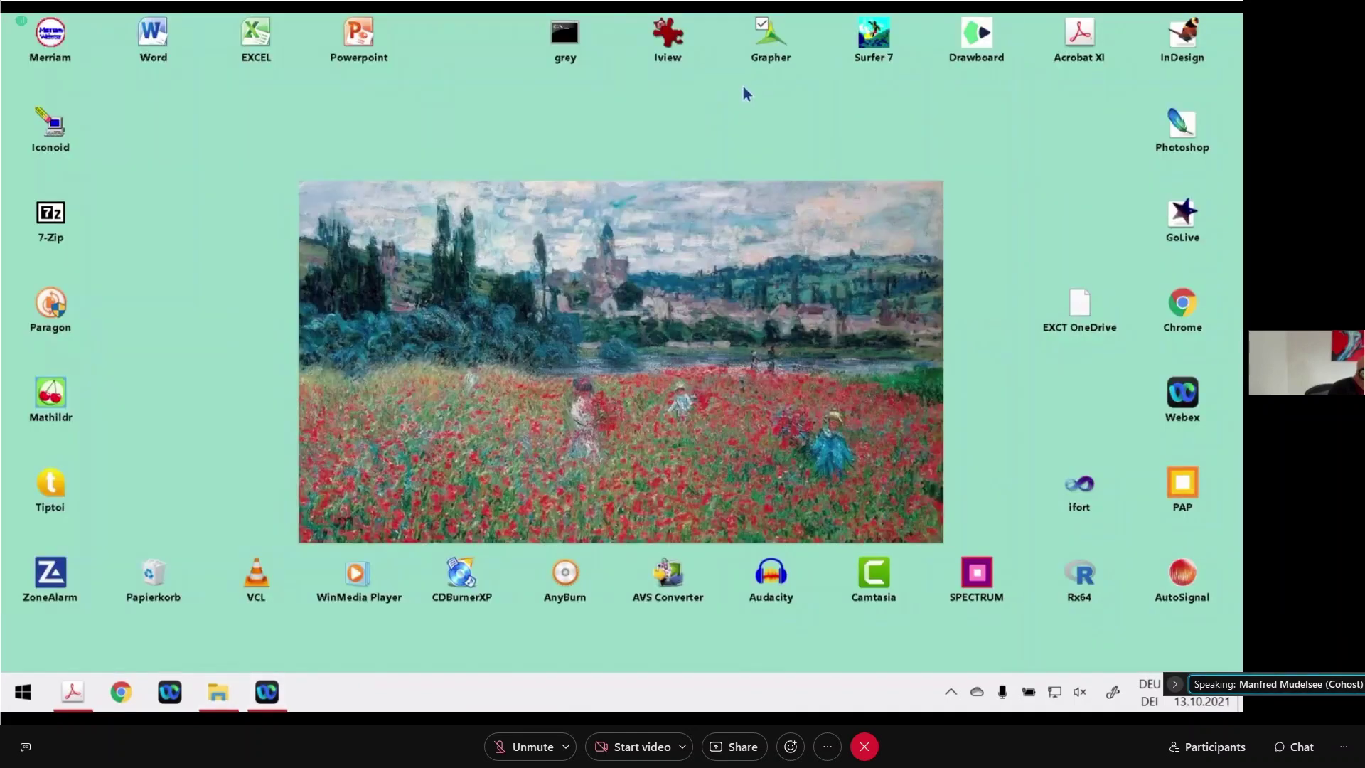
click(774, 45)
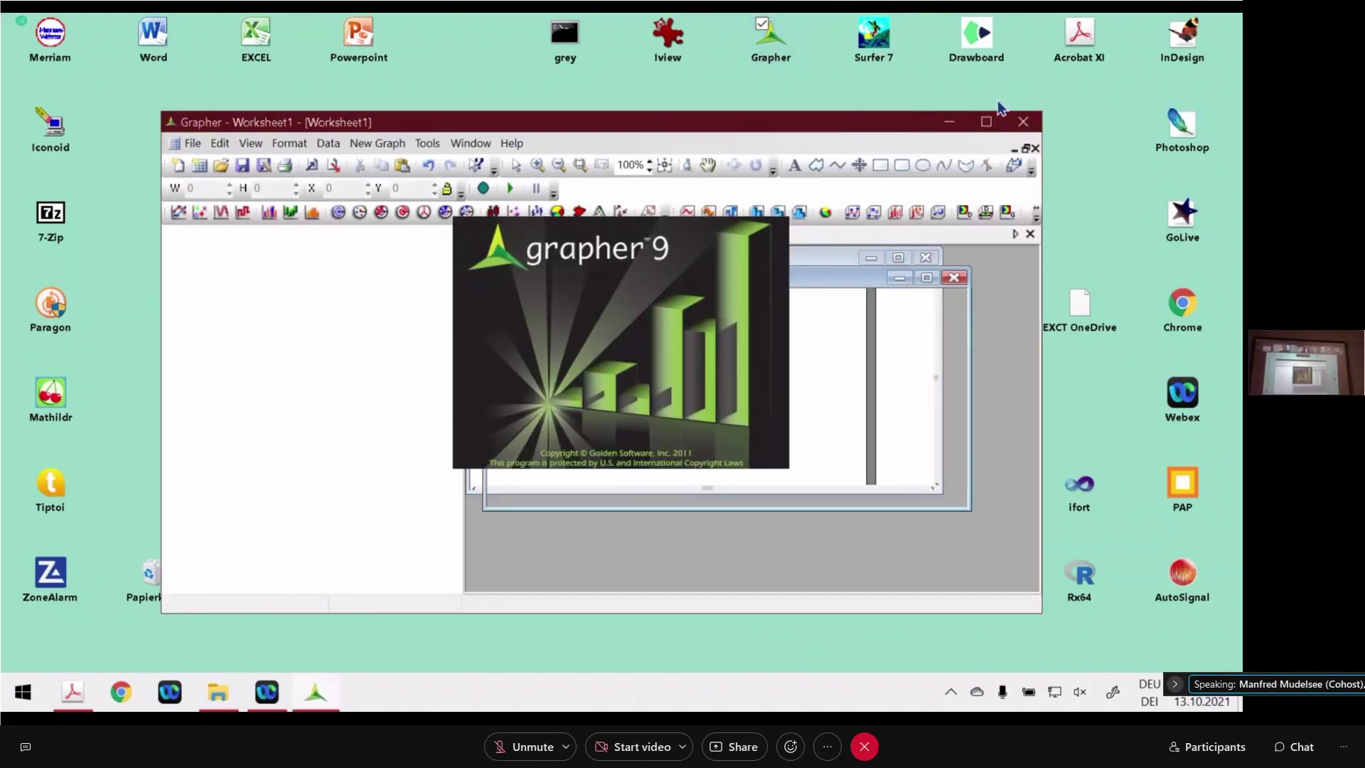
click(985, 122)
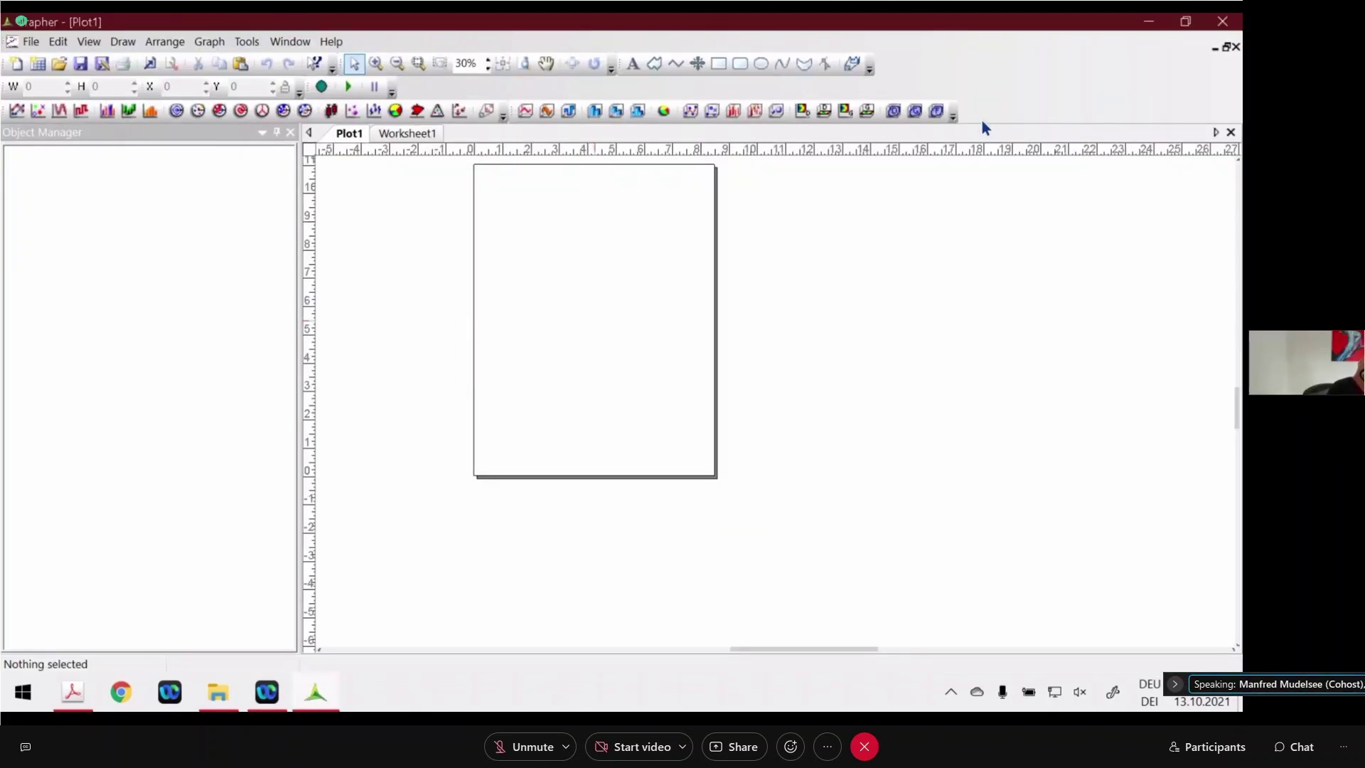
- Open Belgrade_annual_pr.txt from the caliza folder as a worksheet, importing it as delimited data from row 1
key(ctrl+o)
key(ctrl+v)
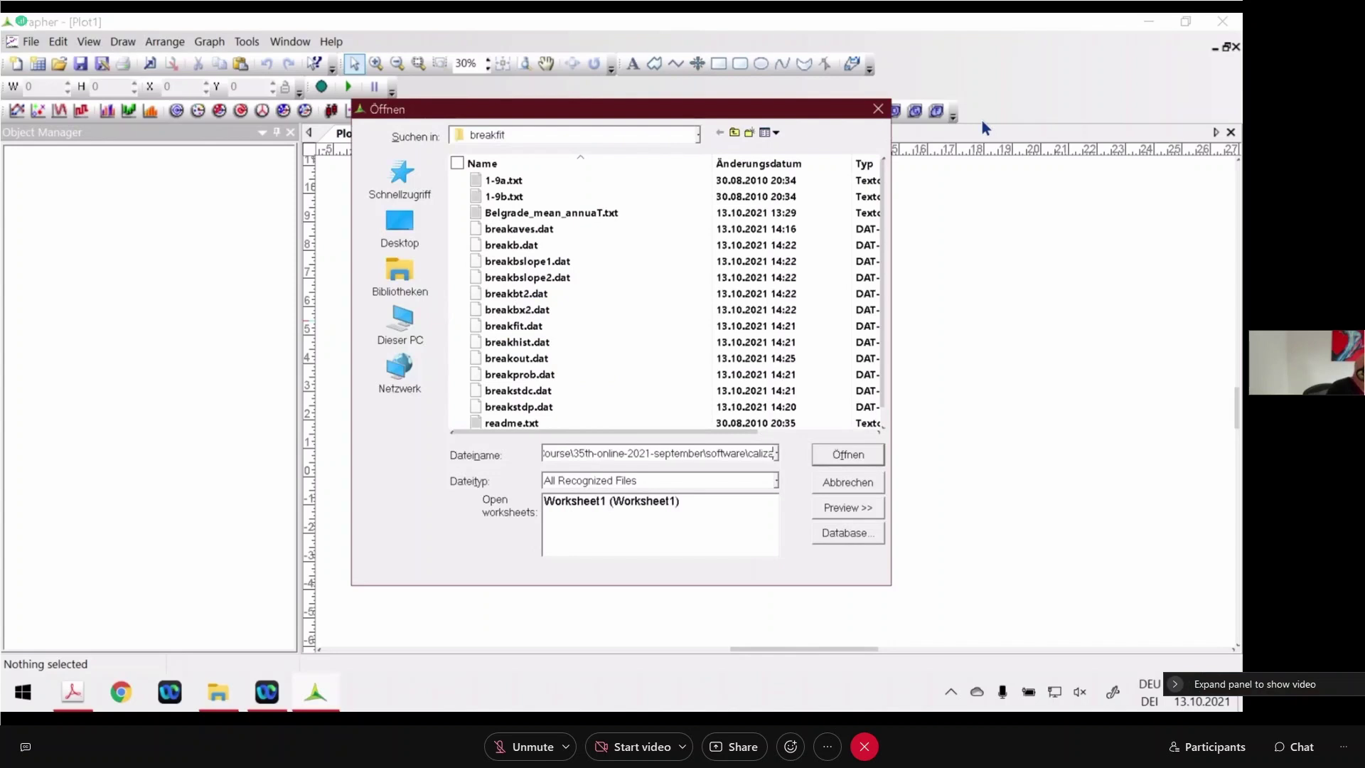
click(846, 454)
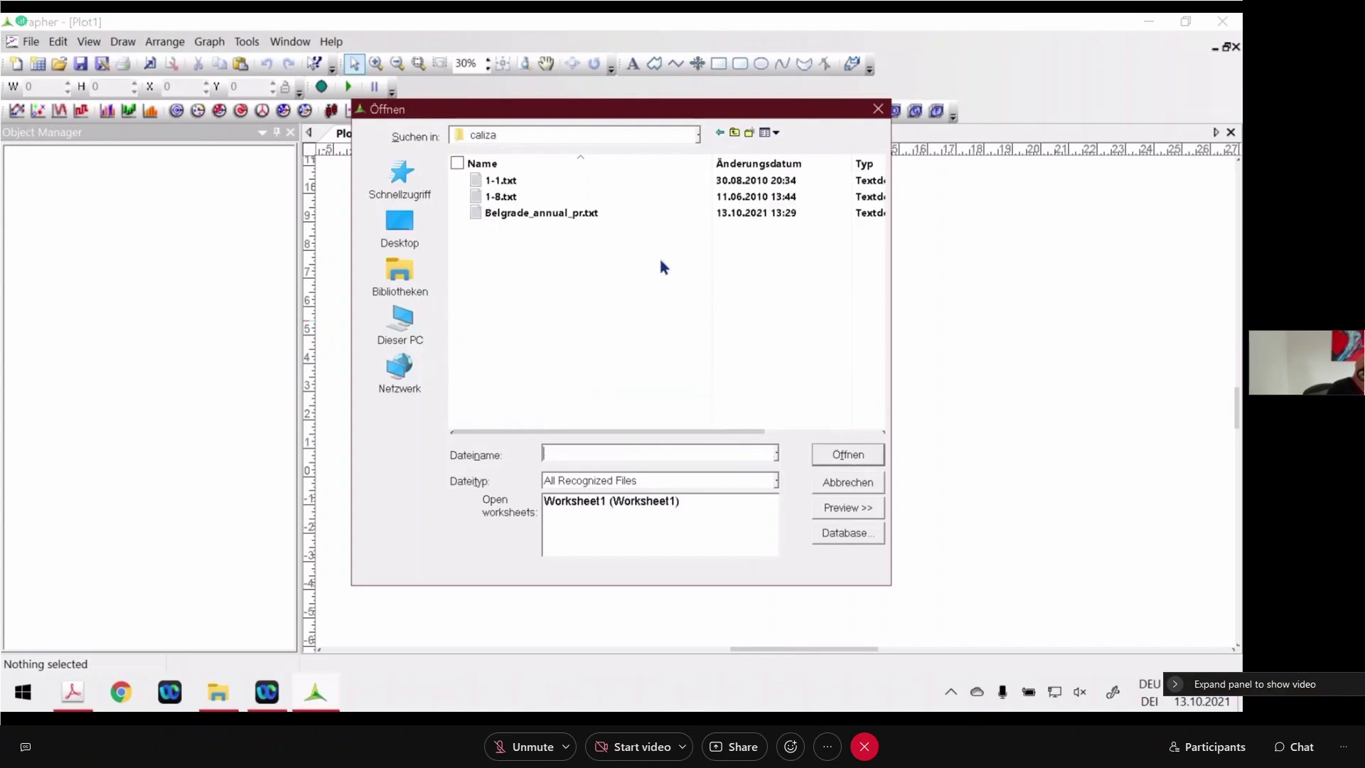
click(571, 212)
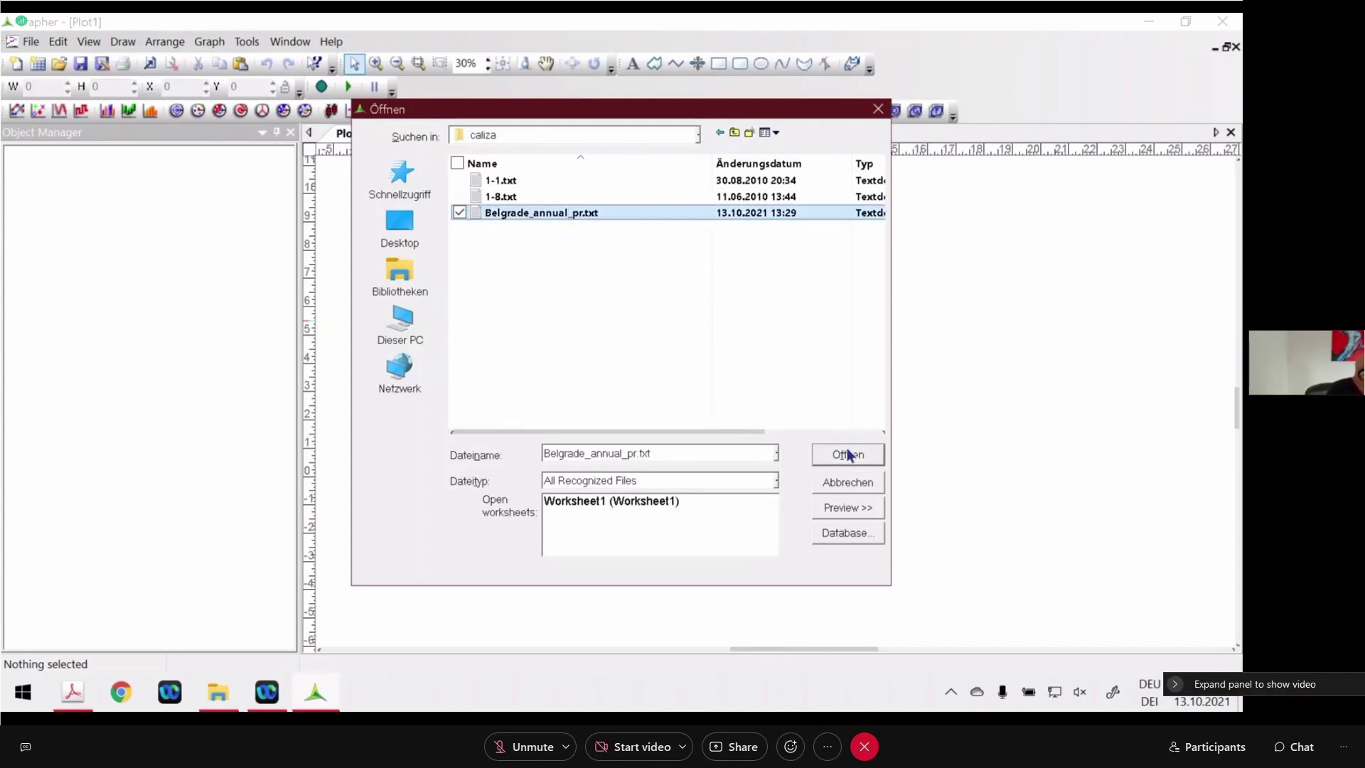
click(848, 453)
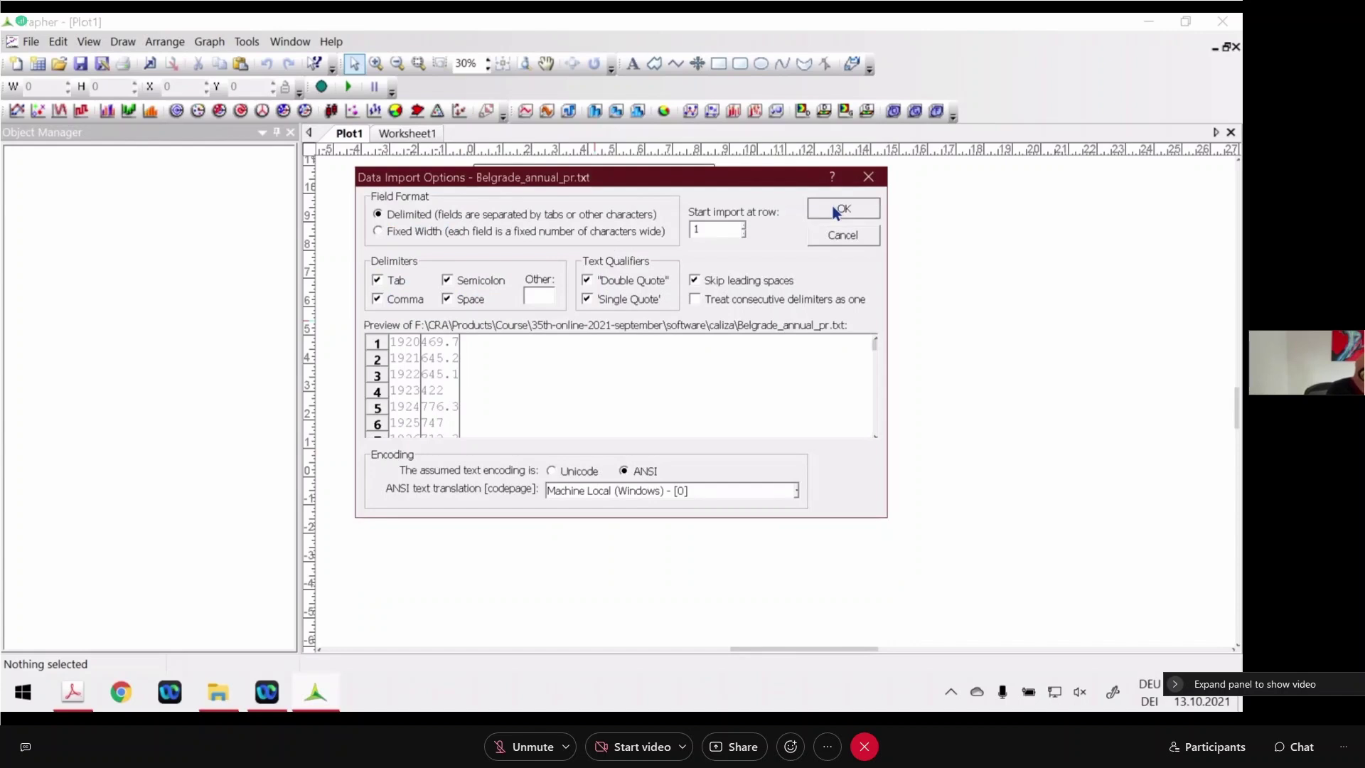
click(843, 209)
- Check the series to its last row and compute sample statistics for columns A and B, including first and last input row and missing values
scroll(553, 344, down, 6)
scroll(554, 345, down, 14)
scroll(601, 384, down, 7)
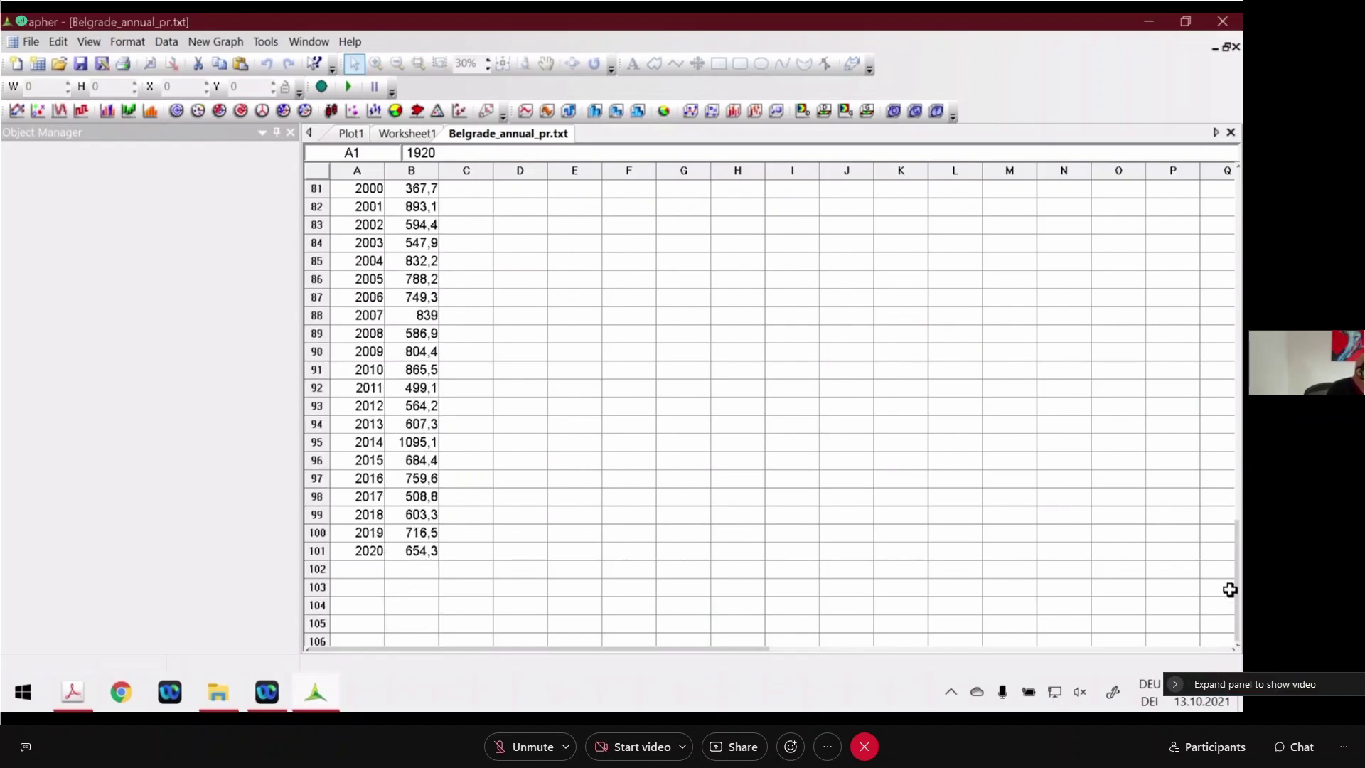
drag(1239, 569, 1239, 217)
drag(365, 179, 410, 172)
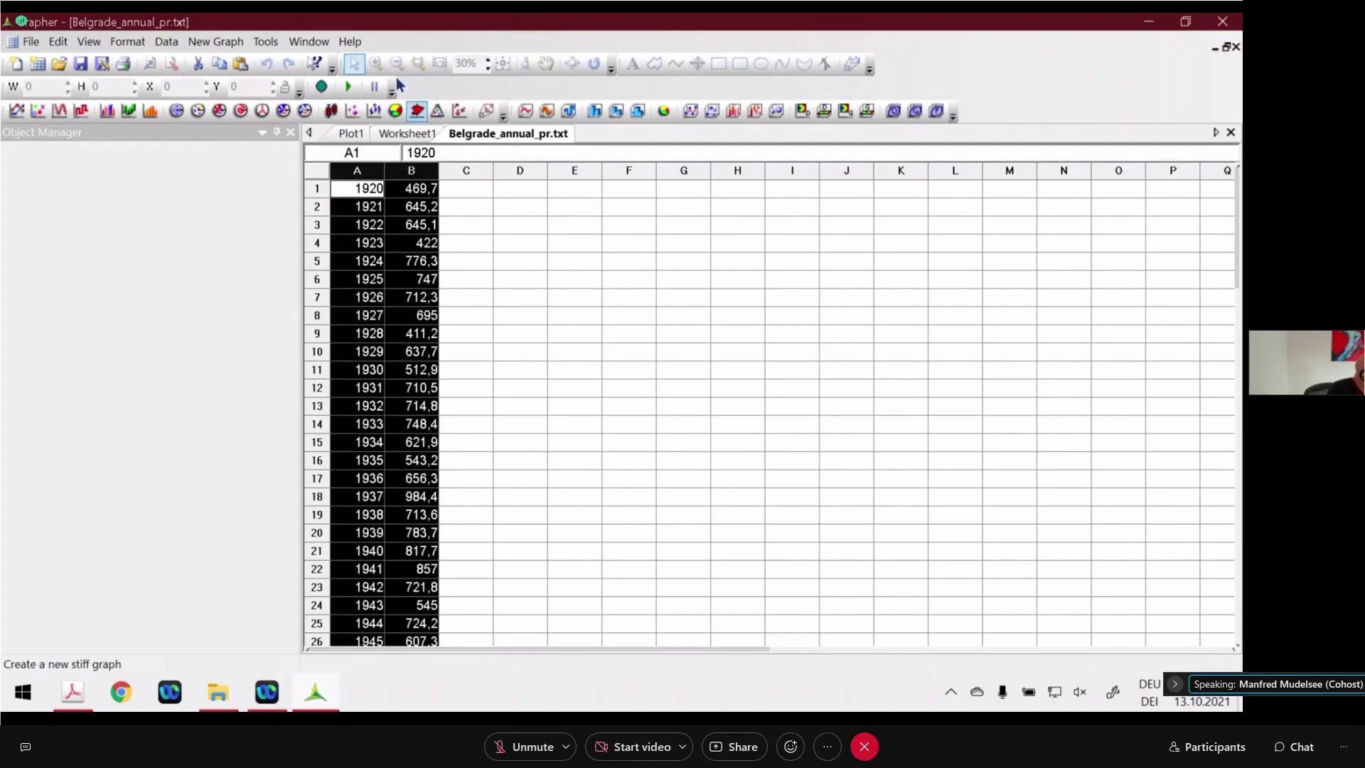
click(167, 44)
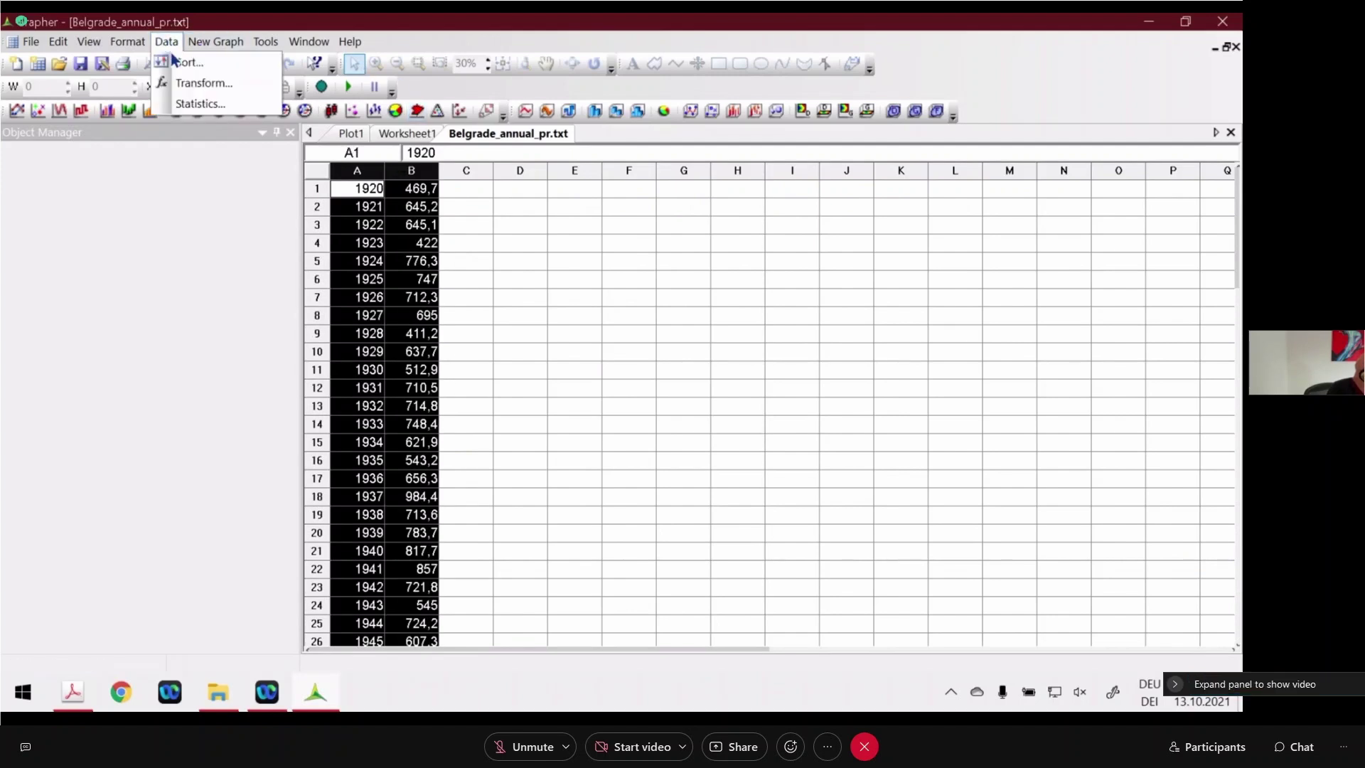
click(213, 104)
click(466, 279)
click(465, 254)
click(466, 240)
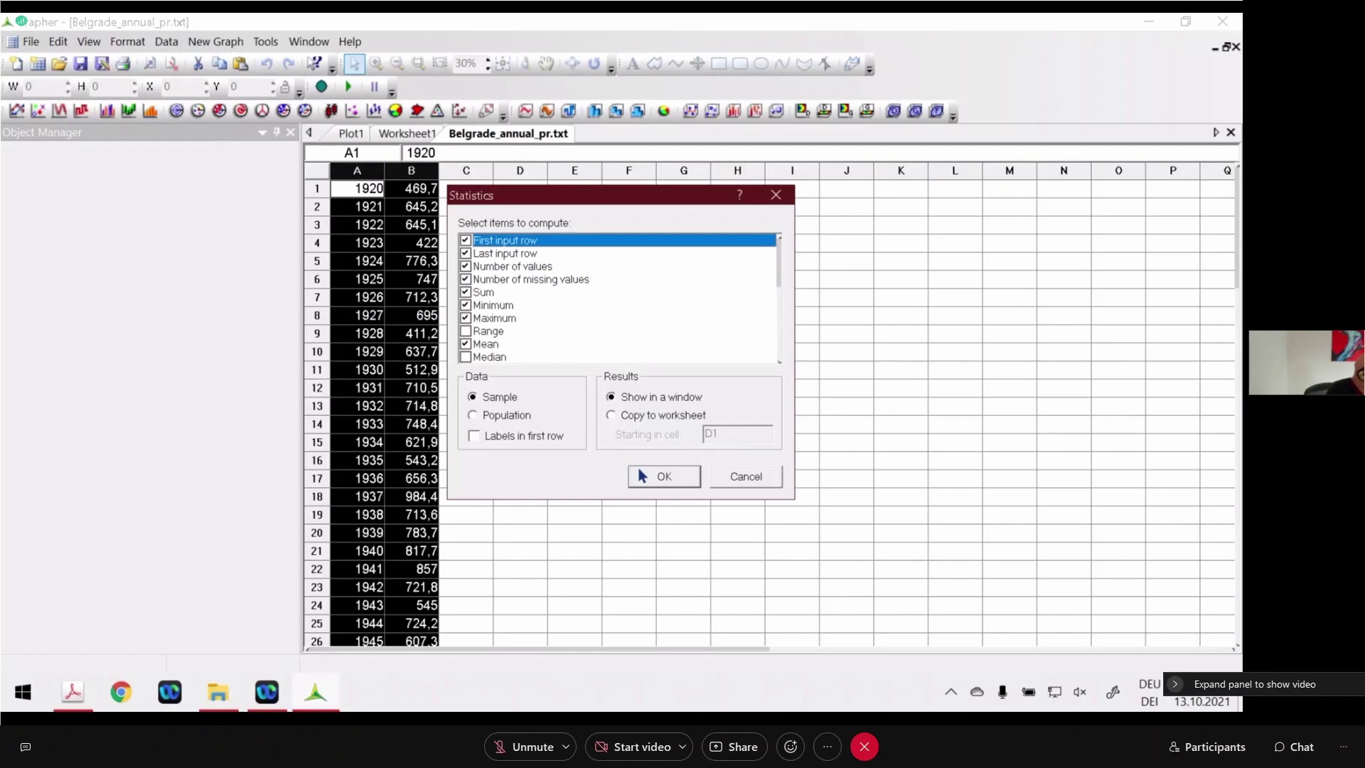
click(642, 476)
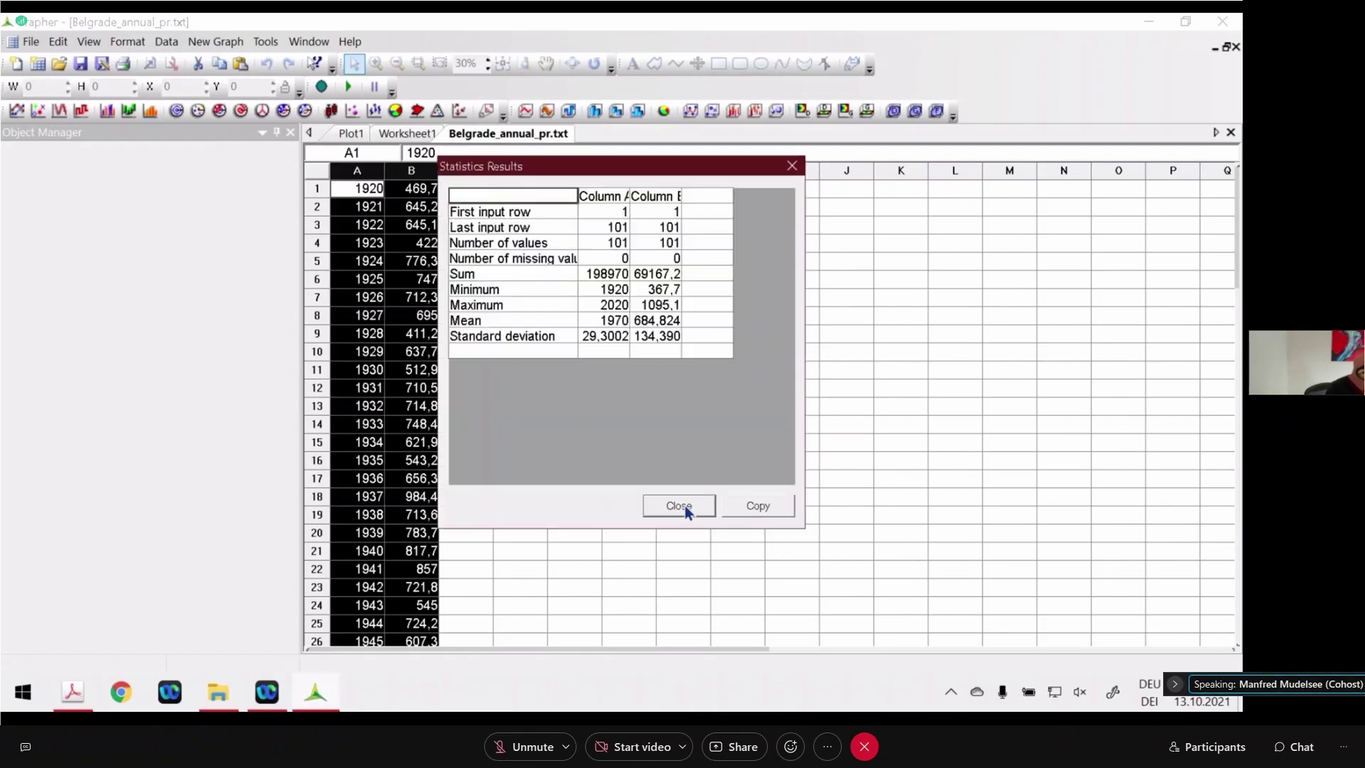
click(682, 505)
- Copy the years in column A into column D, starting one row lower at cell D2
click(377, 172)
key(ctrl+c)
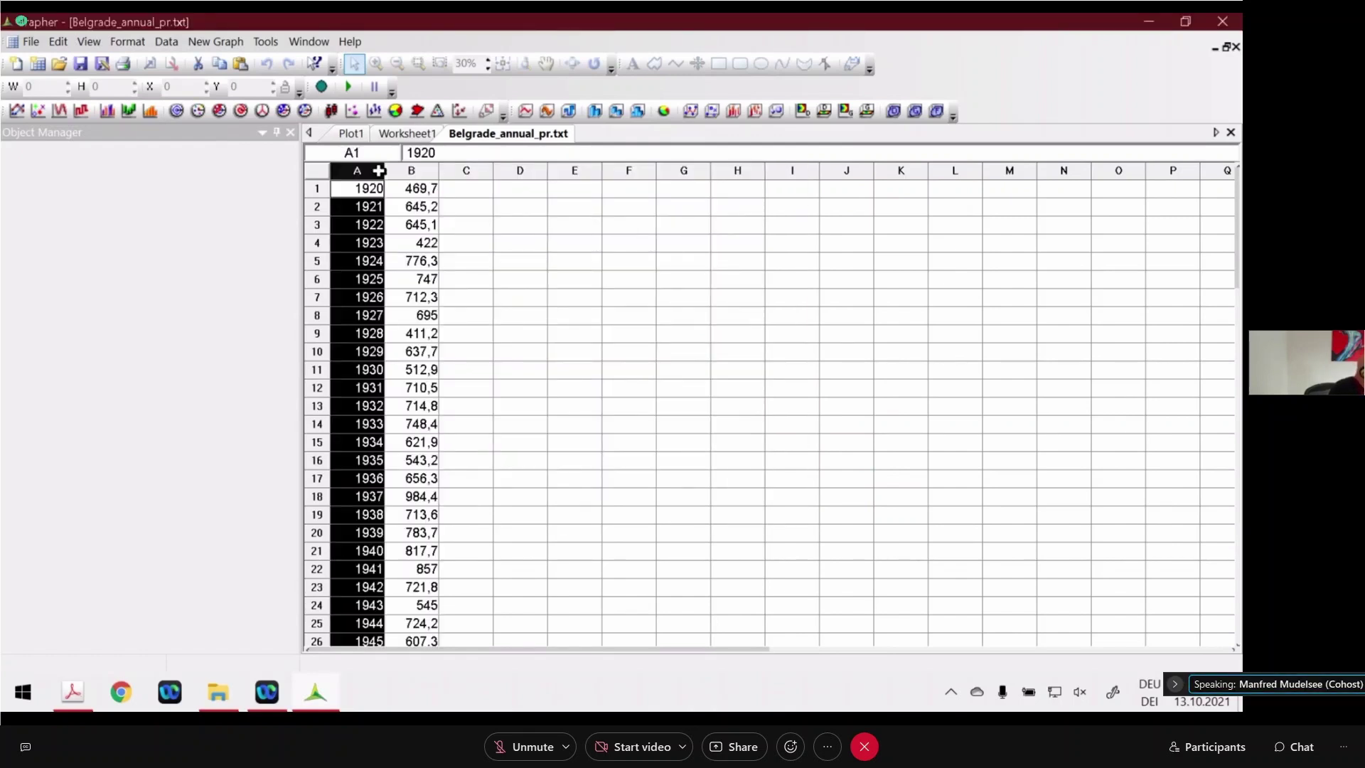
click(507, 207)
key(ctrl+v)
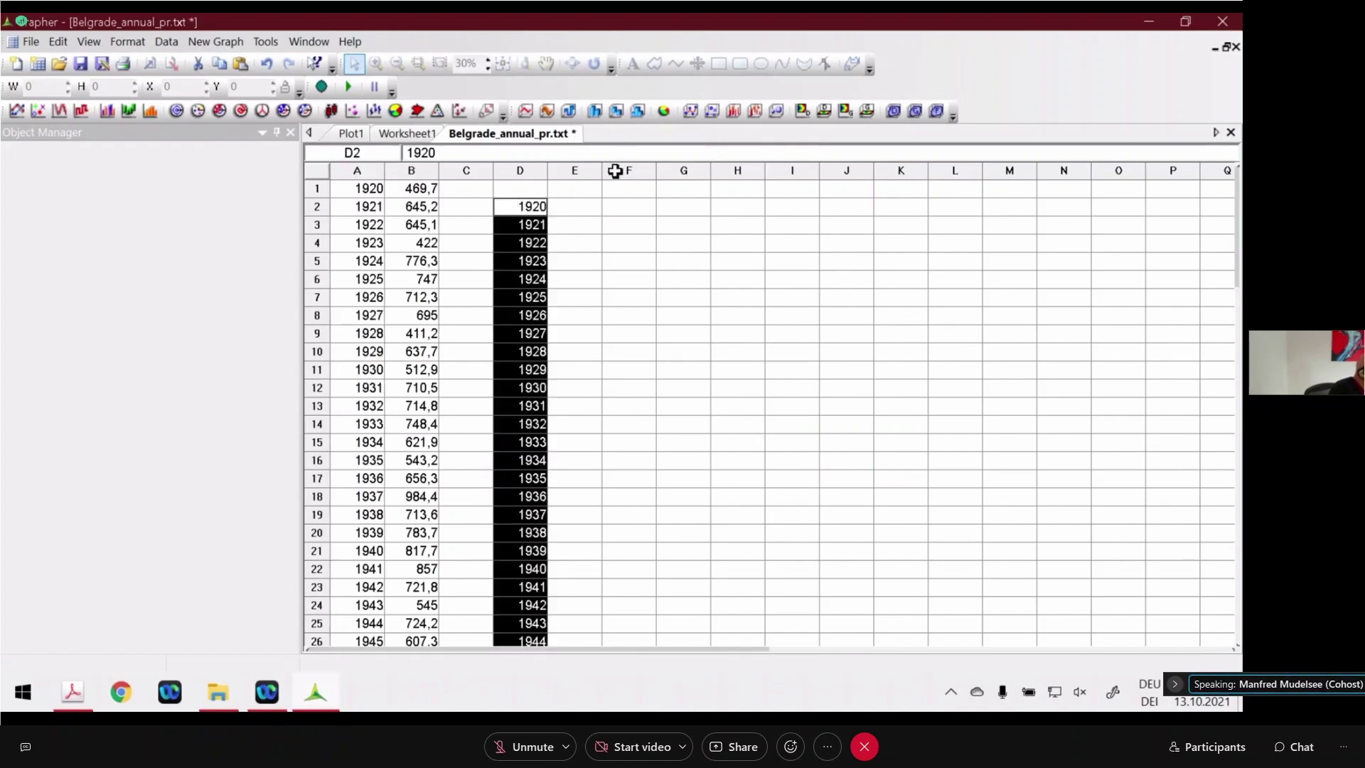
- Fill column F with the year differences using the transform equation F = A - D over rows 1 to 102
click(616, 171)
click(170, 43)
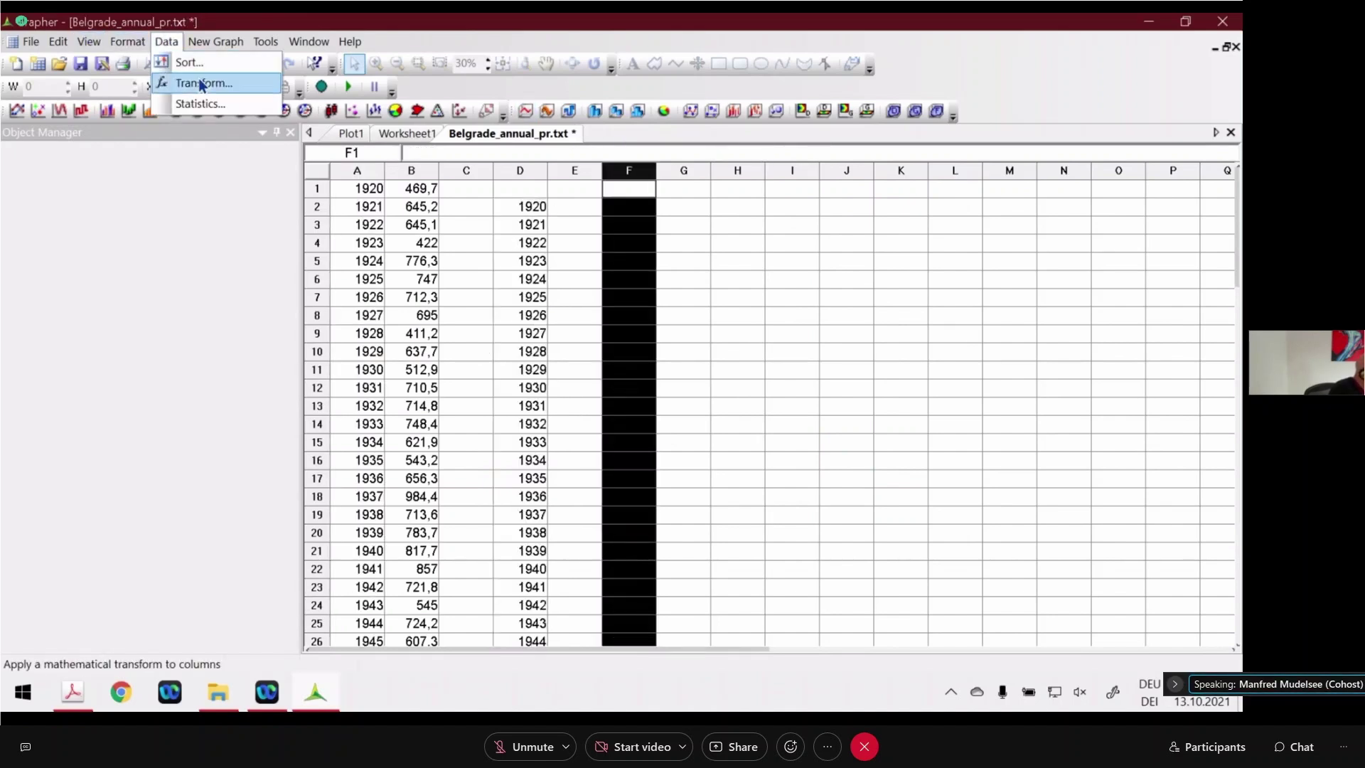
click(192, 82)
key(Tab)
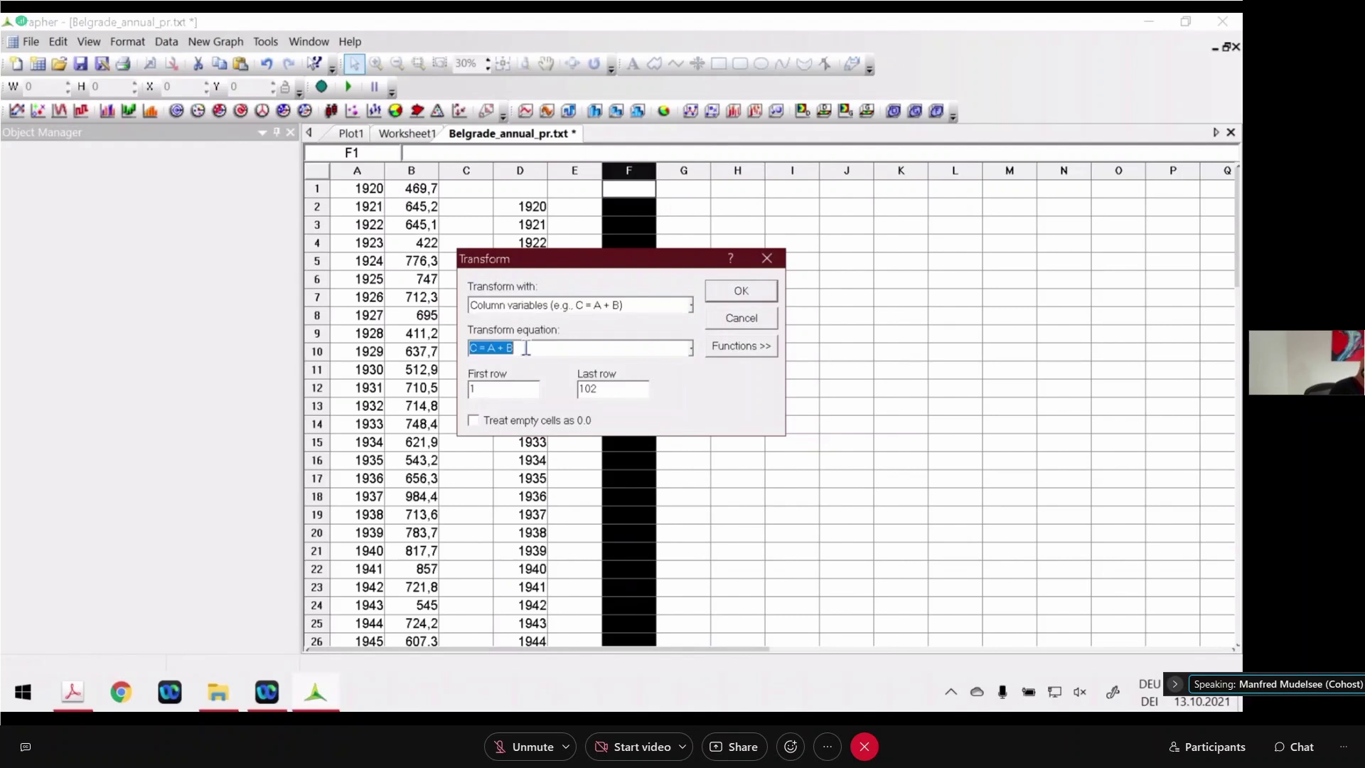
text(F = A - D)
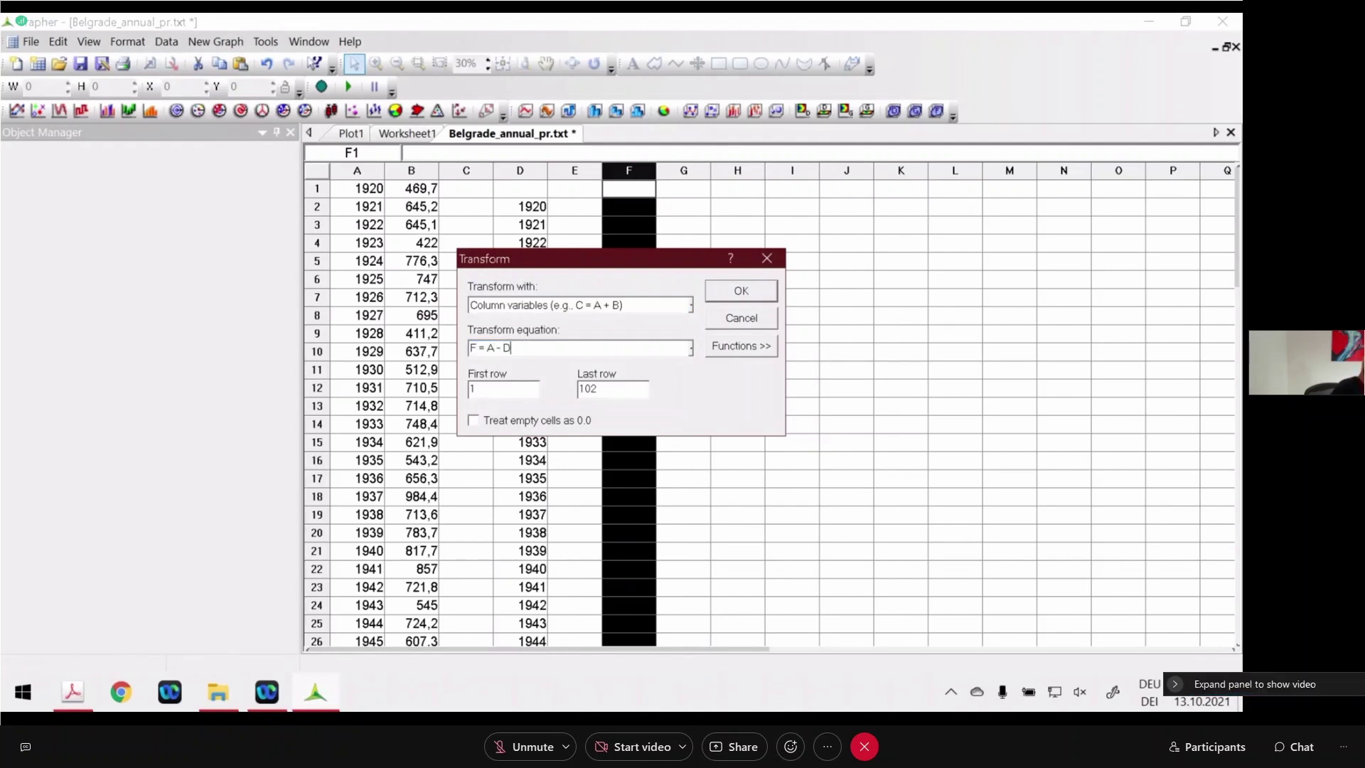
key(Return)
- Compute sample statistics for column F, including minimum, maximum, mean and number of missing values, shown in a window
click(167, 41)
click(187, 103)
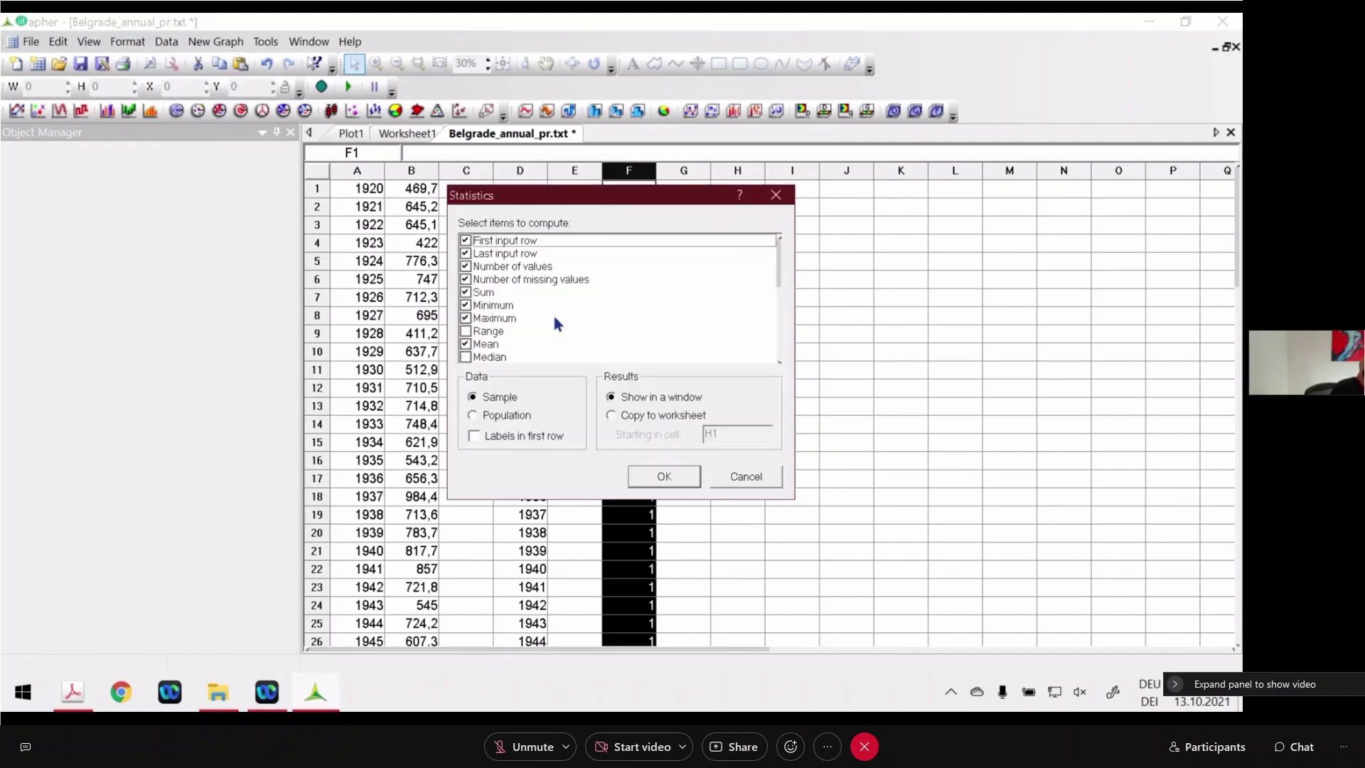
click(668, 476)
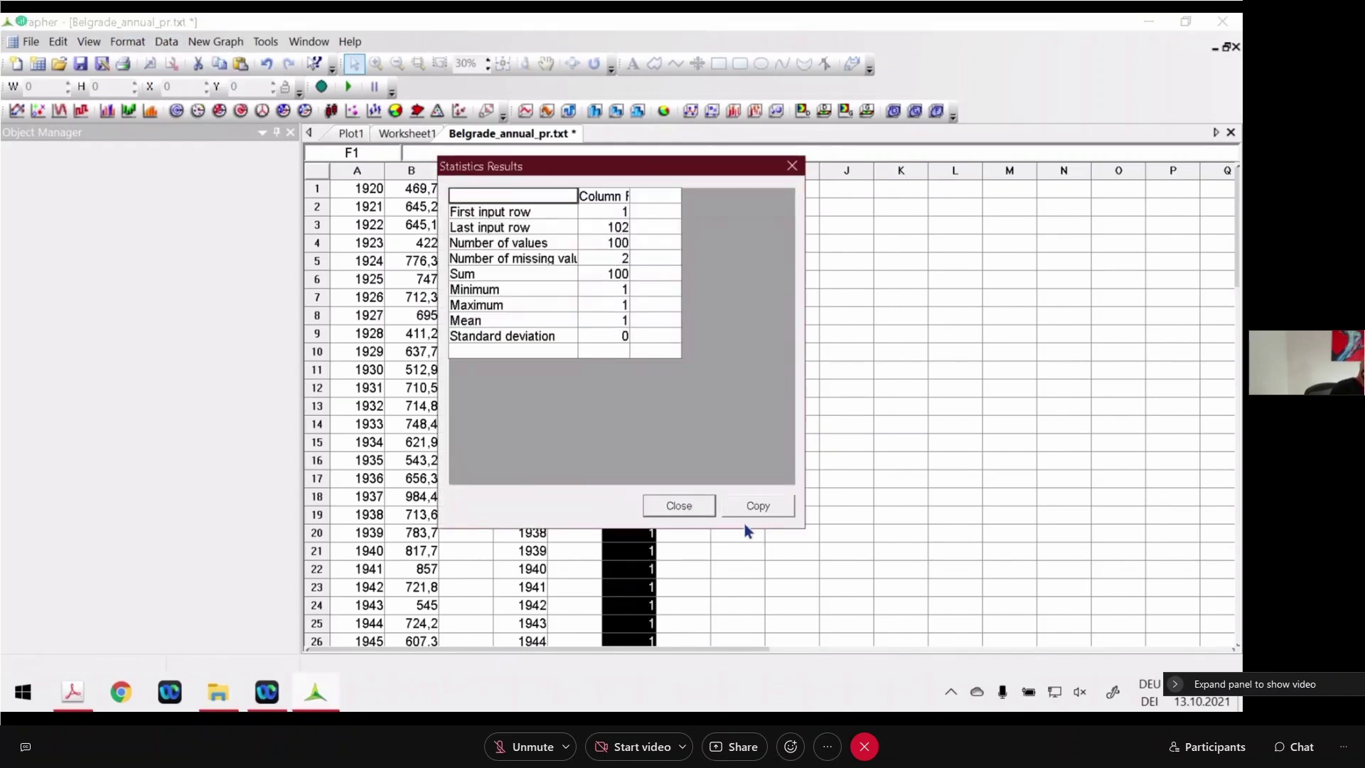
click(694, 506)
click(846, 513)
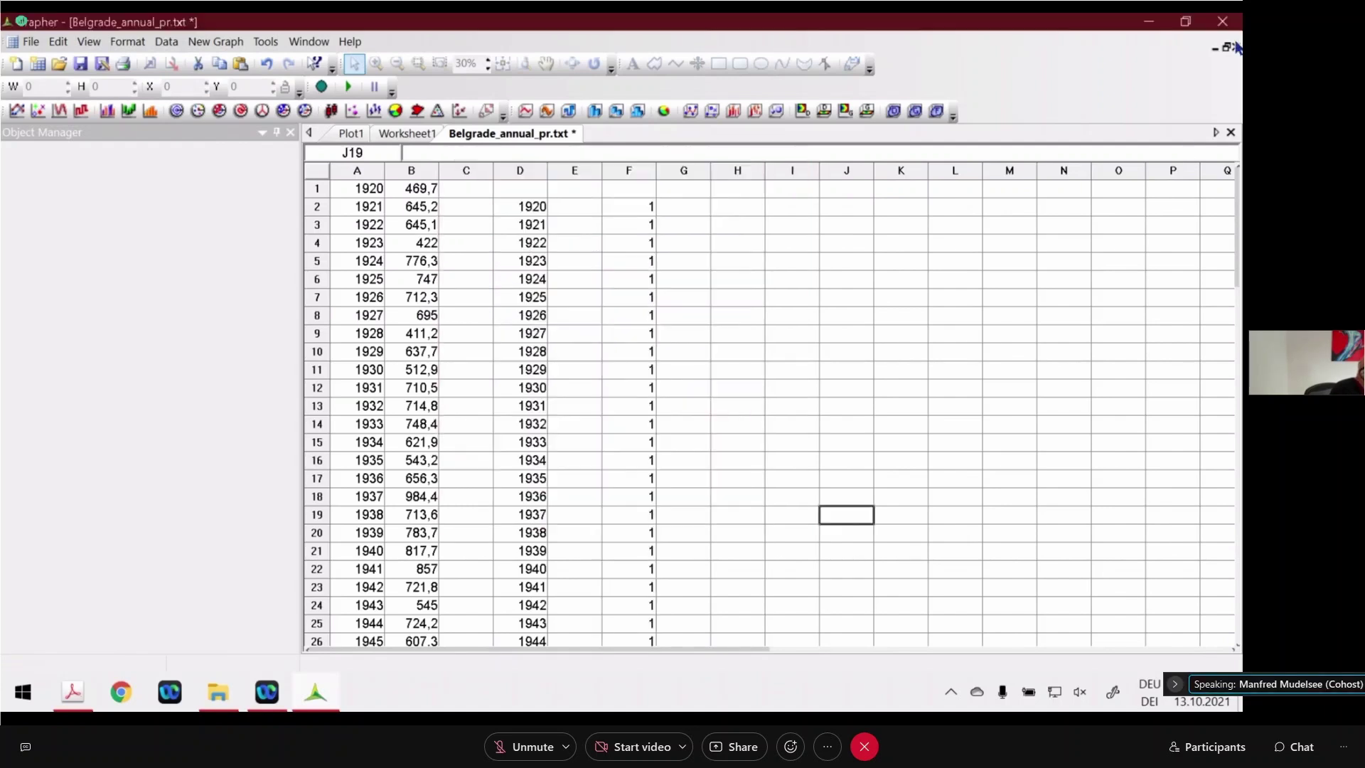
- Close Grapher without saving the changes to Belgrade_annual_pr.txt and return to the caliza folder in File Explorer
click(1223, 23)
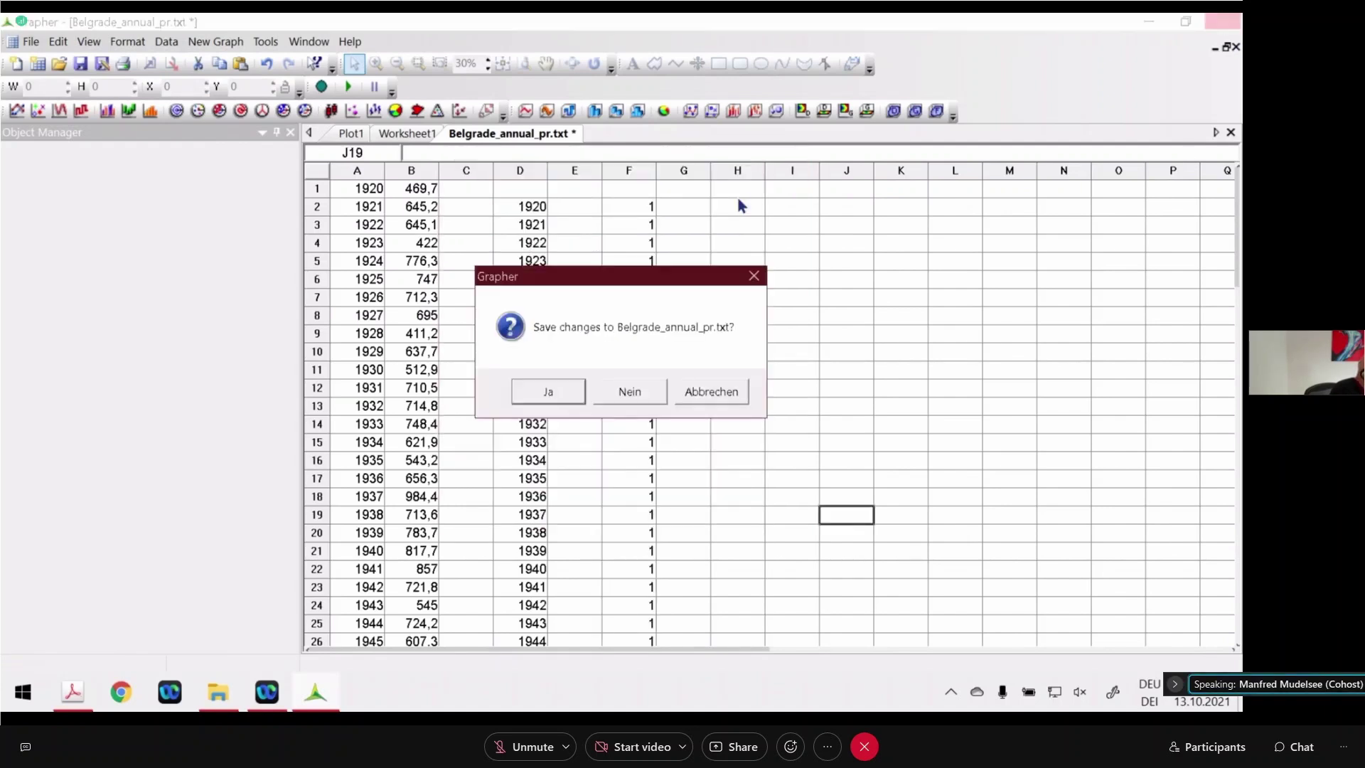
click(633, 397)
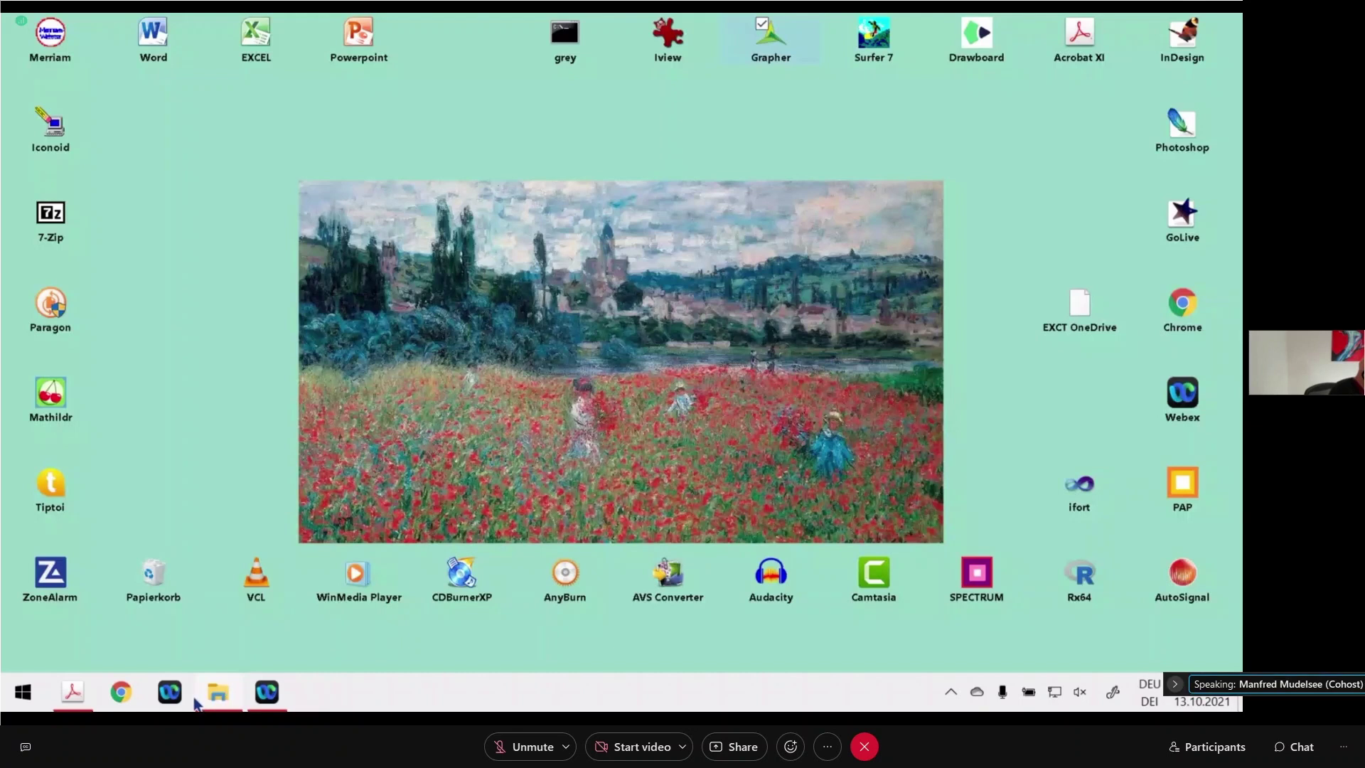
click(213, 703)
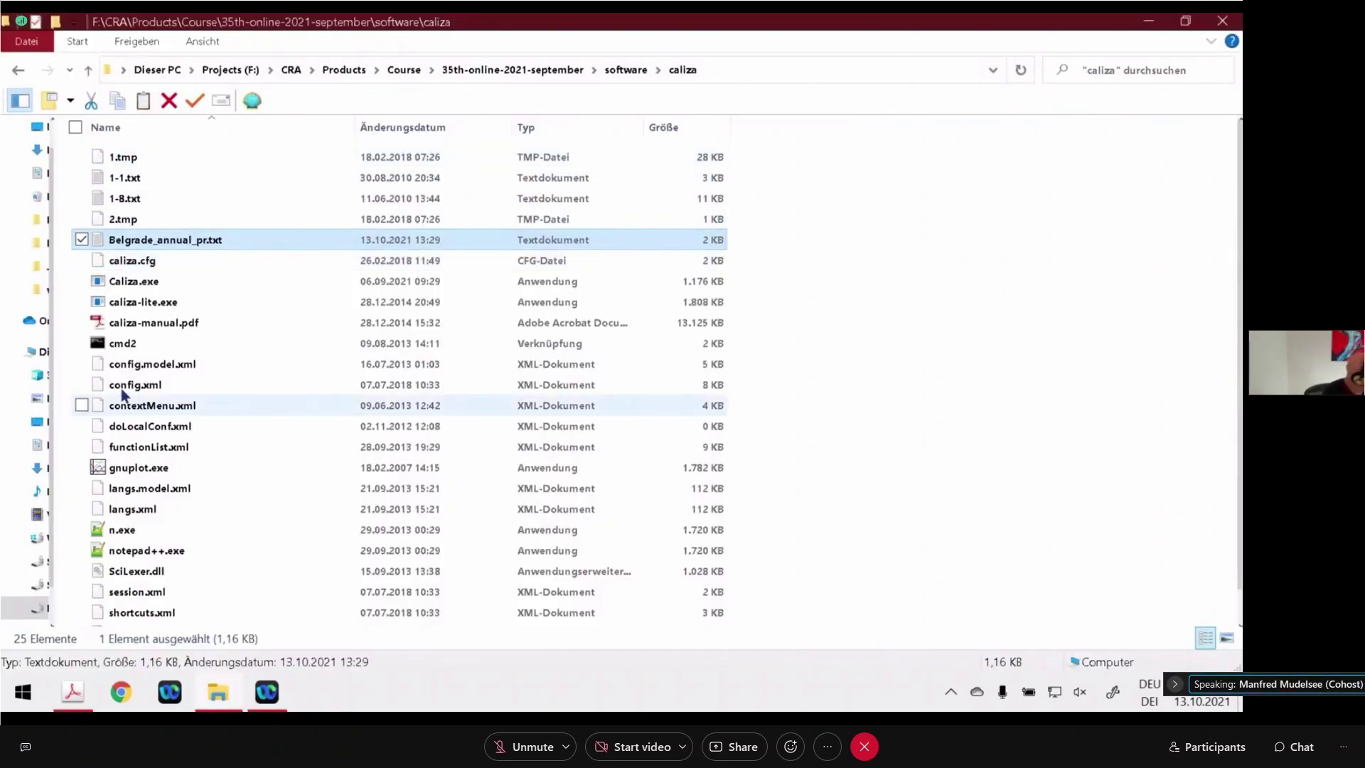
- Start the cmd2 command prompt from the caliza folder and list the directory's contents with dir
click(171, 322)
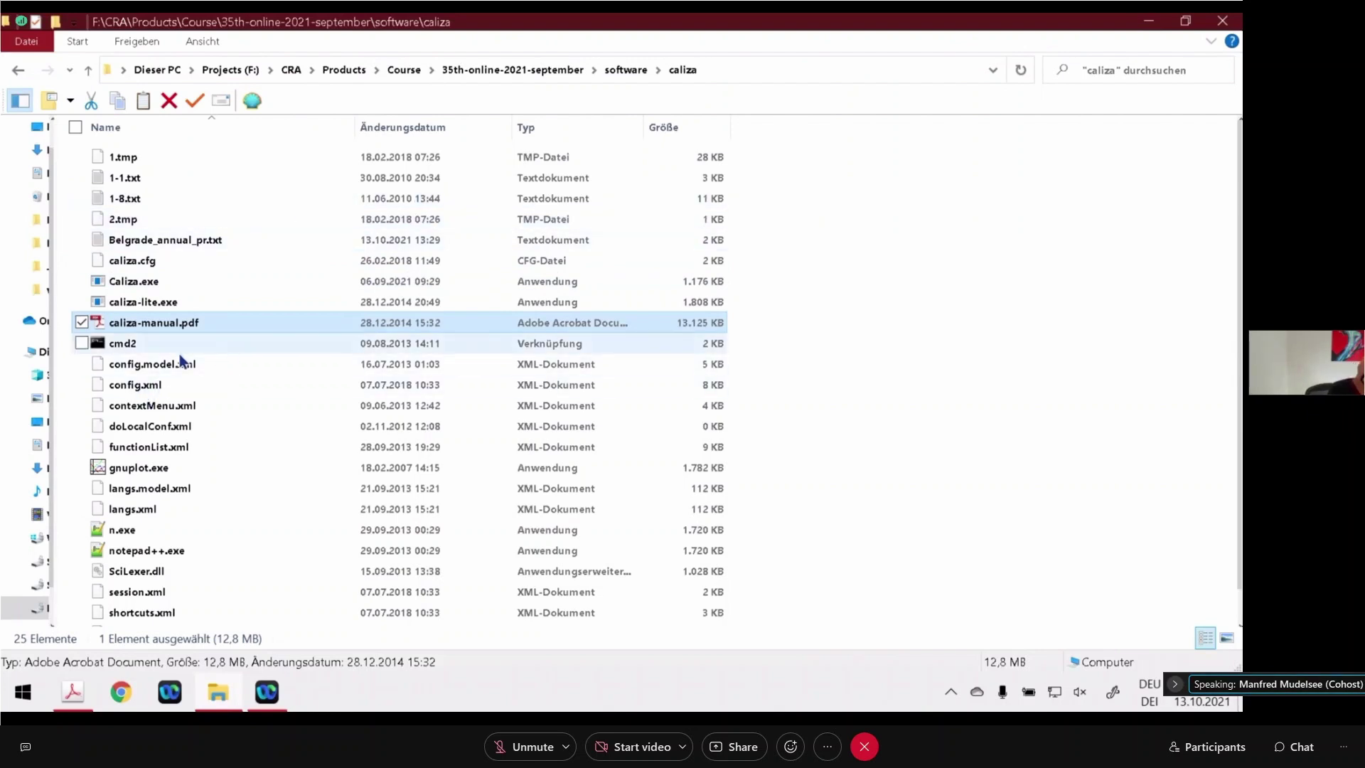
click(147, 341)
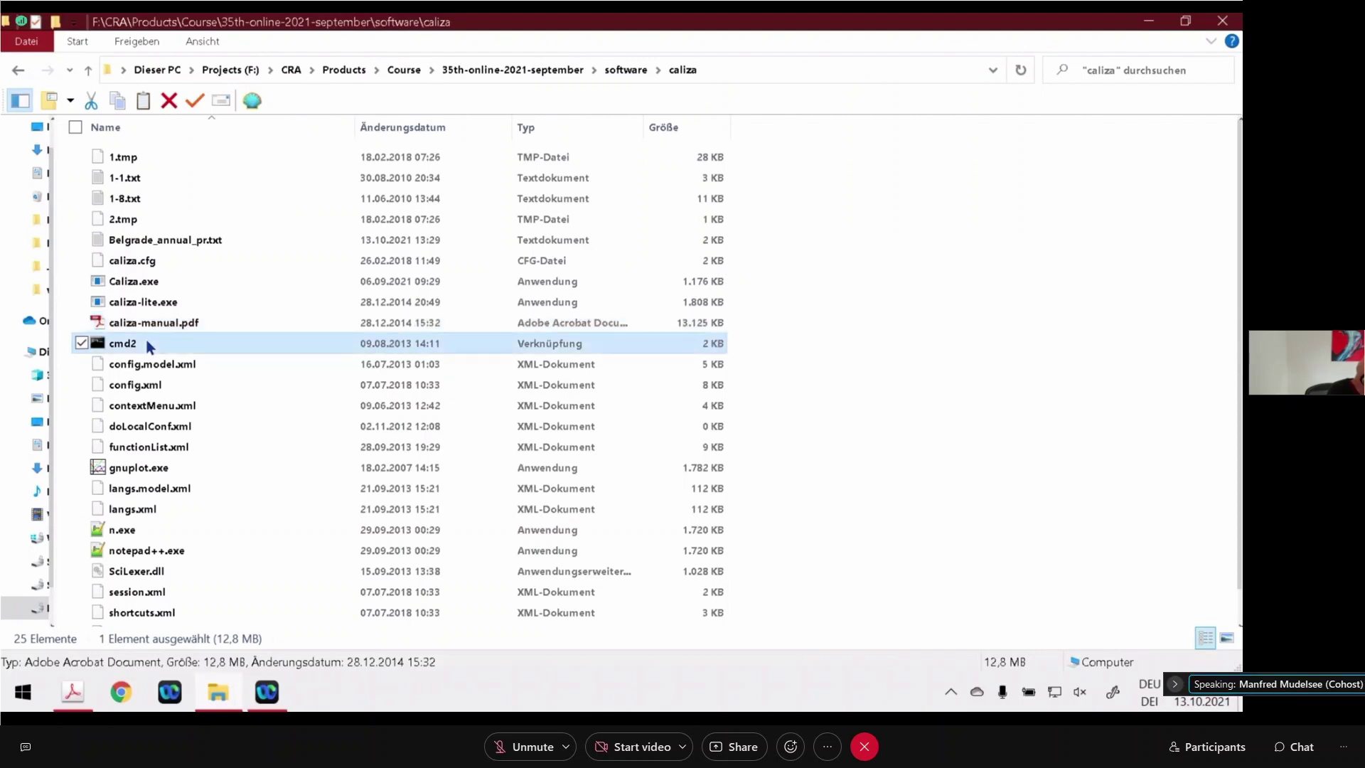
double_click(148, 344)
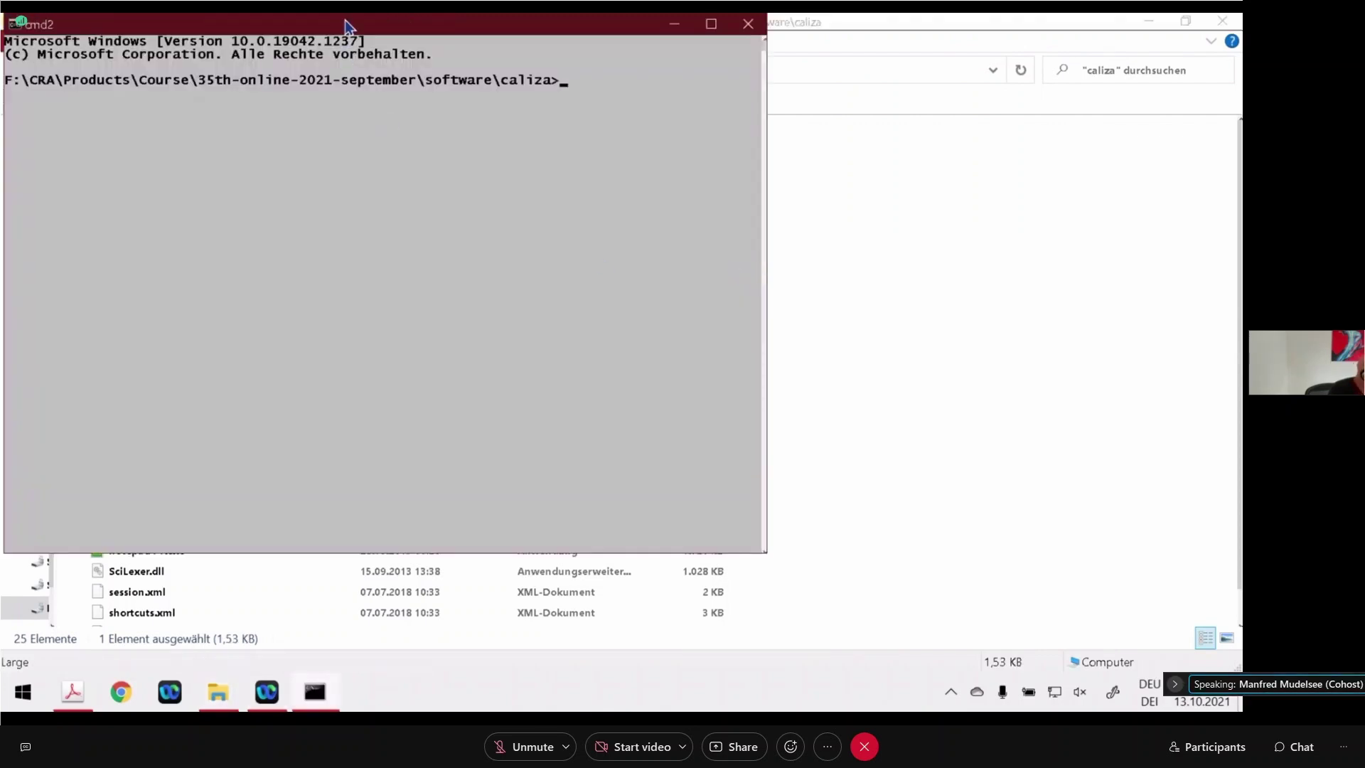
drag(346, 21, 340, 43)
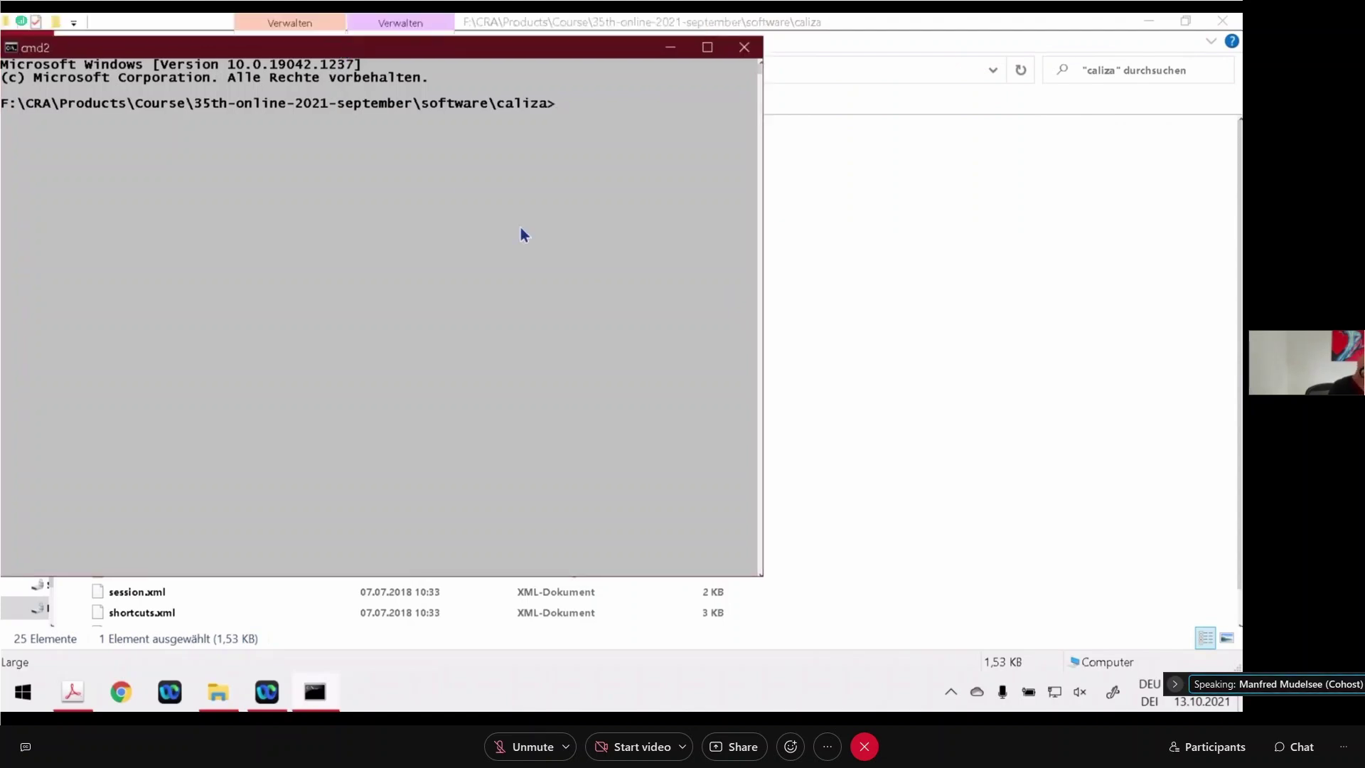
text(dir)
key(Return)
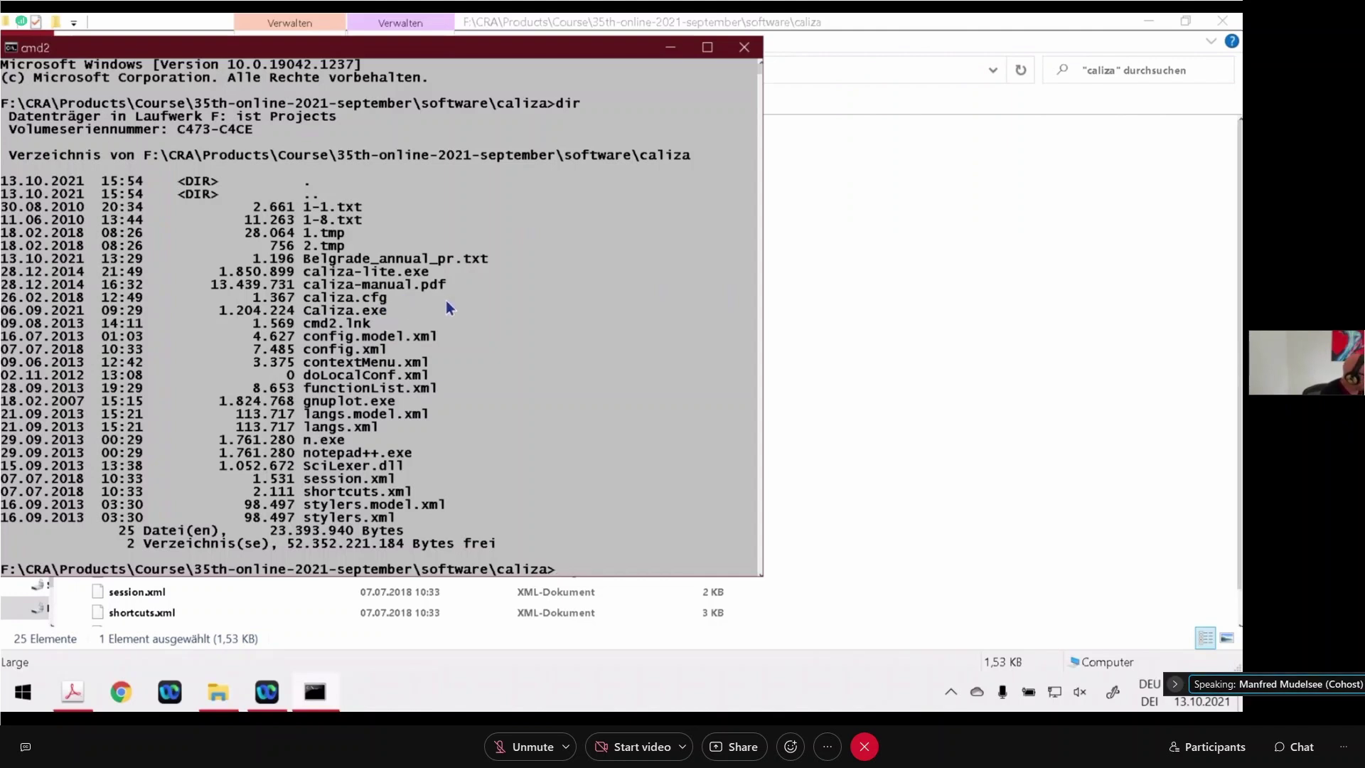
- Open the configuration file with the command "n caliza.cfg" and reduce the editor's text size by several levels
click(551, 352)
text(n )
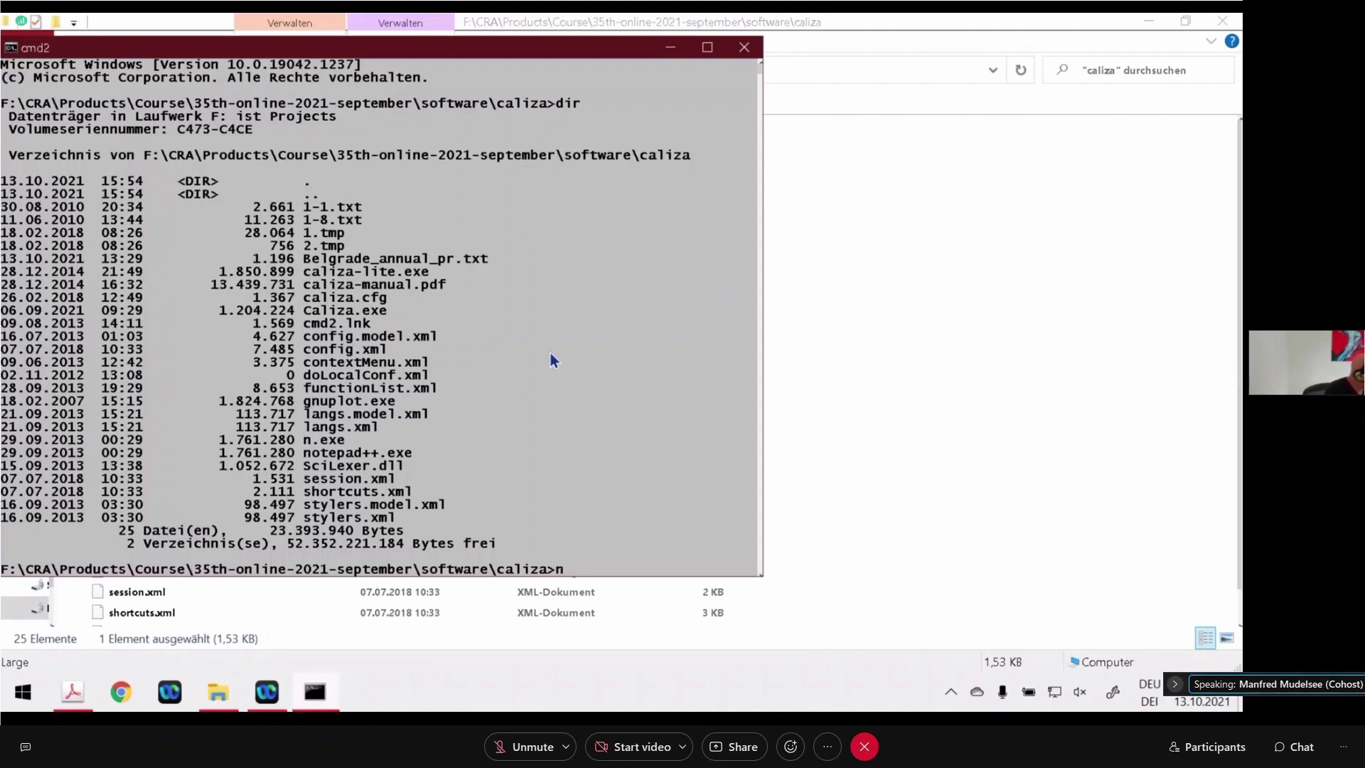
text(caliza.cfg)
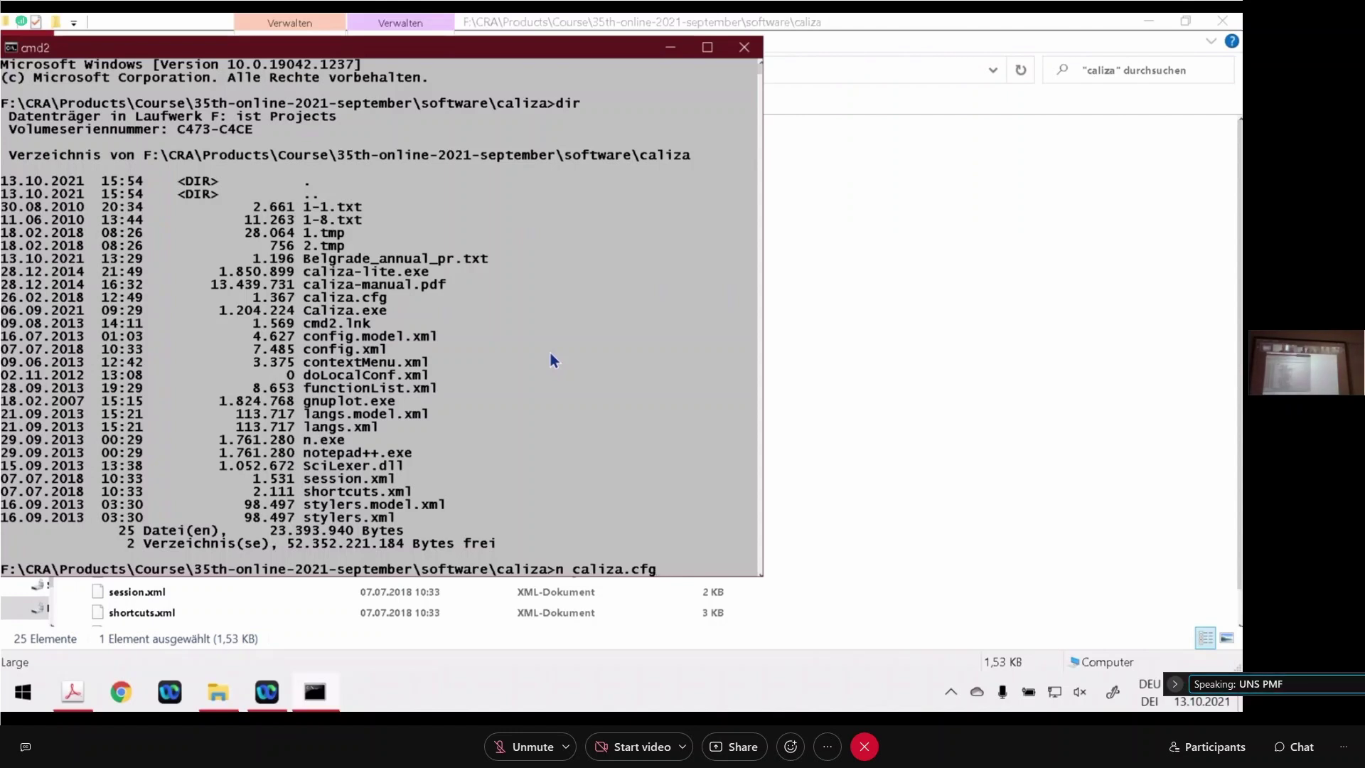
key(Return)
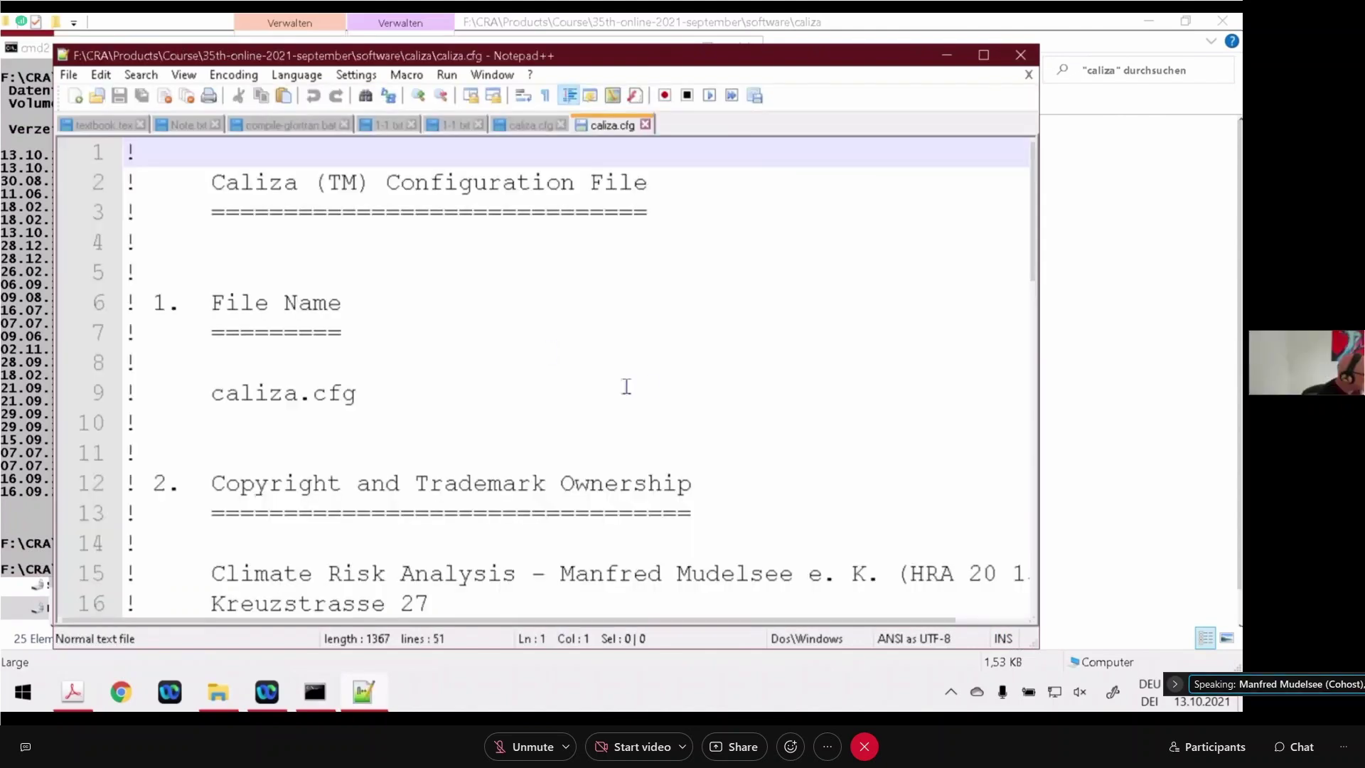
click(441, 96)
click(441, 95)
click(441, 95)
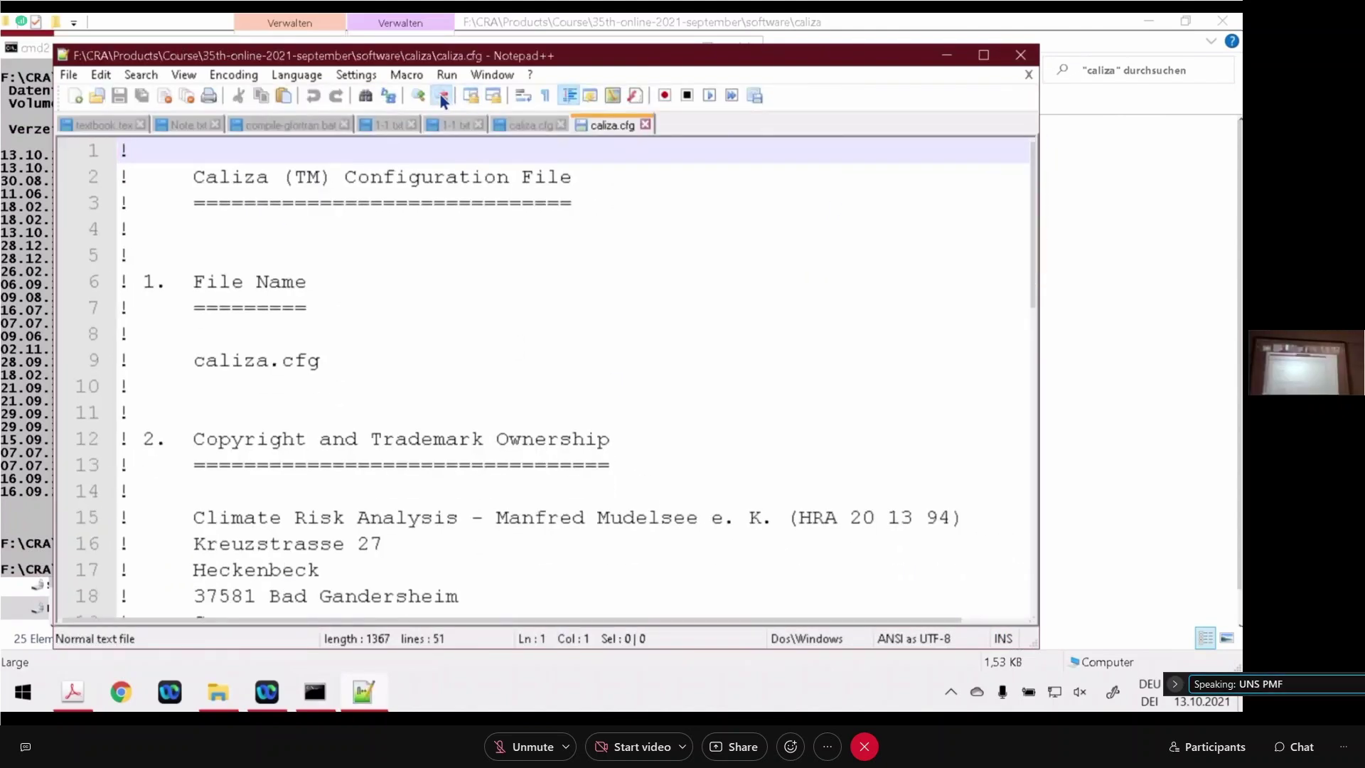
click(440, 95)
click(441, 95)
click(441, 95)
- Set krel to 0.5 in the &cfg parameter block of caliza.cfg and save the file
scroll(624, 412, down, 5)
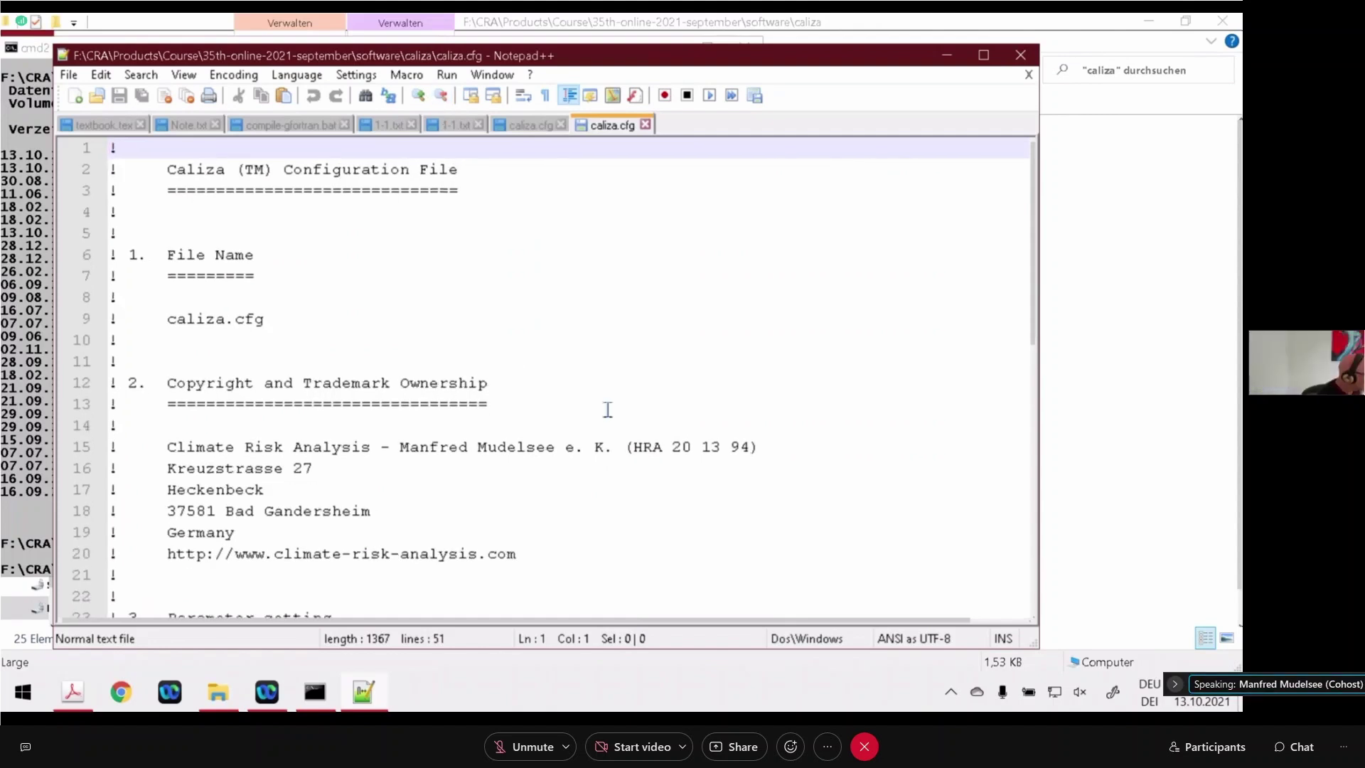
scroll(623, 412, down, 1)
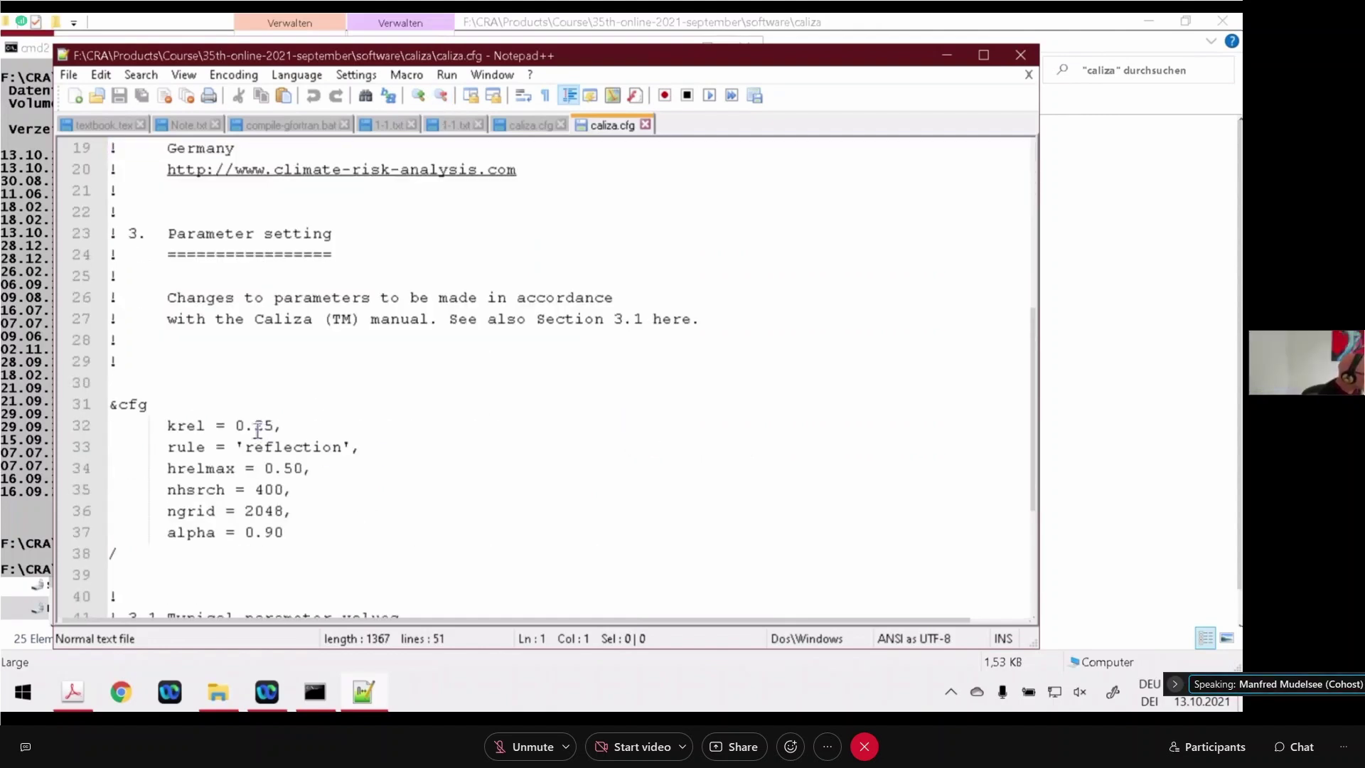
drag(255, 425, 265, 425)
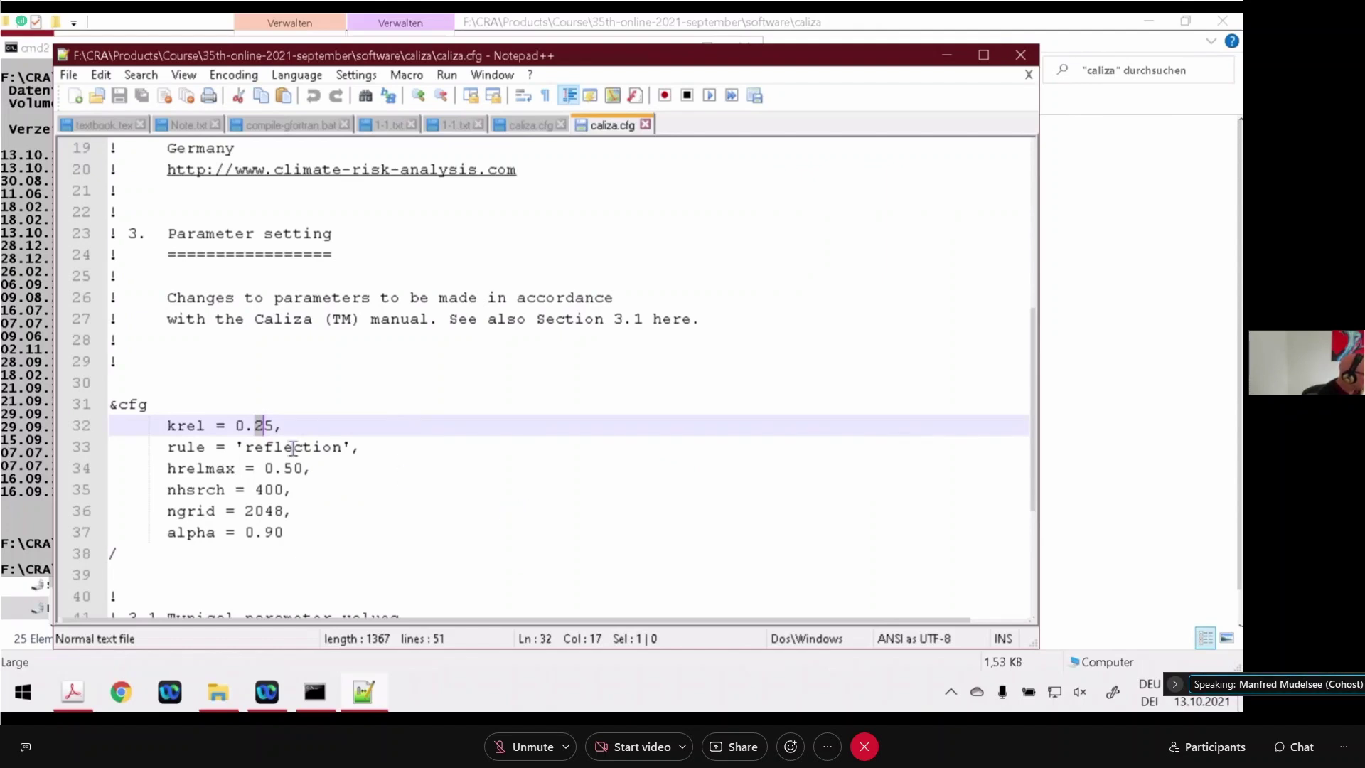
scroll(437, 455, down, 1)
scroll(651, 548, down, 1)
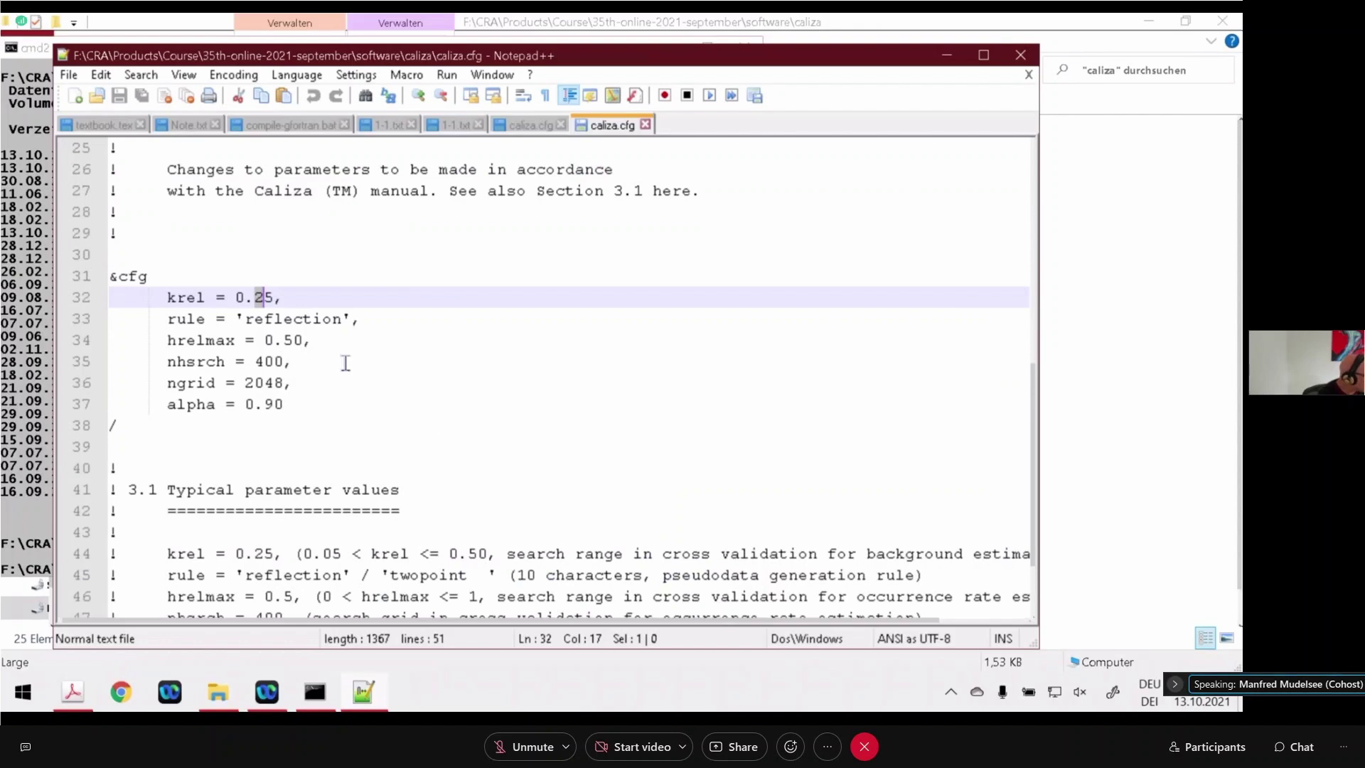
click(263, 297)
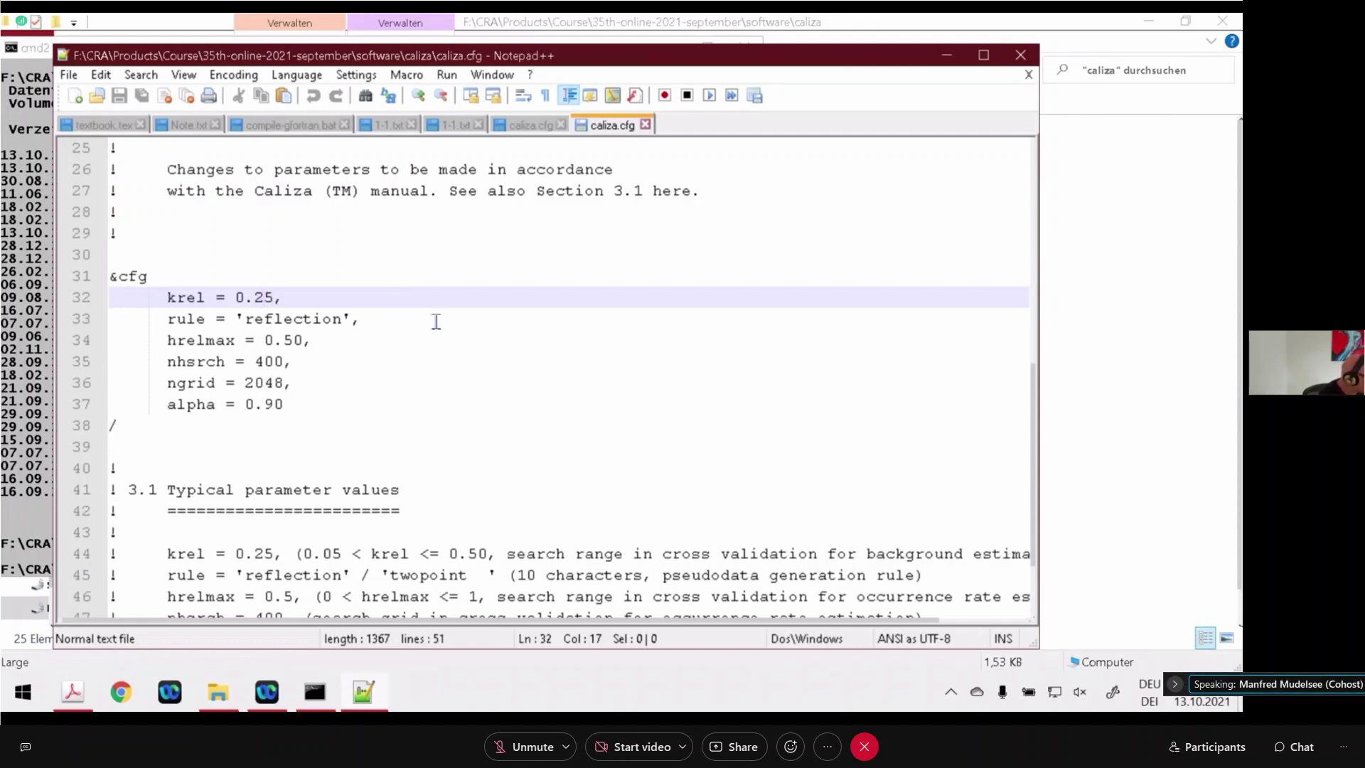
key(BackSpace)
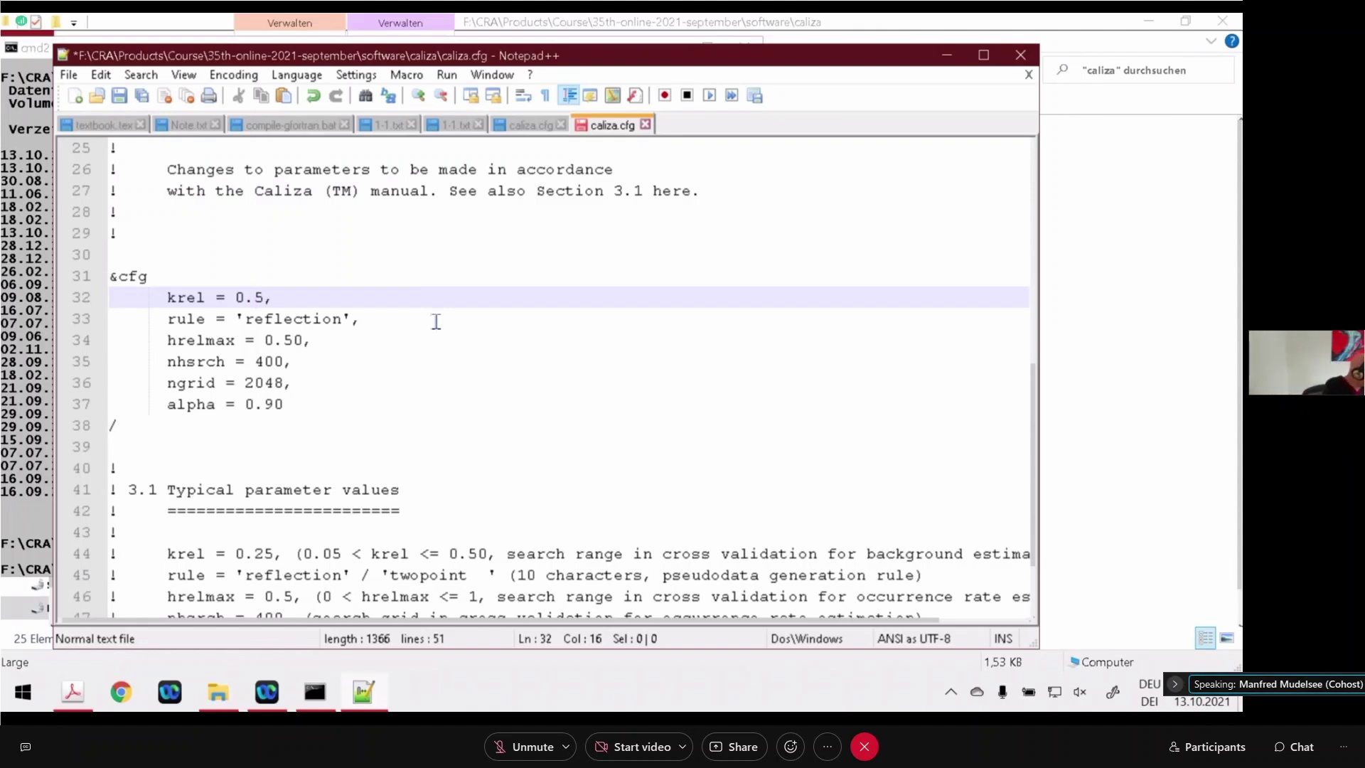
key(ctrl+s)
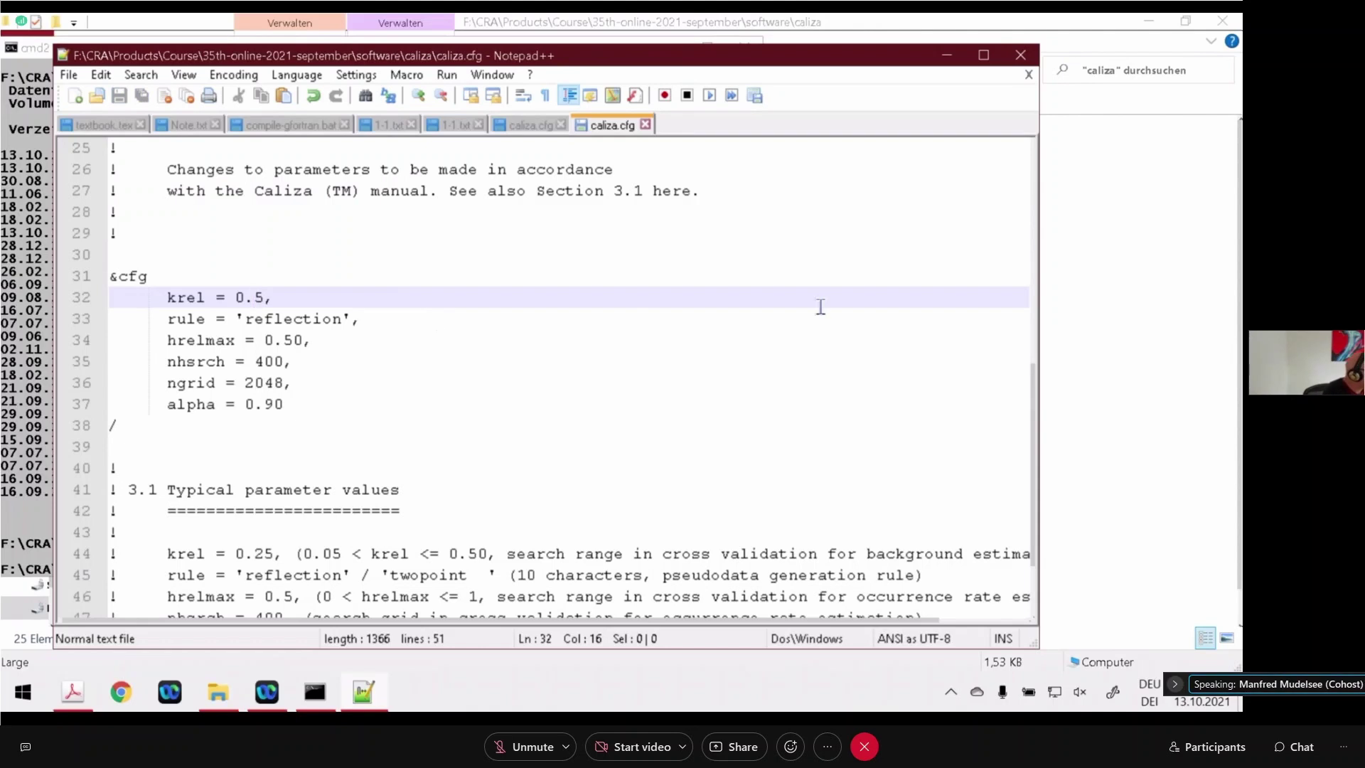